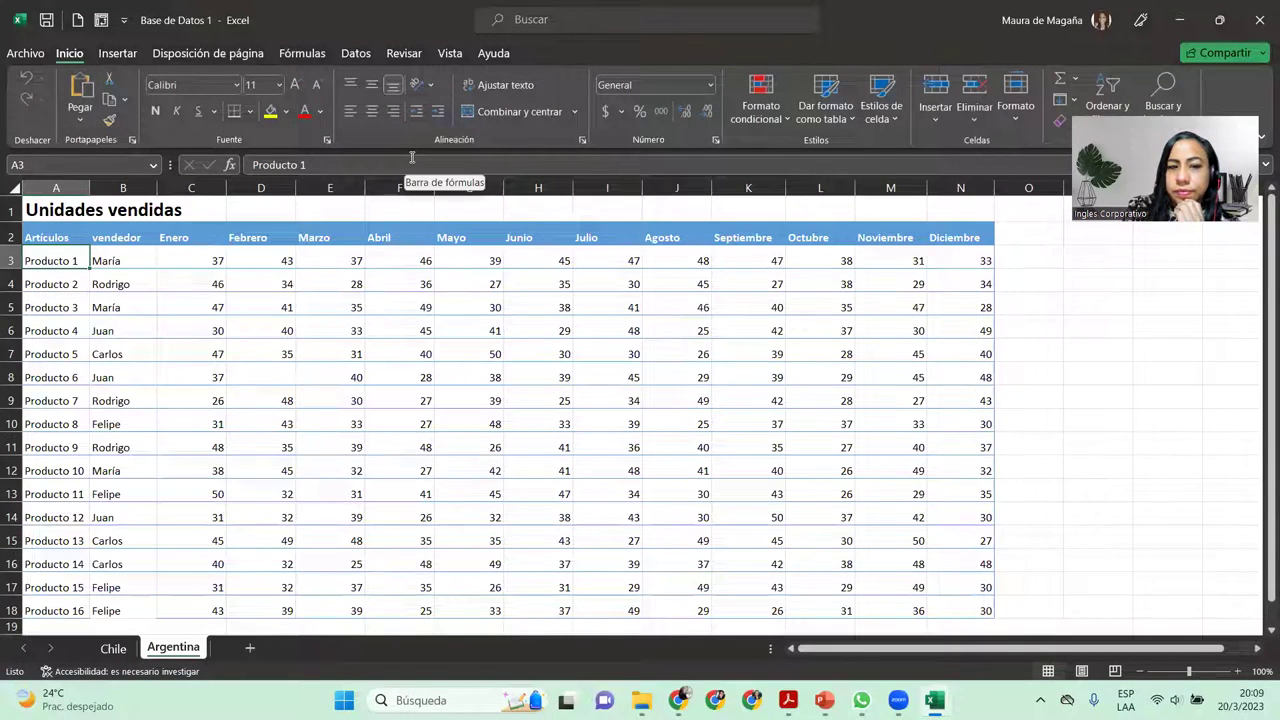
Review the Chile and Argentina sheets of the Base de Datos 1 workbook and glance at the open Libro1 workbook
left_click(128, 648)
left_click(165, 649)
left_click(110, 649)
left_click(155, 650)
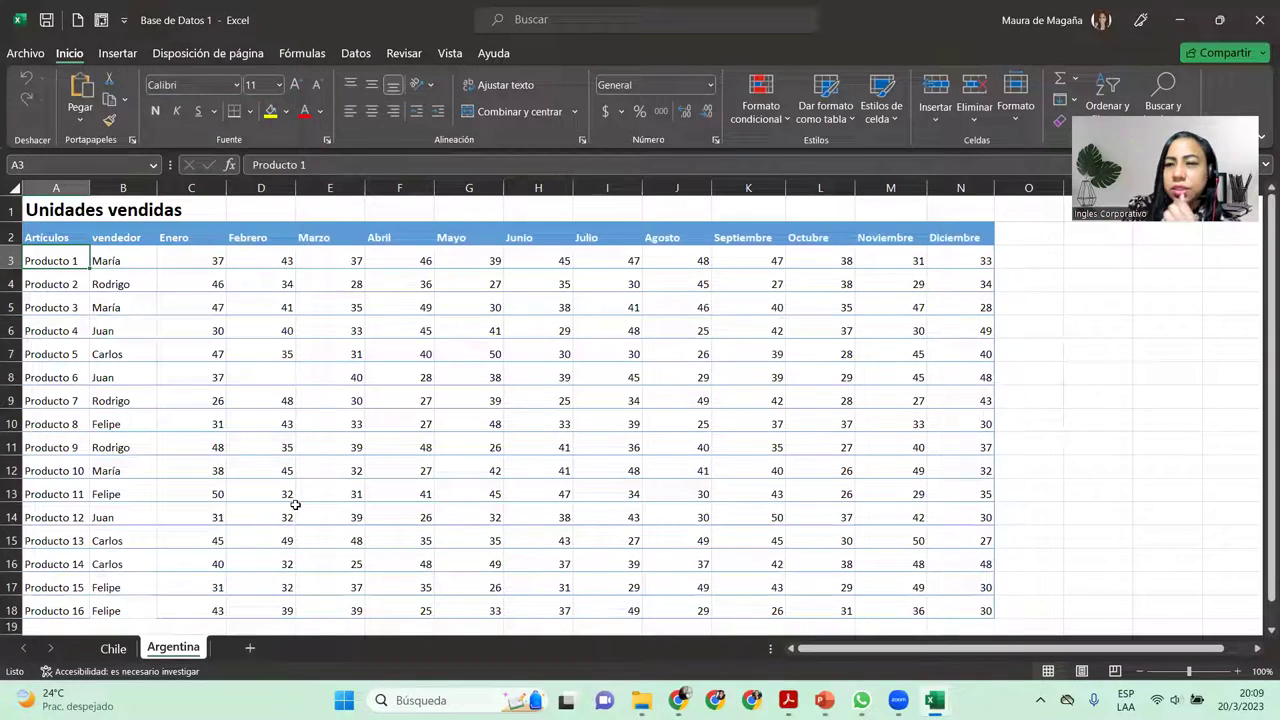
mouse_move(934, 700)
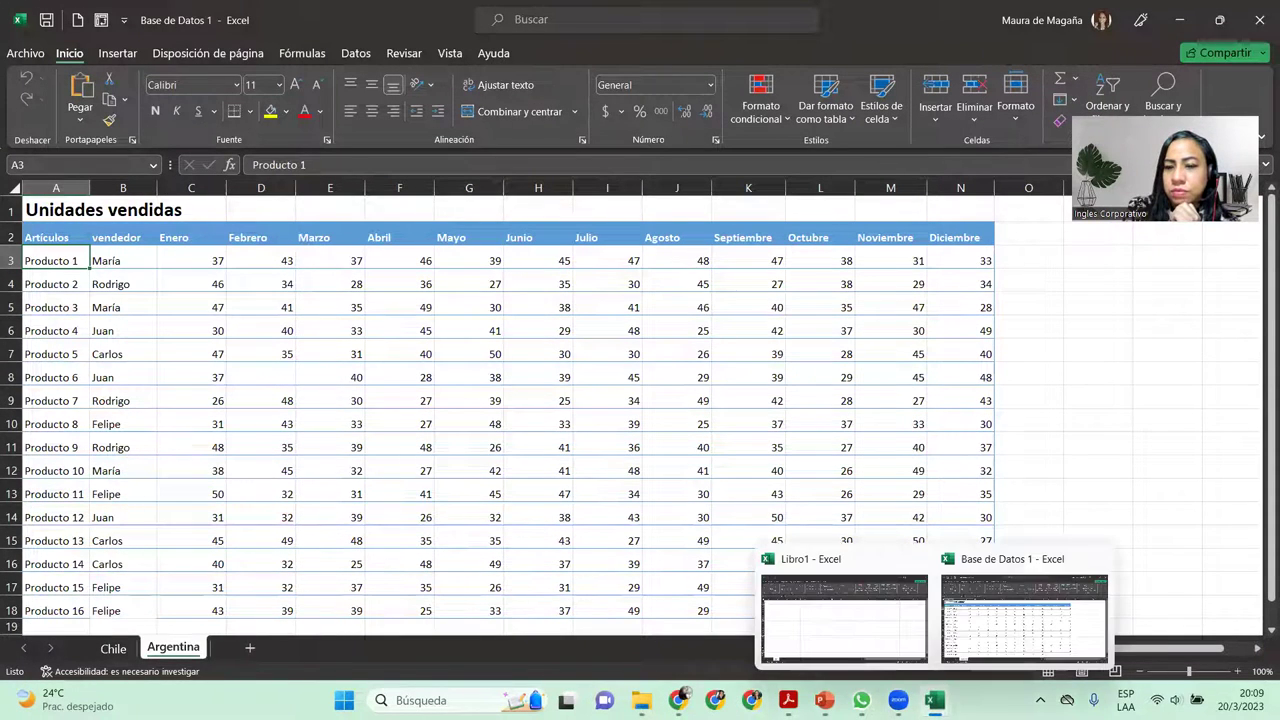
left_click(893, 590)
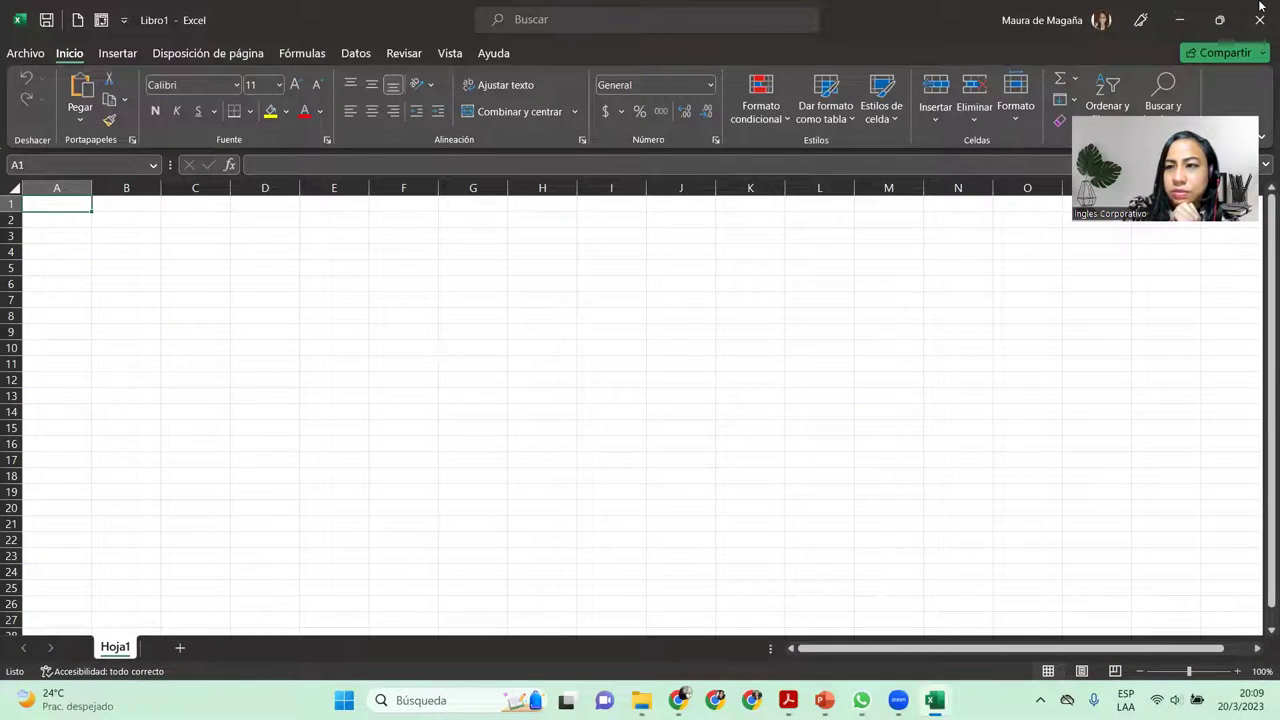
key("alt+Tab")
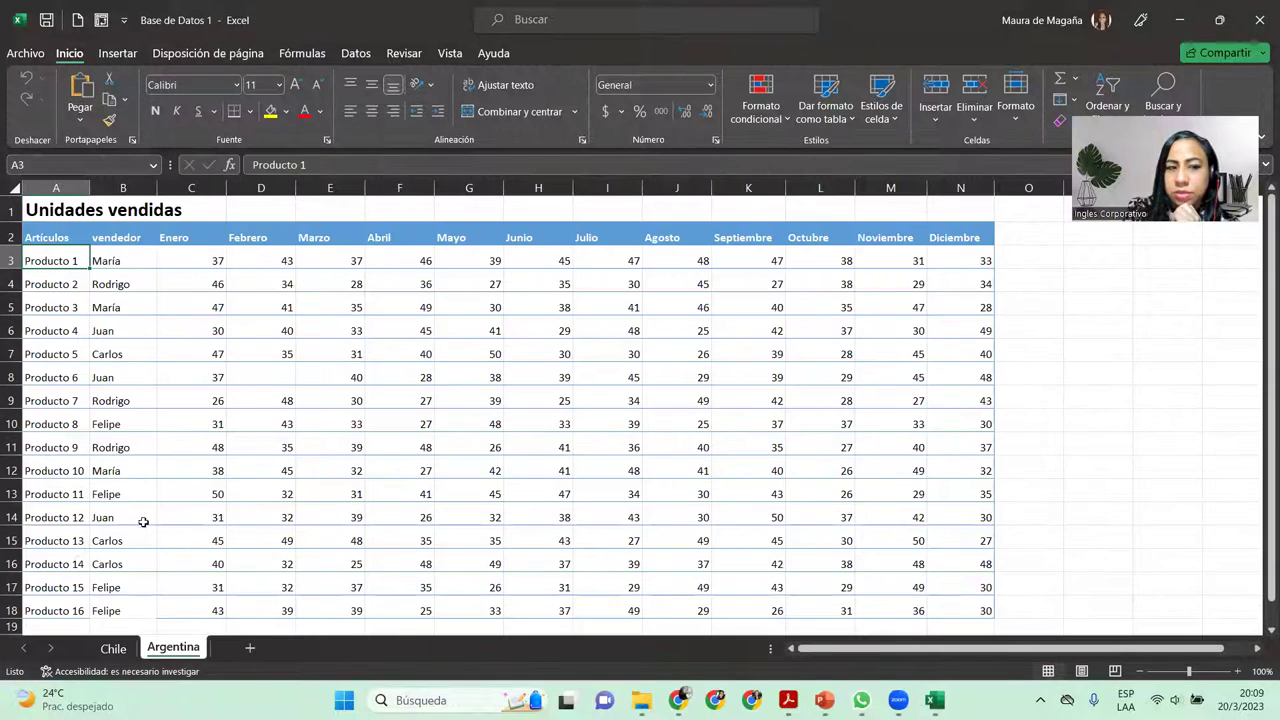
Add a new sheet after Argentina and name it Tabla Dinámica Consolidada
left_click(250, 649)
double_click(249, 650)
type("TablaDinamic")
key("BackSpace")
key("BackSpace")
key("BackSpace")
key("BackSpace")
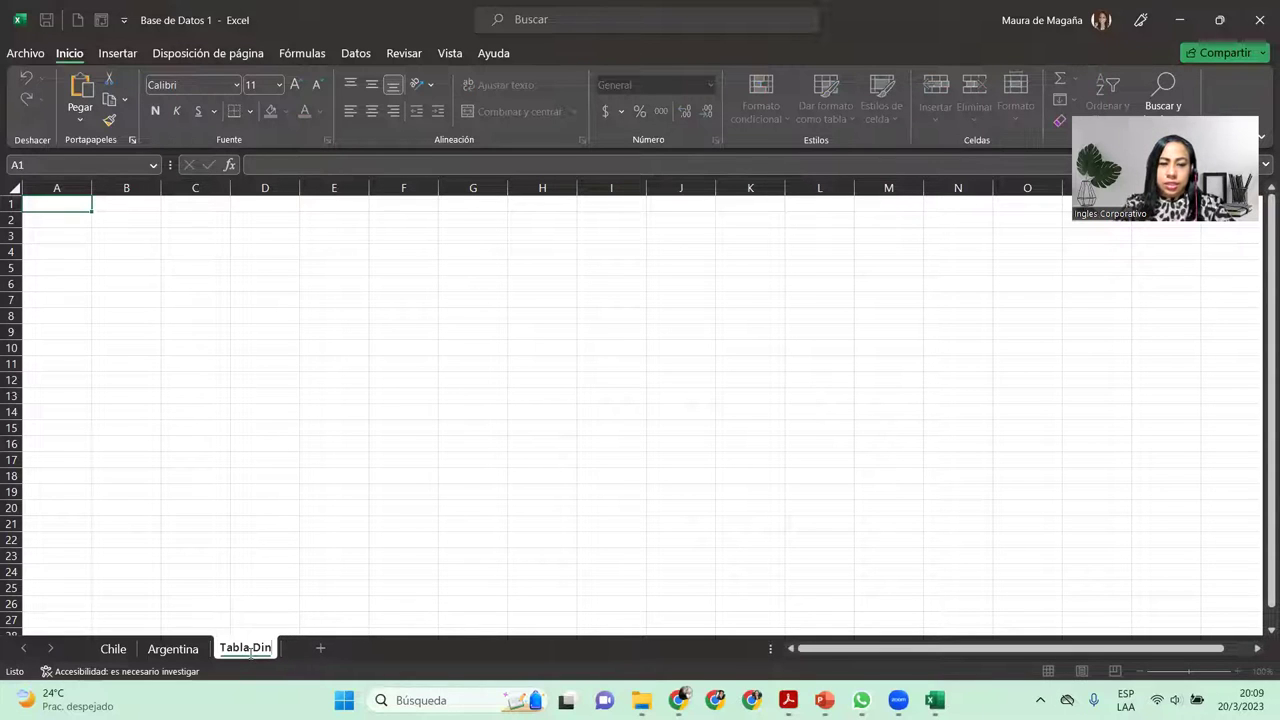
type("ámica COnso")
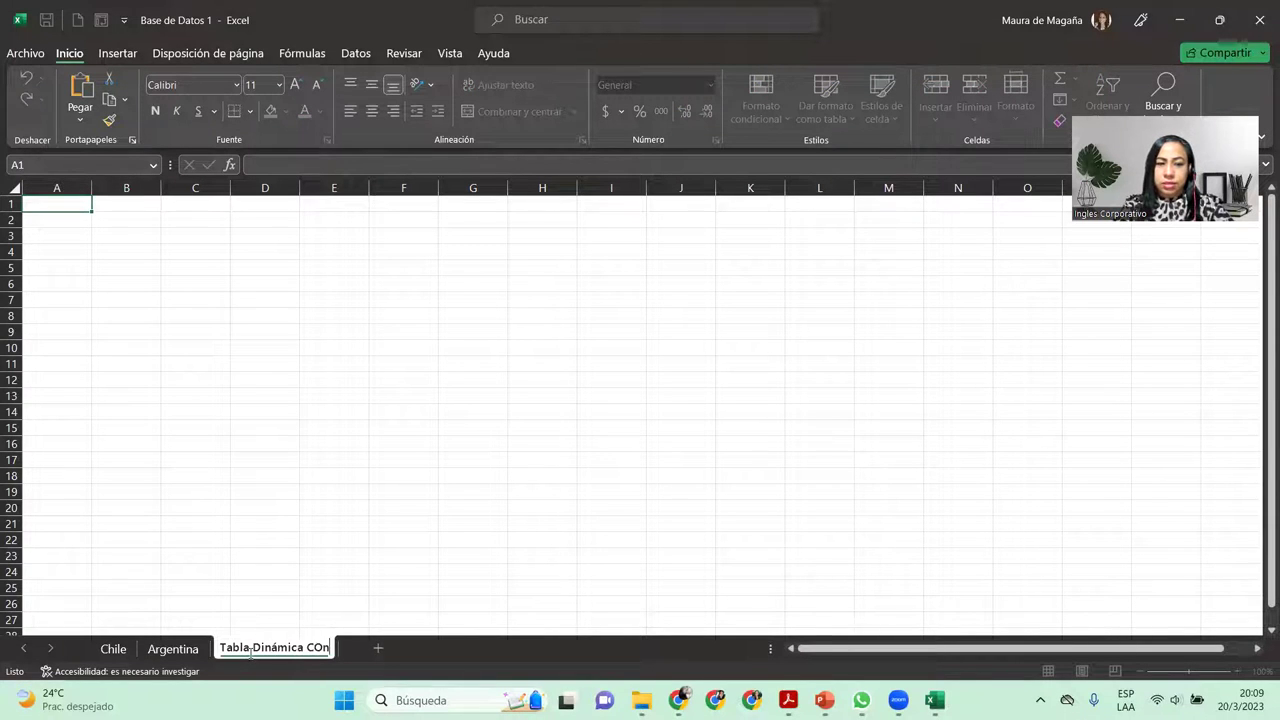
key("BackSpace")
key("BackSpace")
key("BackSpace")
key("BackSpace")
type("onsoli")
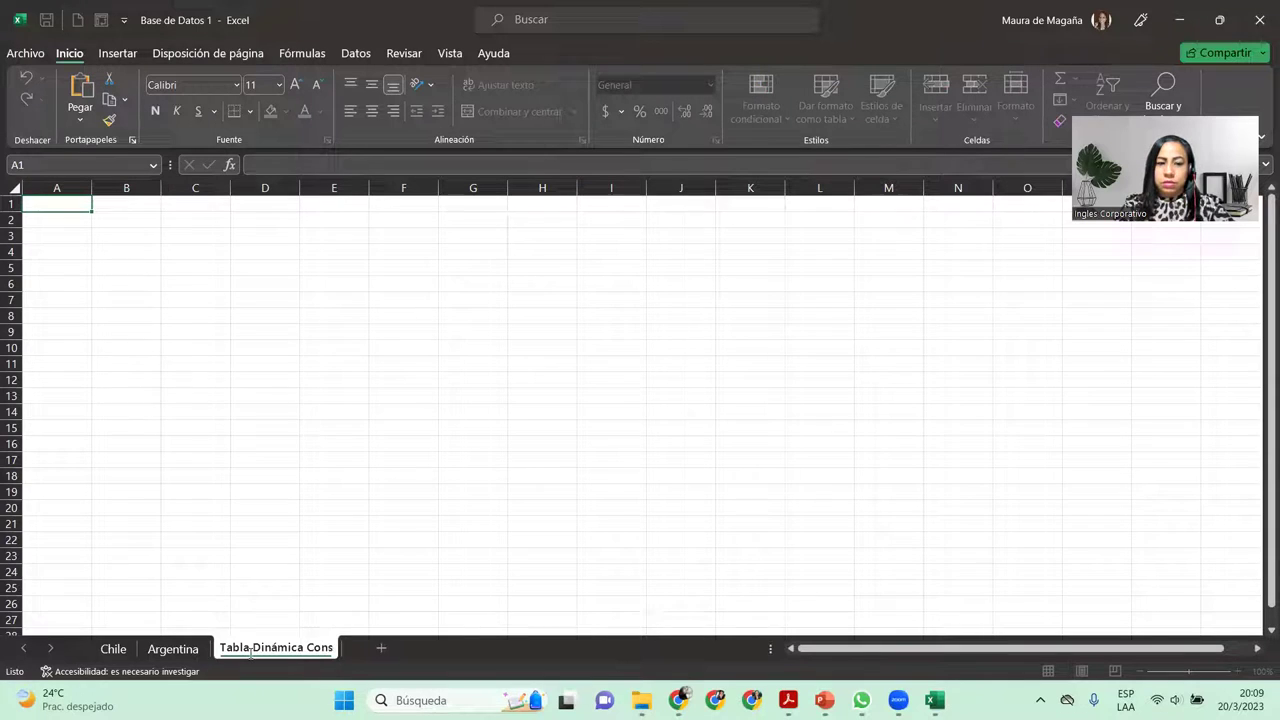
type("dada")
key("Return")
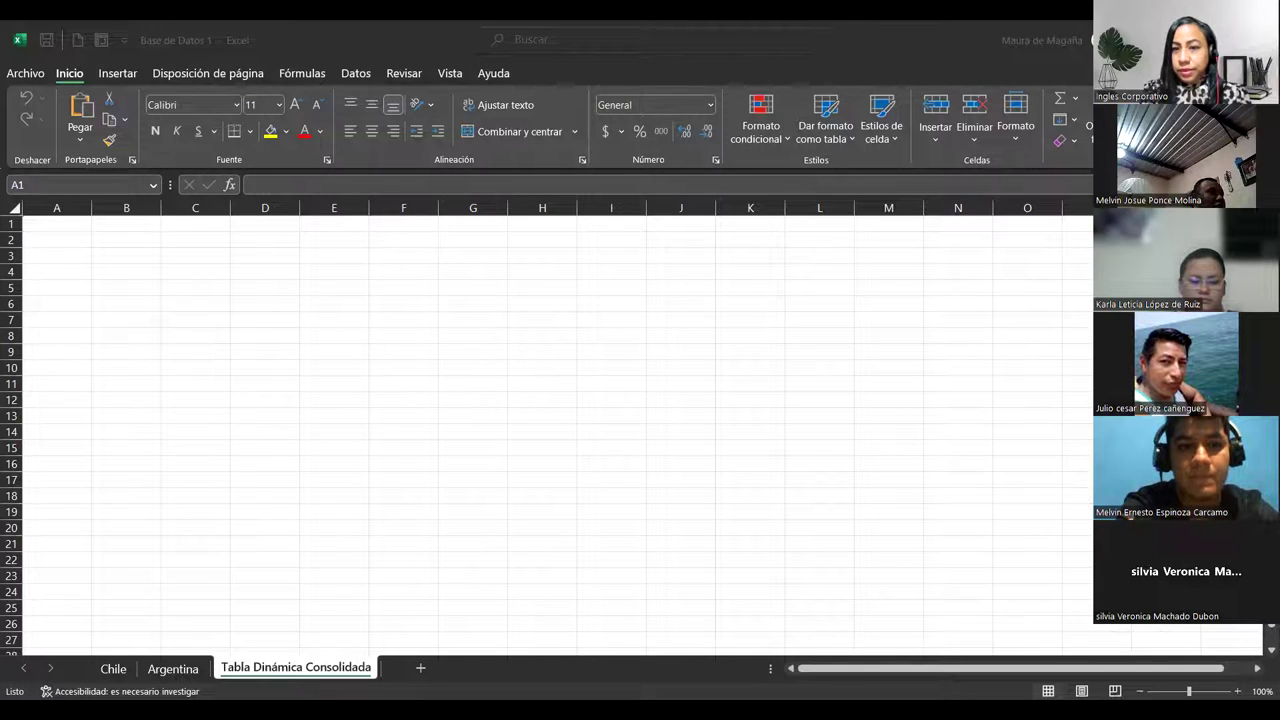
In the Excel options, remove Asistente para tablas y gráficos dinámicos from the quick access toolbar's command list and widen the dialog
key("alt+Tab")
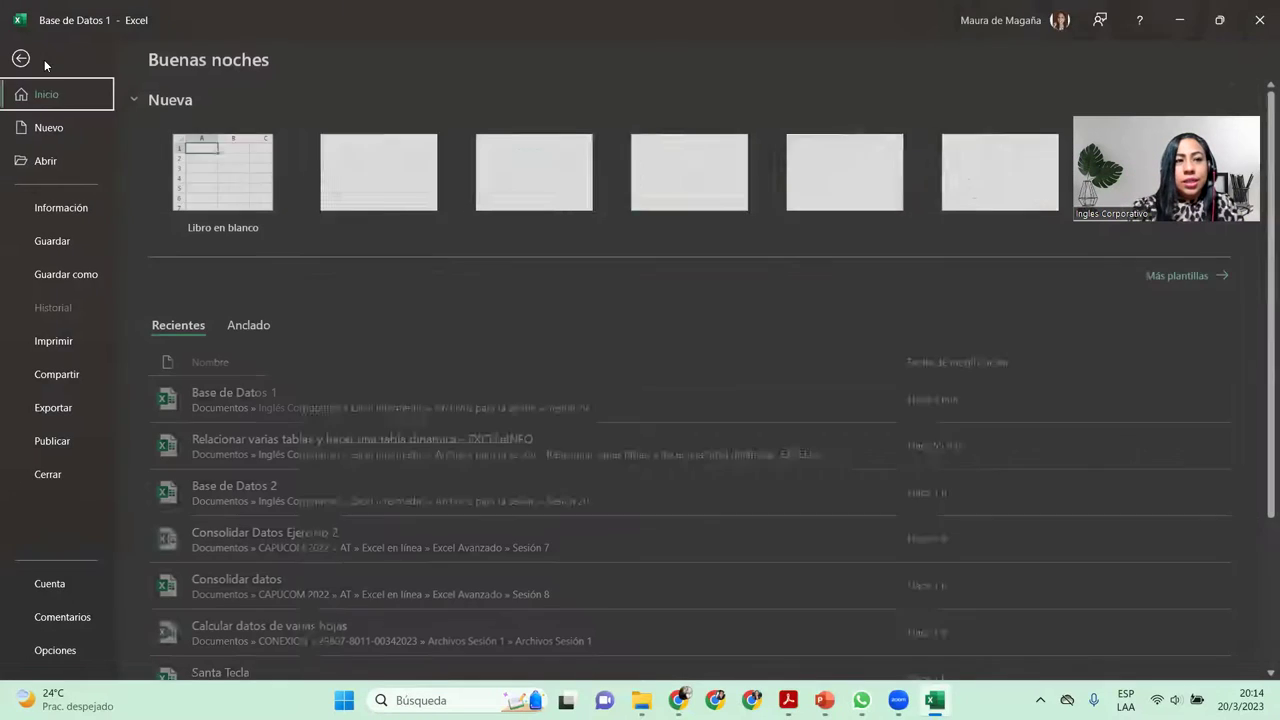
left_click(44, 59)
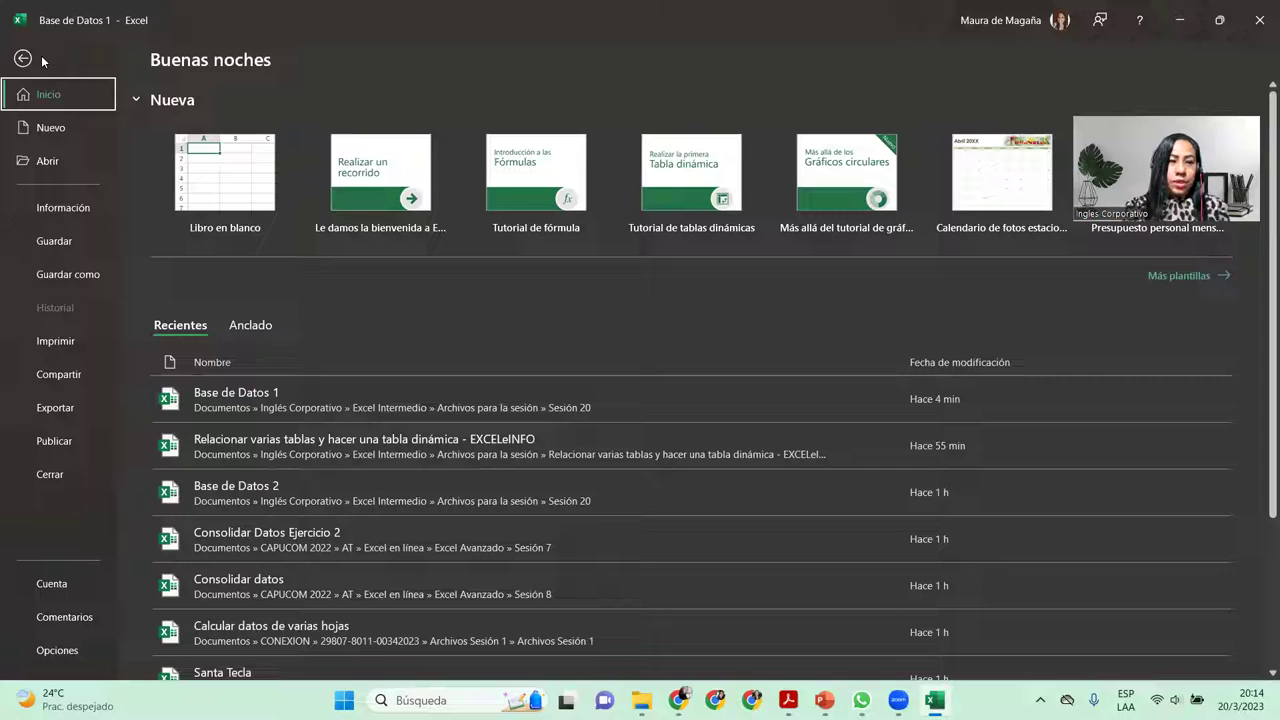
left_click(58, 651)
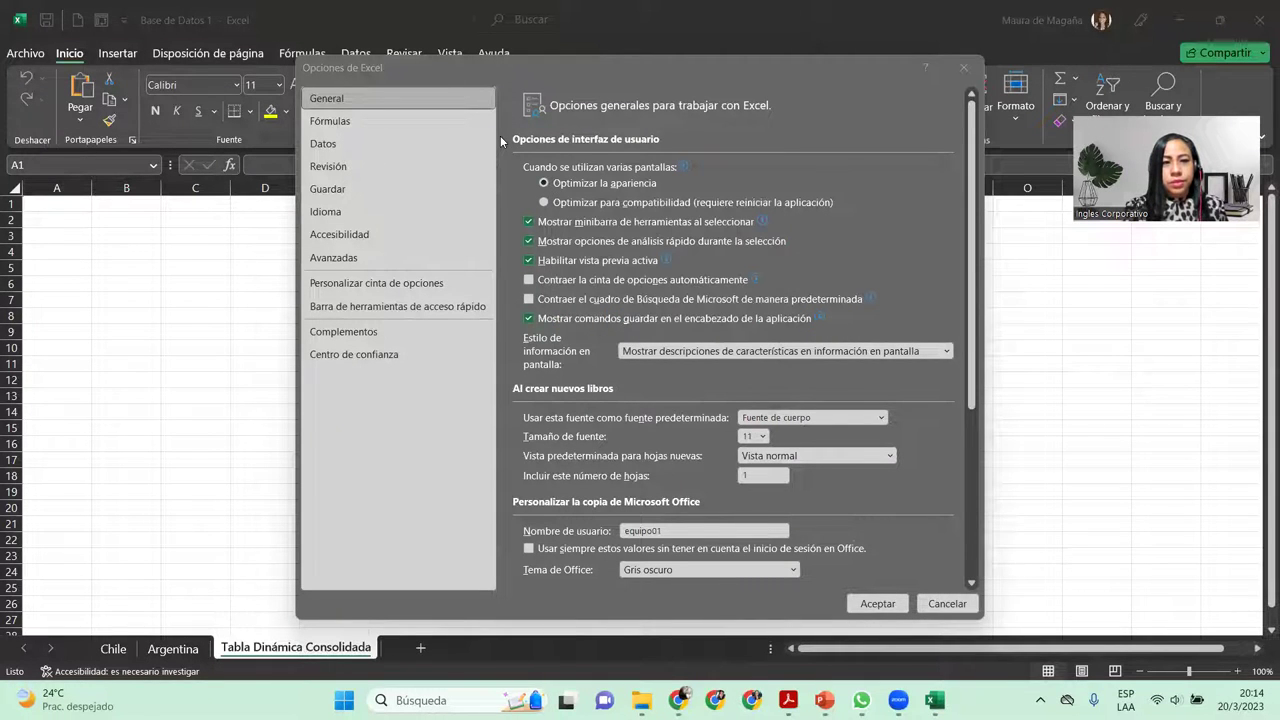
left_click(411, 312)
left_click(910, 203)
left_click(792, 371)
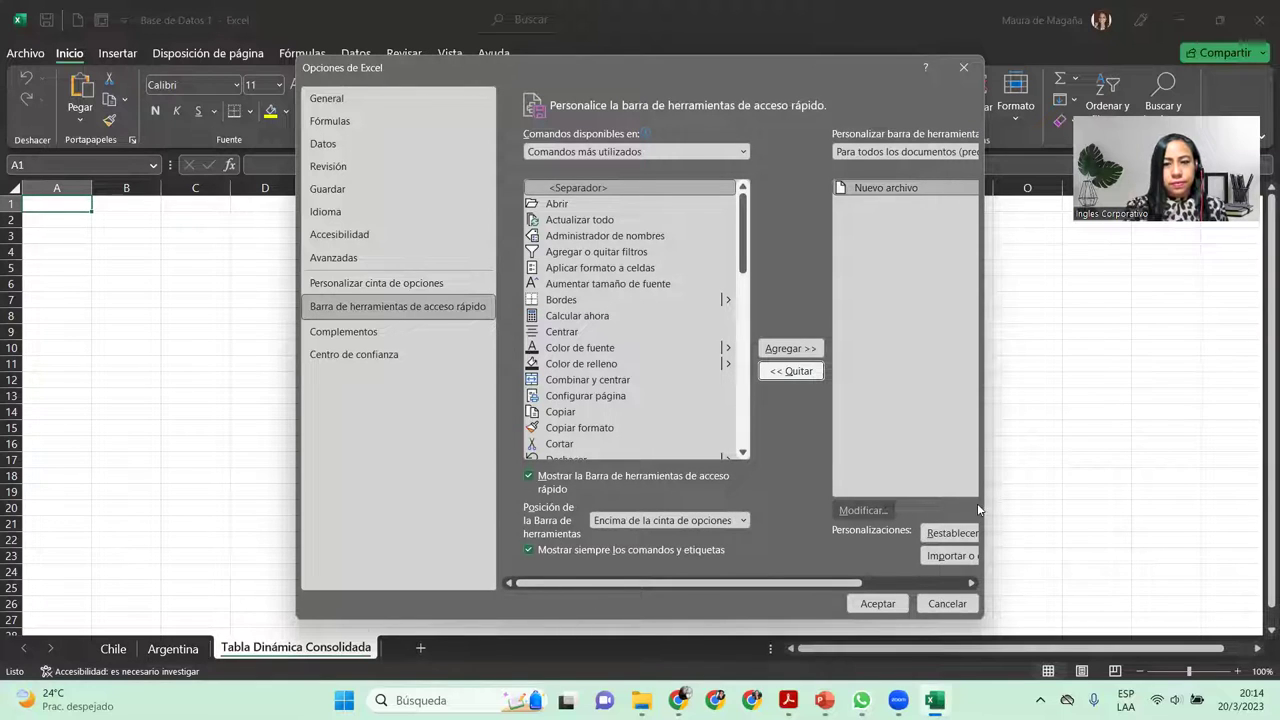
left_click_drag(985, 499, 1167, 499)
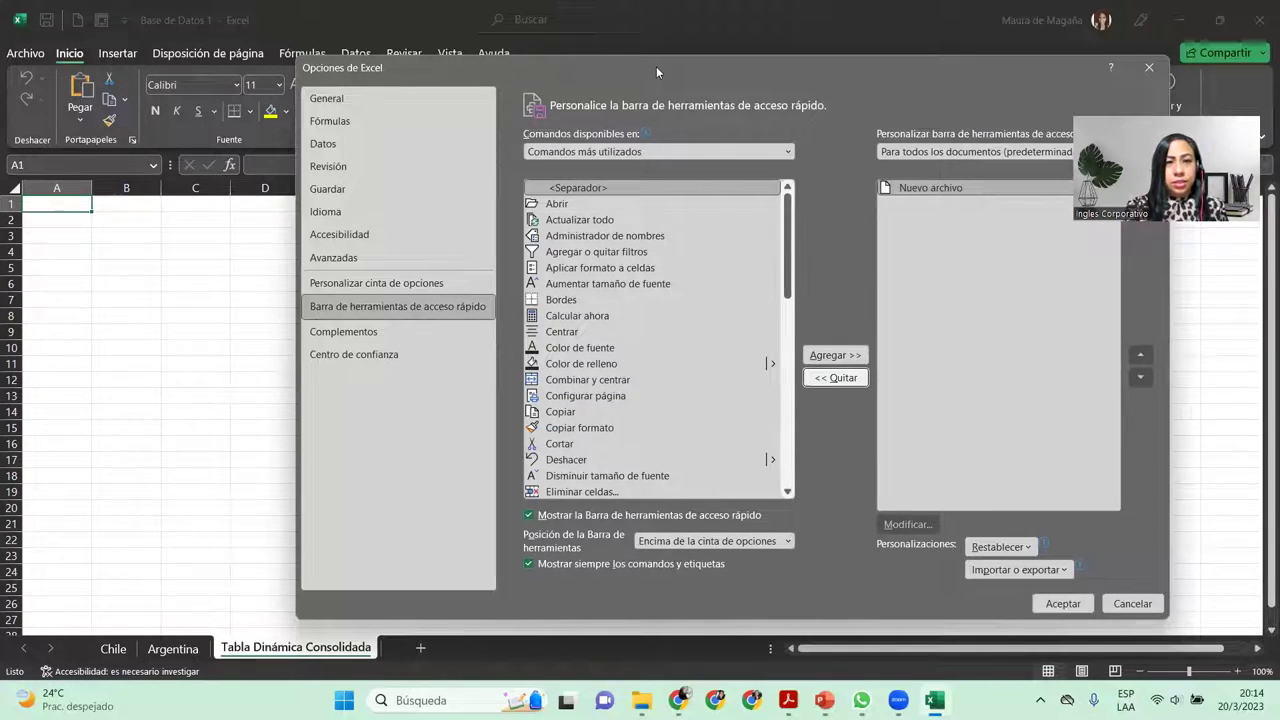
left_click_drag(656, 66, 580, 69)
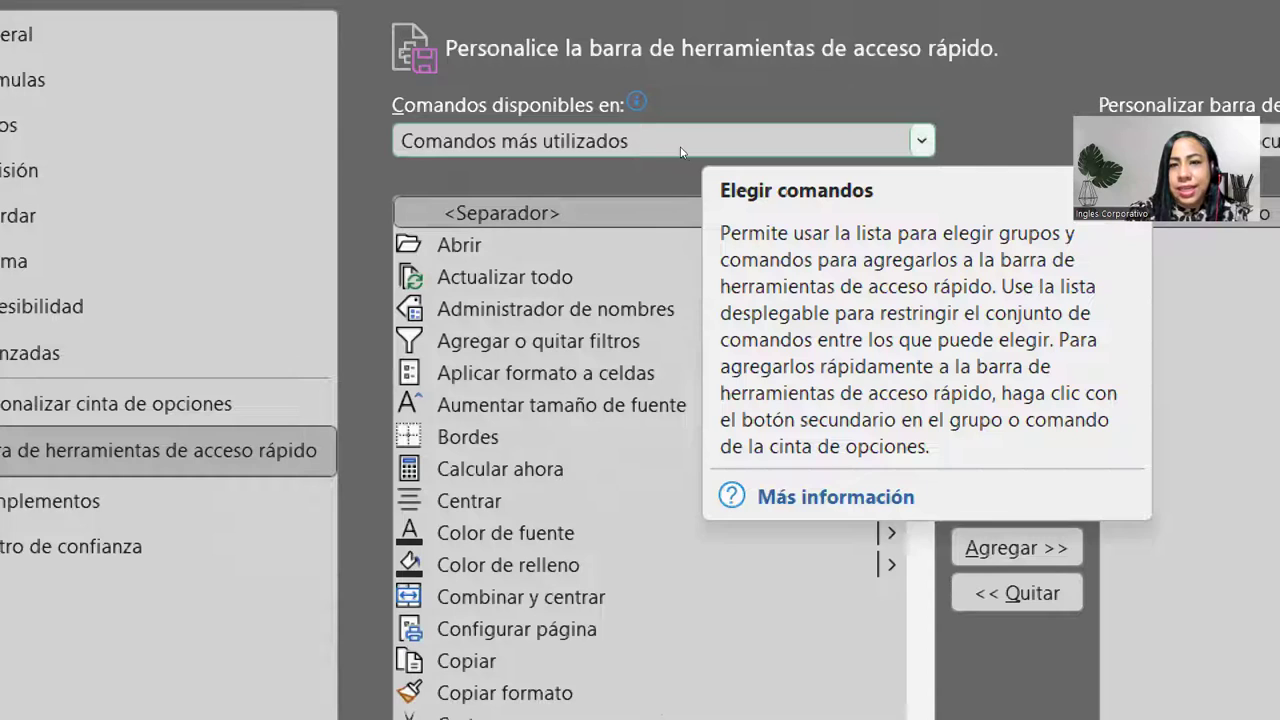
Add Asistente para tablas y gráficos dinámicos from Todos los comandos to the quick access toolbar's list, and close the options without accepting
left_click(709, 155)
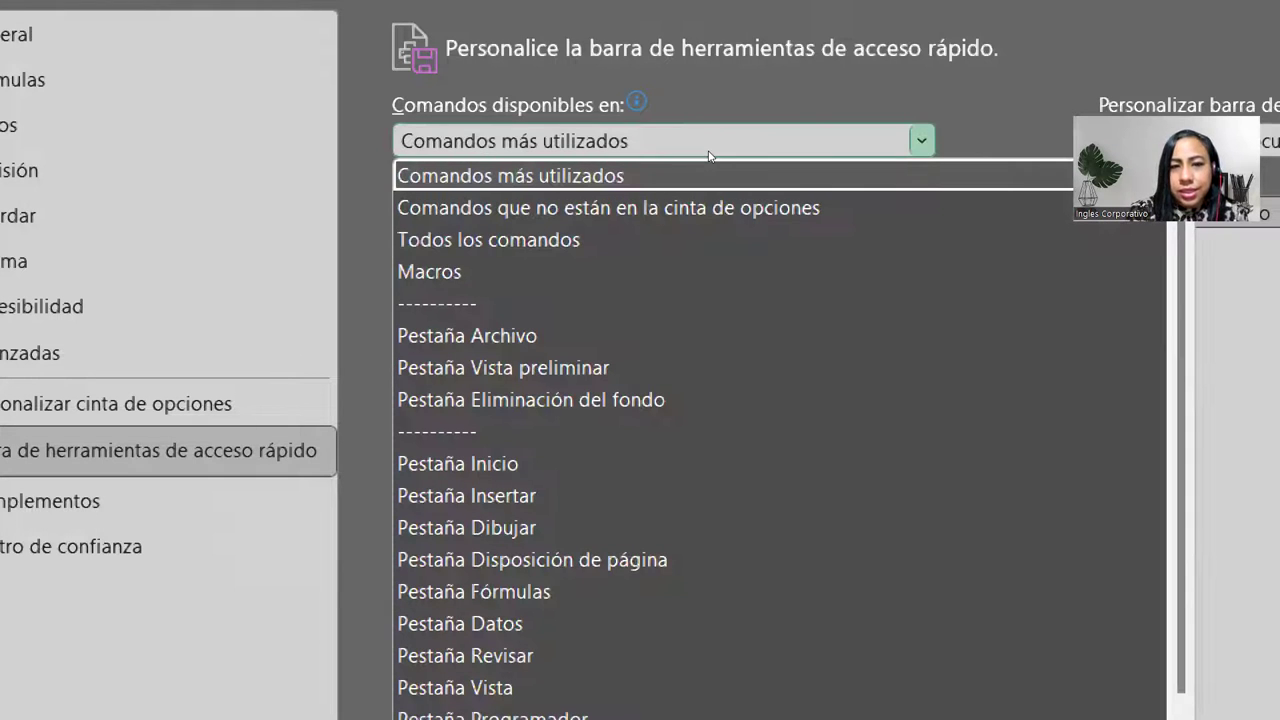
left_click(533, 208)
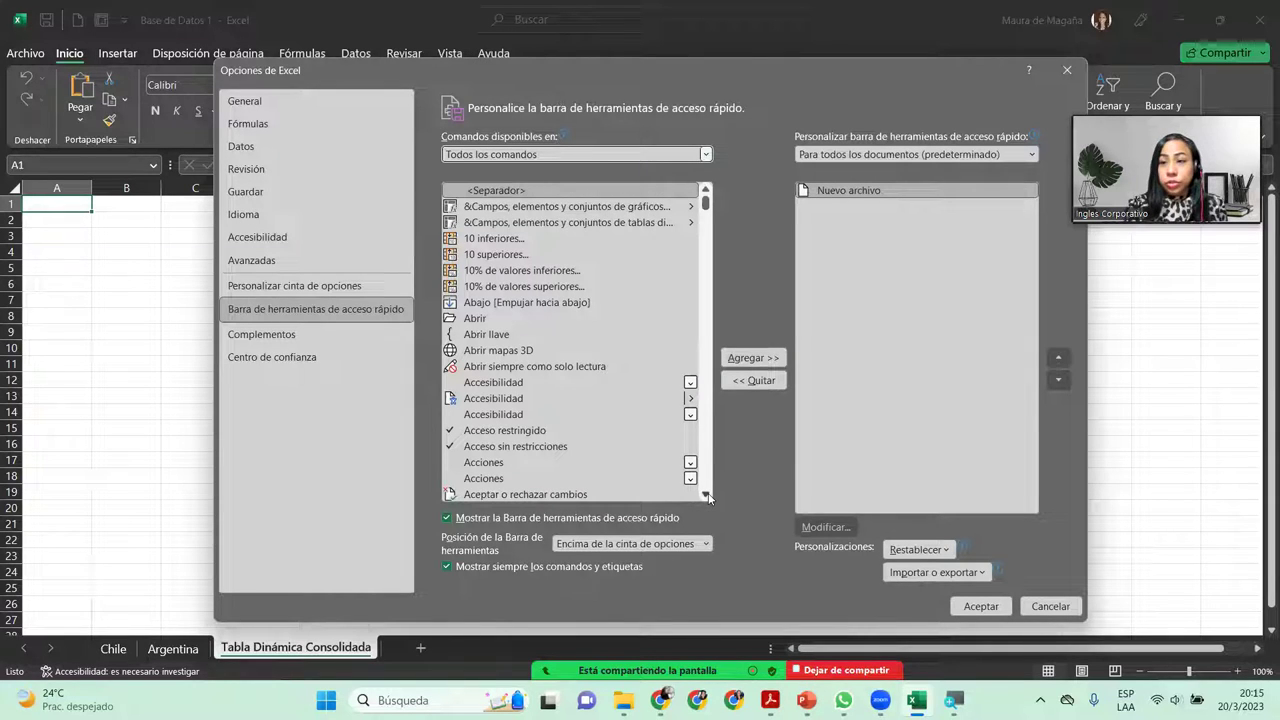
left_click_drag(706, 495, 706, 495)
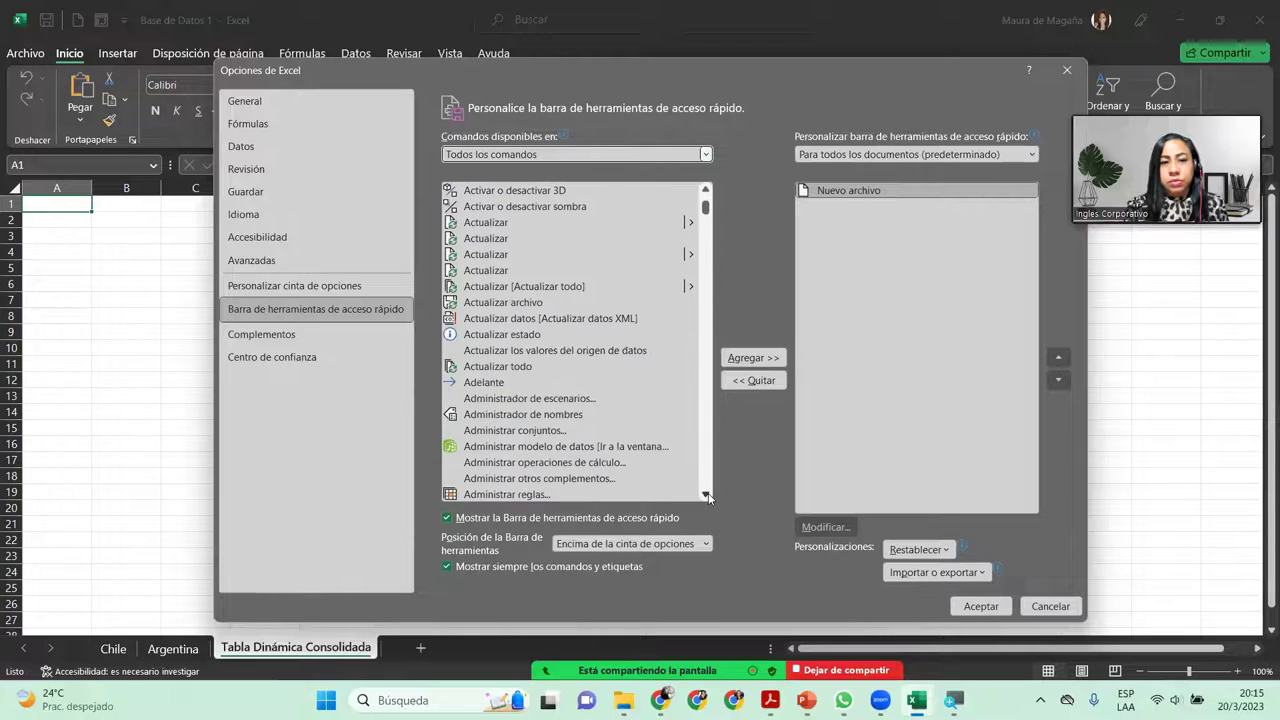
left_click_drag(706, 207, 706, 226)
left_click(508, 304)
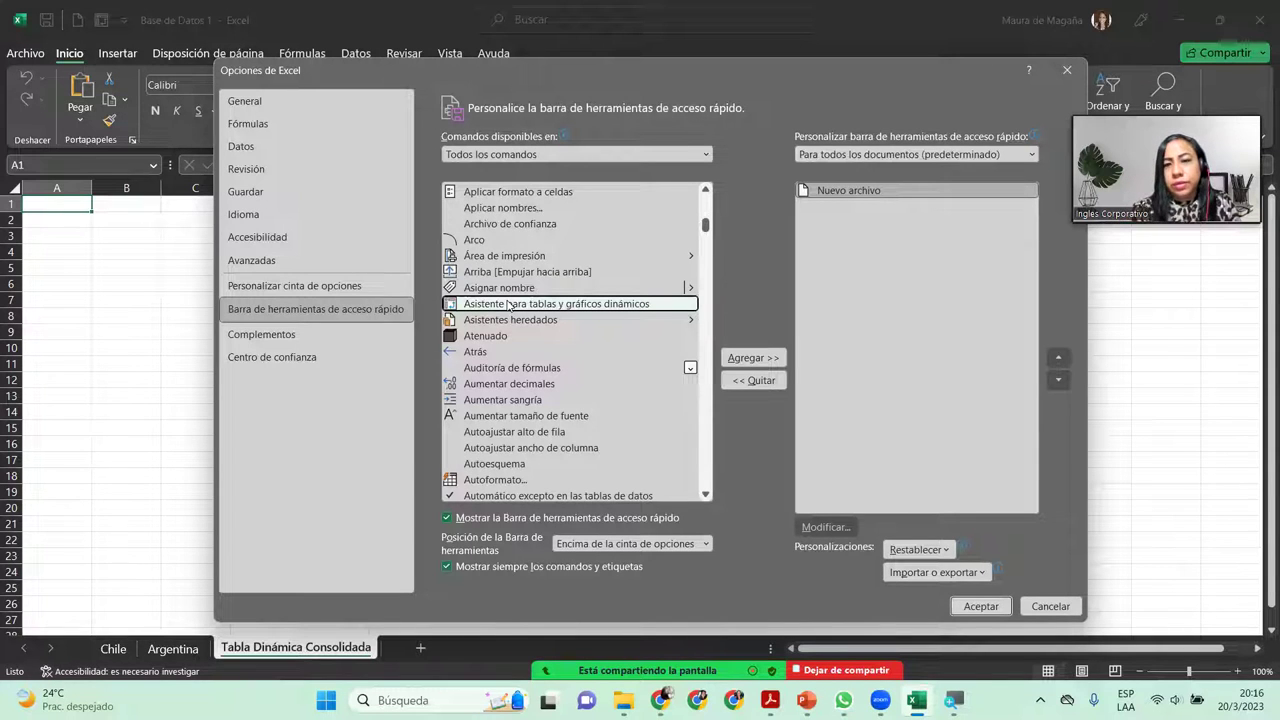
left_click(776, 360)
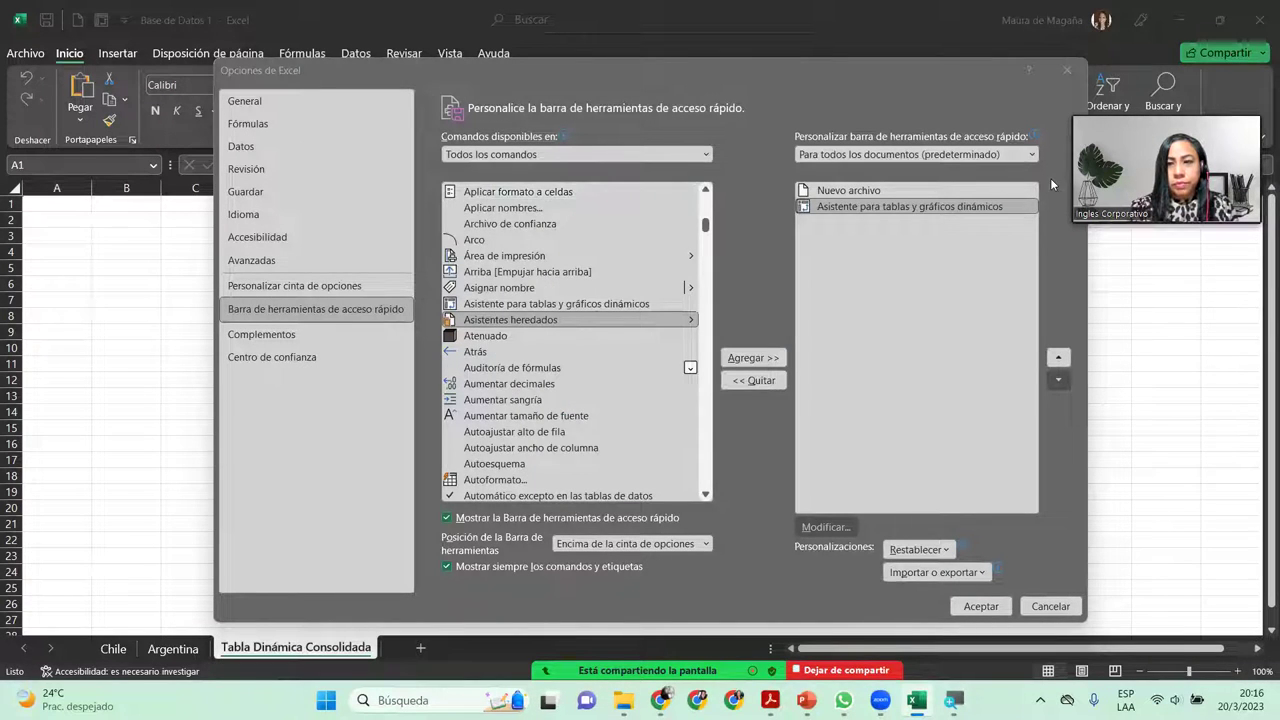
left_click(1066, 70)
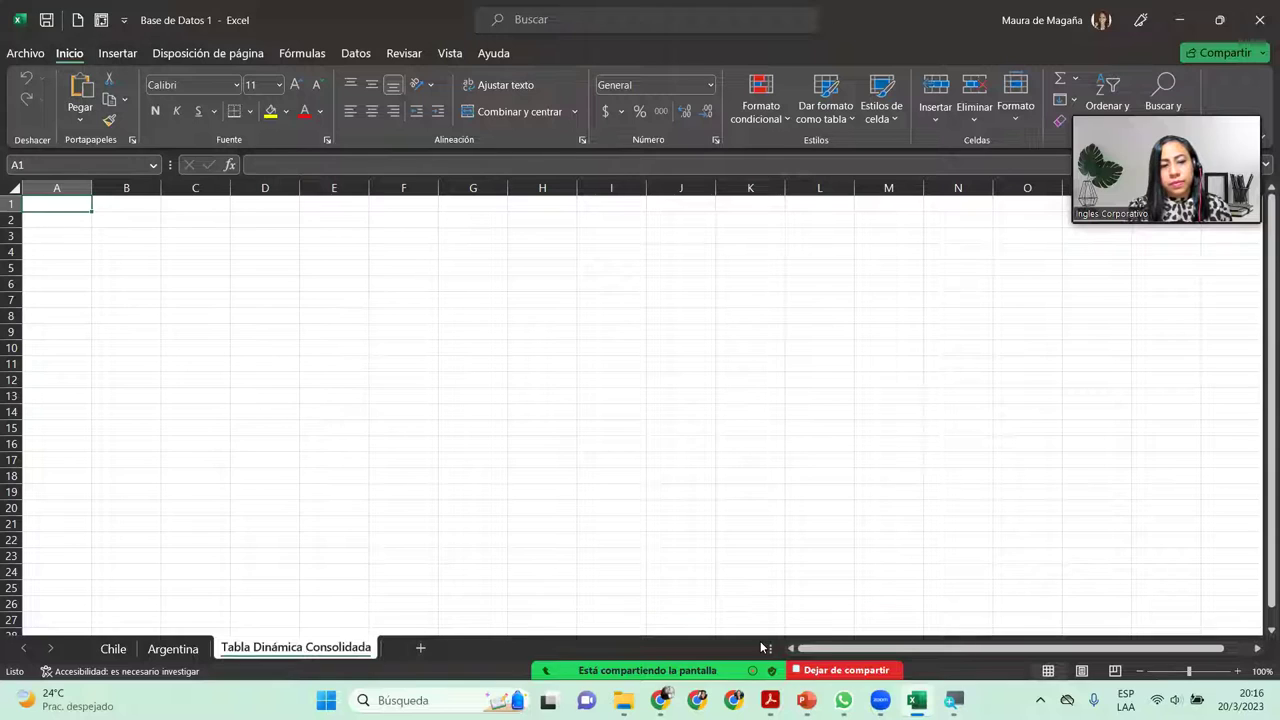
mouse_move(762, 648)
key("alt+v")
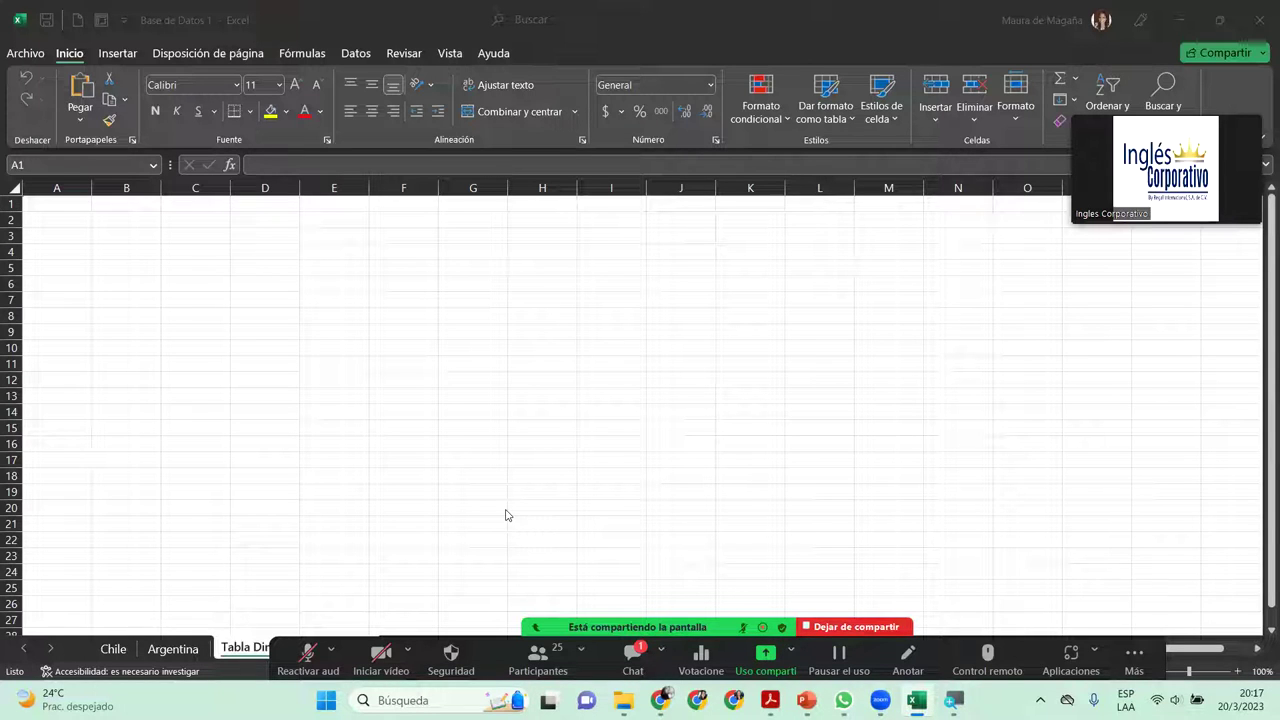
key("alt+a")
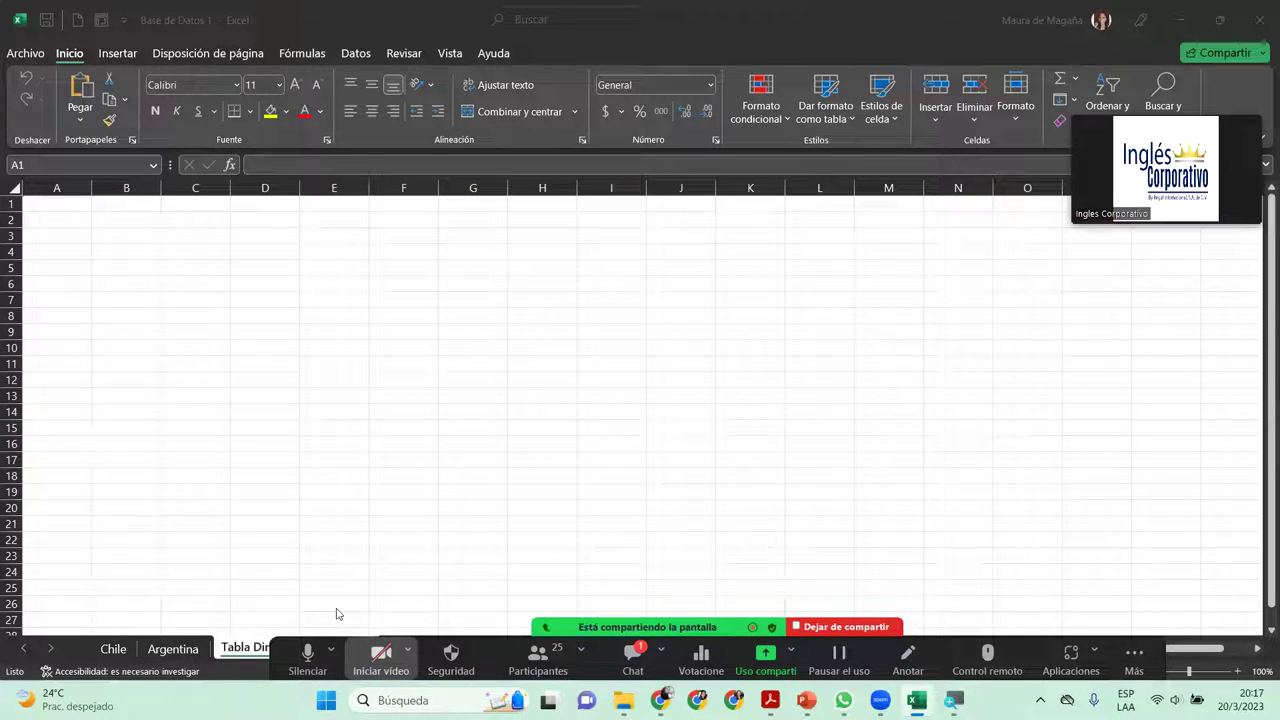
key("alt+h")
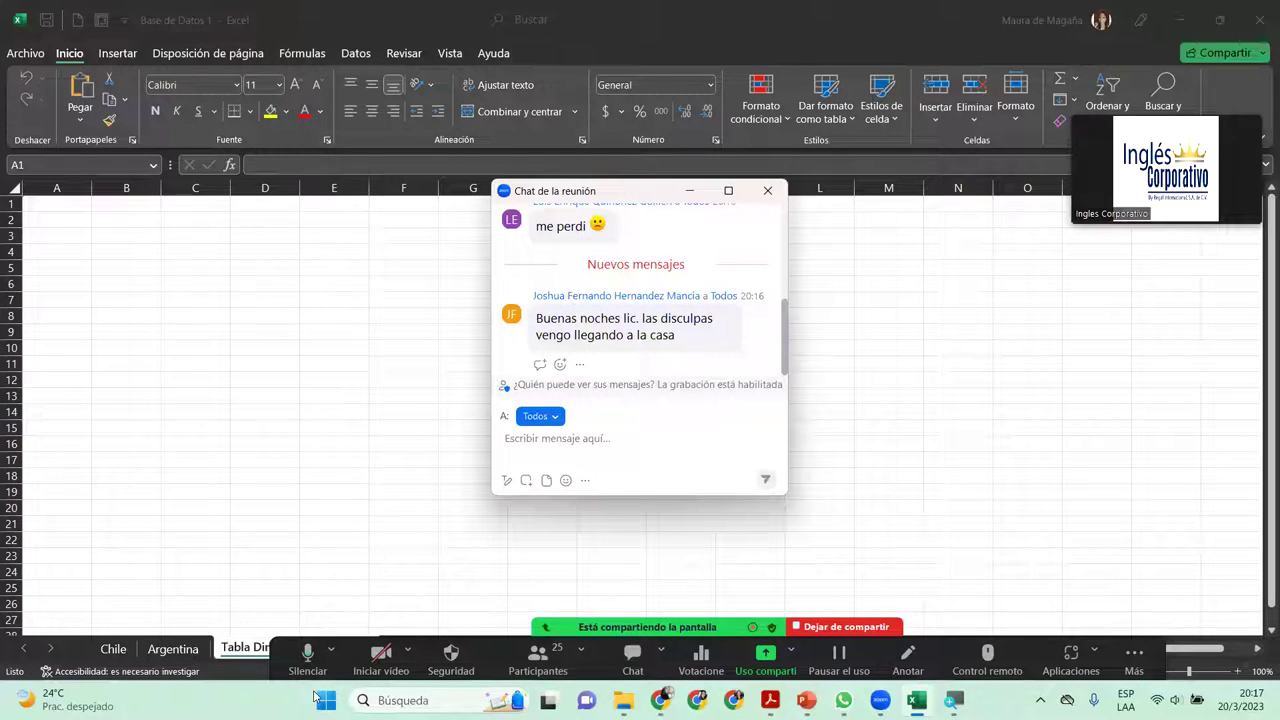
left_click(404, 652)
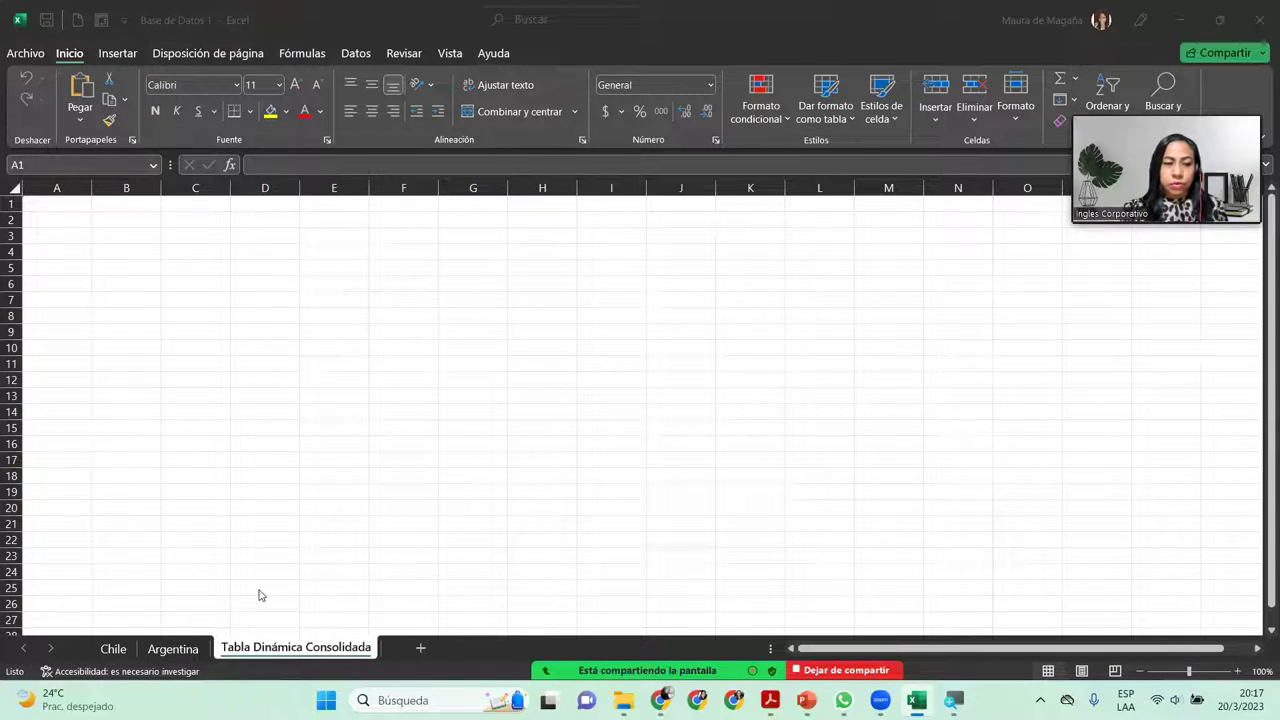
Open the quick access toolbar settings in the Excel options and list Todos los comandos
left_click(24, 52)
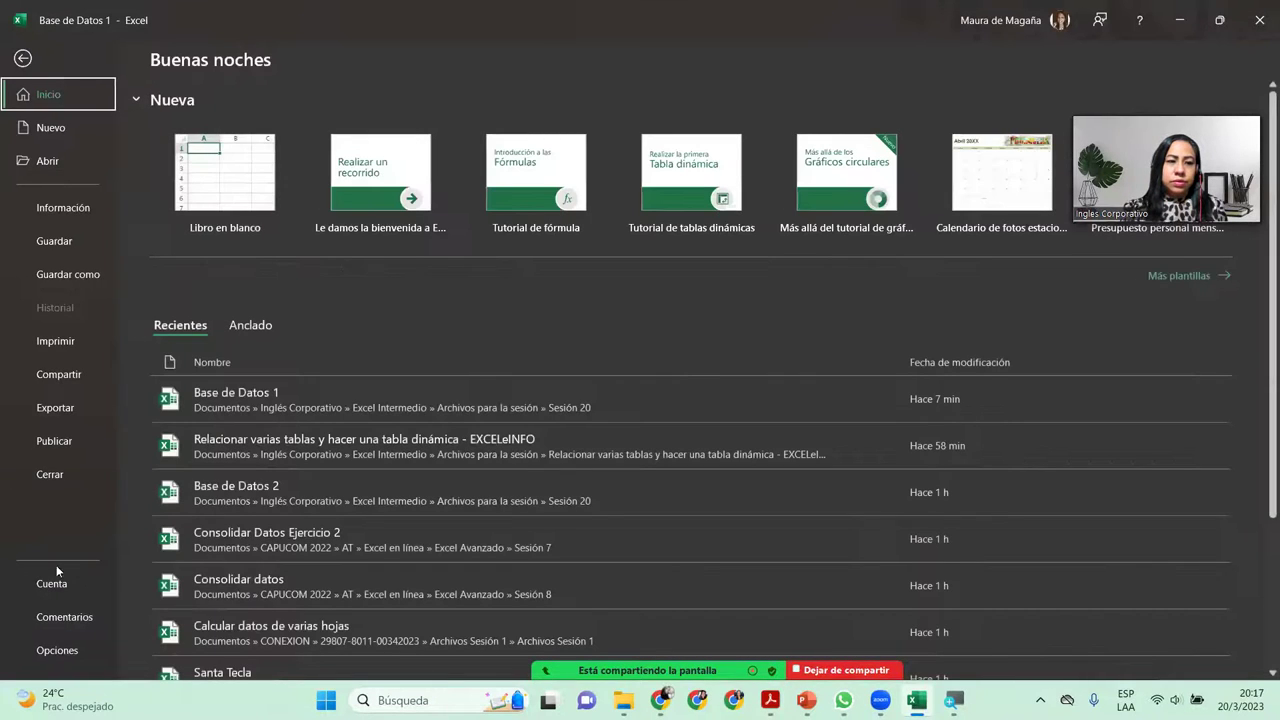
left_click(76, 649)
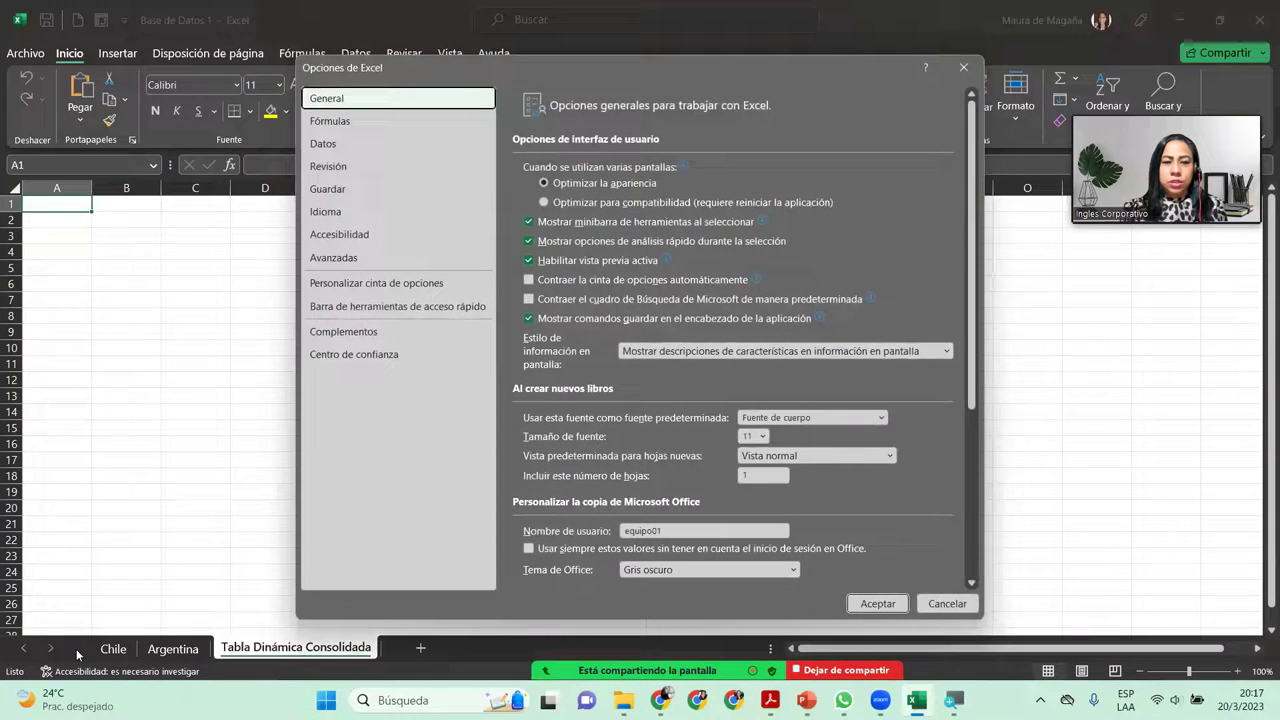
left_click(397, 308)
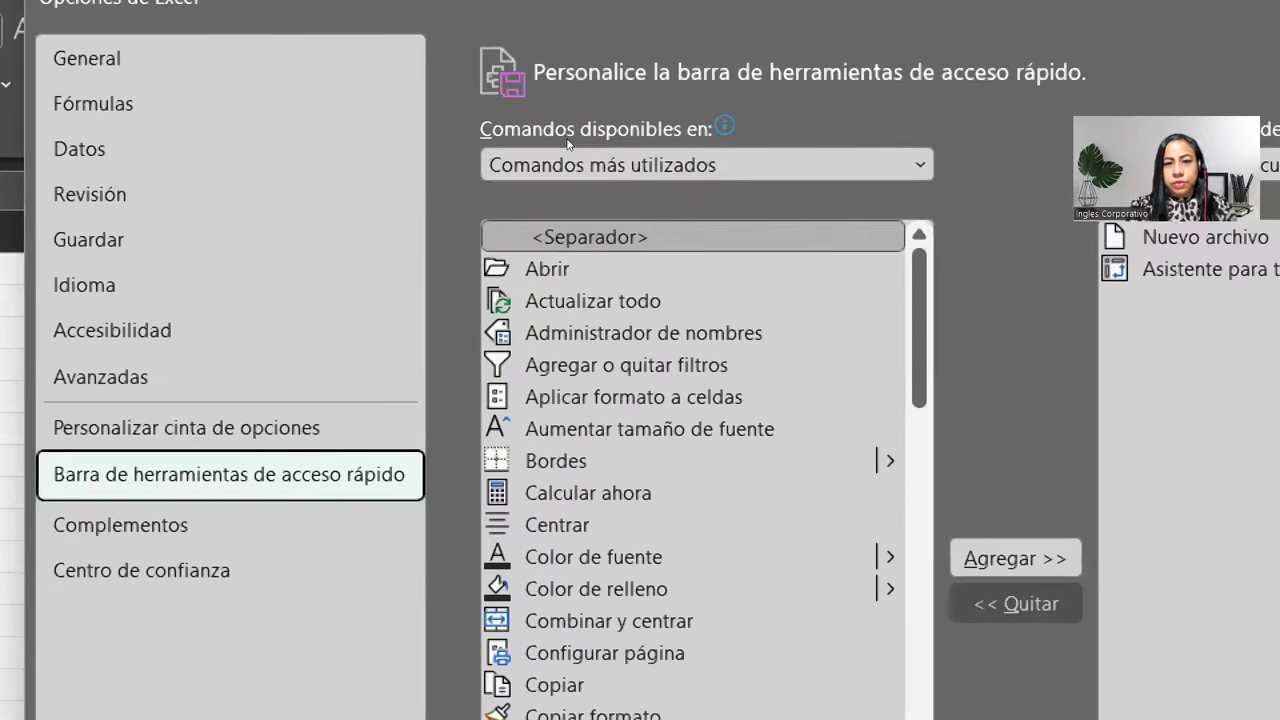
left_click(705, 155)
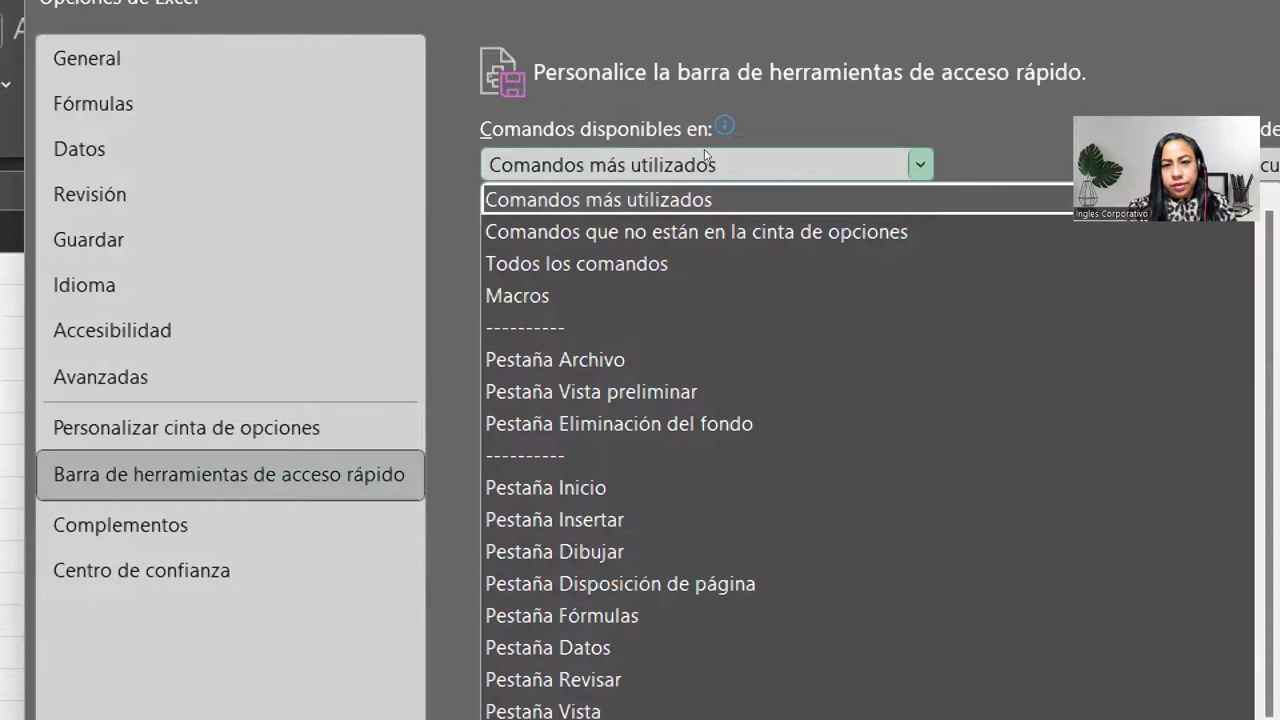
left_click(576, 203)
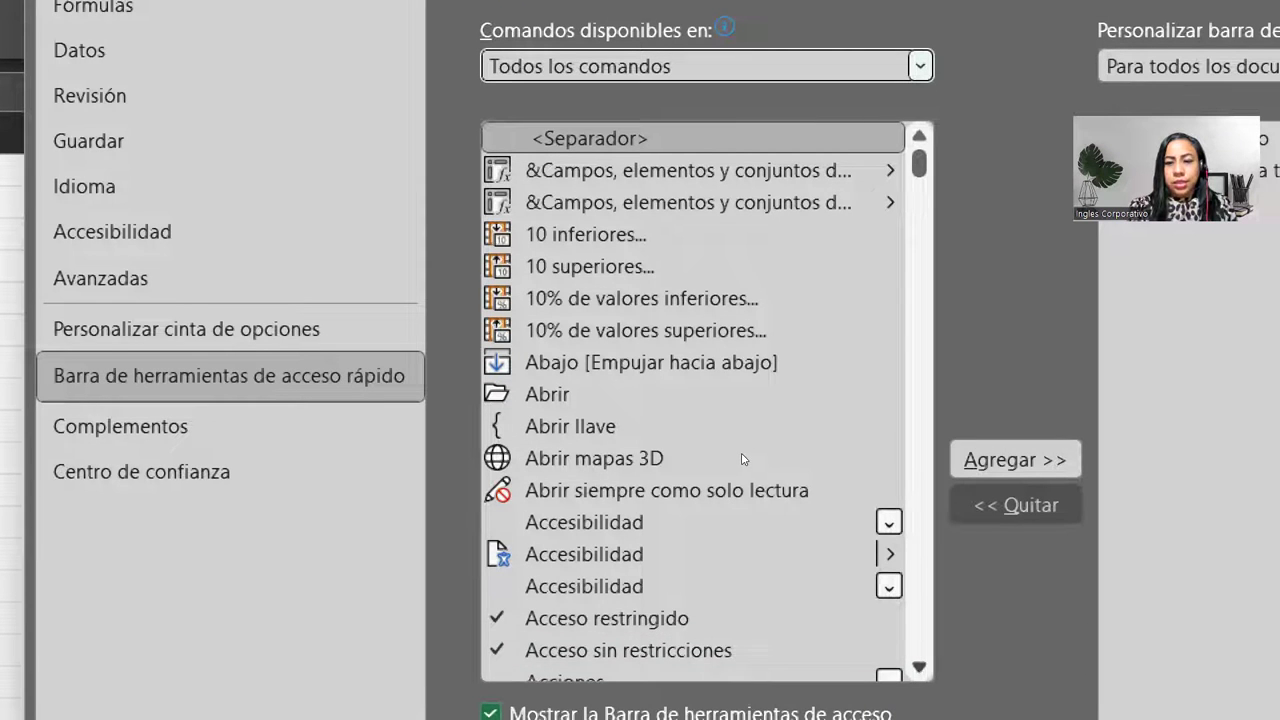
Locate Asistente para tablas y gráficos dinámicos among the available commands and the toolbar's own commands, and accept the options
scroll(742, 459, "down", 6)
scroll(742, 459, "down", 9)
scroll(742, 459, "down", 9)
scroll(742, 459, "down", 9)
scroll(742, 459, "down", 5)
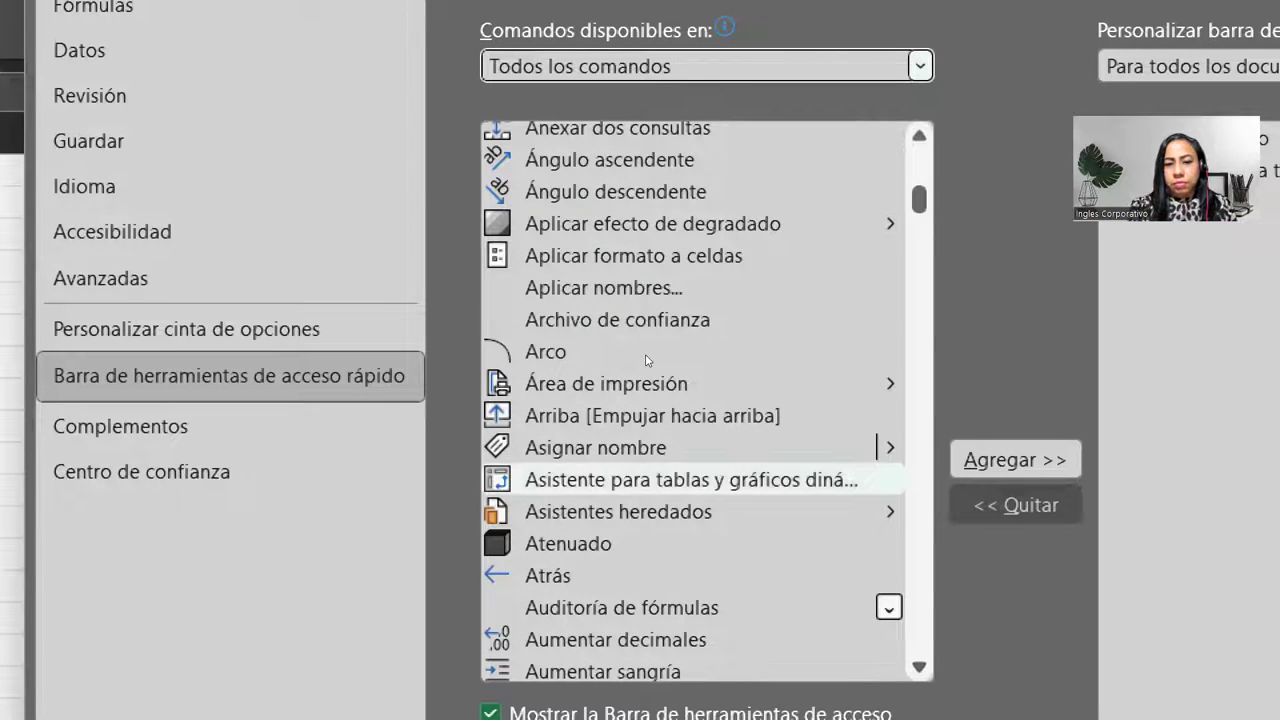
key("Tab")
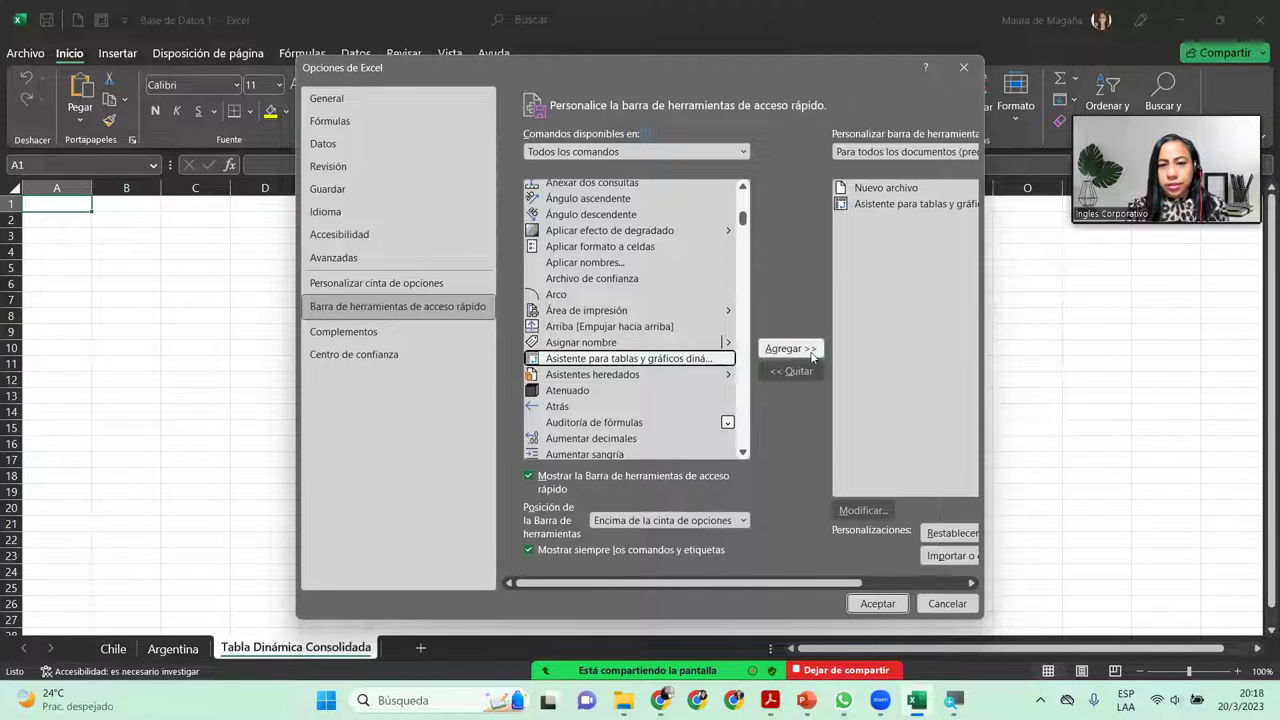
left_click(929, 205)
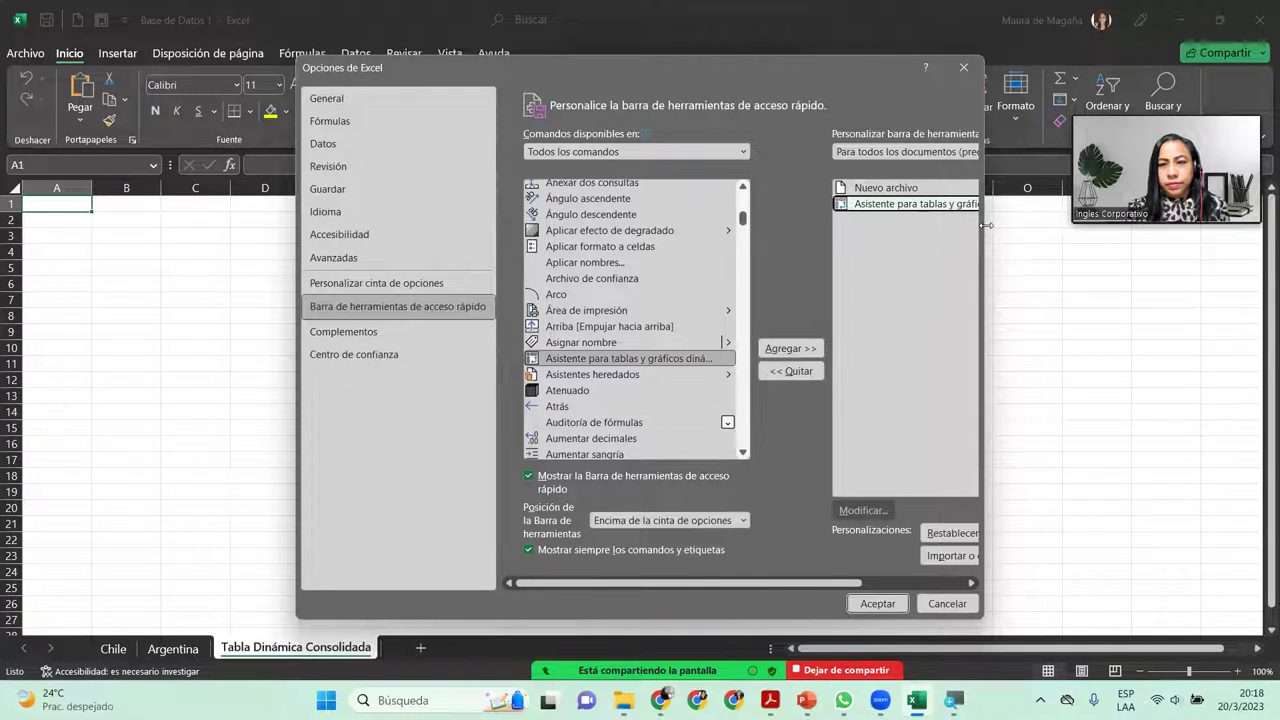
left_click_drag(986, 225, 1146, 228)
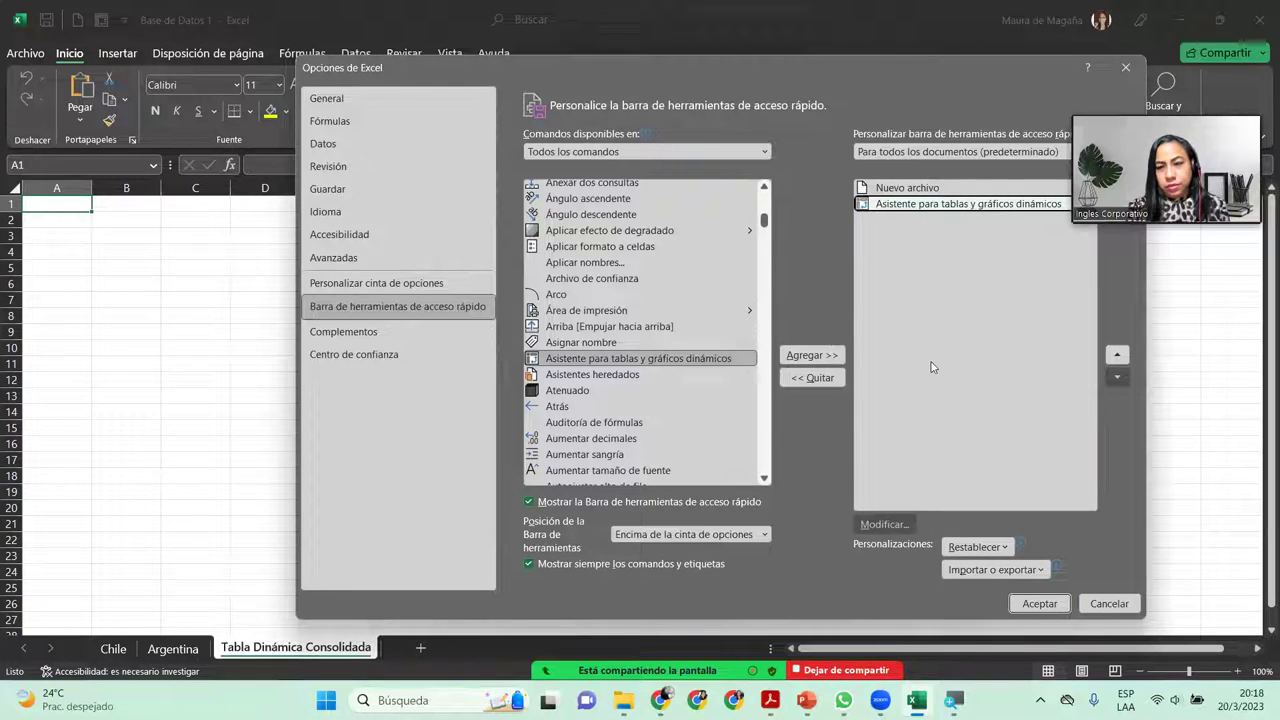
left_click(1038, 603)
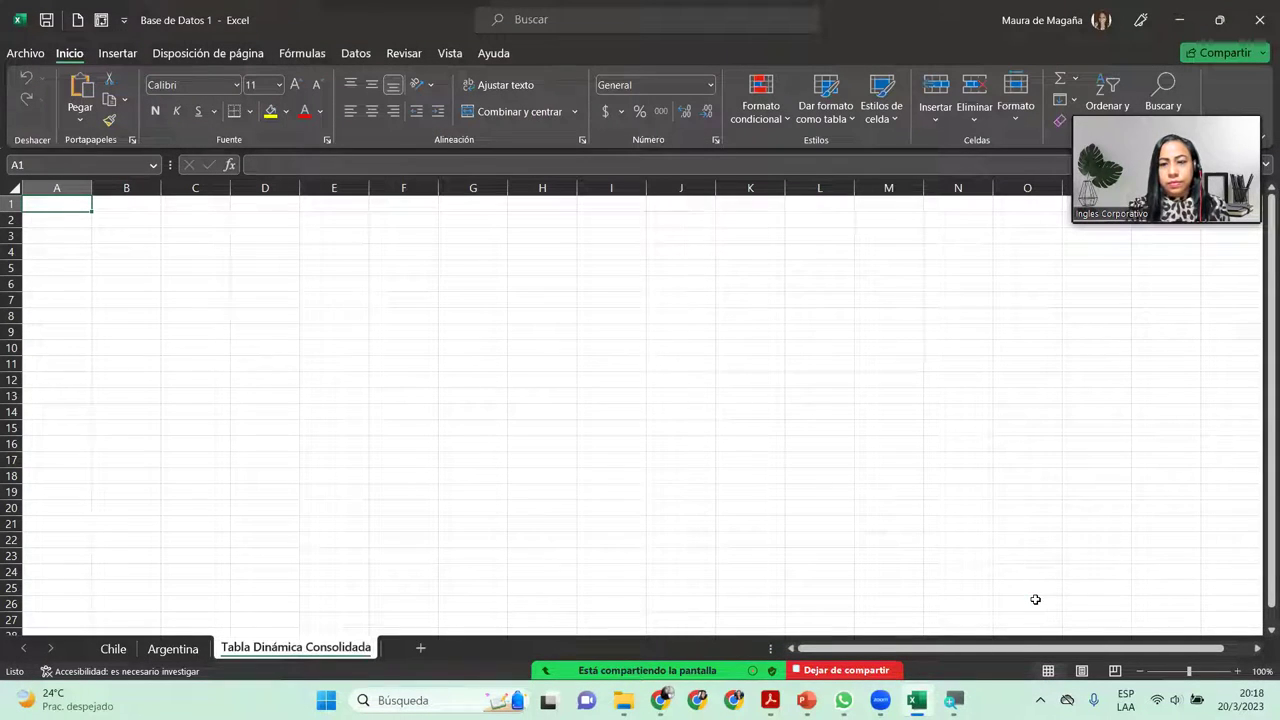
Remove the Nuevo command from the quick access toolbar
left_click(125, 21)
left_click(158, 70)
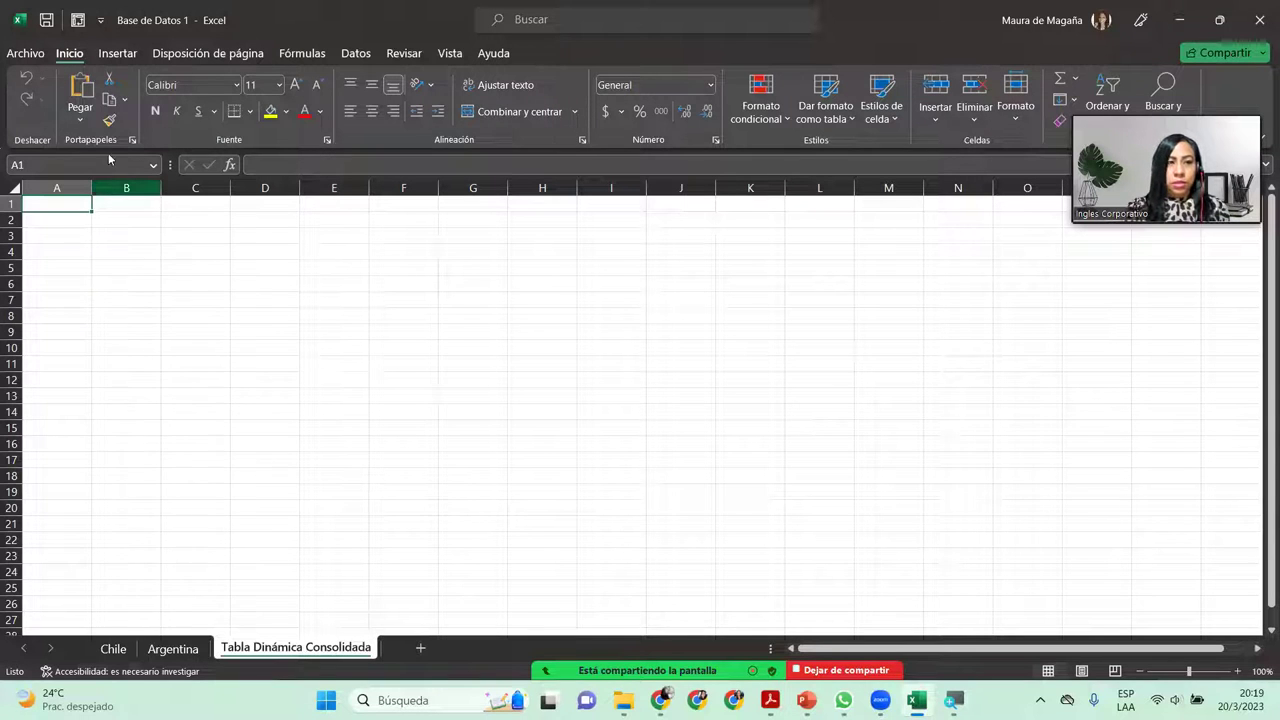
left_click(130, 54)
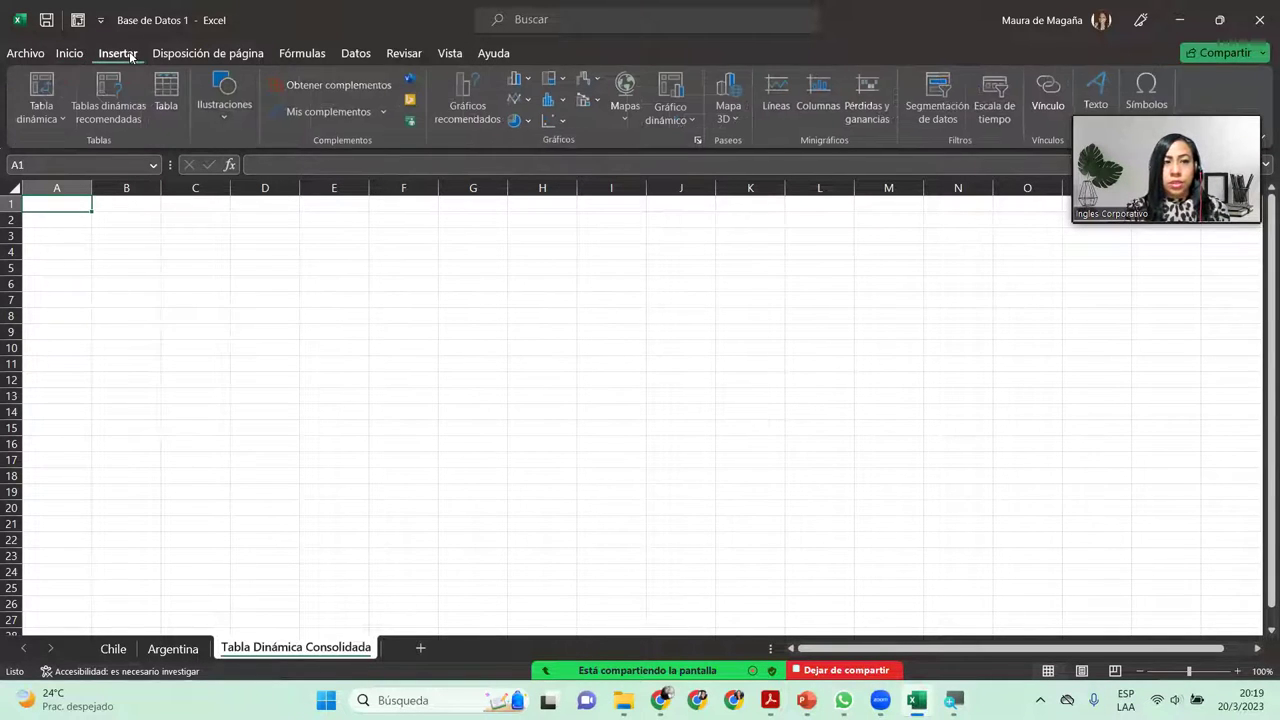
left_click(70, 55)
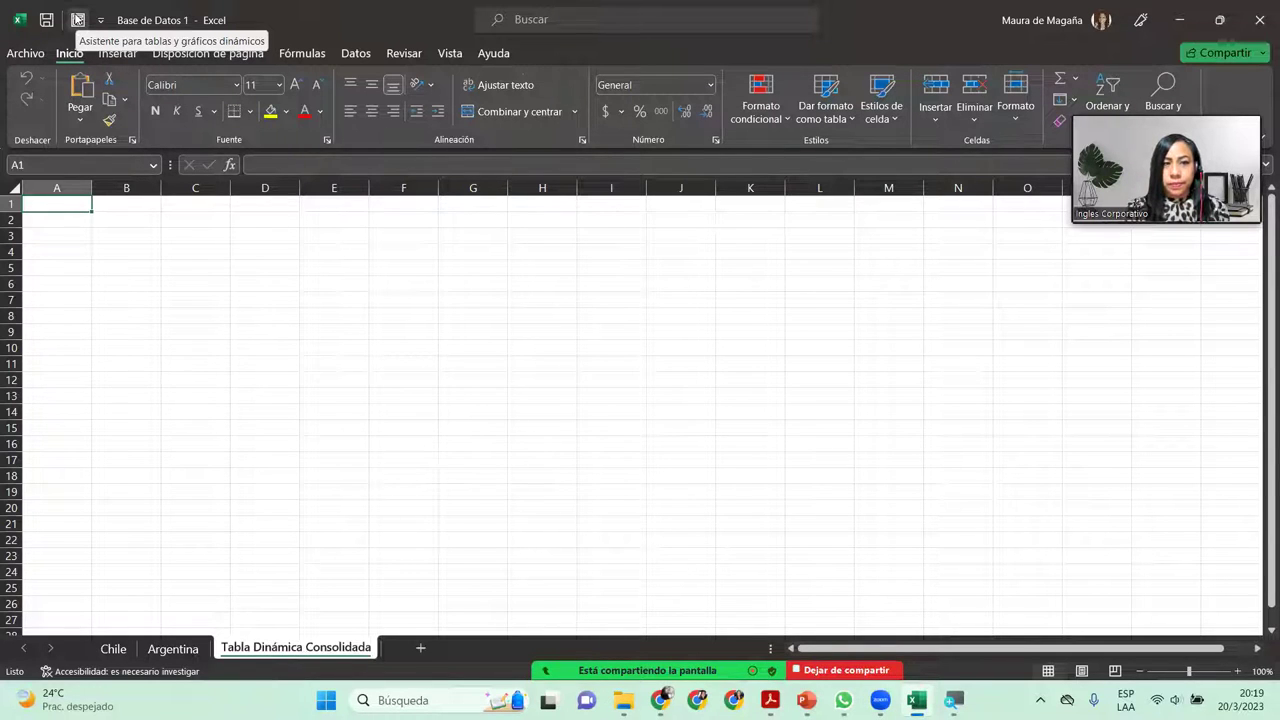
left_click(77, 19)
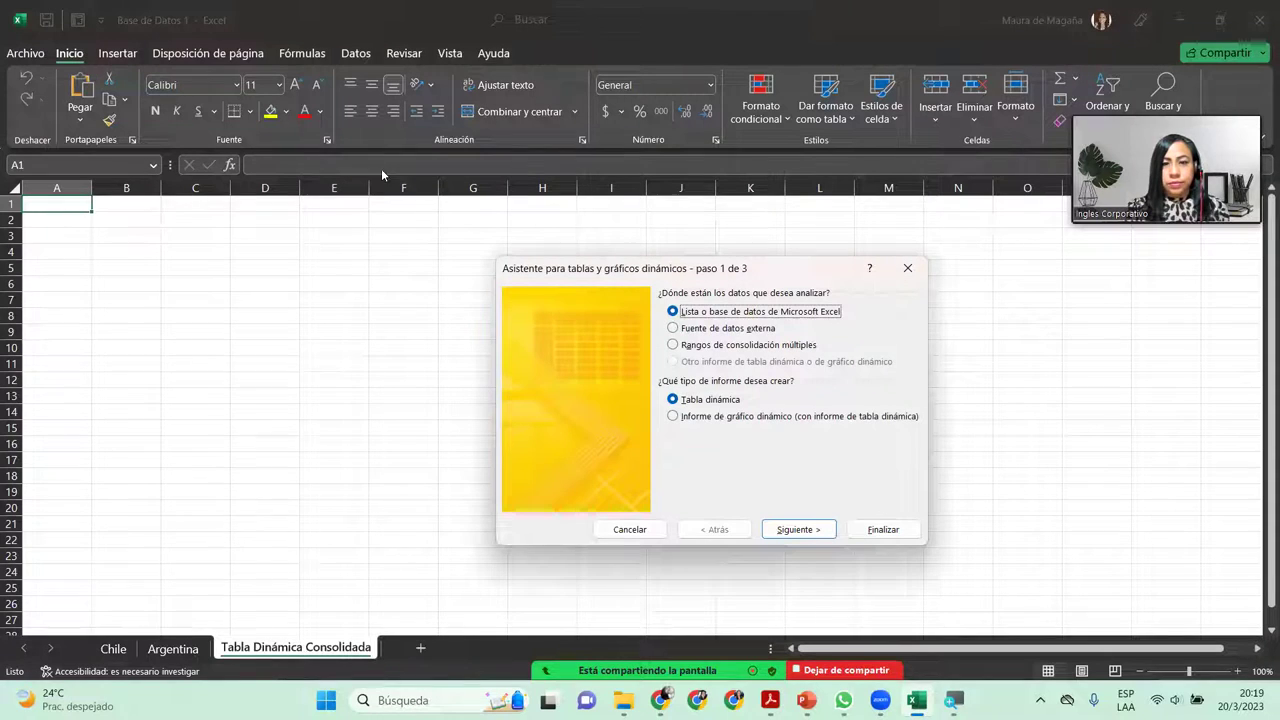
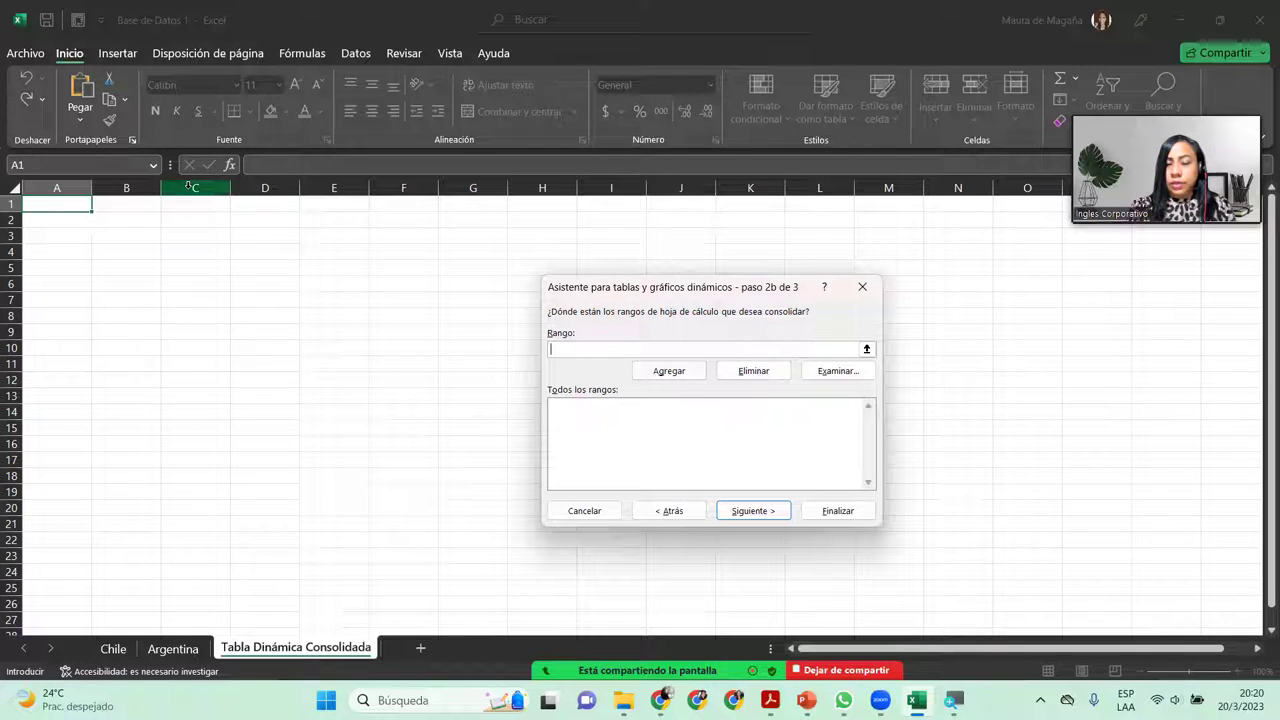
left_click(712, 352)
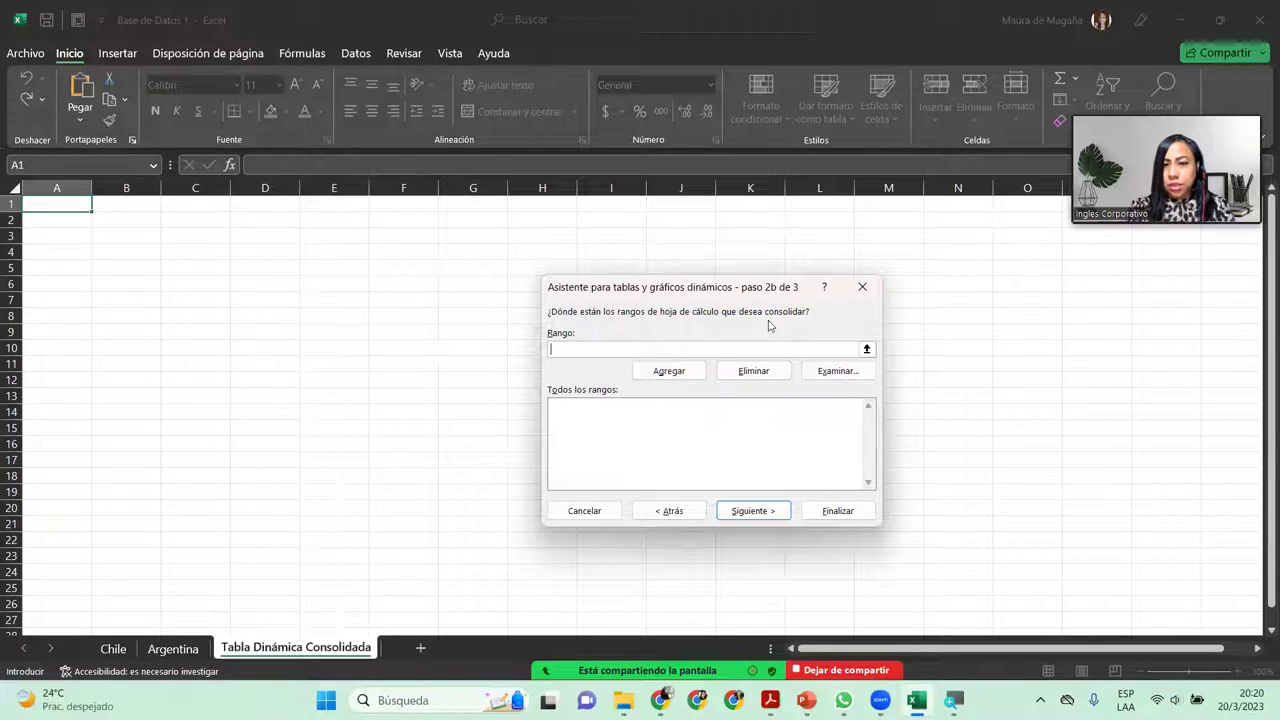
left_click(810, 667)
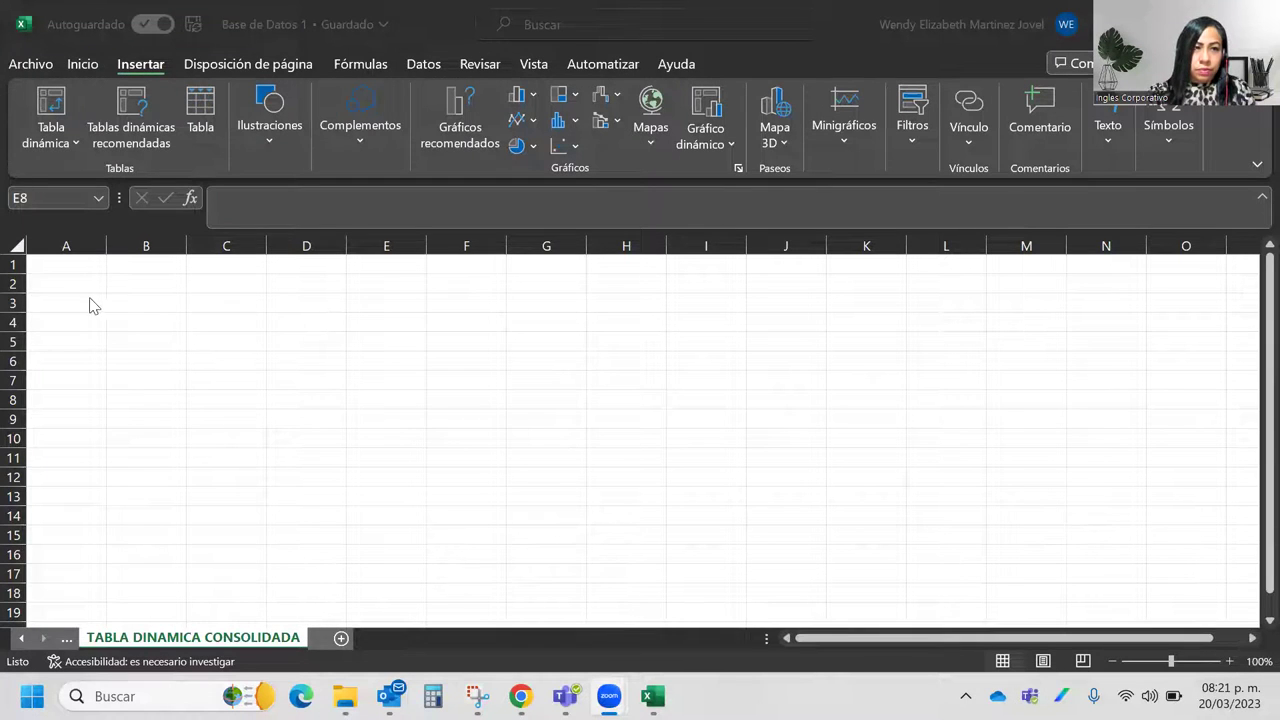
Enable Mostrar la Barra de herramientas de acceso rápido in the Excel options for the quick access toolbar, and accept the options
left_click(34, 66)
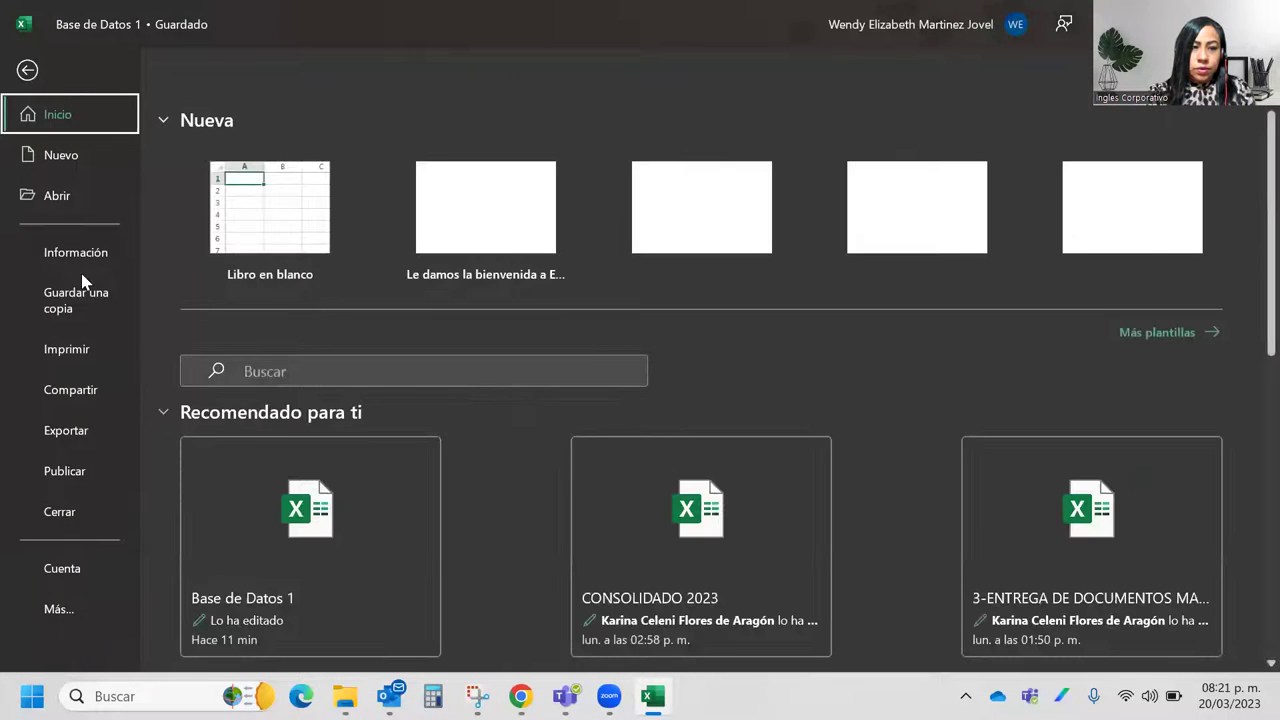
left_click(72, 609)
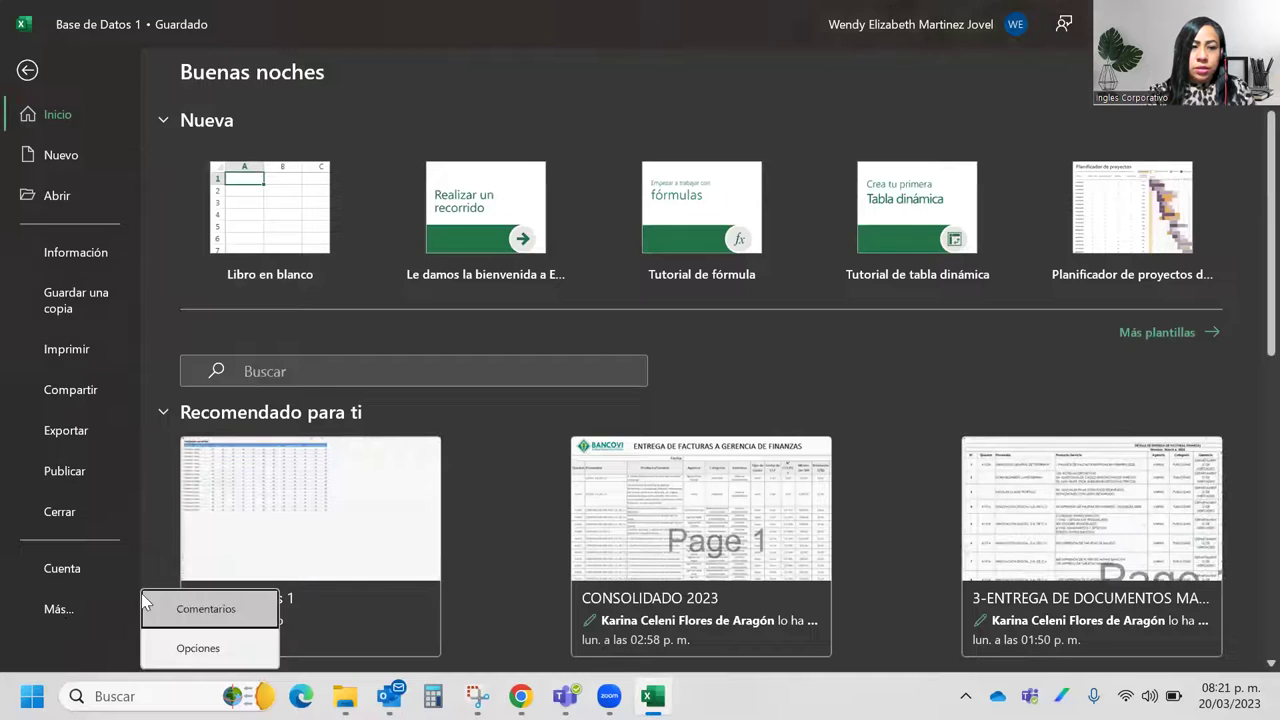
key("Escape")
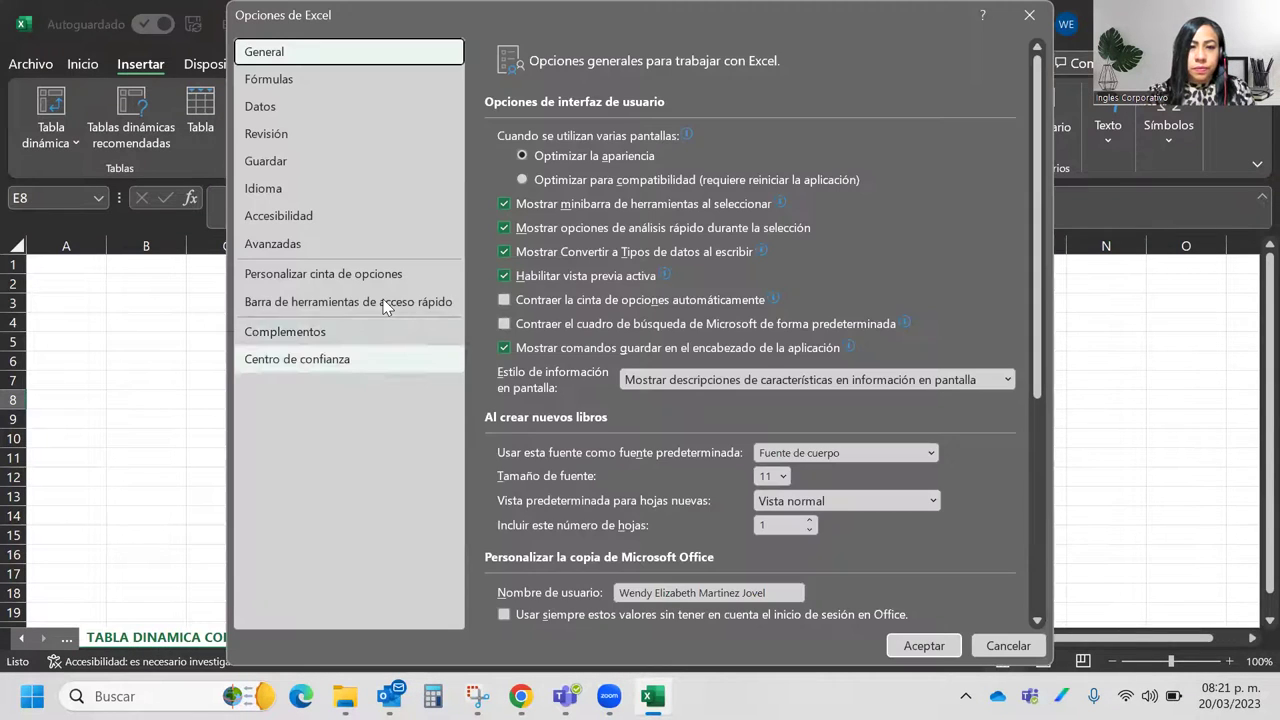
left_click(405, 302)
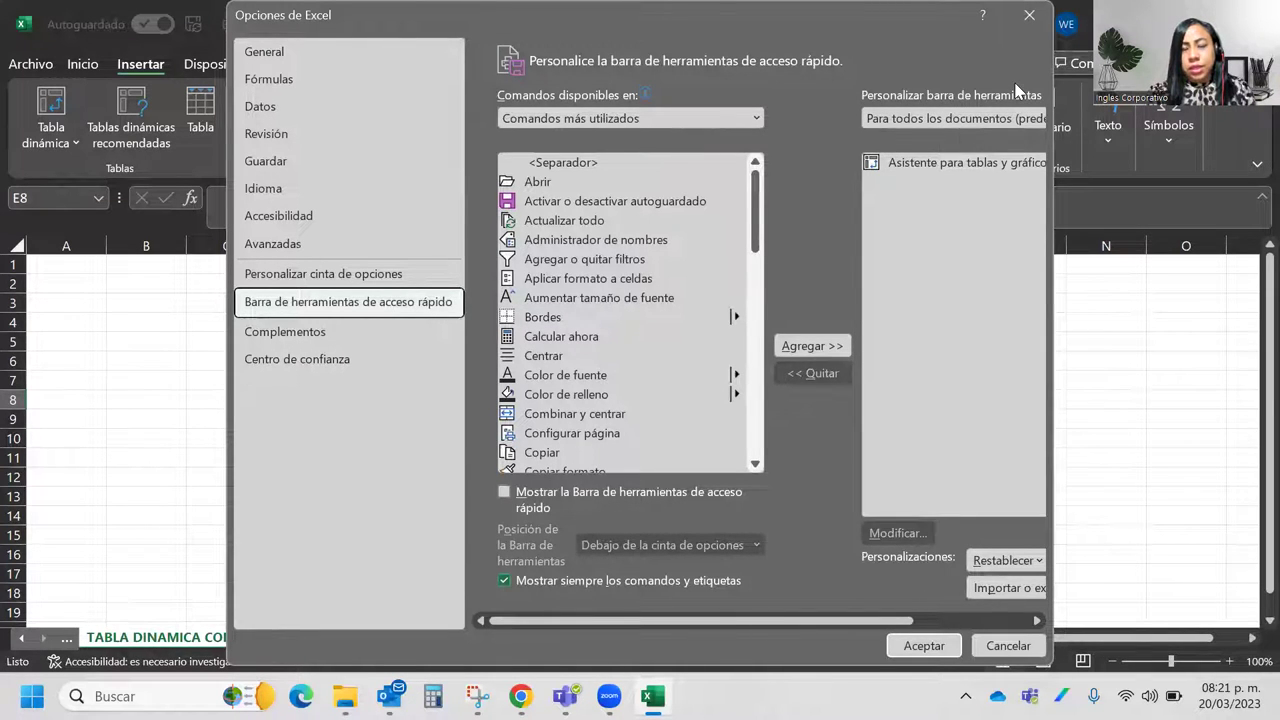
left_click_drag(783, 620, 898, 617)
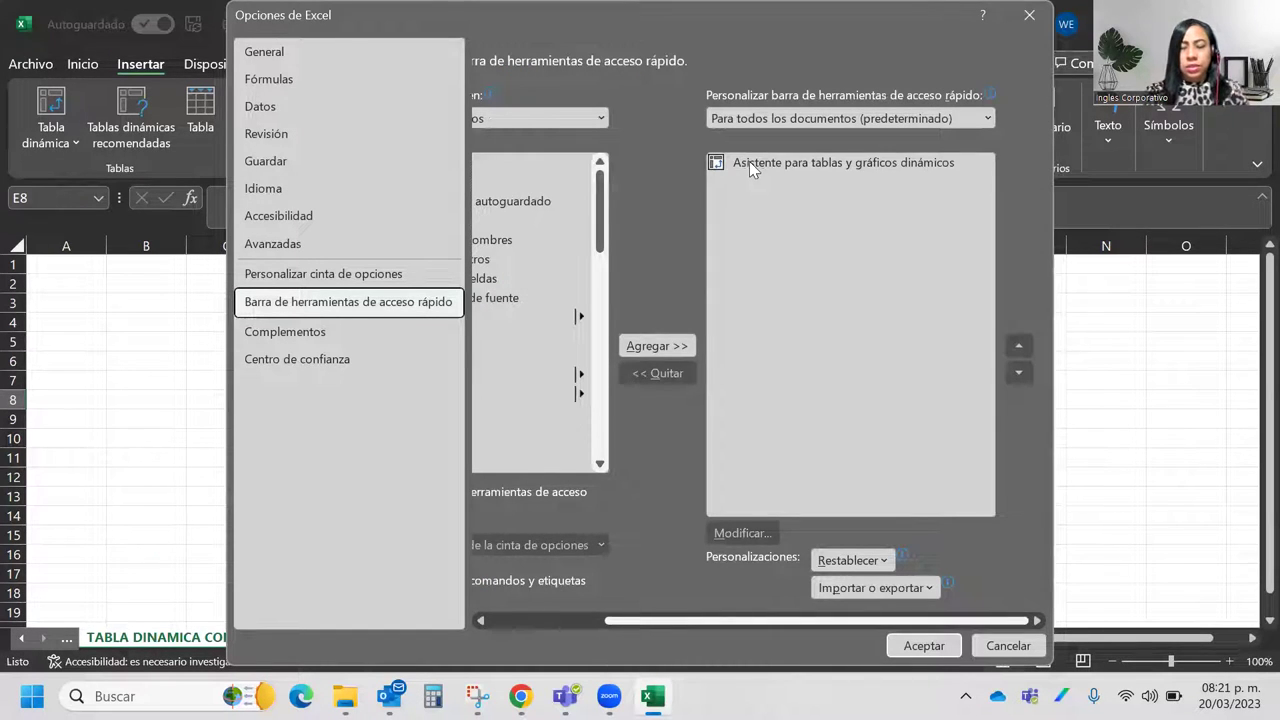
left_click_drag(725, 621, 507, 584)
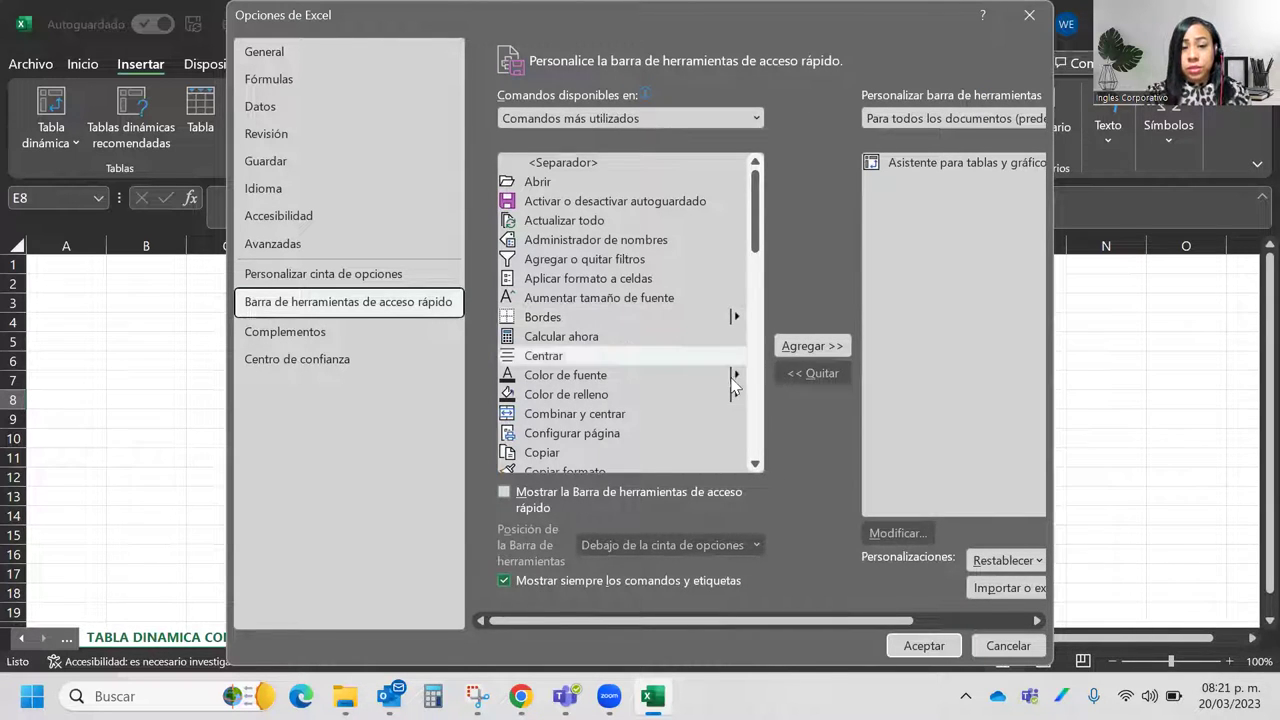
left_click(503, 494)
left_click_drag(573, 621, 940, 650)
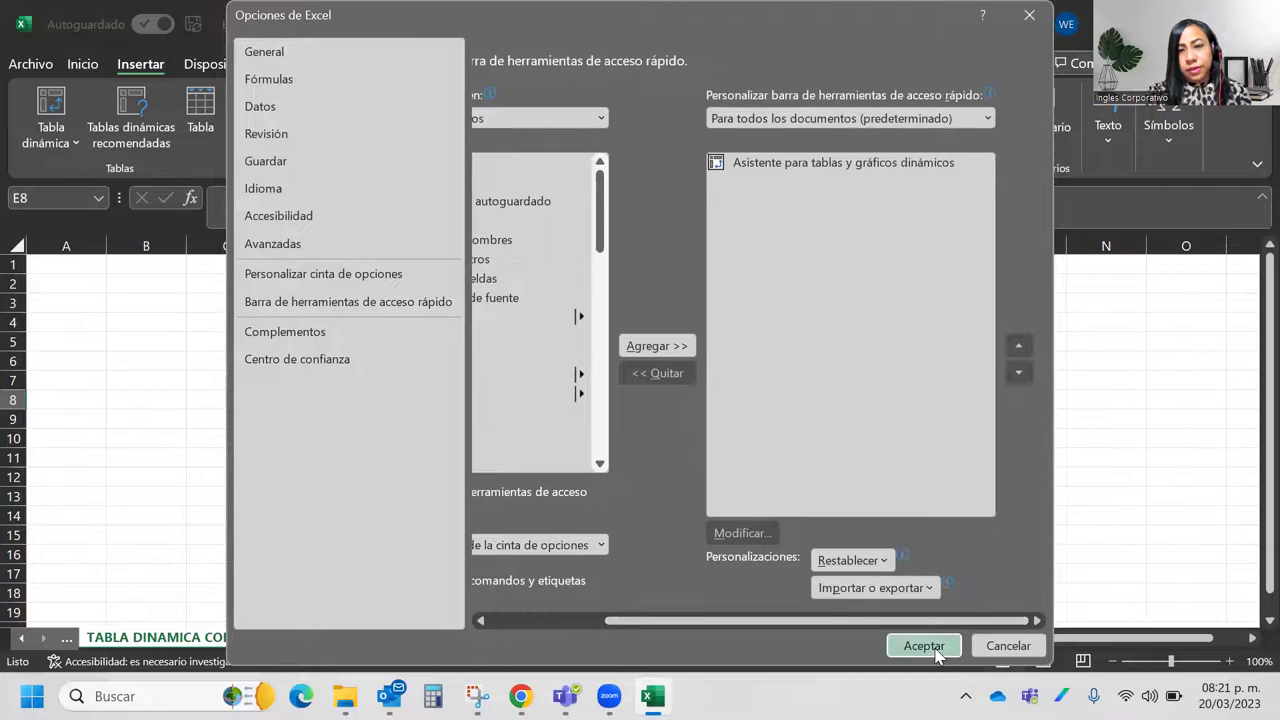
left_click(936, 650)
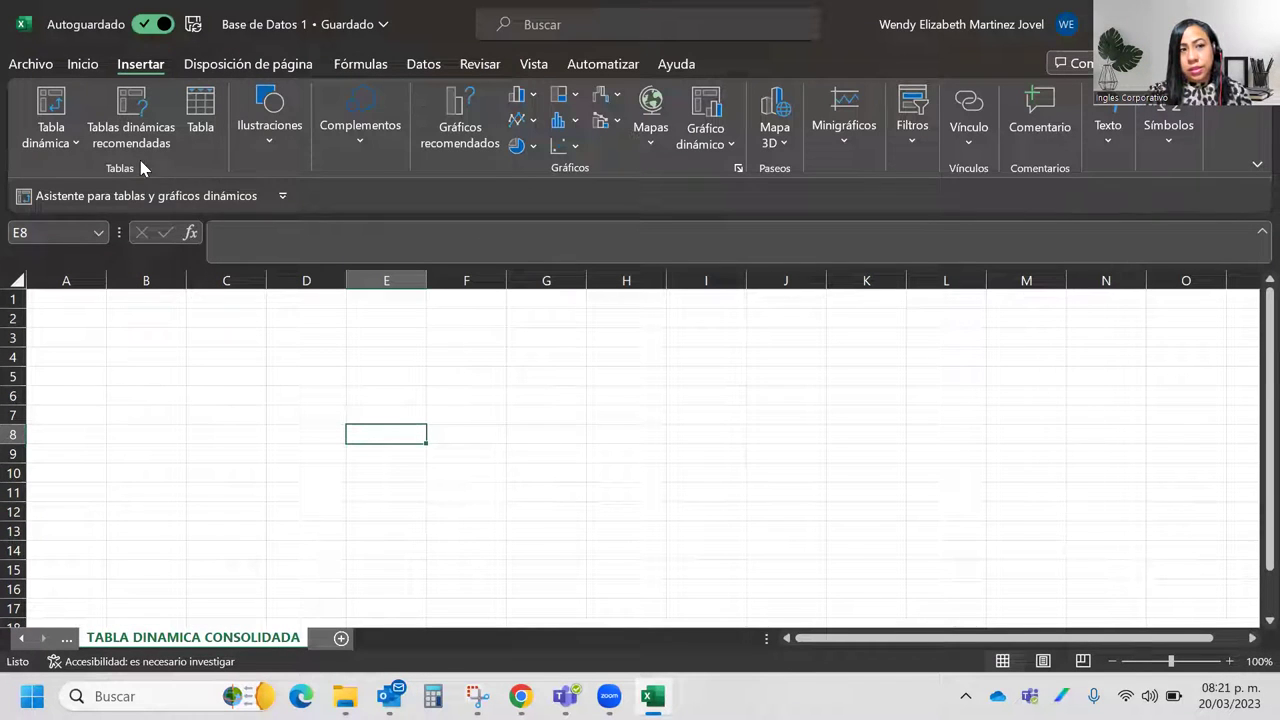
Open and cancel the pivot table wizard from the quick access toolbar, and set that toolbar to Mostrar encima de la cinta de opciones
left_click(175, 198)
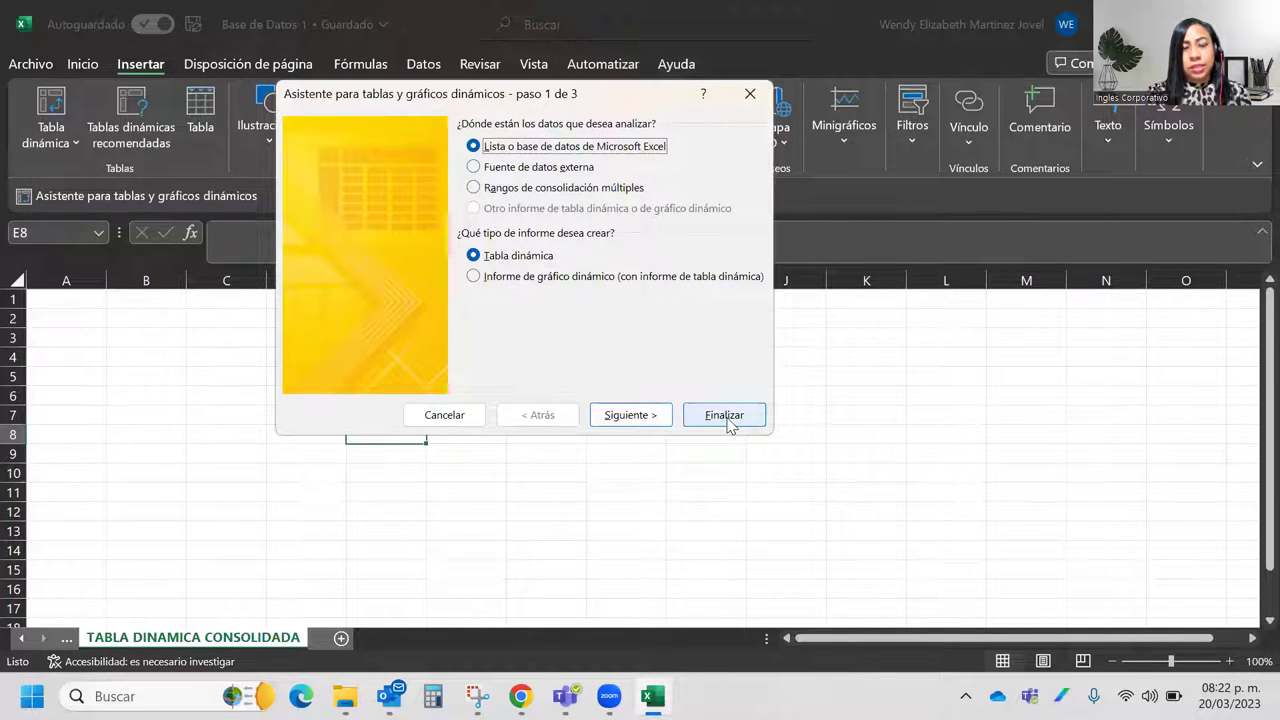
left_click(446, 418)
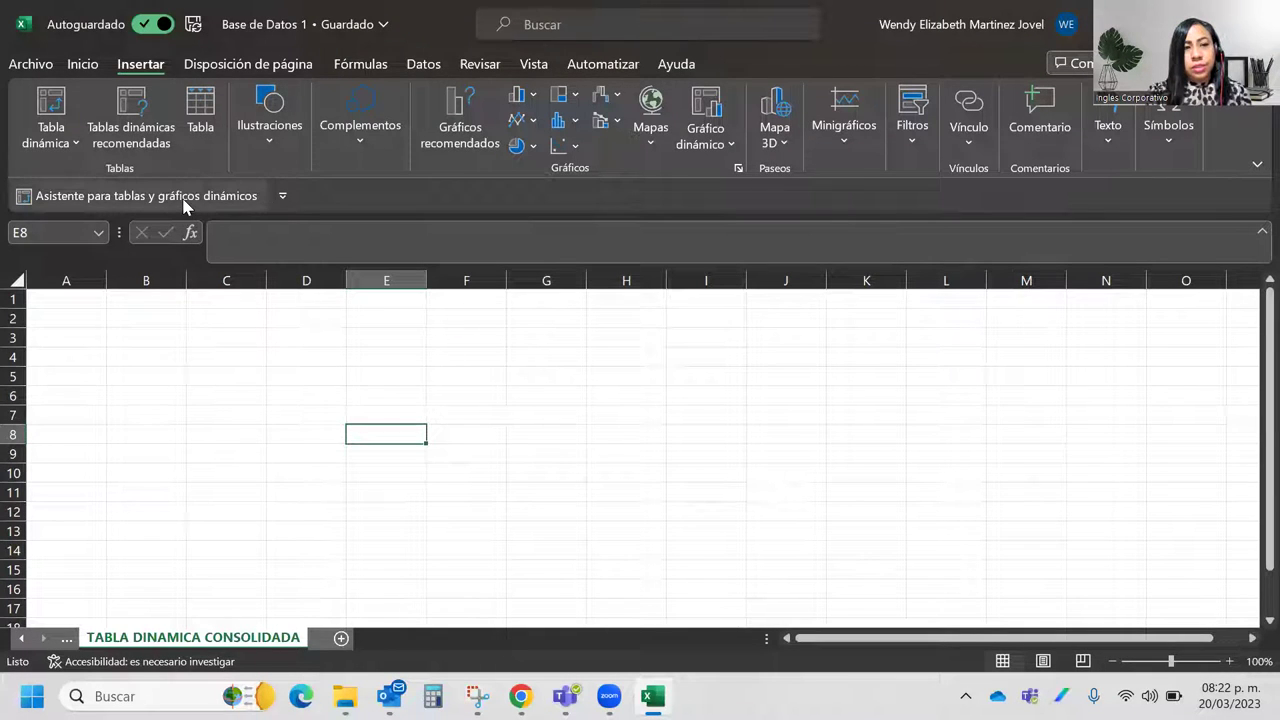
left_click(282, 197)
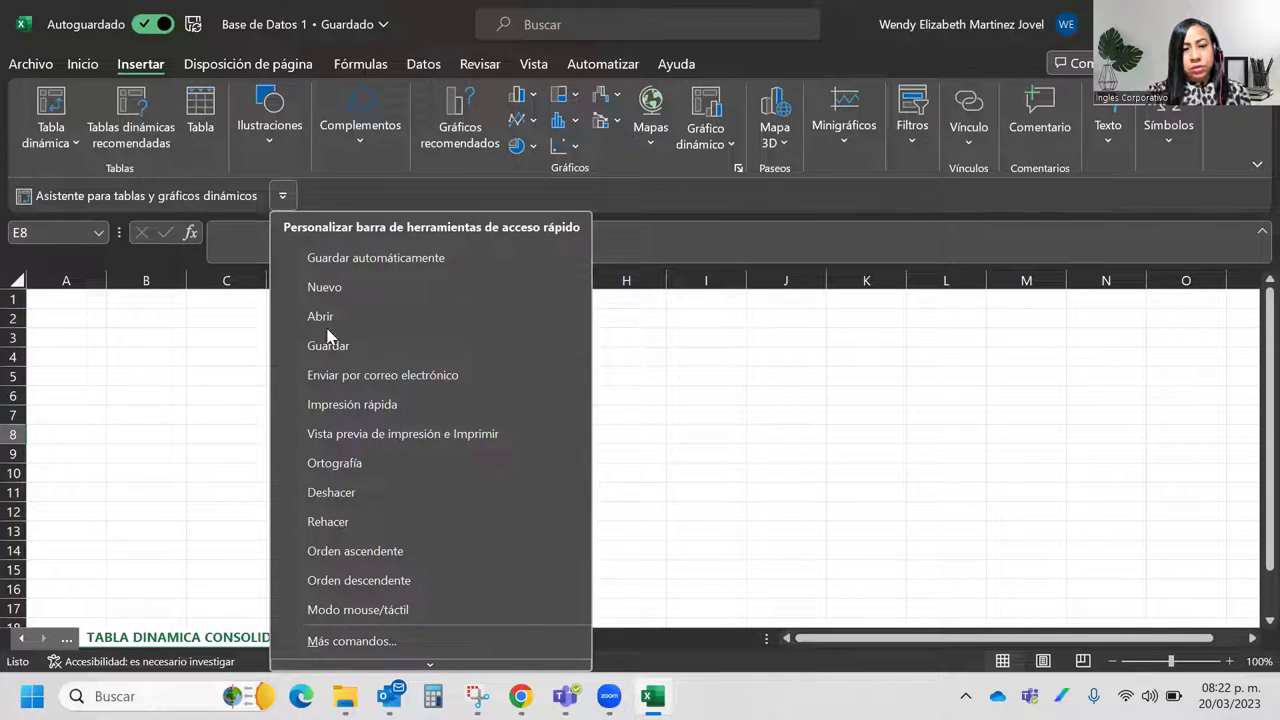
scroll(400, 520, "down", 3)
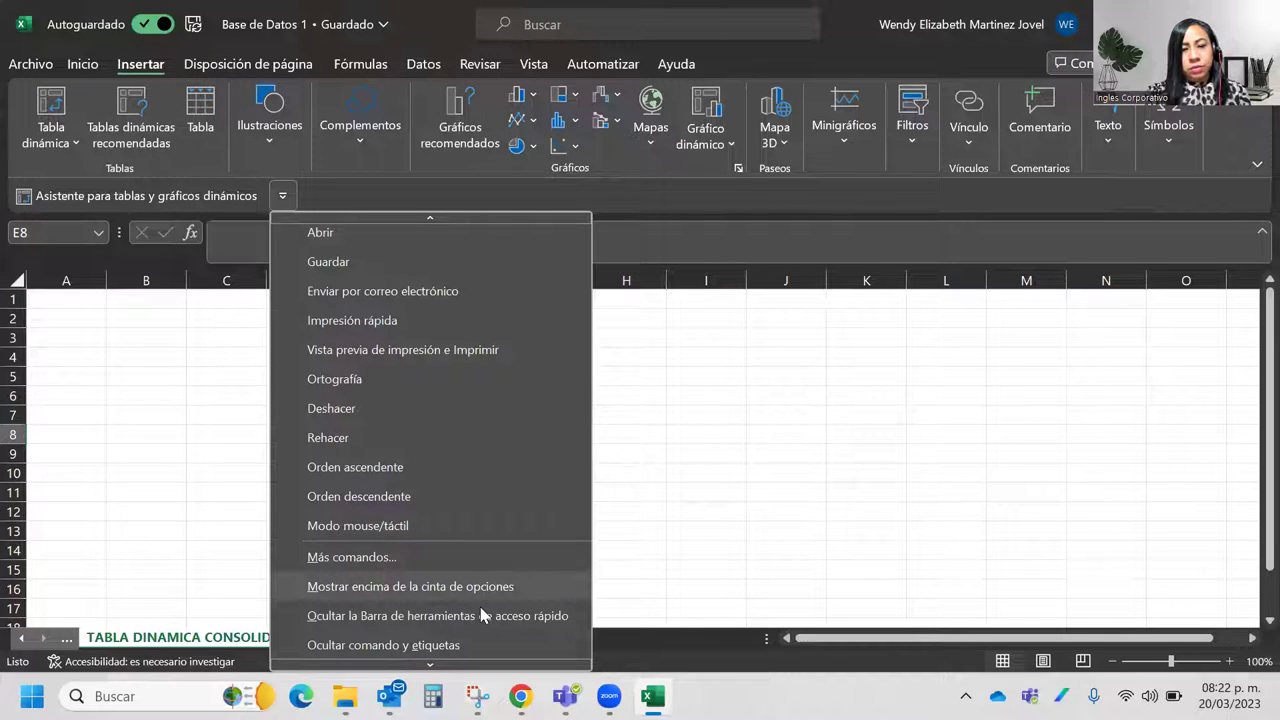
scroll(437, 660, "down", 1)
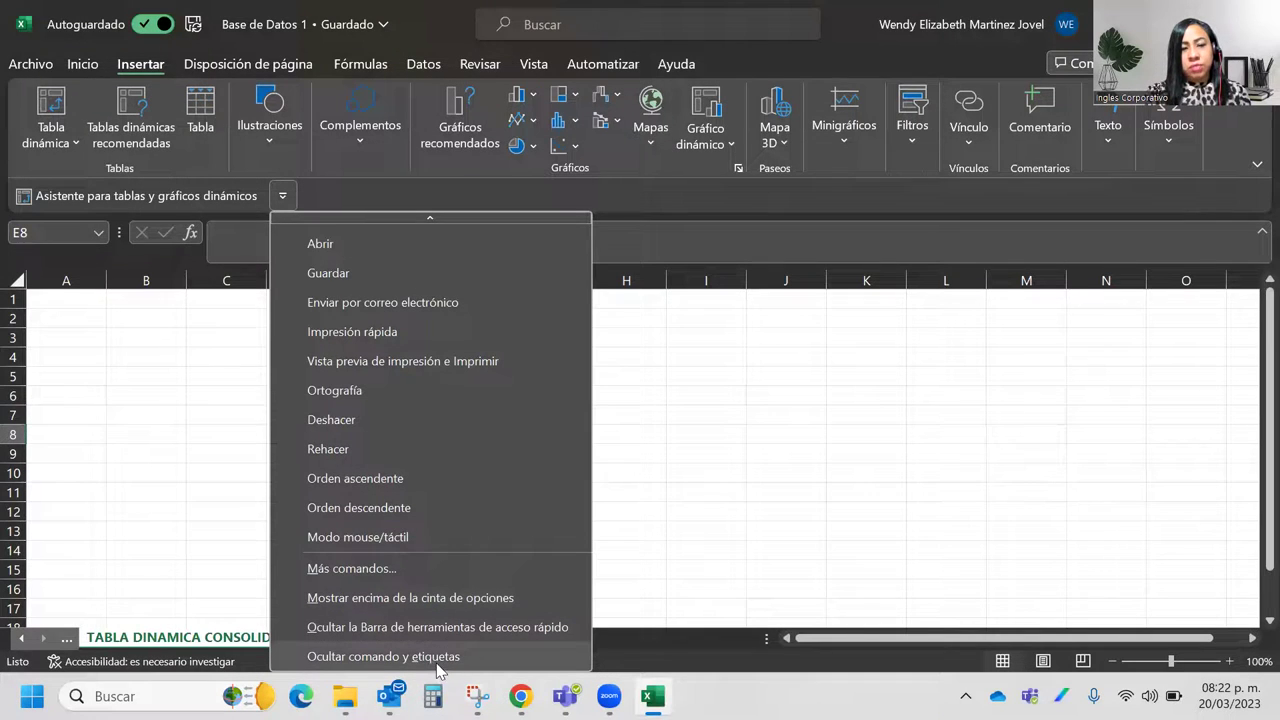
left_click(449, 600)
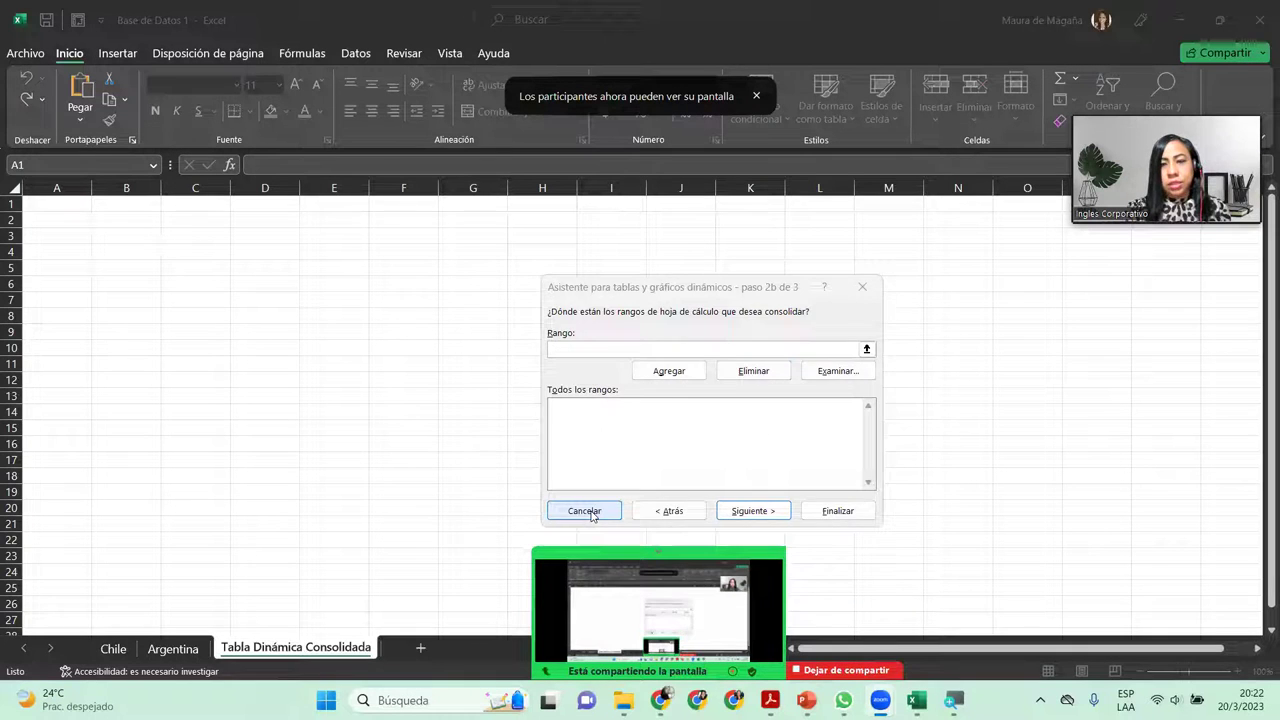
Restart the pivot table wizard with Rangos de consolidación múltiples, a Tabla dinámica report and Crear un solo campo de página
left_click(590, 512)
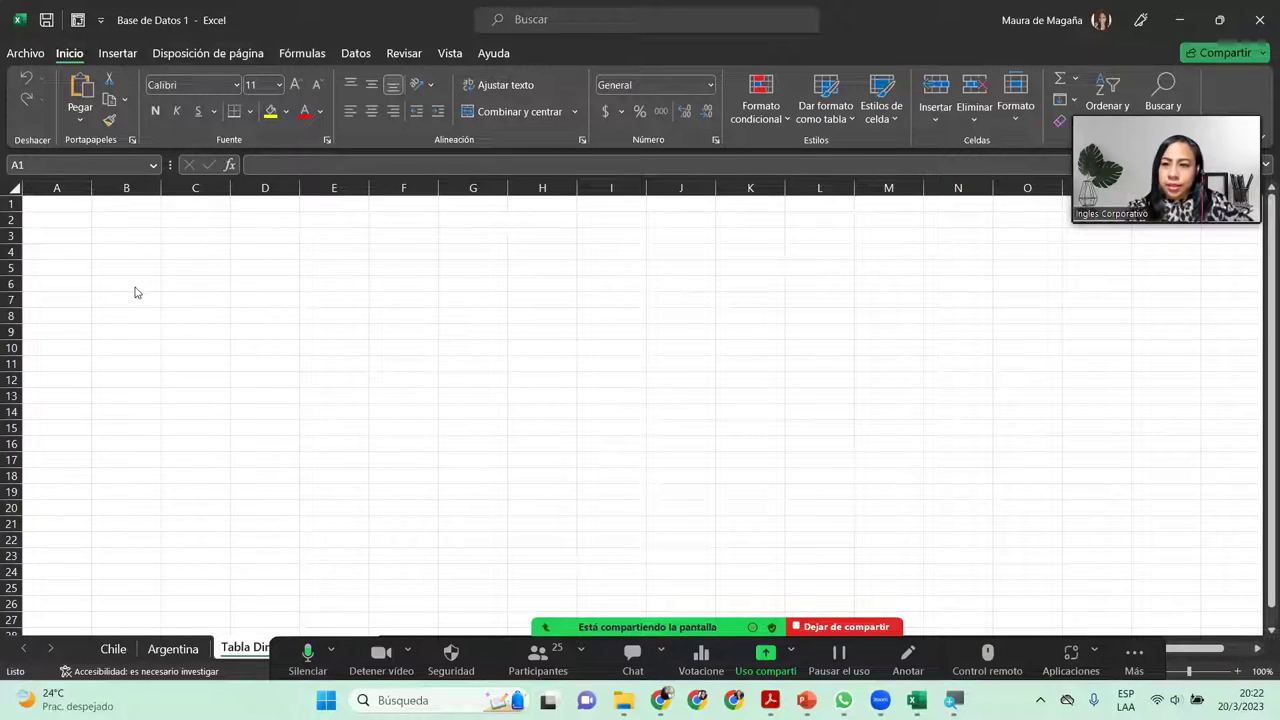
left_click(78, 20)
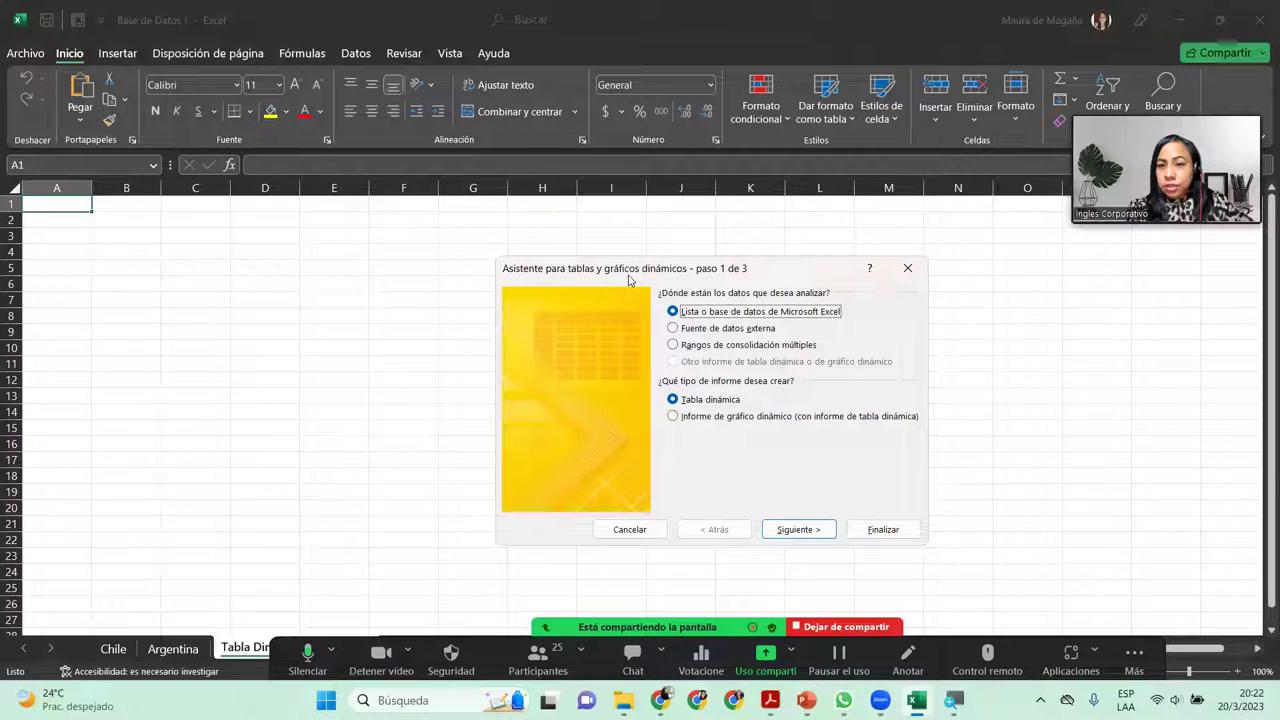
left_click(673, 346)
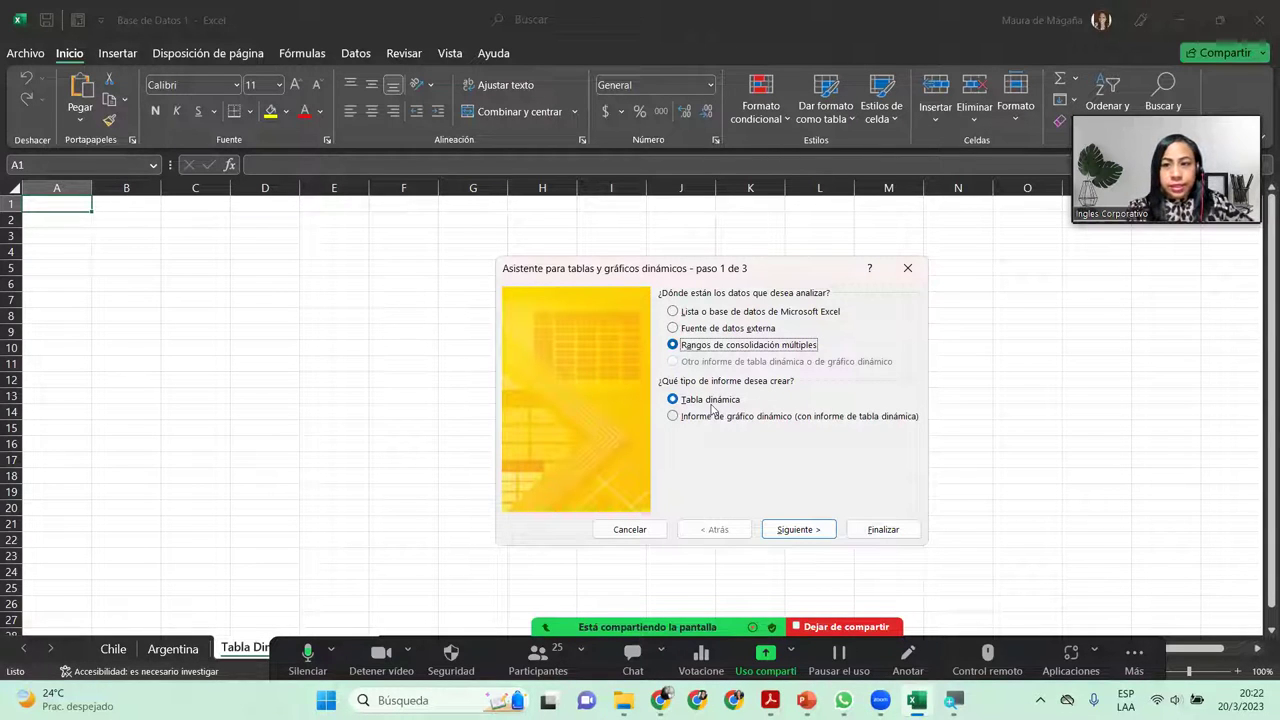
left_click(788, 529)
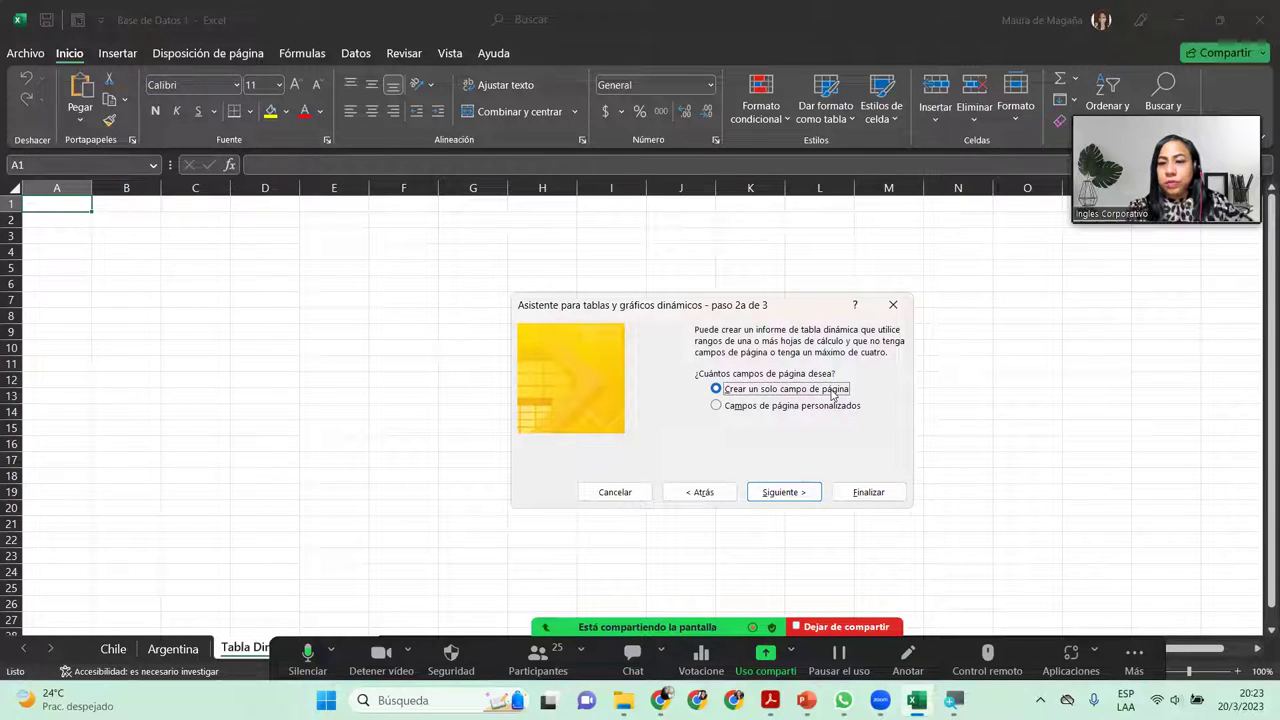
left_click(785, 493)
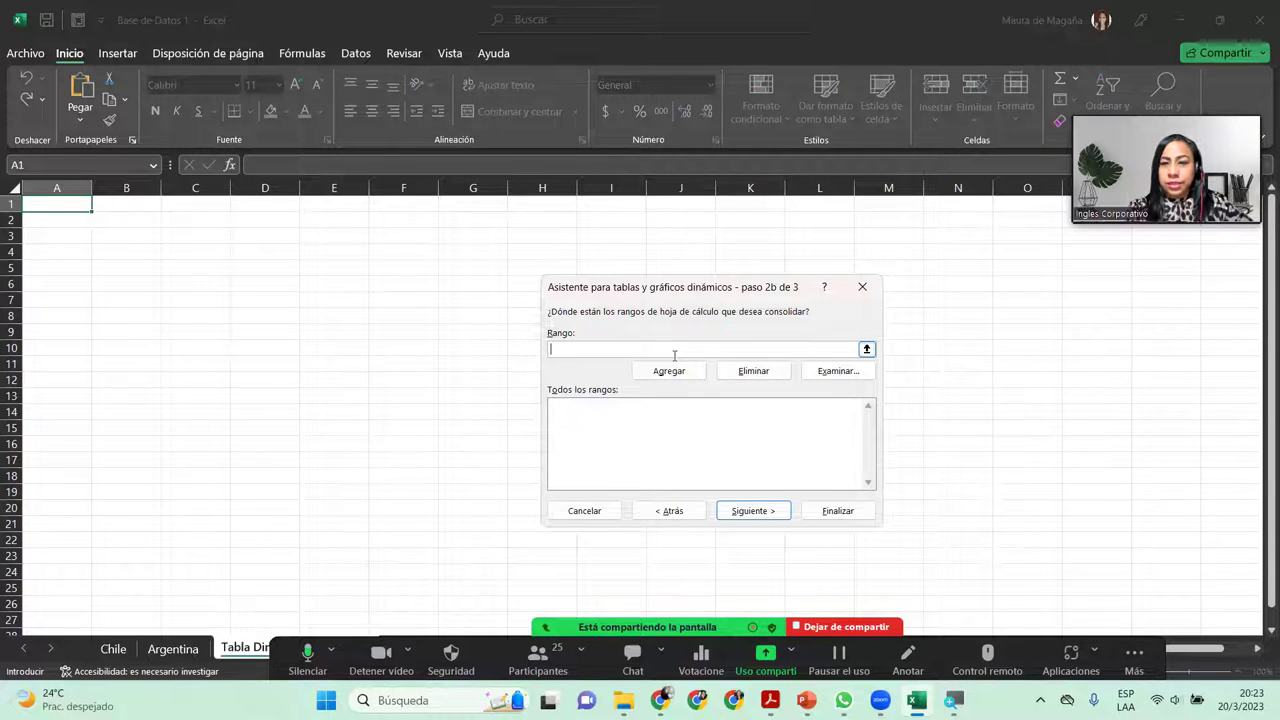
Add the range A2:N20 of the Chile sheet to the wizard's consolidation ranges
left_click(113, 649)
left_click(60, 206)
key("ctrl+shift+End")
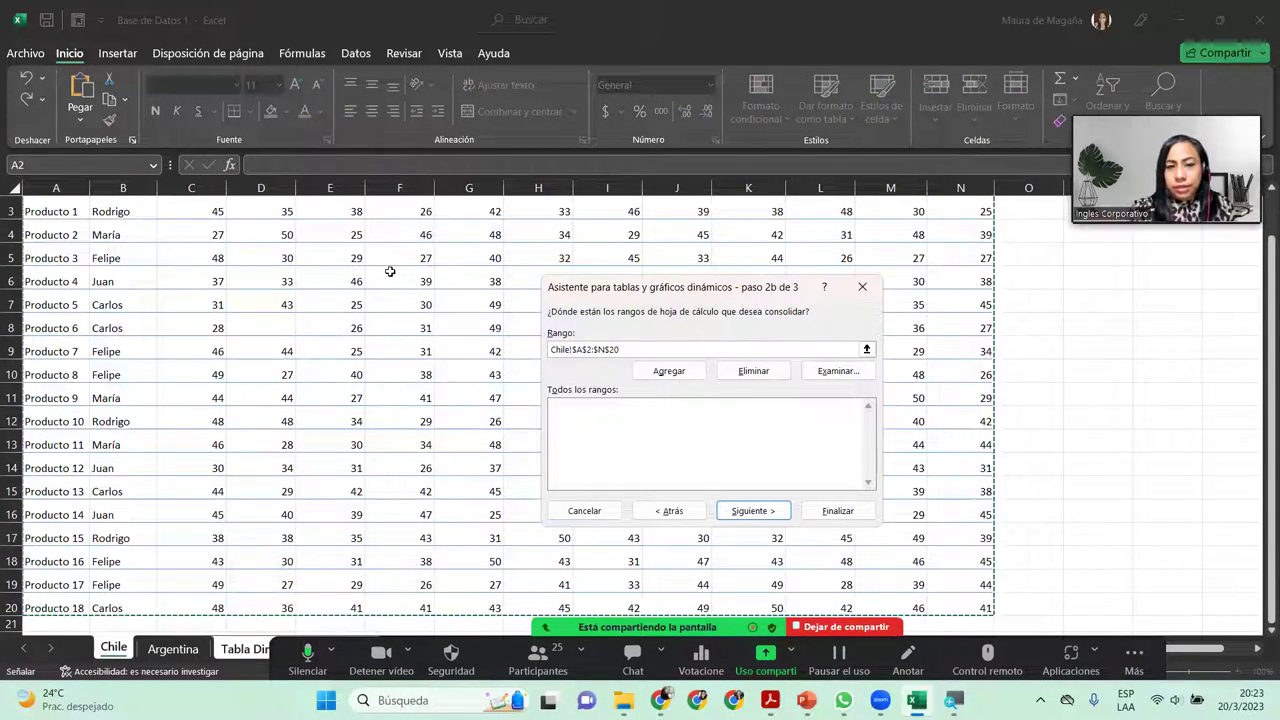
left_click(662, 371)
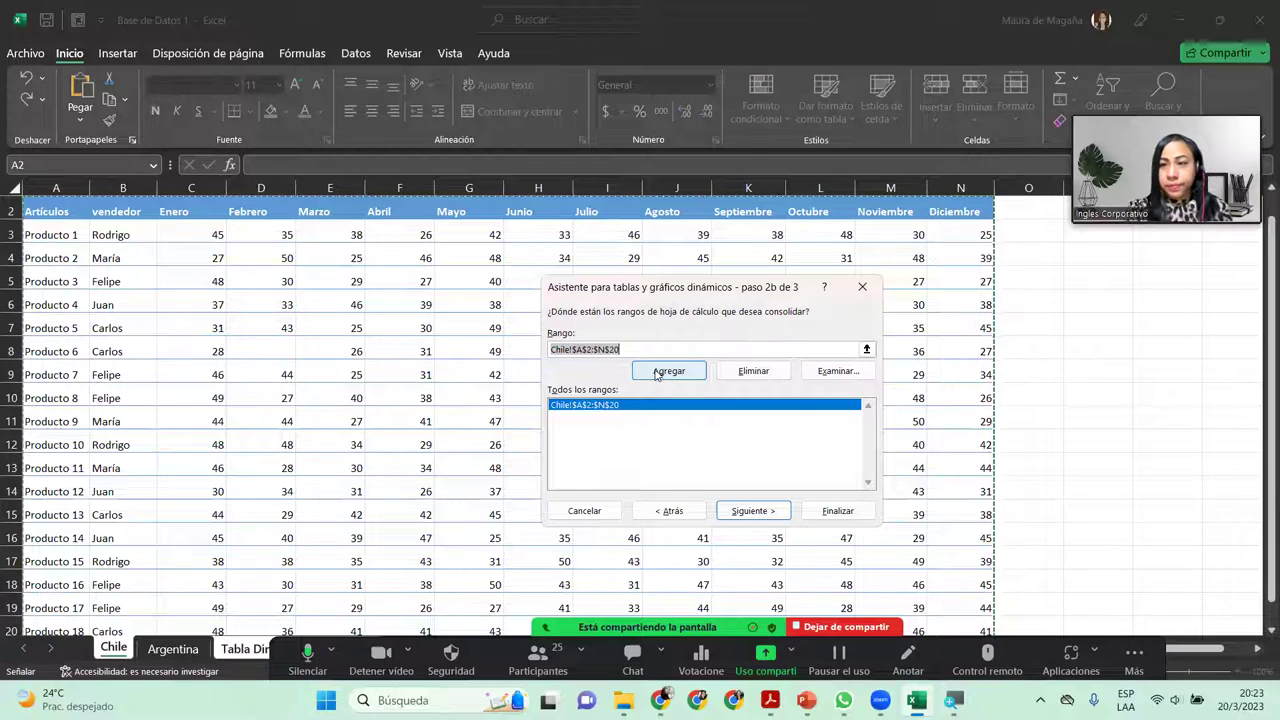
Add the range A2:N18 of the Argentina sheet to the wizard's consolidation ranges
left_click(625, 472)
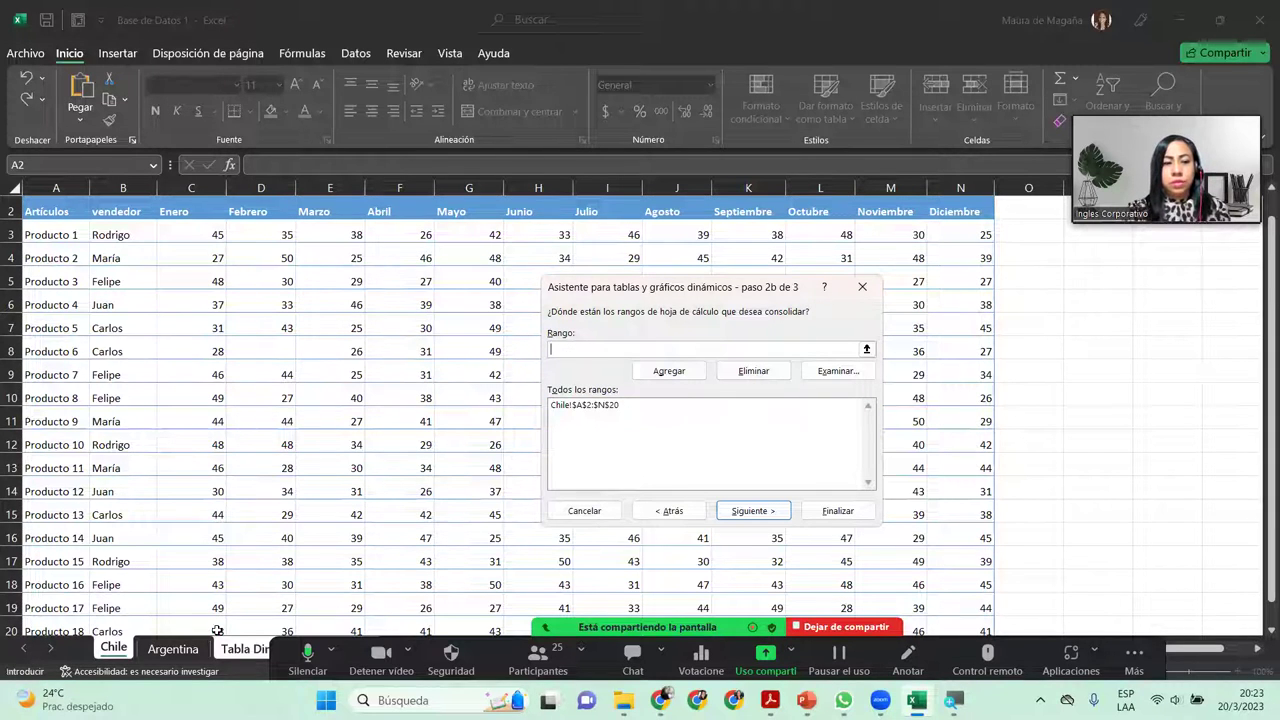
left_click(187, 655)
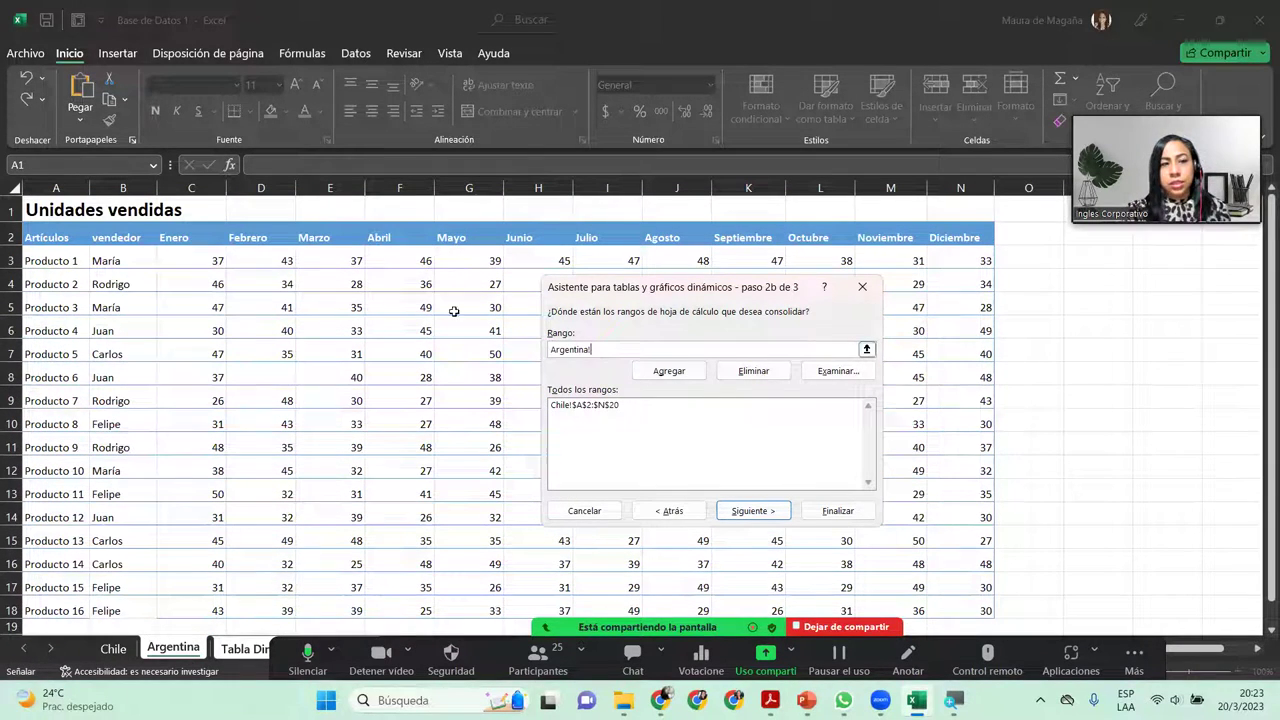
left_click(63, 238)
key("ctrl+shift+Down")
key("ctrl+shift+Right")
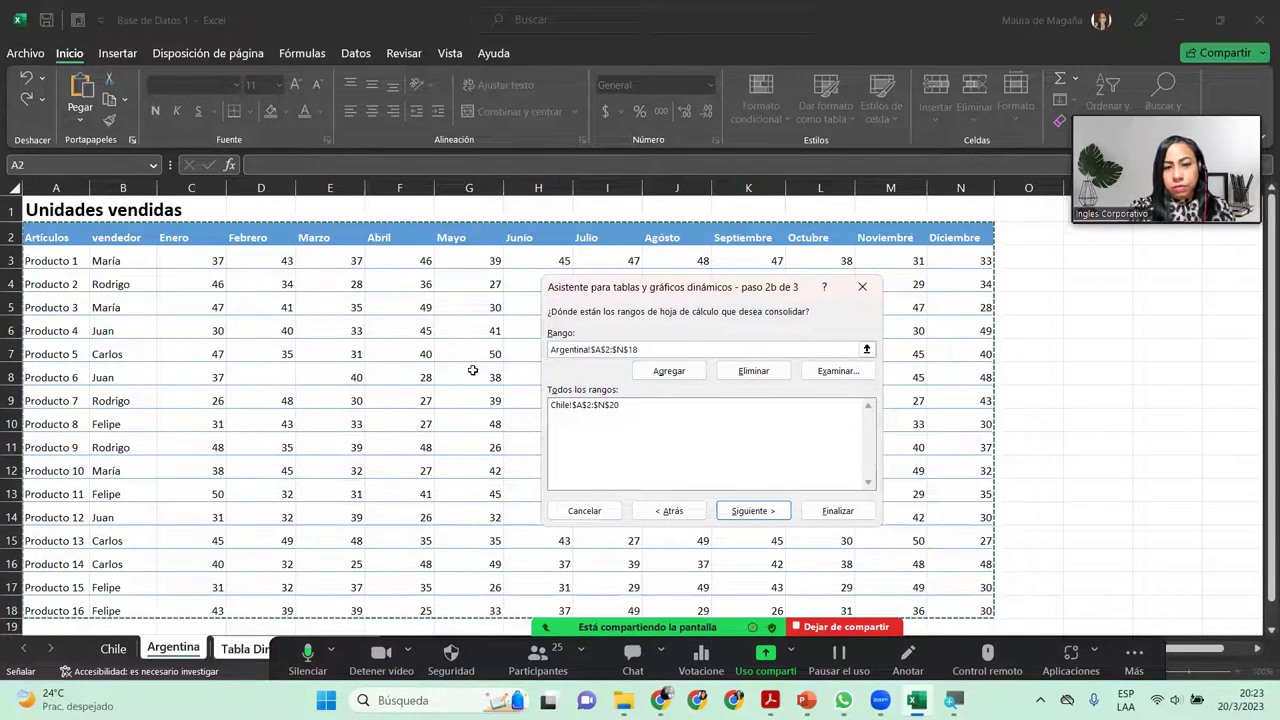
left_click(668, 371)
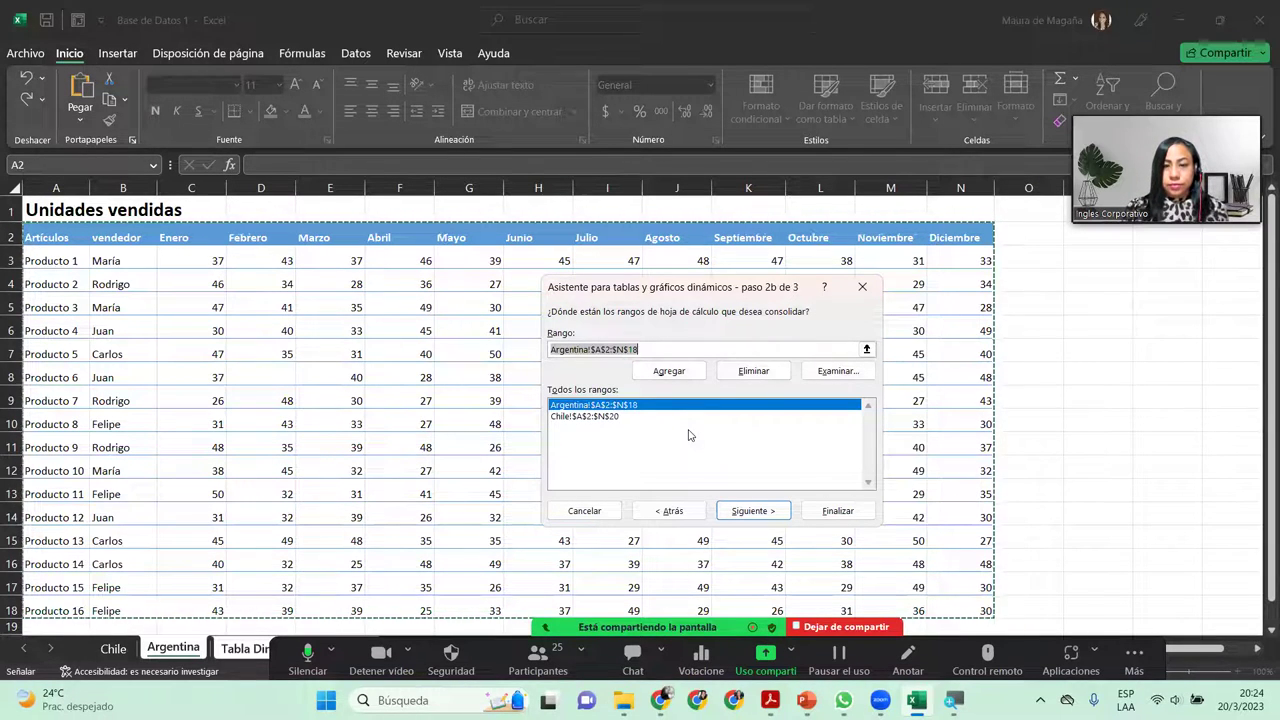
Finish the wizard with the pivot table in the existing sheet at cell A3, and select the Enero value of Producto 11
left_click(760, 517)
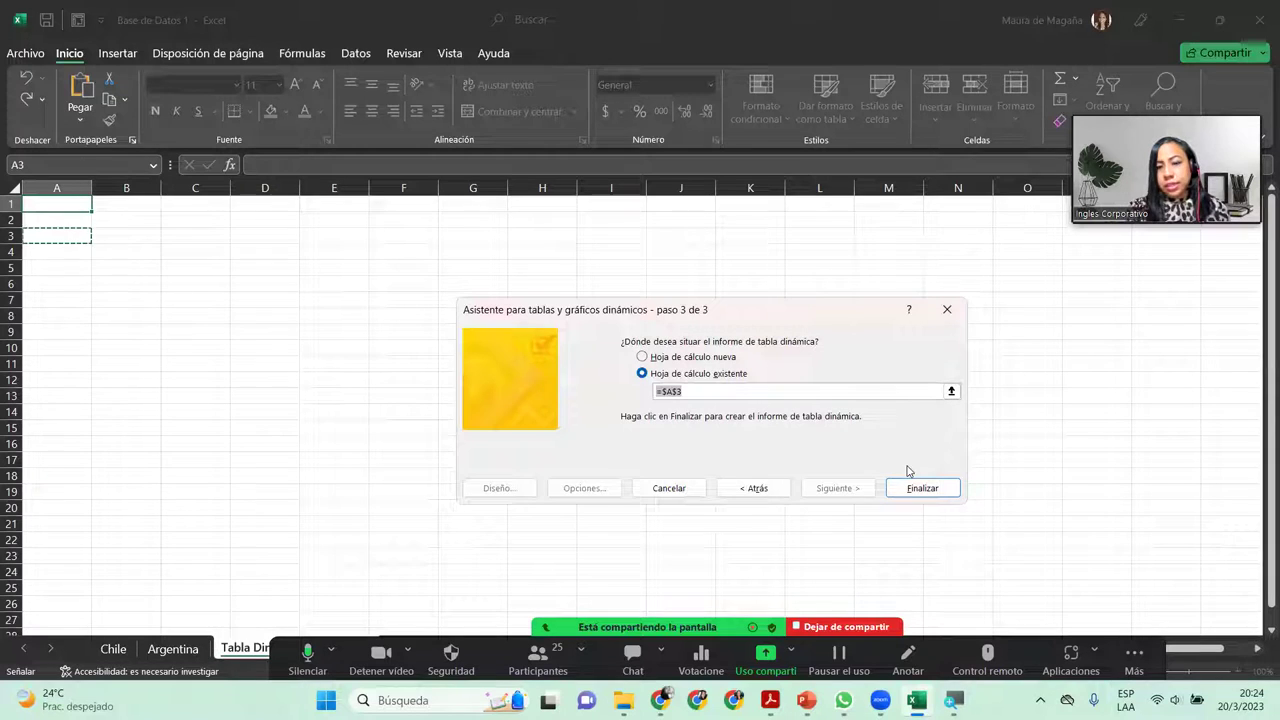
left_click(929, 488)
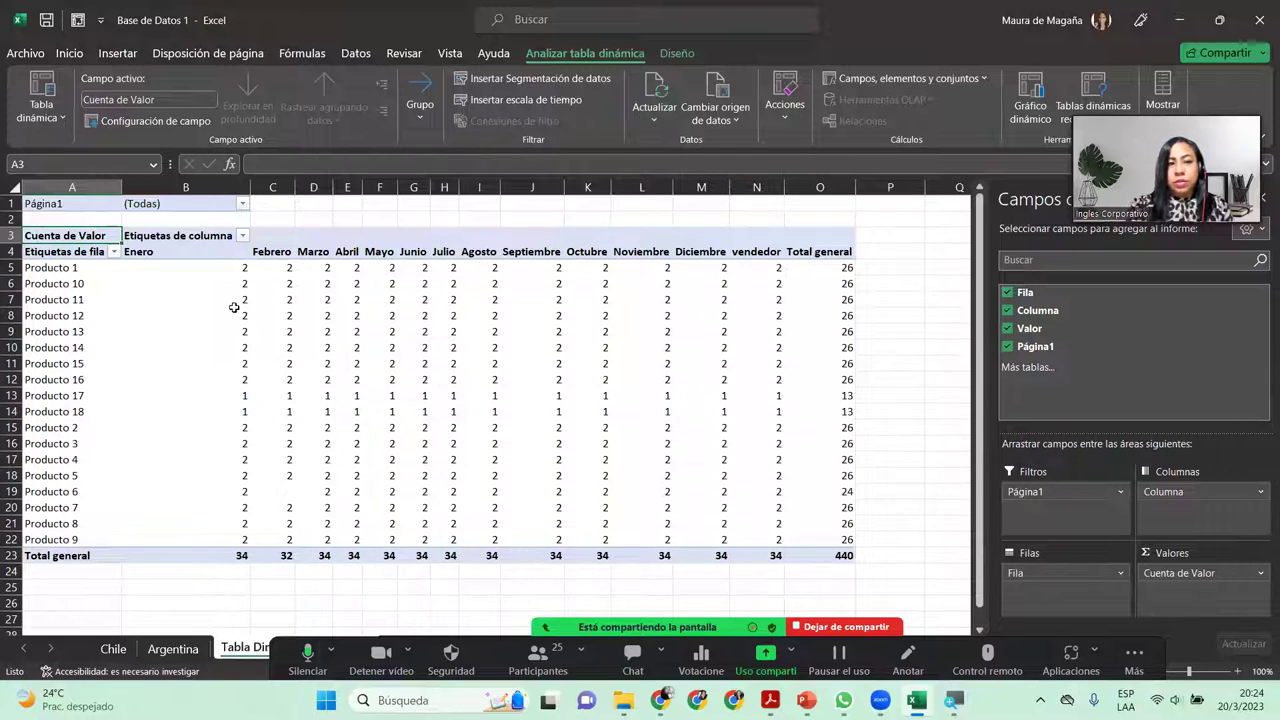
mouse_move(230, 294)
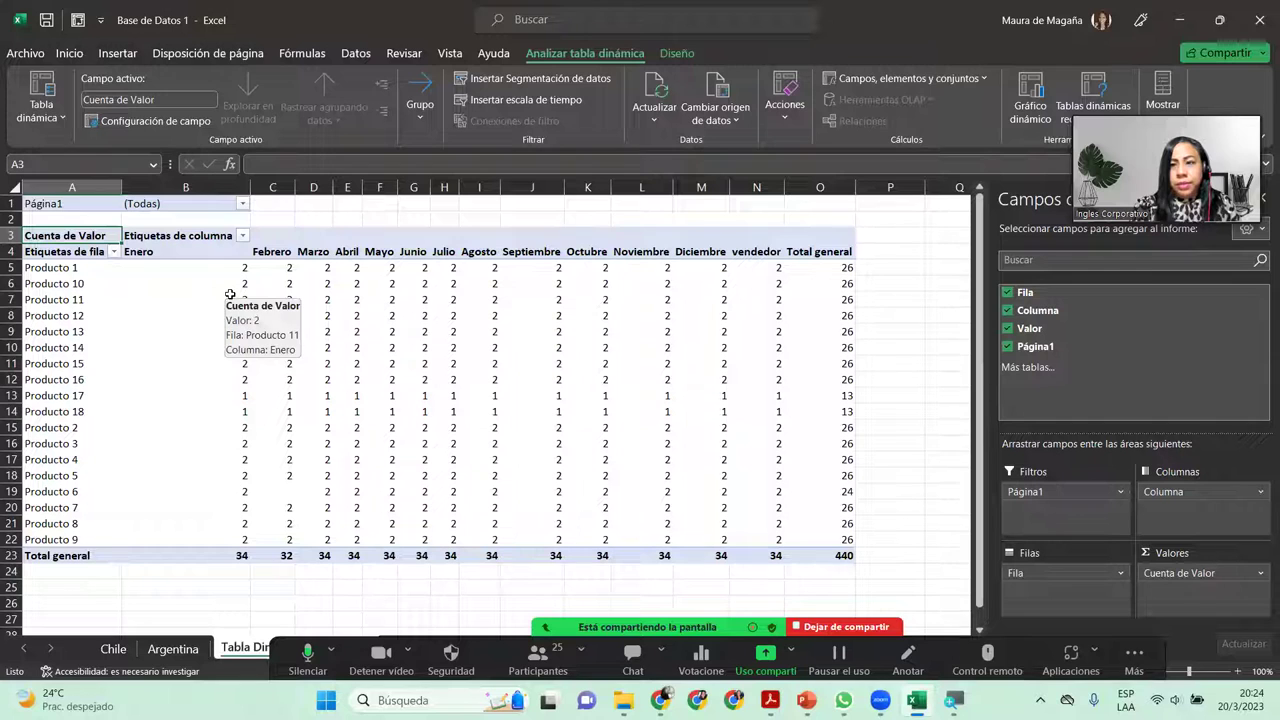
left_click(230, 294)
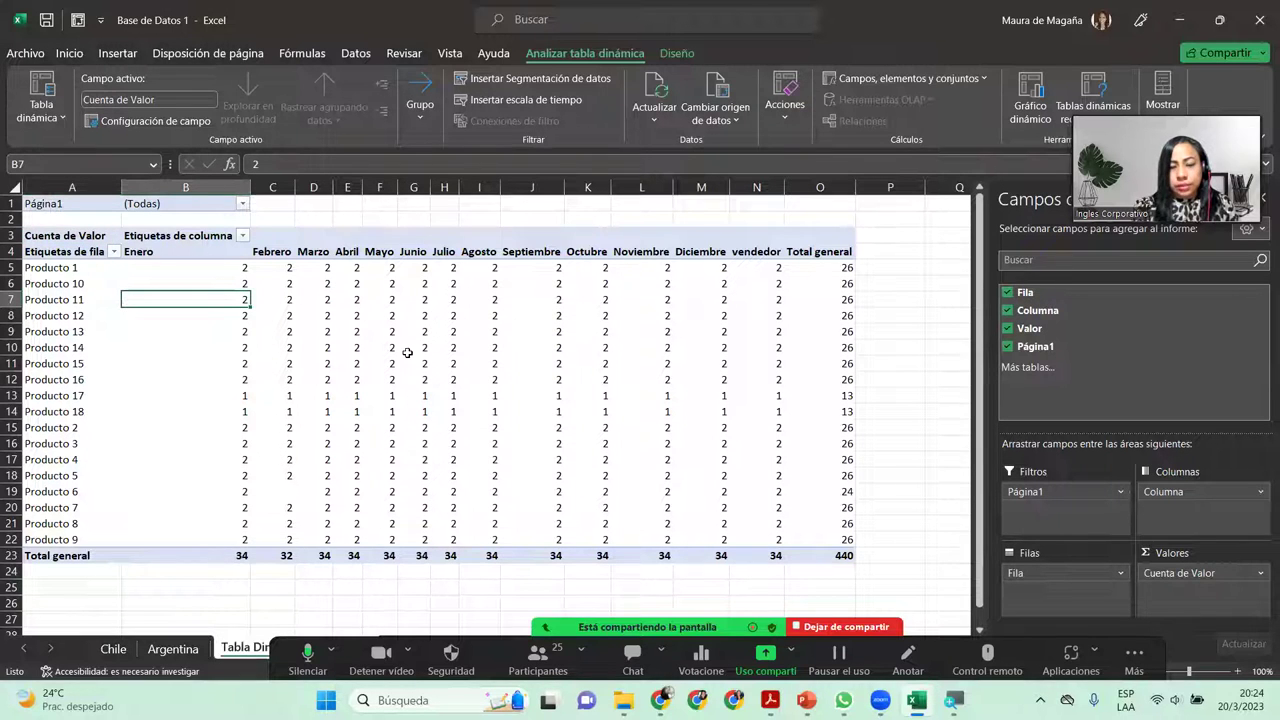
Change the pivot table's value field from a count to Suma
mouse_move(407, 353)
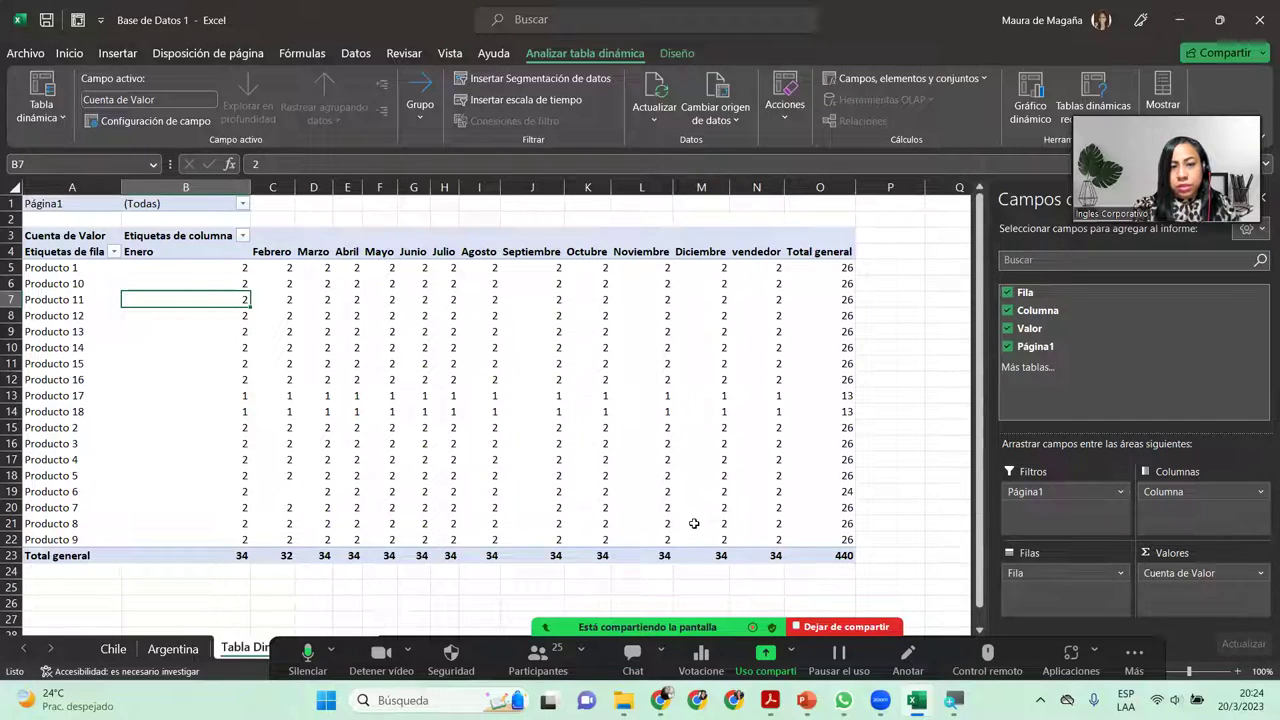
left_click(1260, 571)
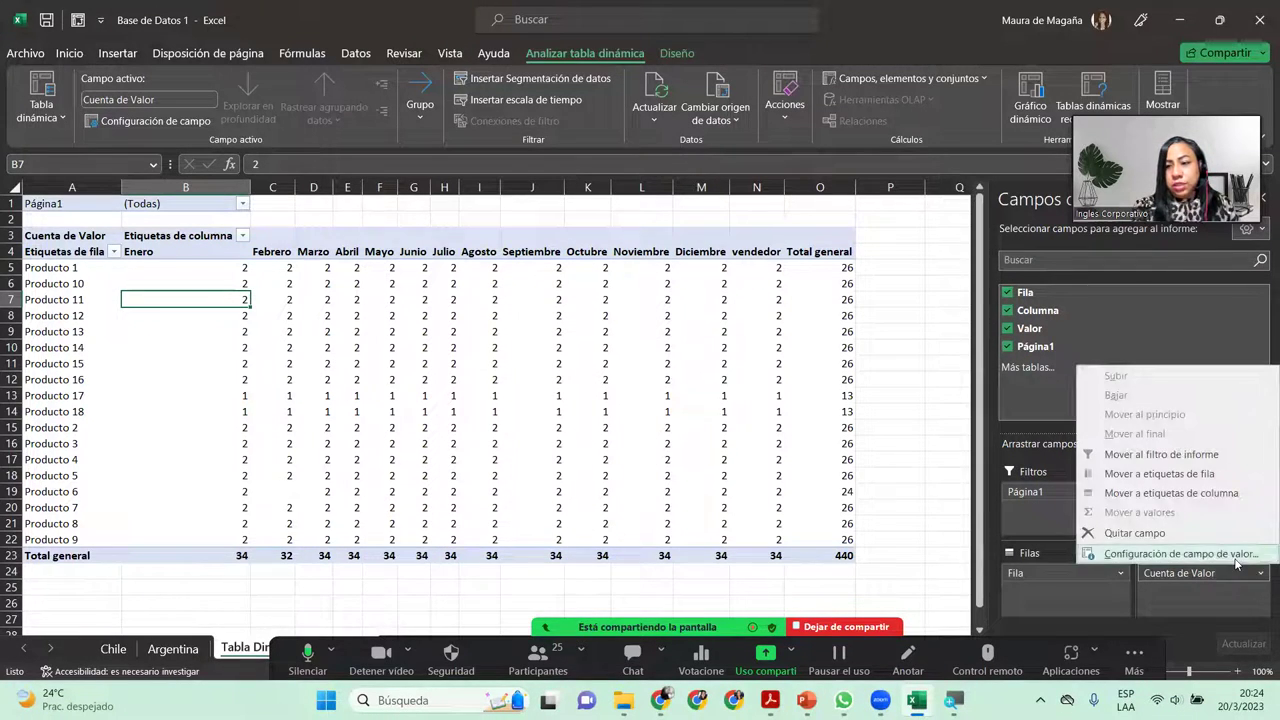
left_click(1235, 558)
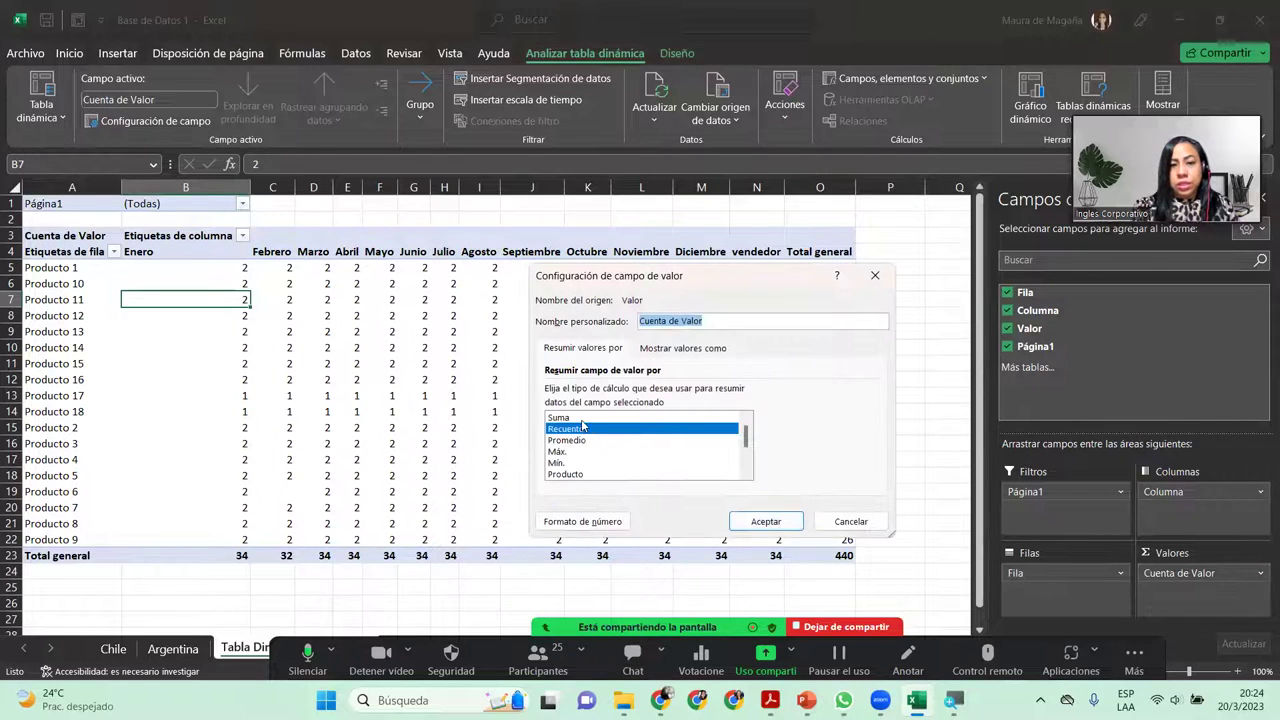
left_click(581, 419)
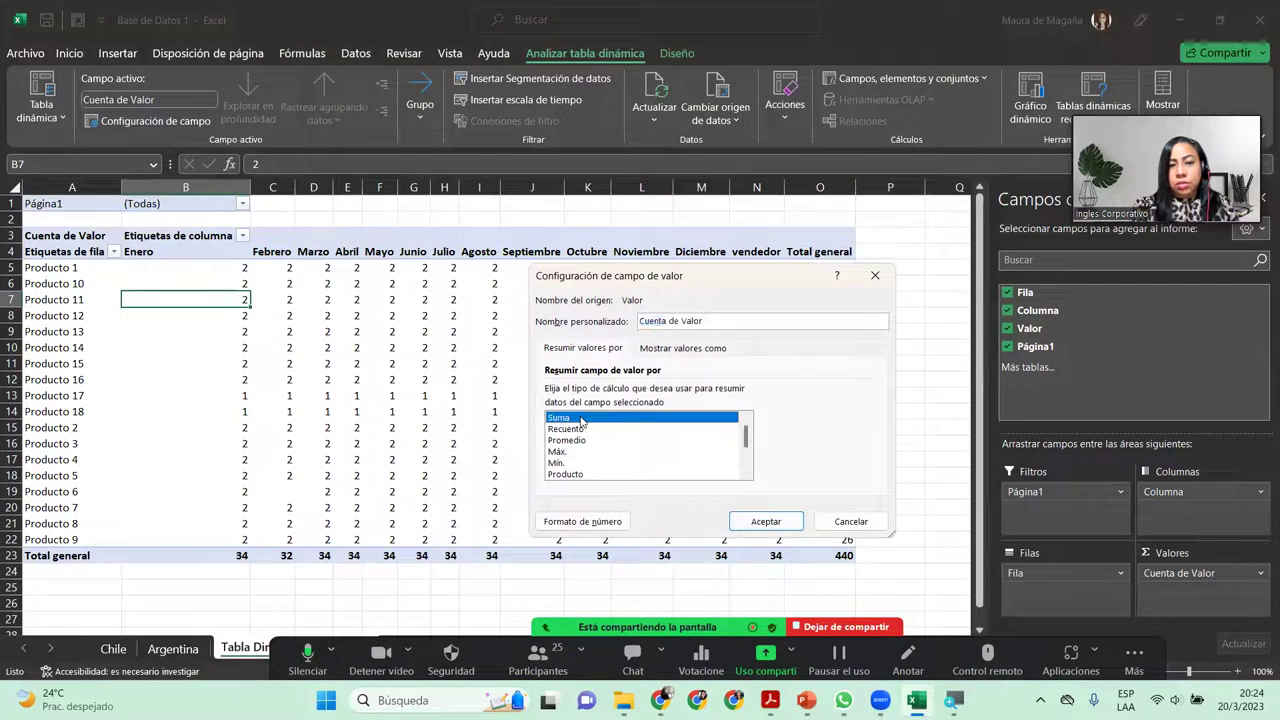
left_click(782, 523)
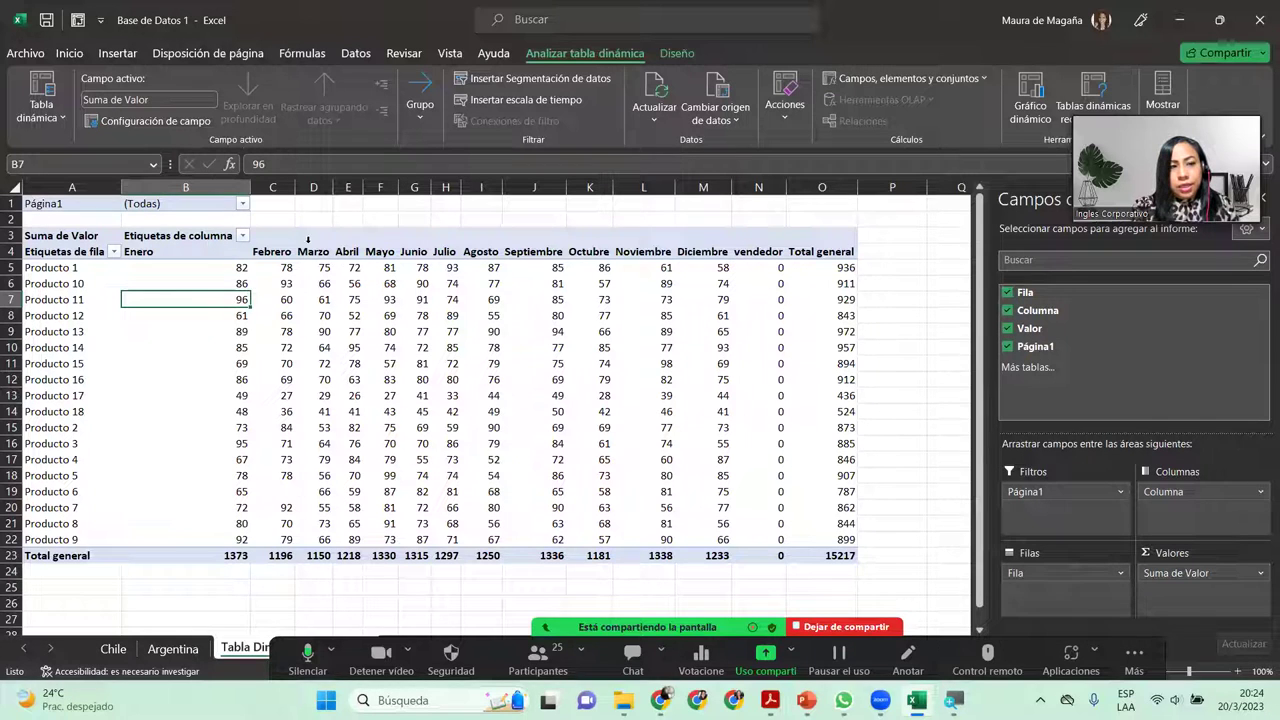
Filter the pivot table's column labels to exclude the vendedor column
left_click(210, 251)
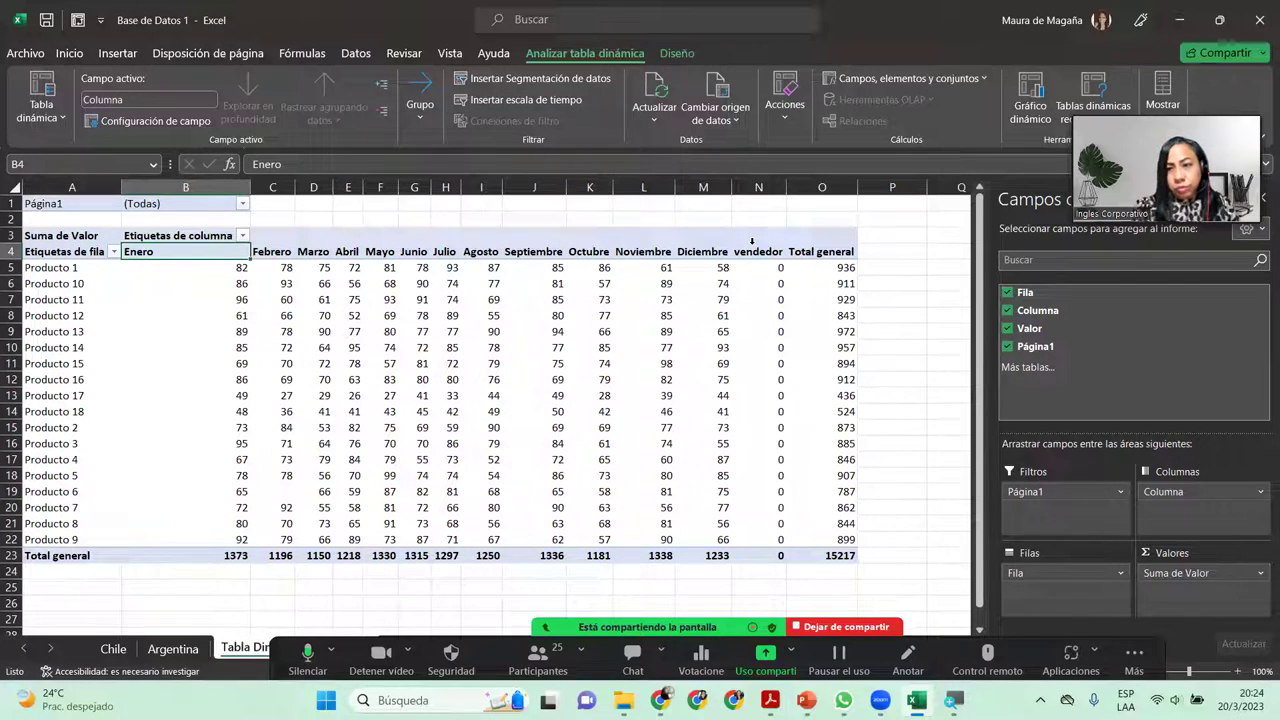
left_click(241, 236)
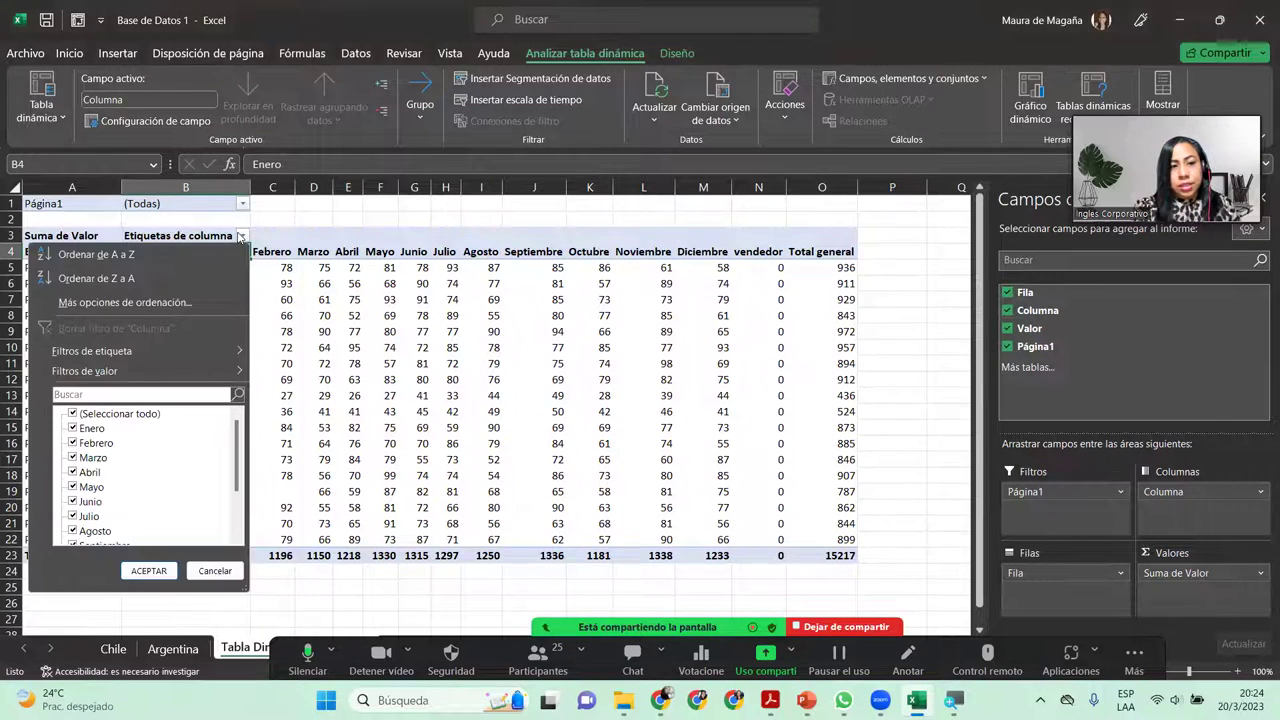
left_click_drag(237, 452, 234, 539)
left_click(73, 533)
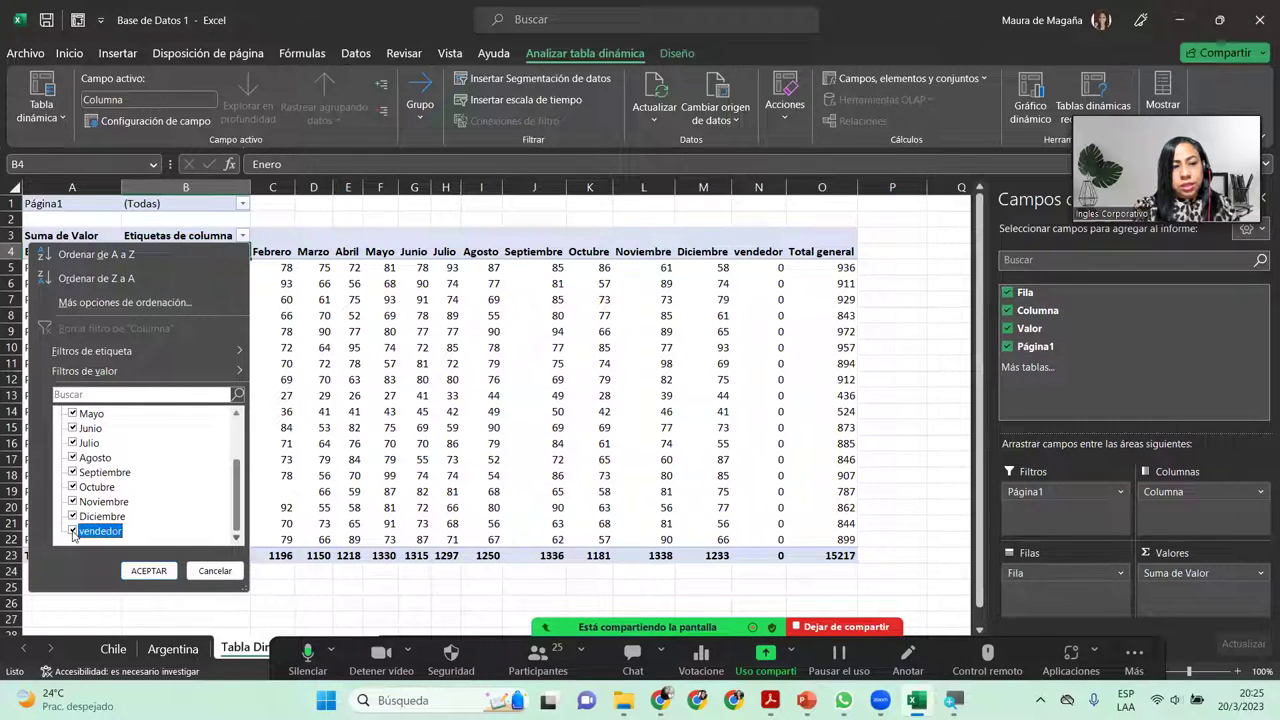
left_click(132, 572)
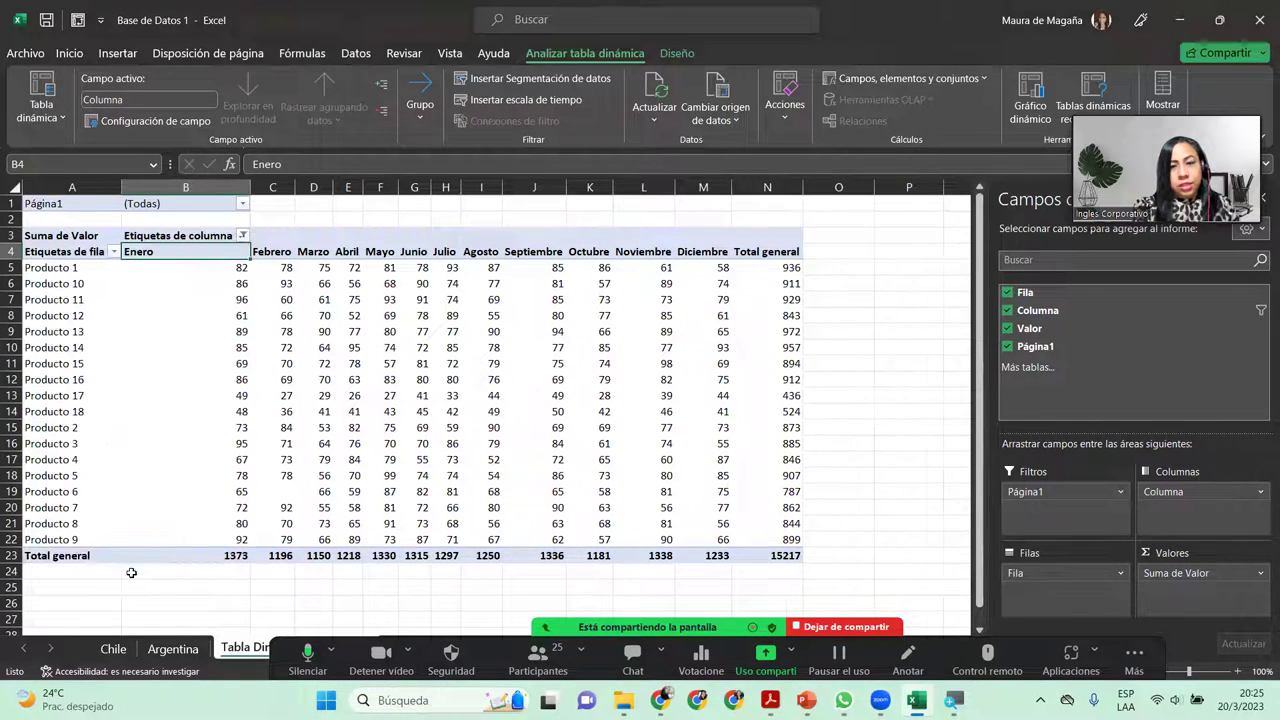
Apply the light blue style in the third row of the Claro group to the pivot table
left_click(86, 296)
left_click(86, 298)
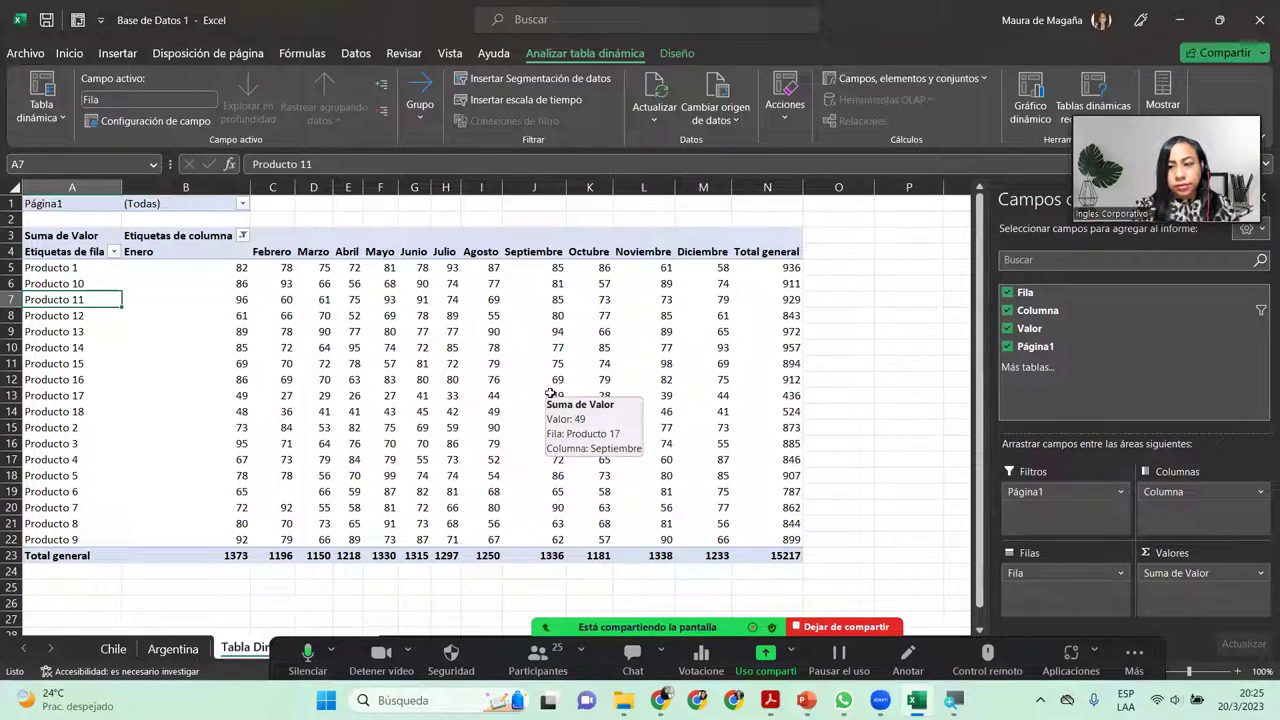
left_click(670, 55)
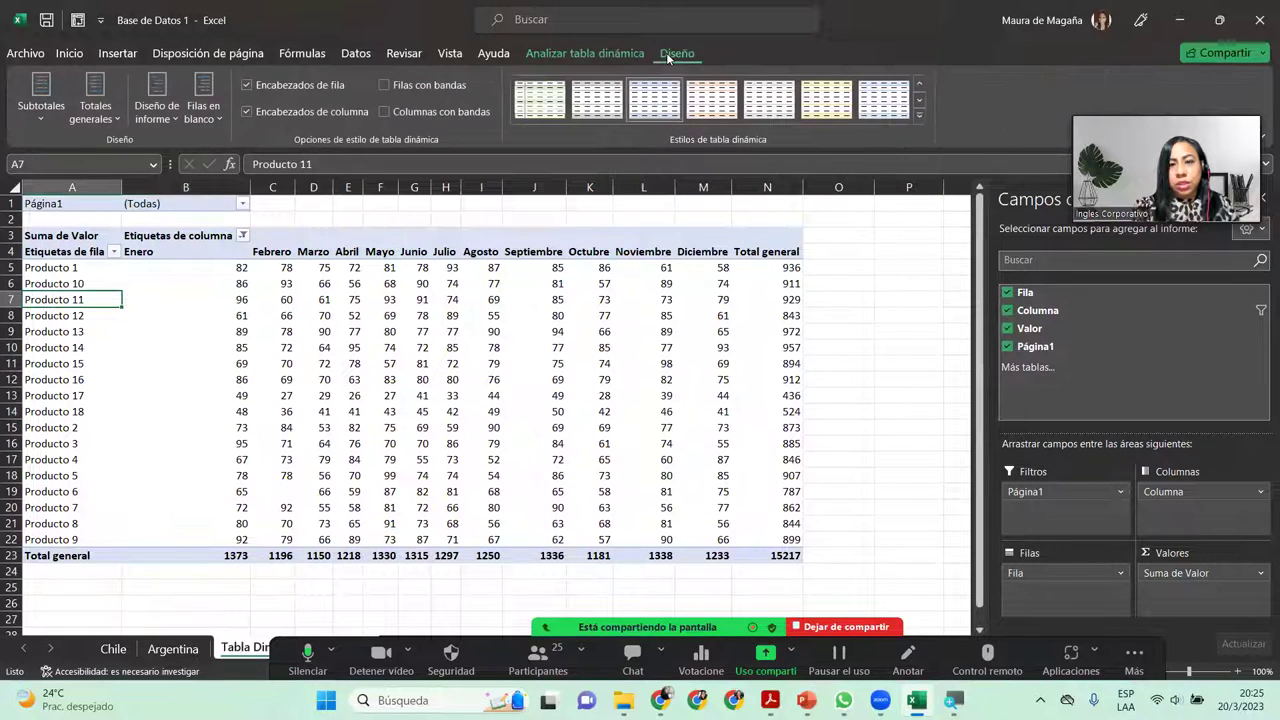
left_click(919, 114)
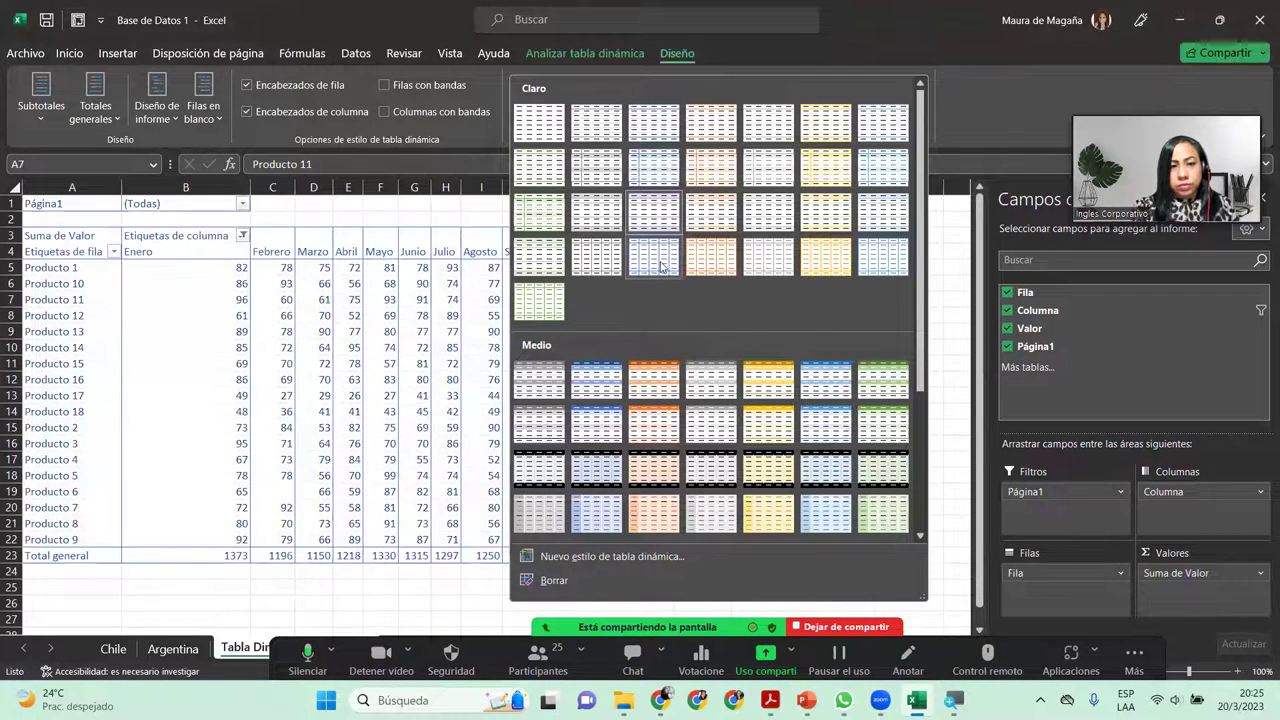
left_click(645, 226)
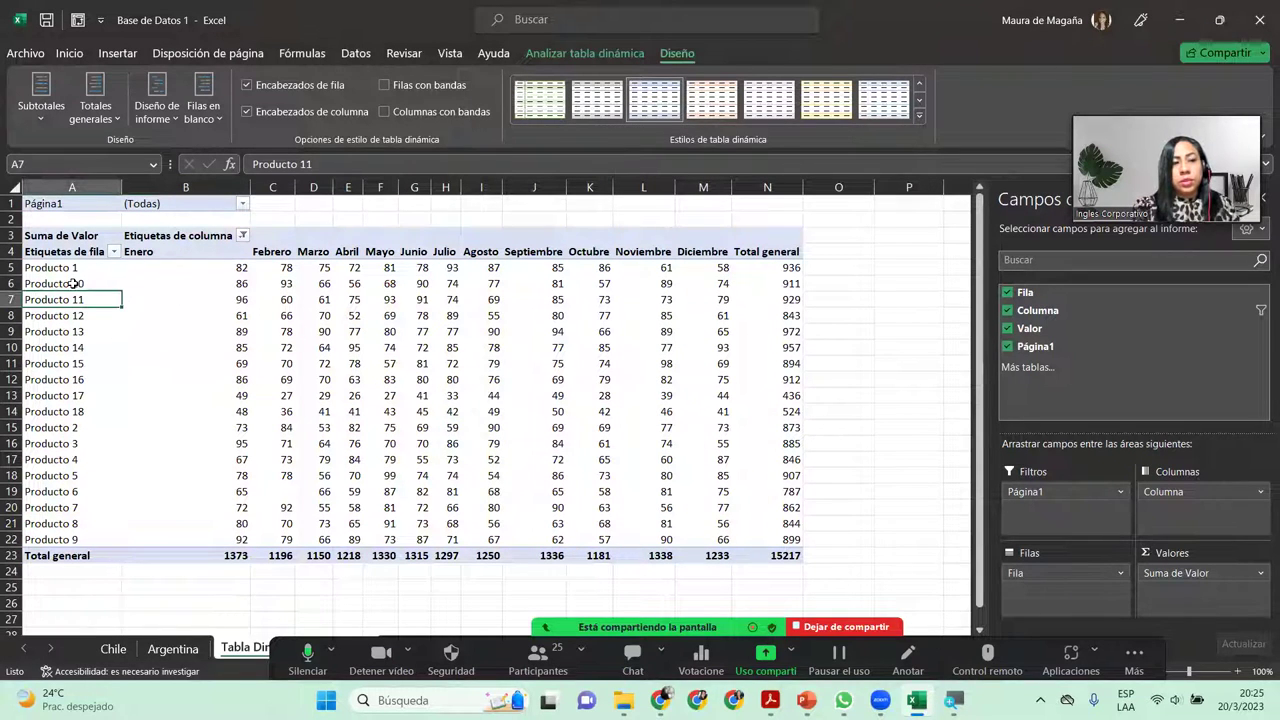
left_click(65, 285)
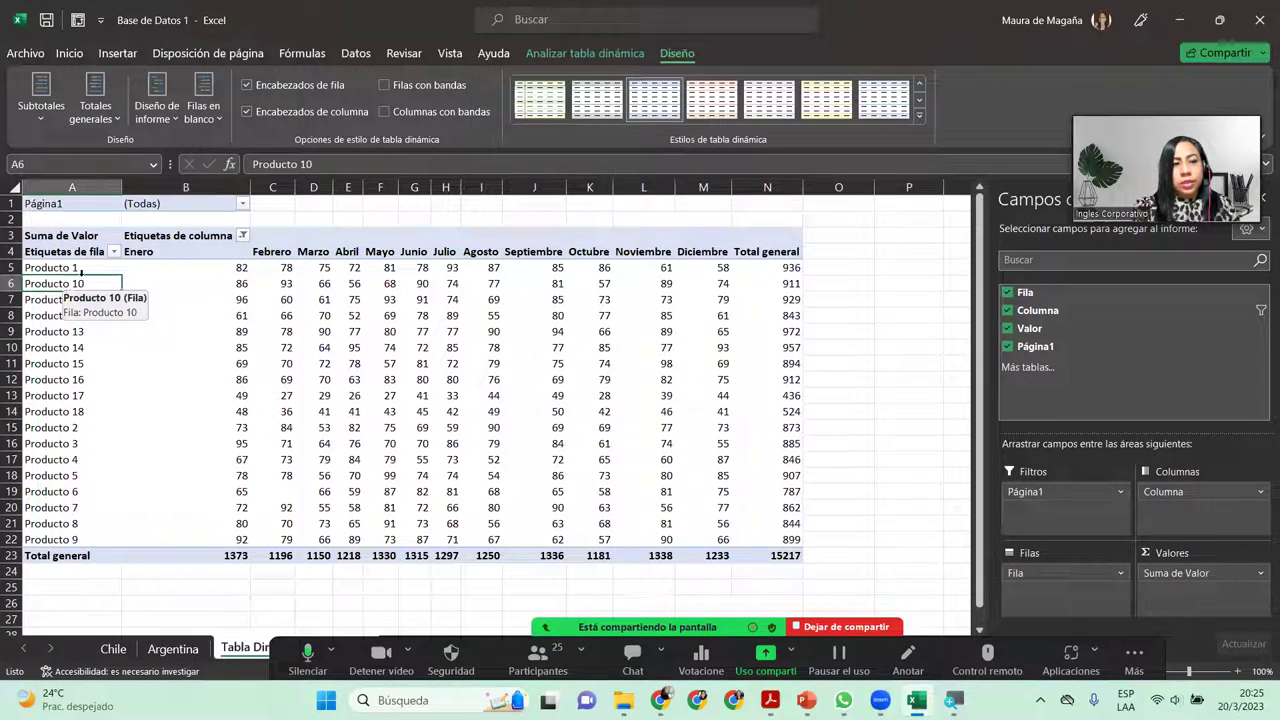
left_click(115, 252)
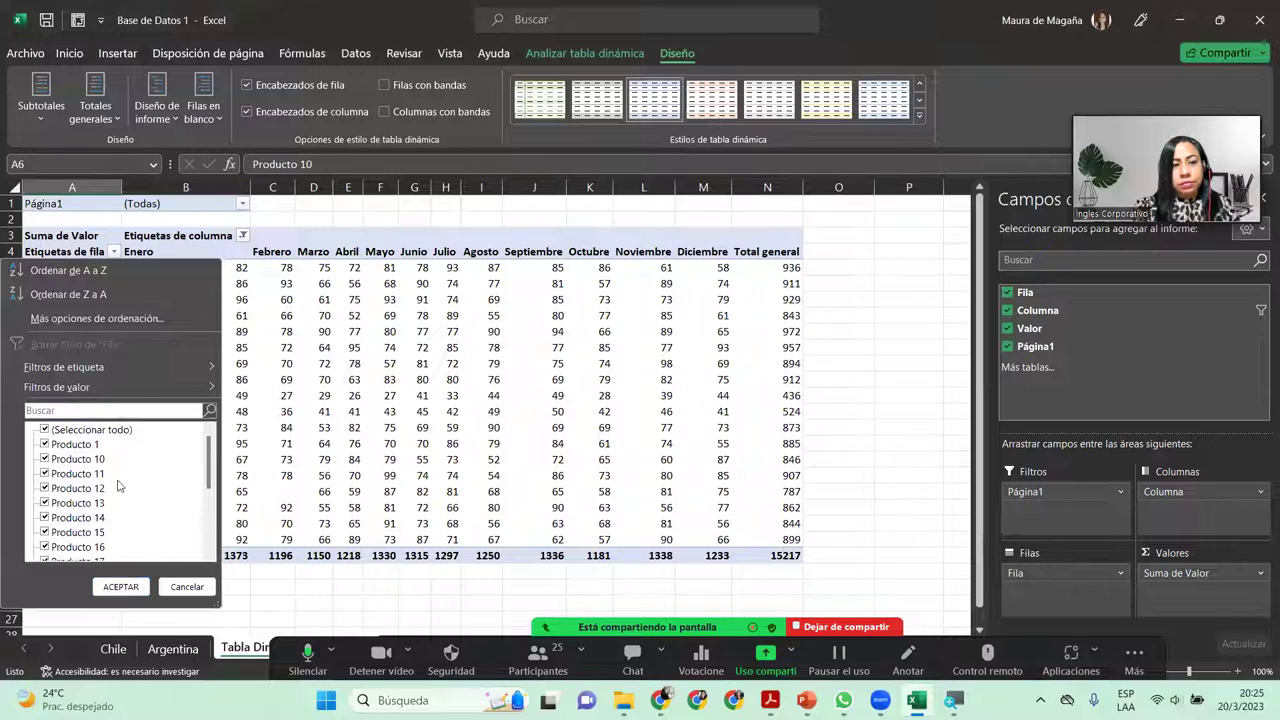
mouse_move(210, 455)
left_mouse_down()
mouse_move(210, 540)
mouse_move(205, 440)
left_mouse_up()
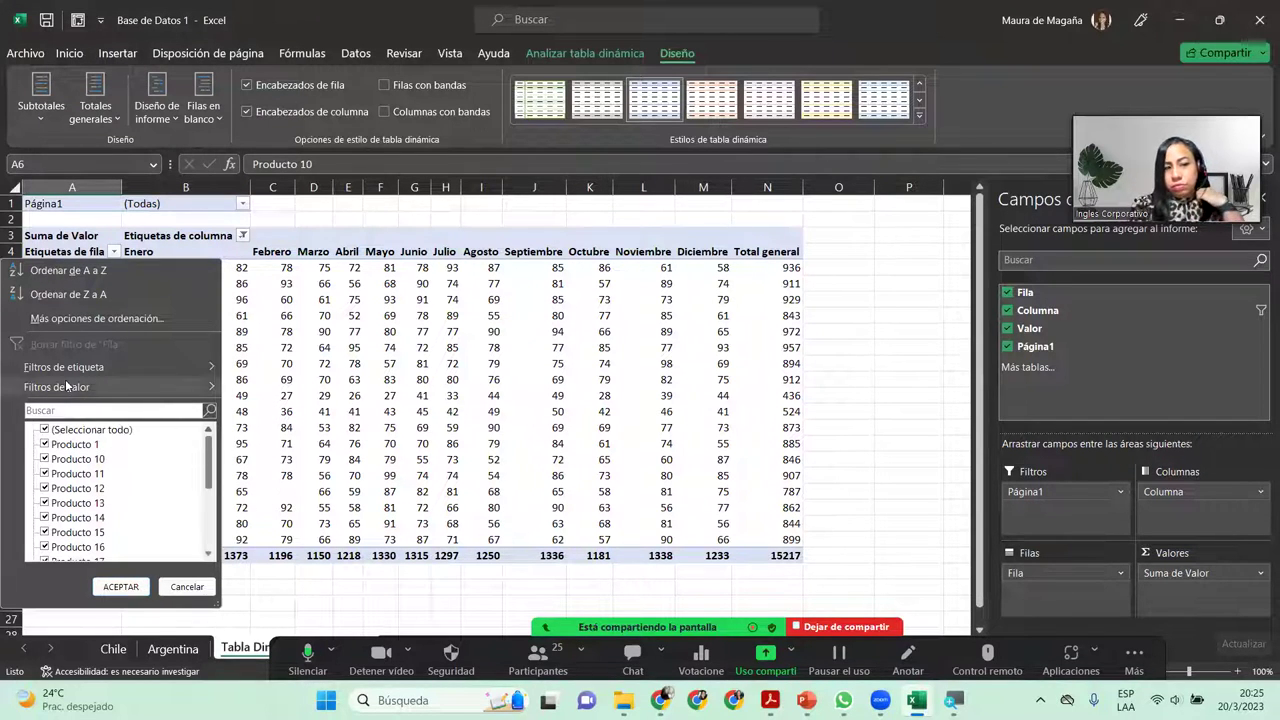
left_click(113, 251)
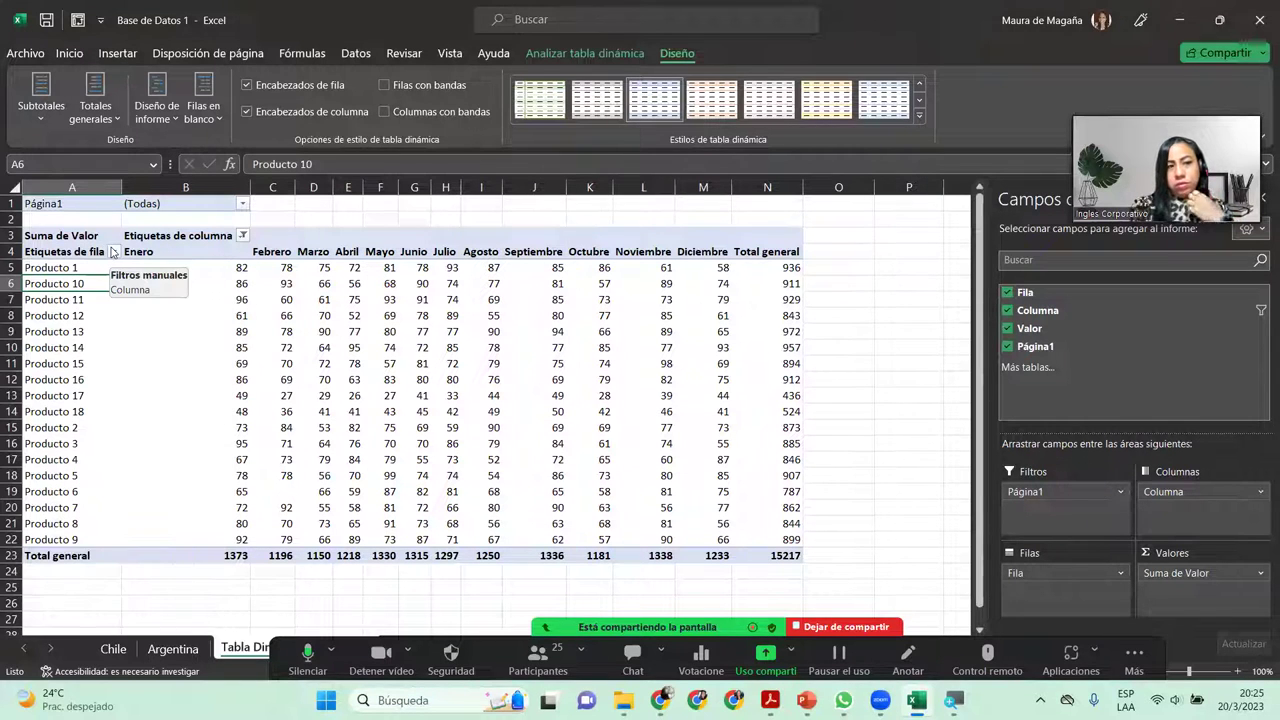
Filter the pivot table's Página1 field to Elemento1 and compare its values with the Chile and Argentina sheets
left_click(241, 205)
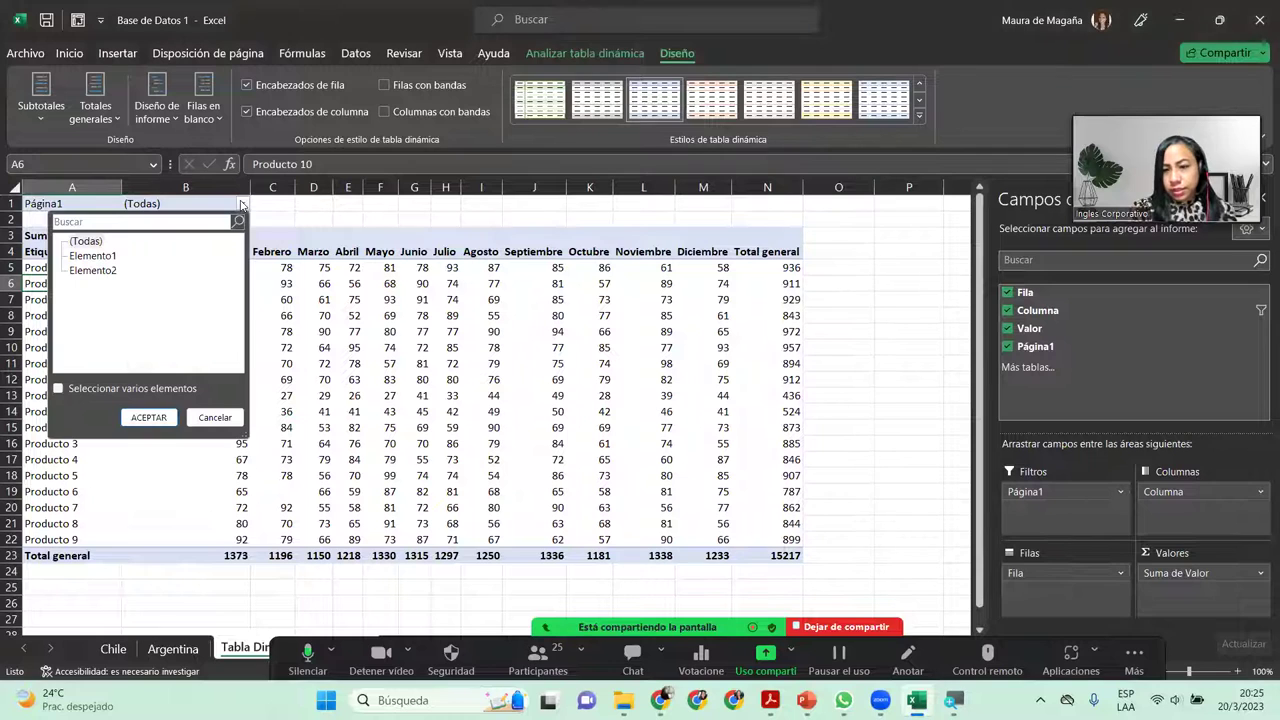
left_click(106, 262)
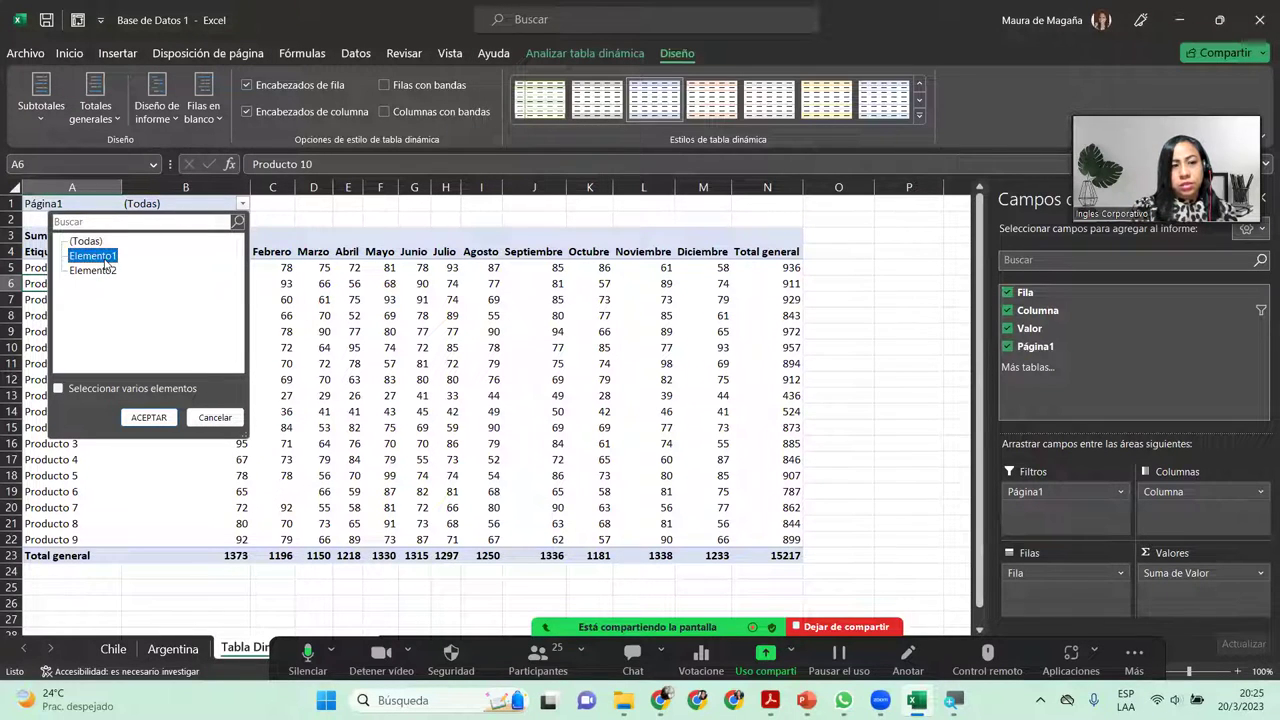
left_click(148, 417)
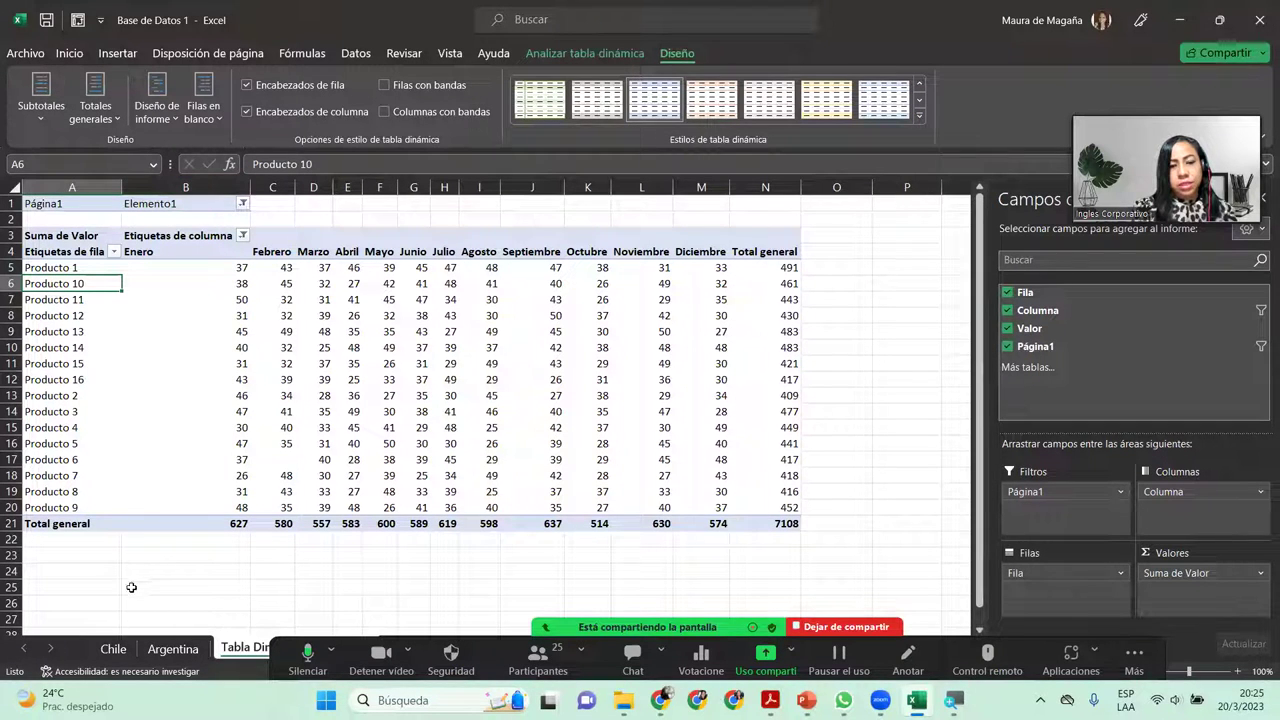
left_click(106, 651)
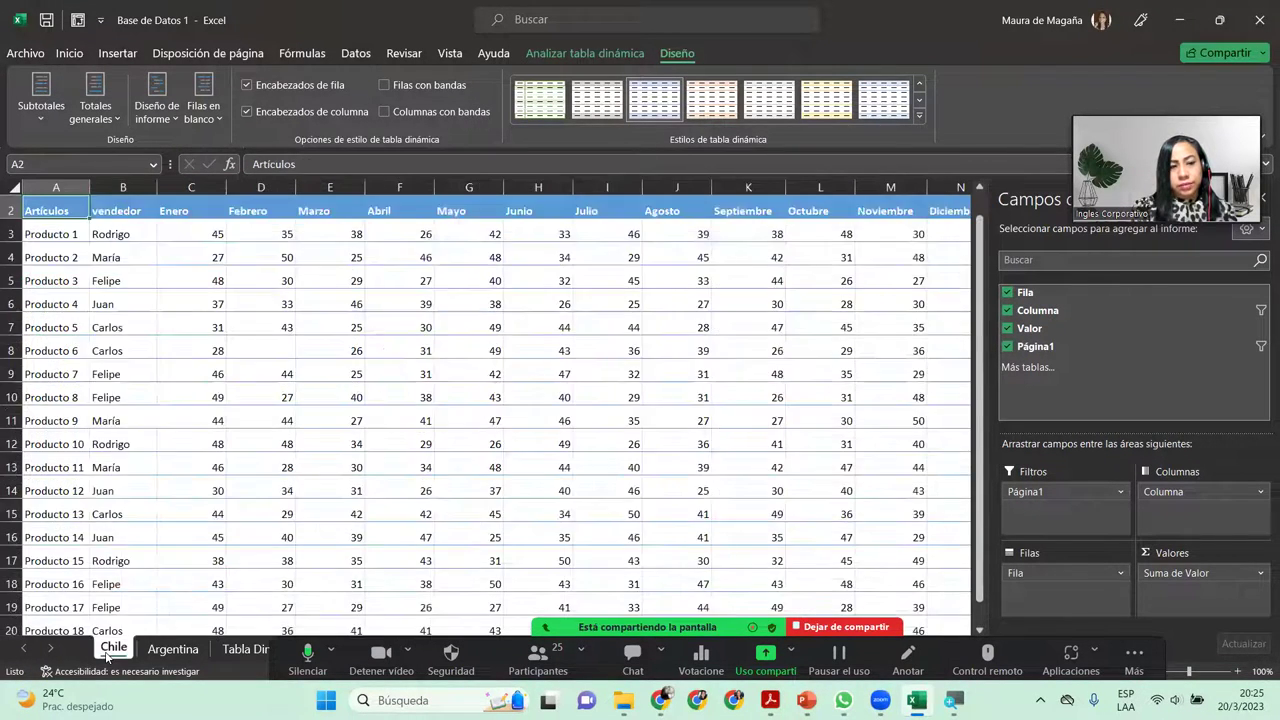
left_click(160, 650)
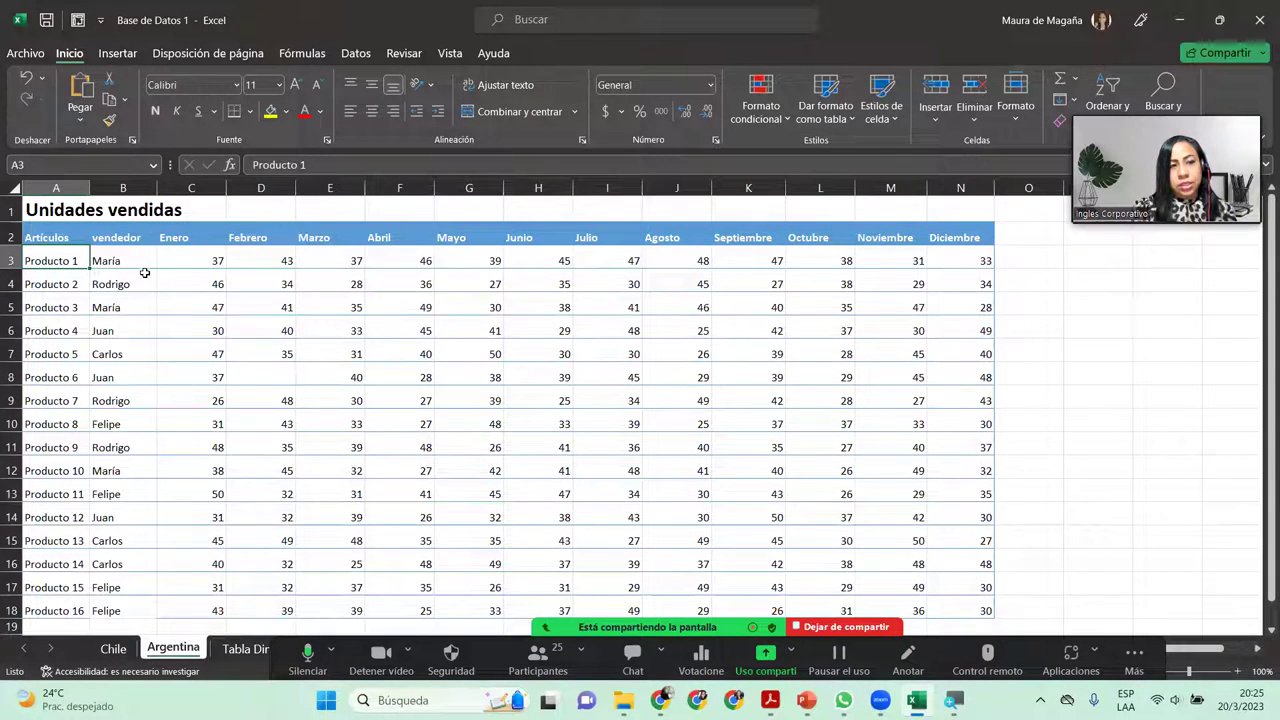
left_click(247, 648)
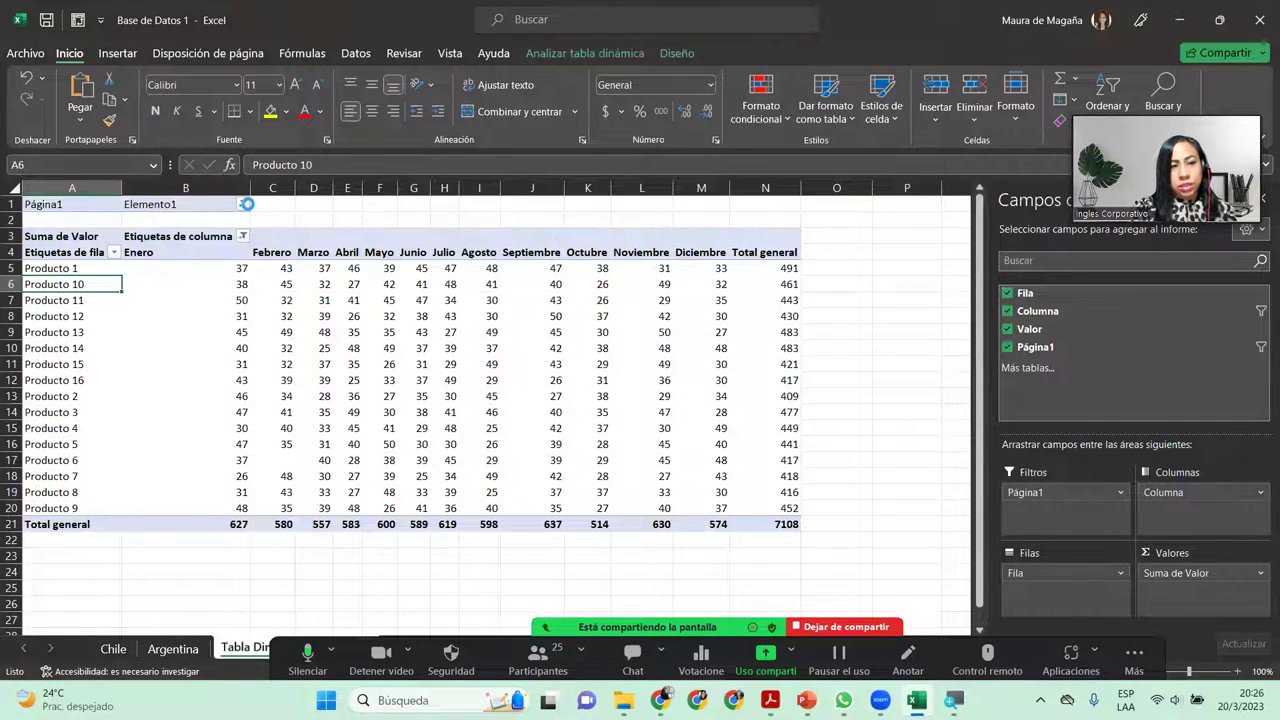
Switch the Página1 filter of the pivot table to Elemento2
left_click(242, 204)
left_click(110, 260)
left_click(148, 417)
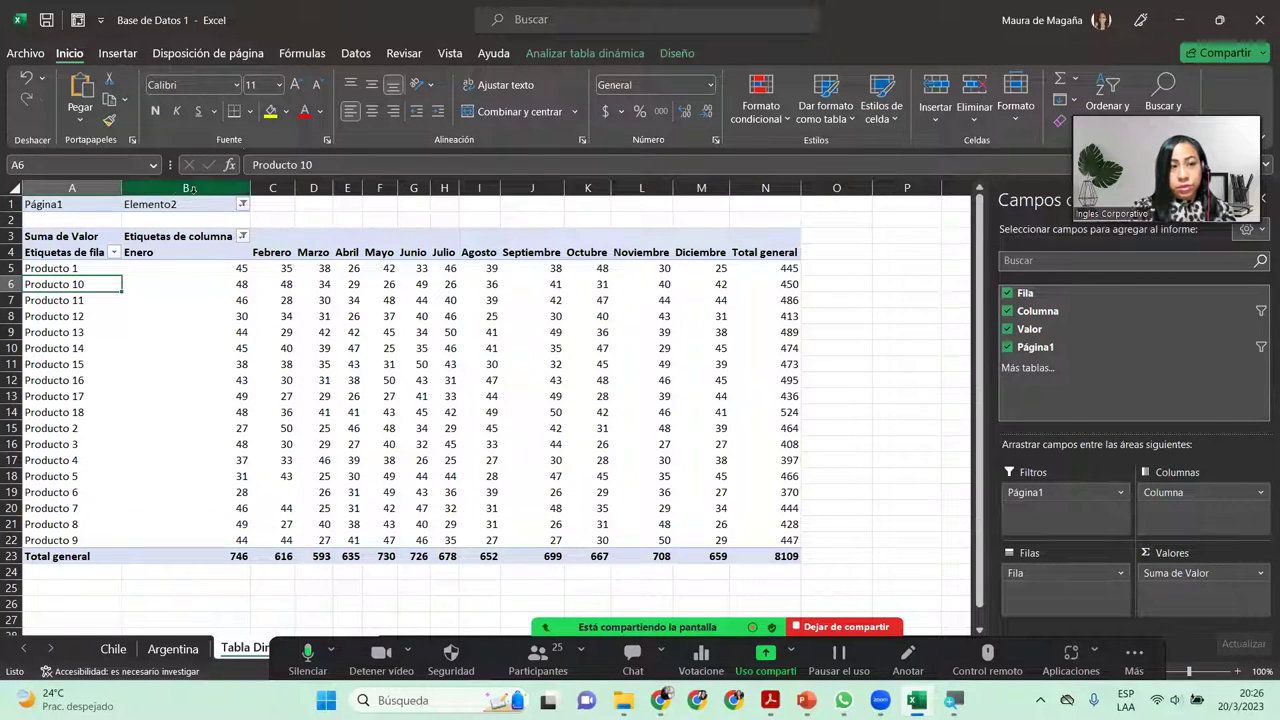
Reset the Página1 filter to (Todas) and select the Producto 11 row label
left_click(241, 206)
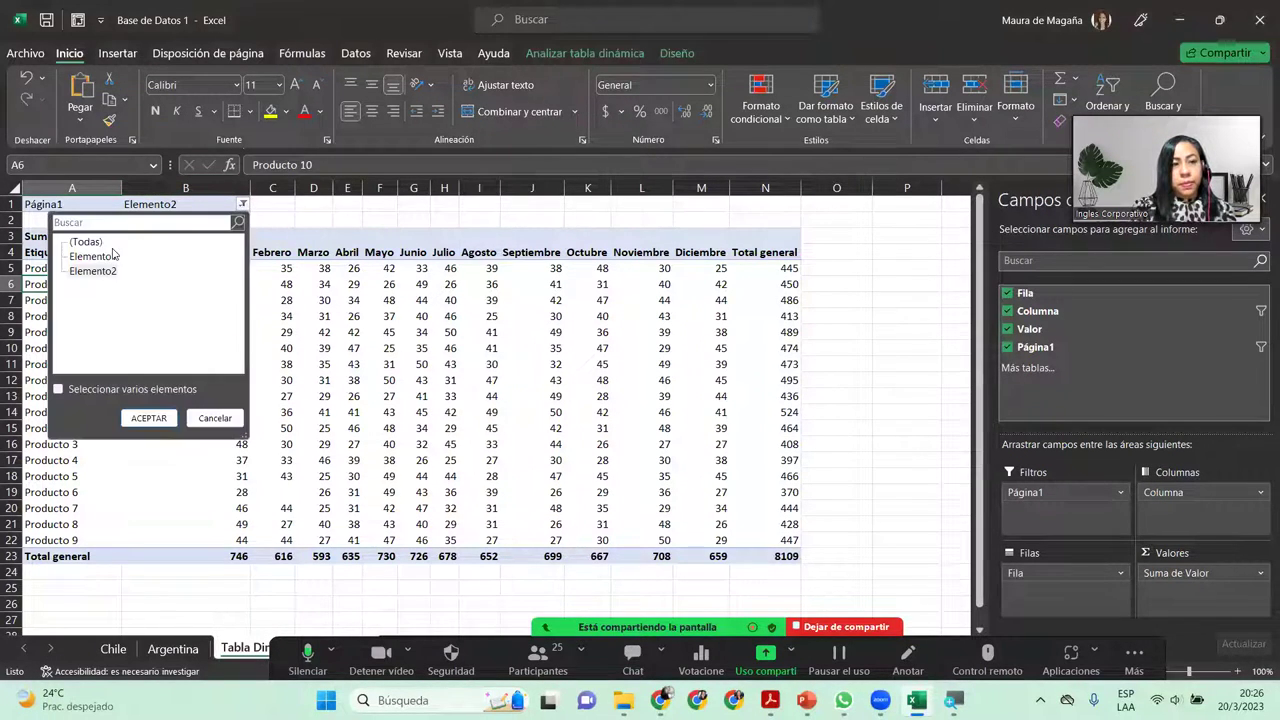
left_click(148, 418)
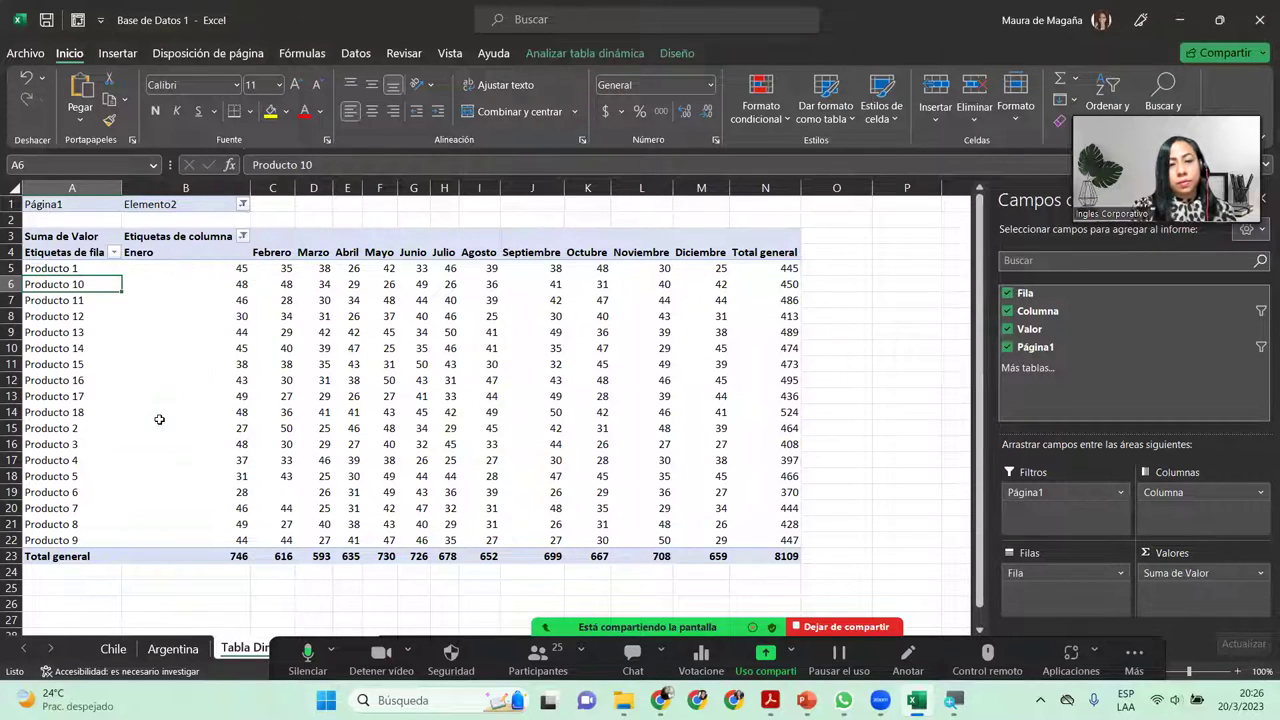
left_click(57, 300)
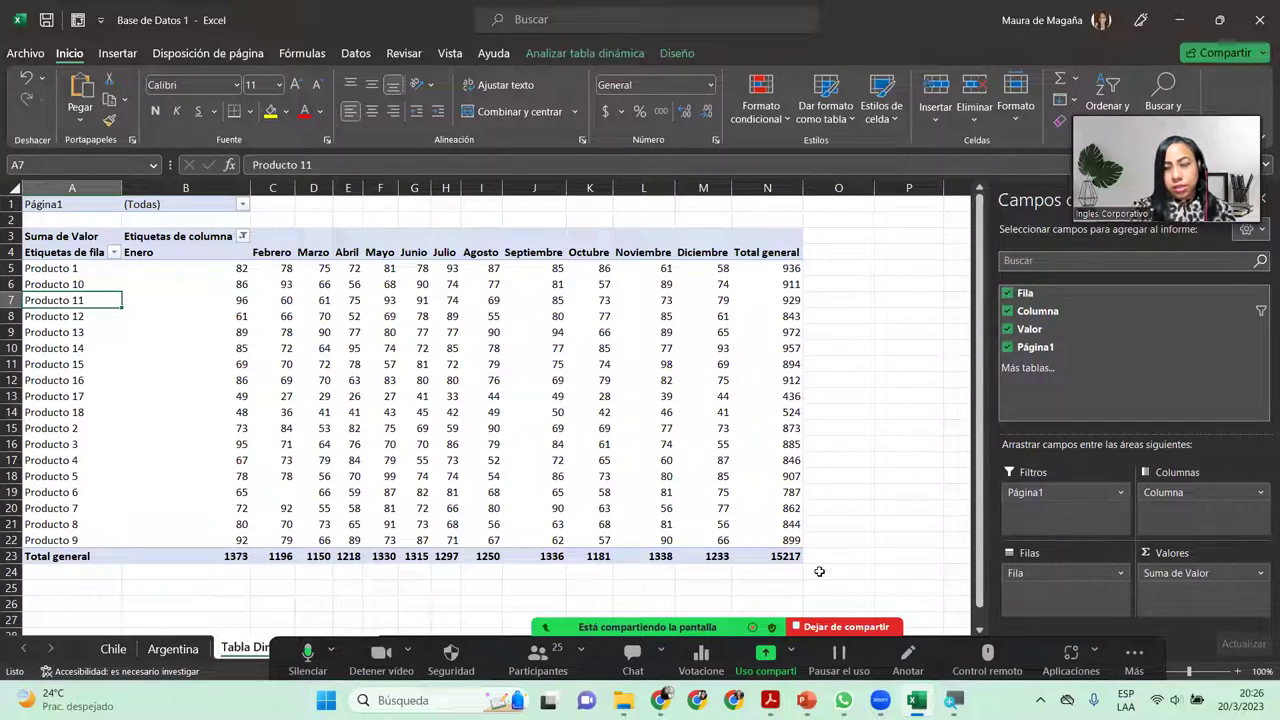
left_click(158, 204)
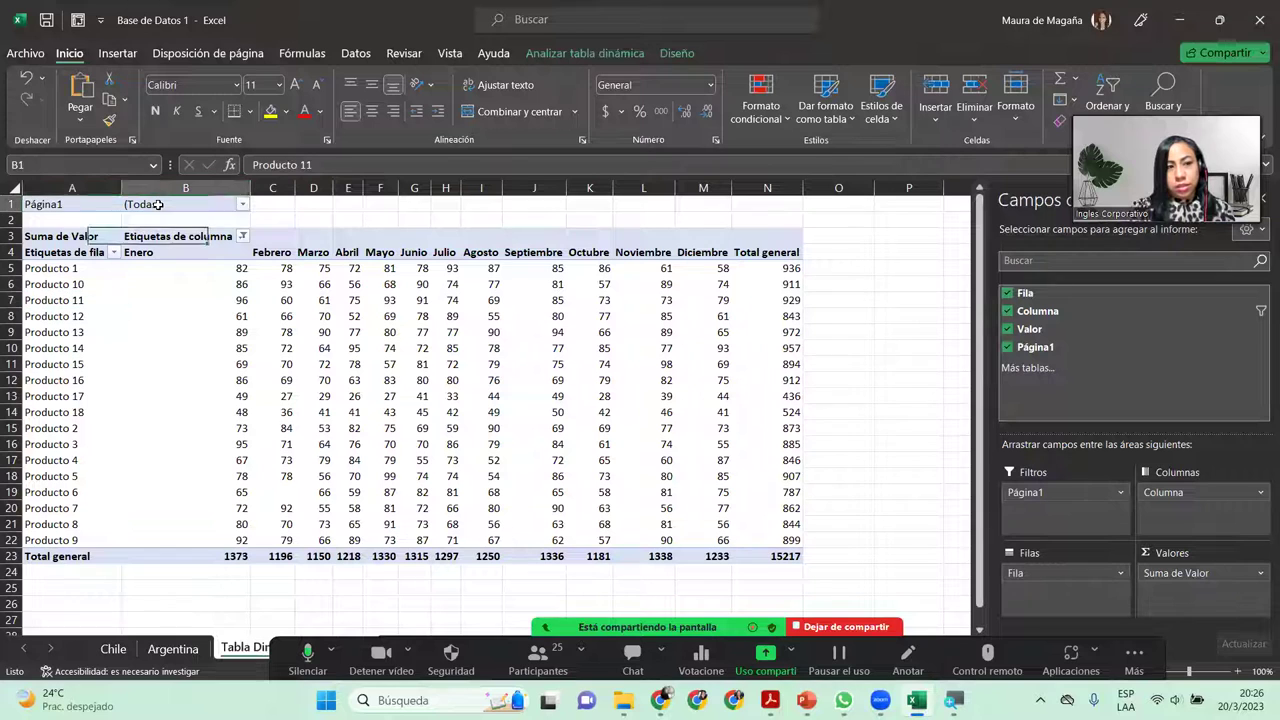
left_click(243, 204)
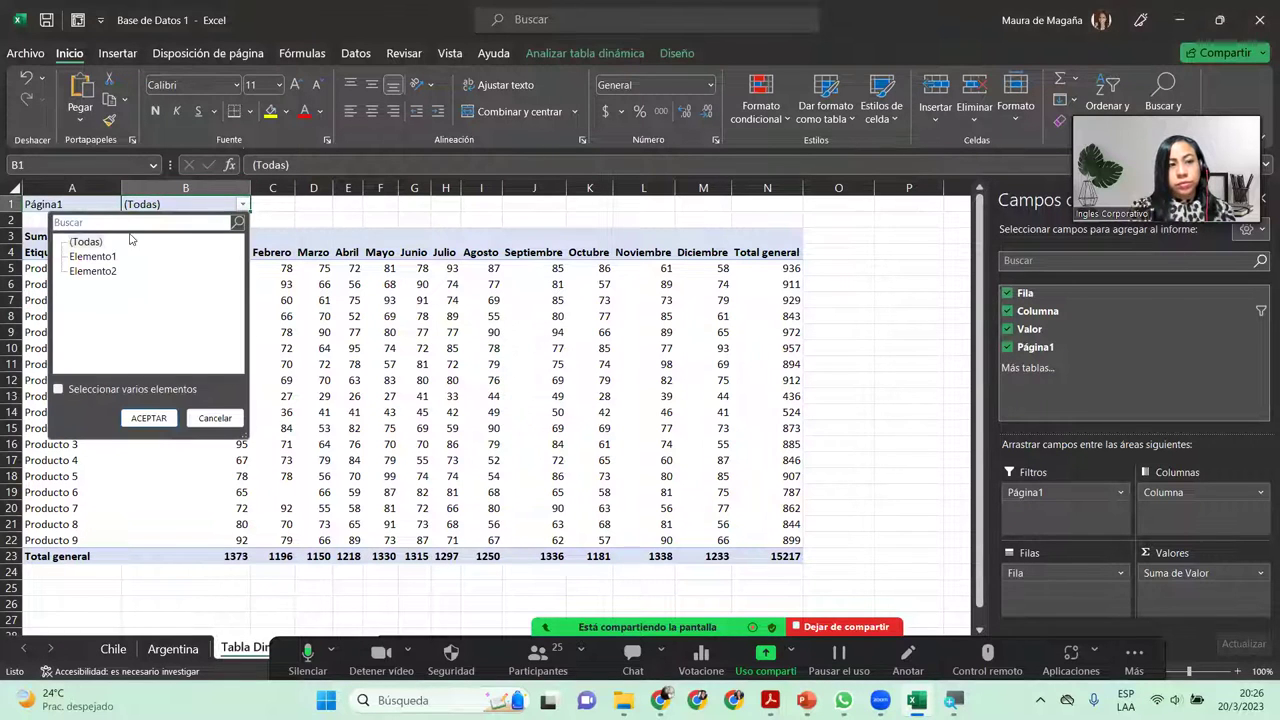
left_click(108, 257)
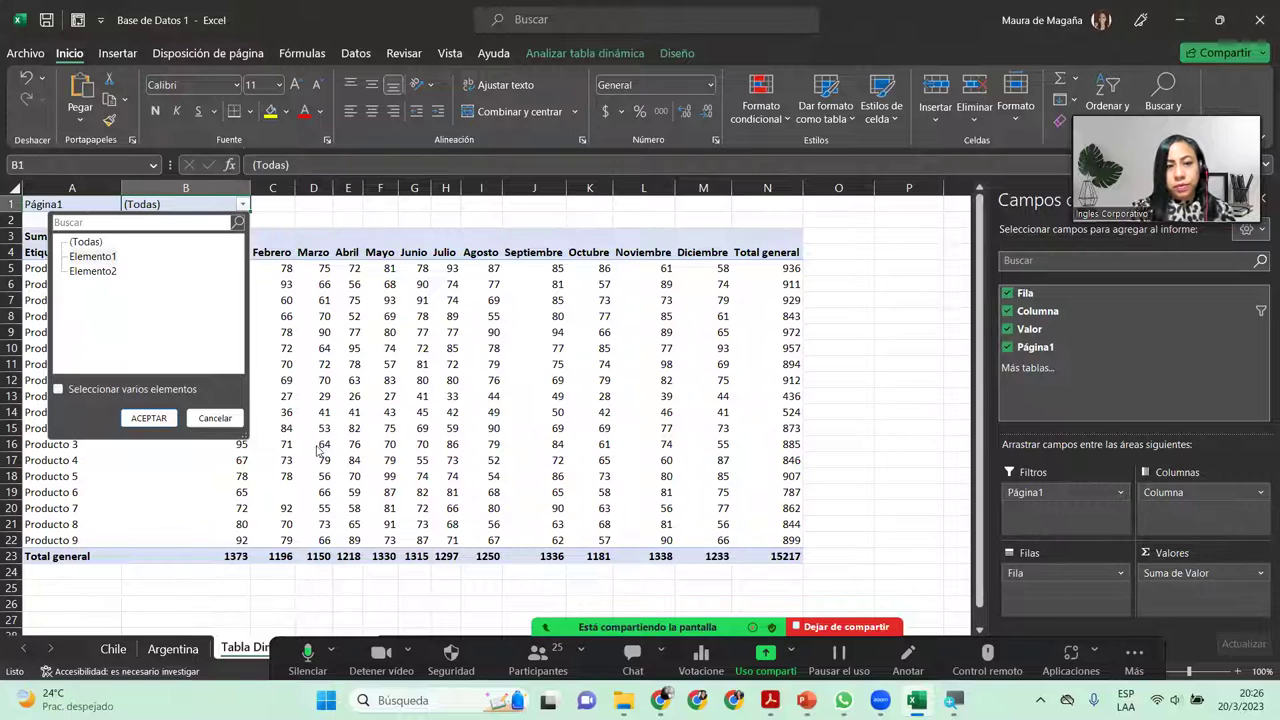
left_click(218, 418)
left_click(80, 290)
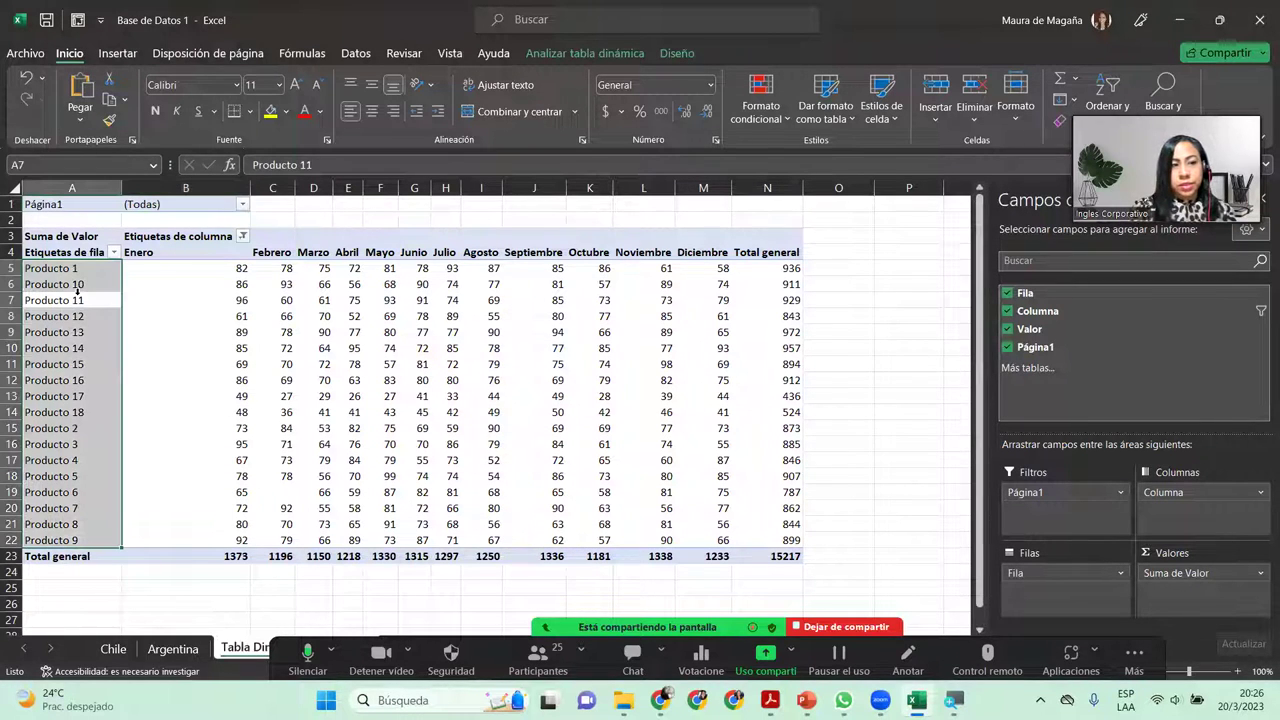
left_click(64, 302)
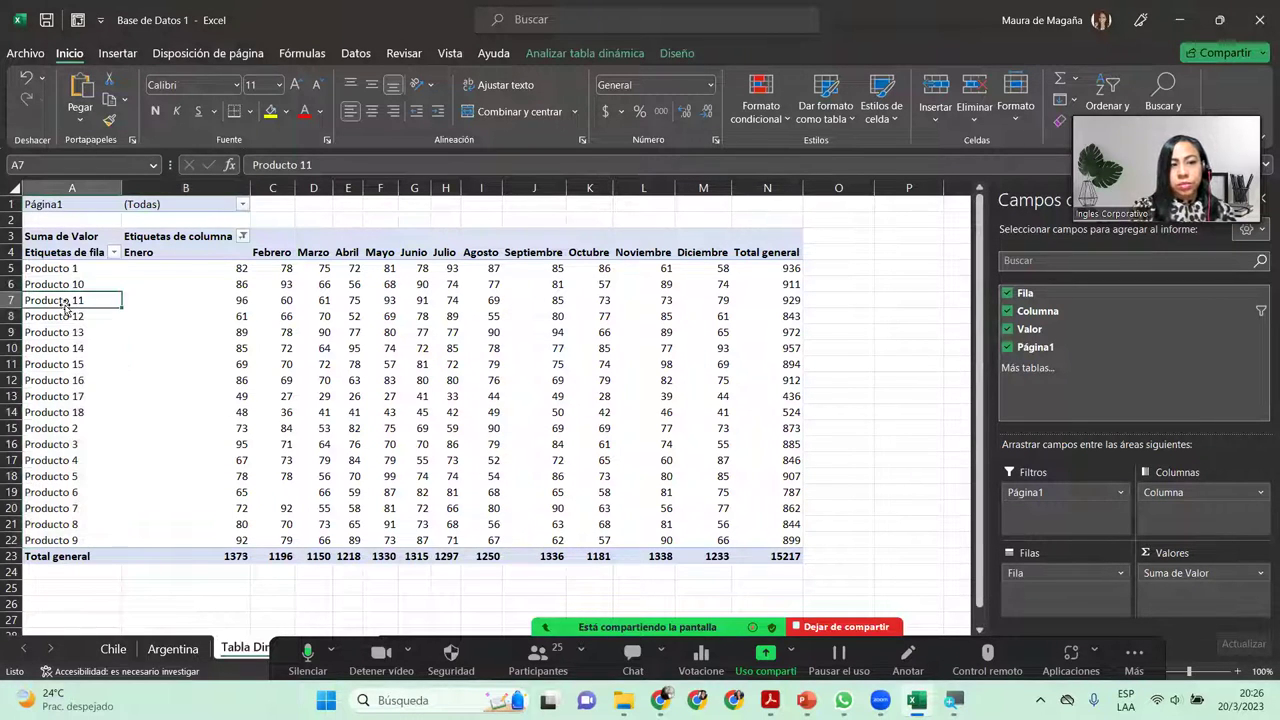
Set the custom name of the pivot table's Página1 filter field to Chile and check its filter items
left_click(1122, 493)
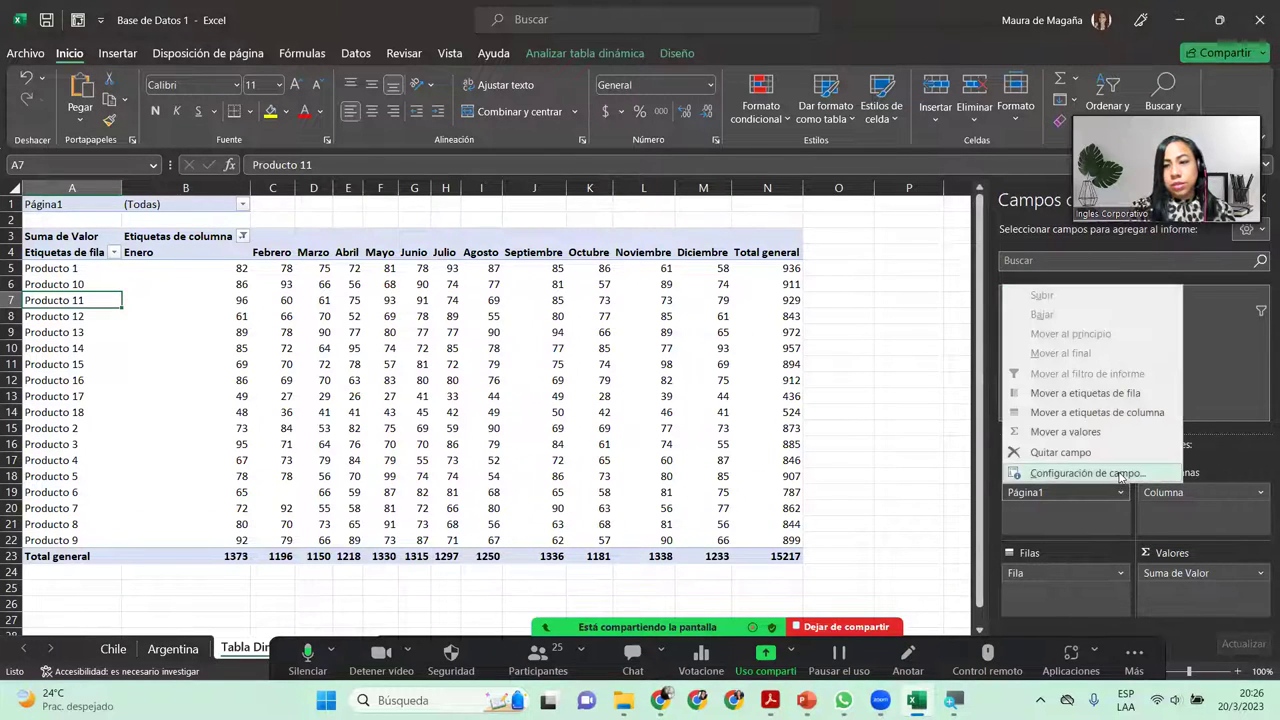
left_click(1120, 476)
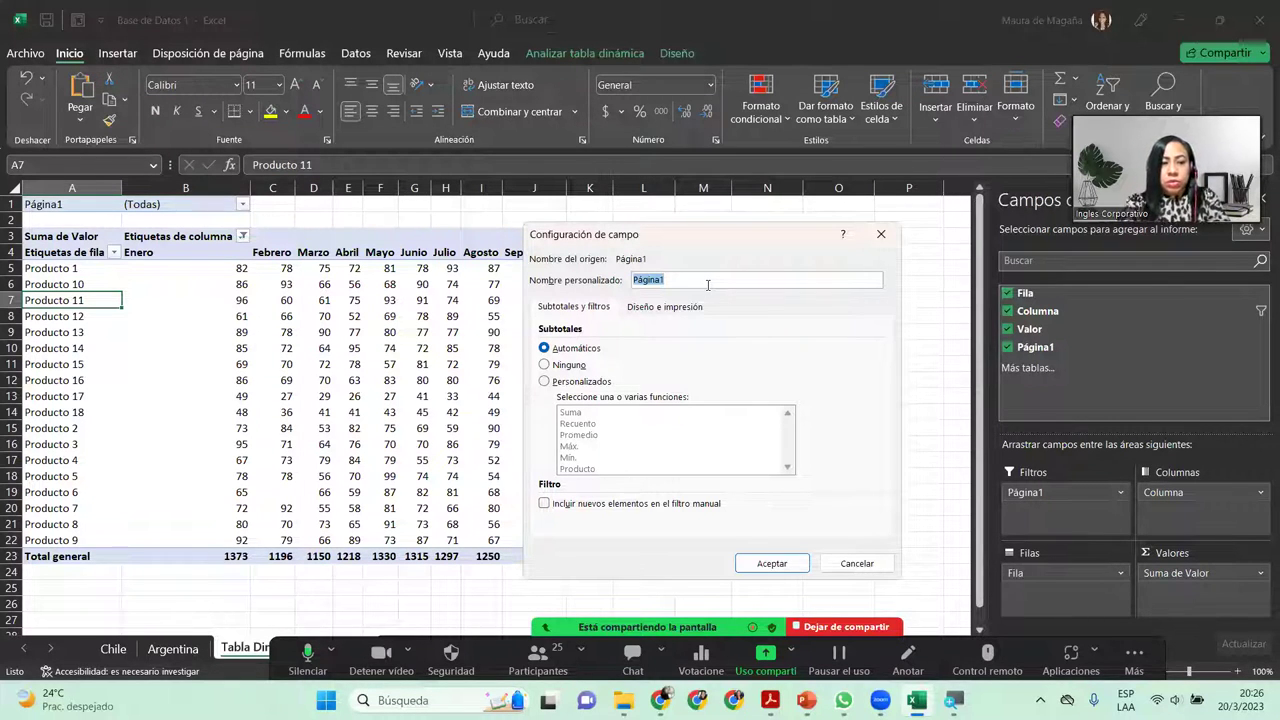
type("C")
key("BackSpace")
key("BackSpace")
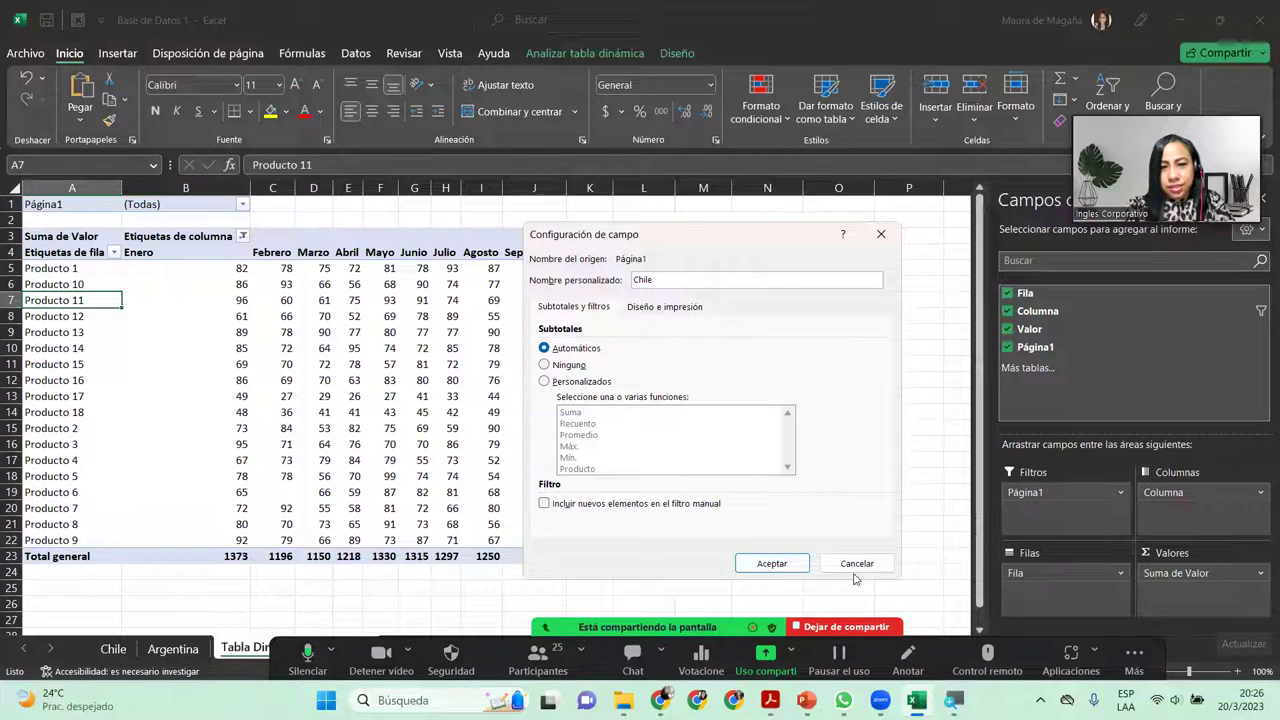
left_click(772, 564)
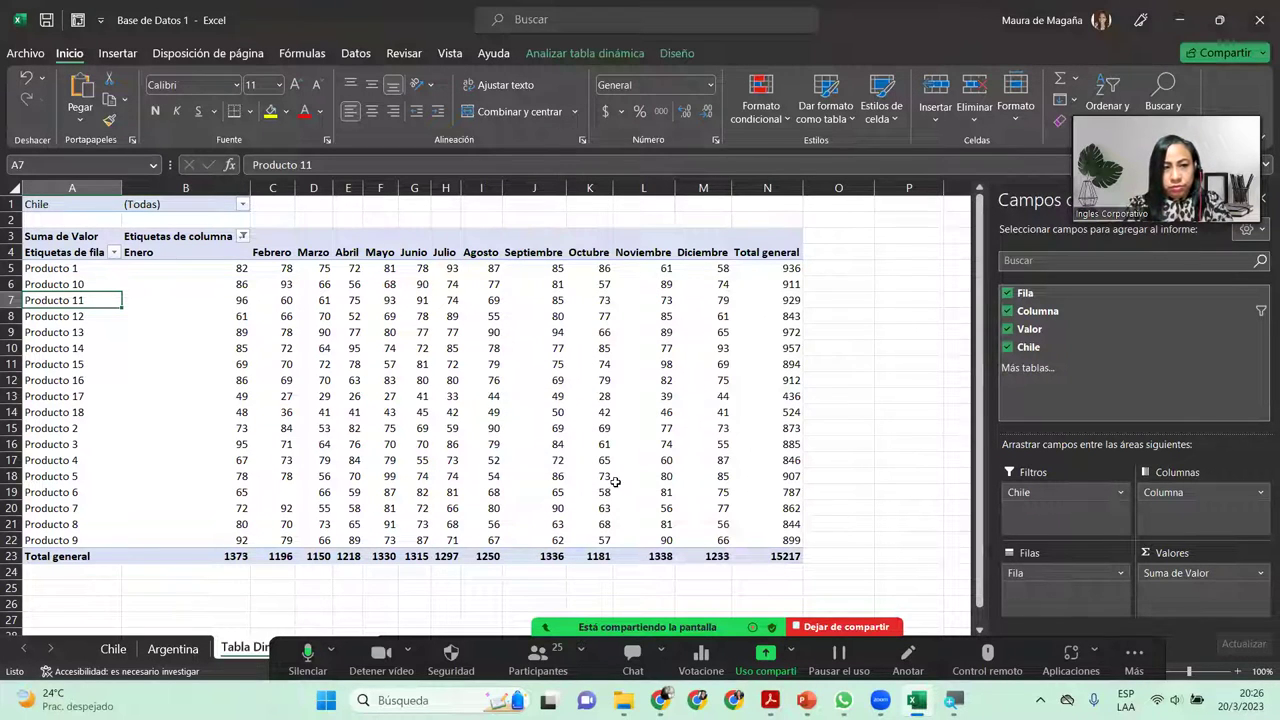
left_click(241, 205)
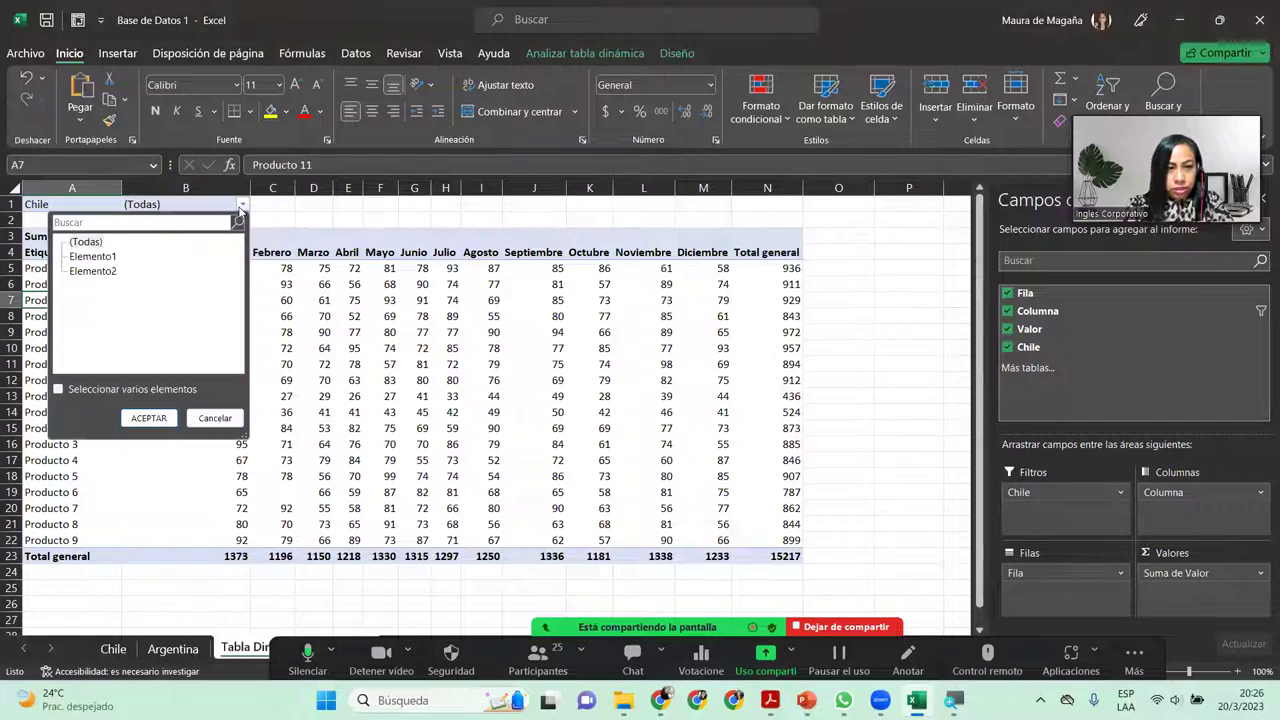
left_click(92, 257)
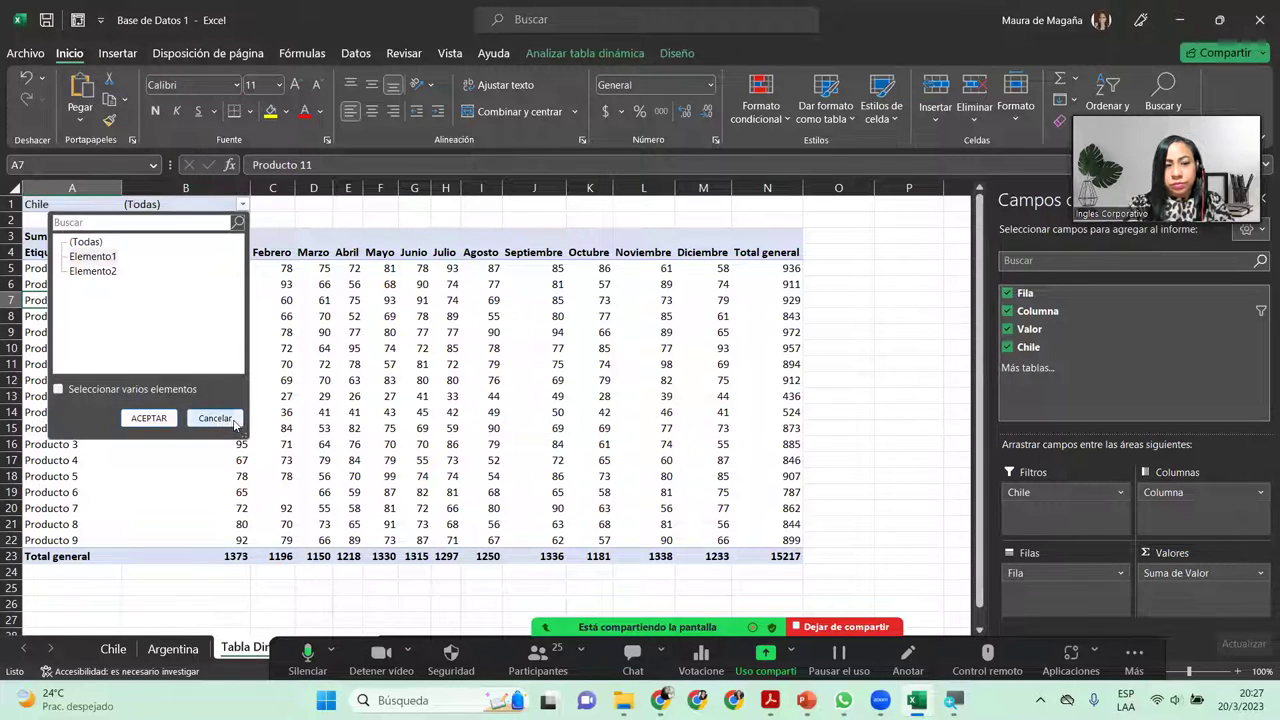
left_click(214, 418)
Rename the pivot table's page filter field as País in cell A1
left_click(90, 203)
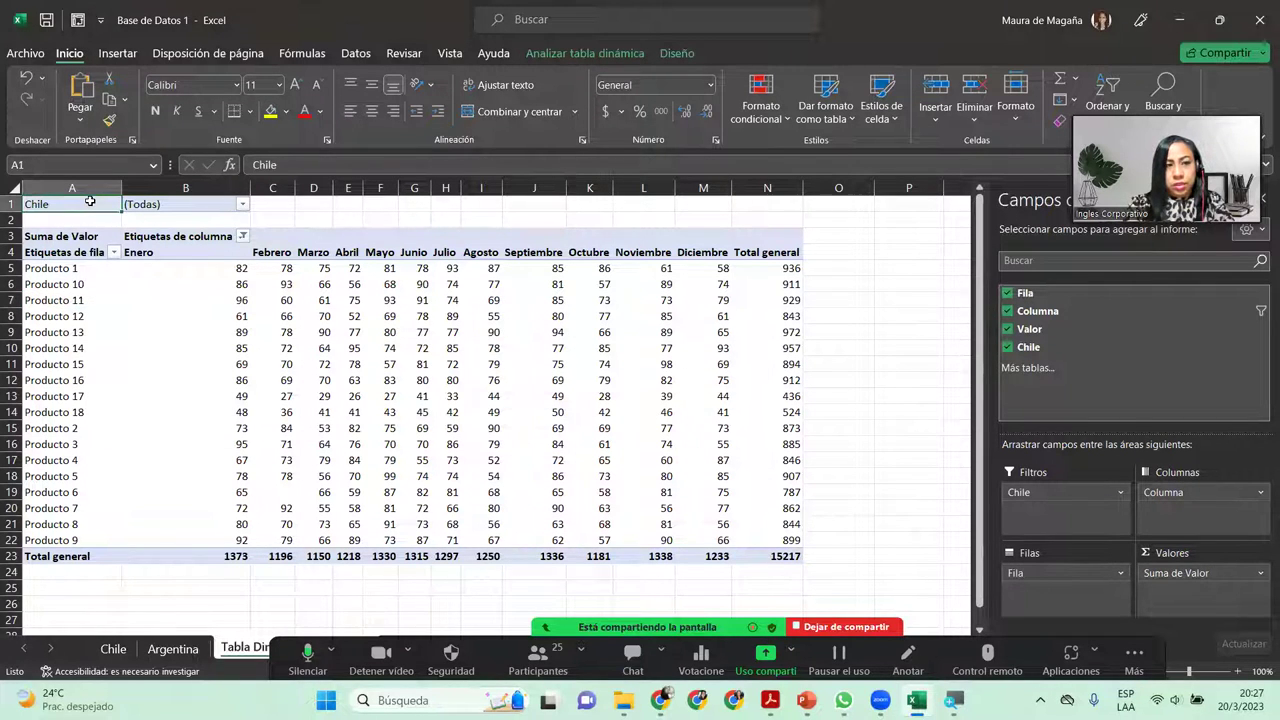
double_click(90, 202)
type("País")
key("Return")
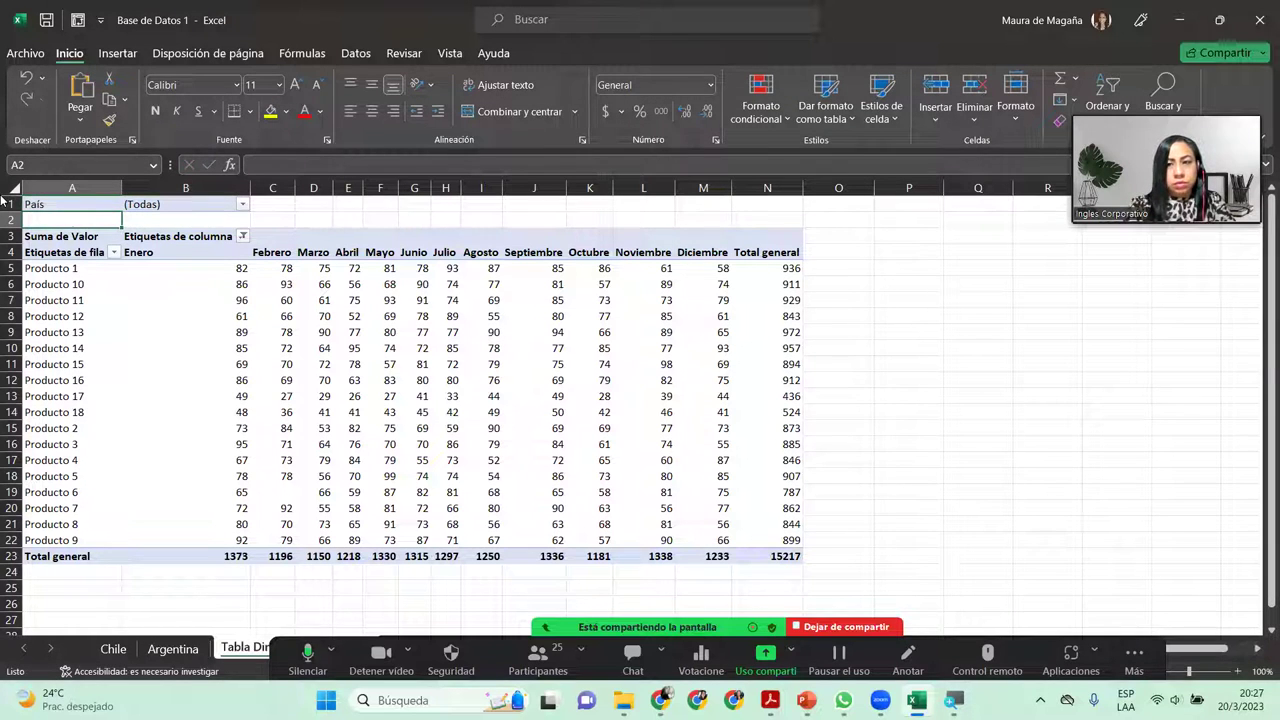
left_click(59, 205)
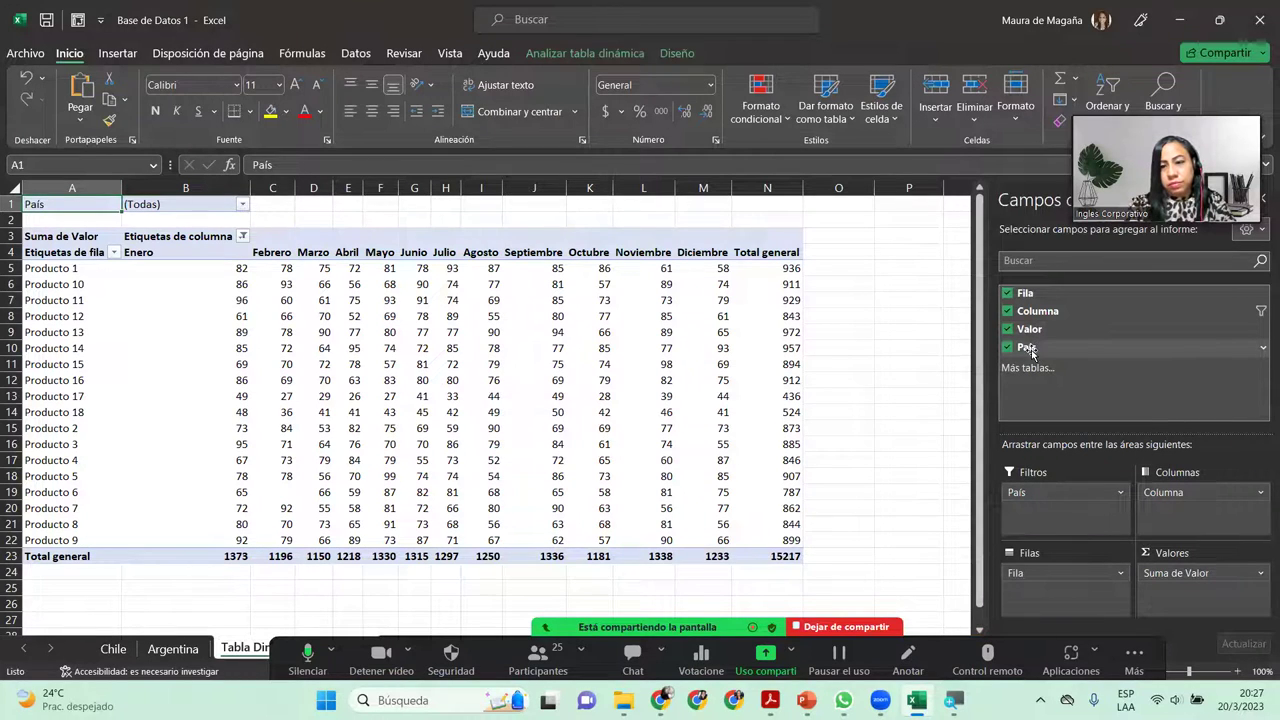
left_click(1261, 350)
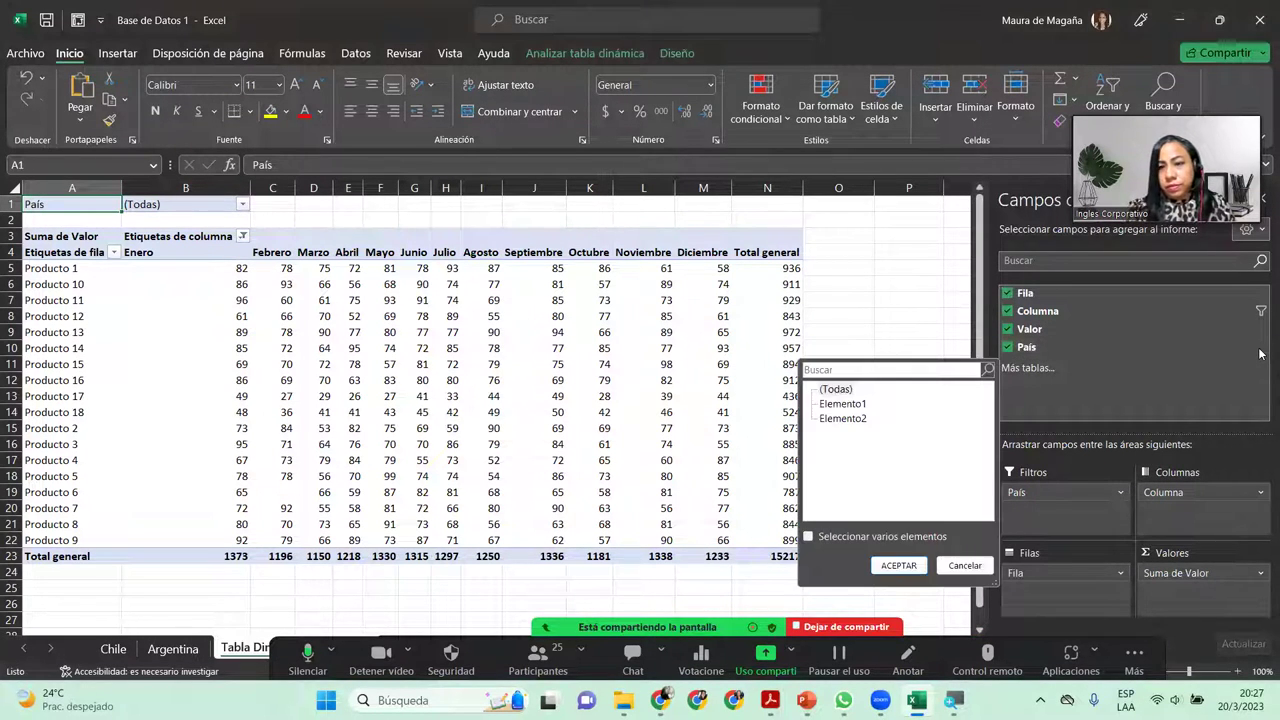
left_click(843, 404)
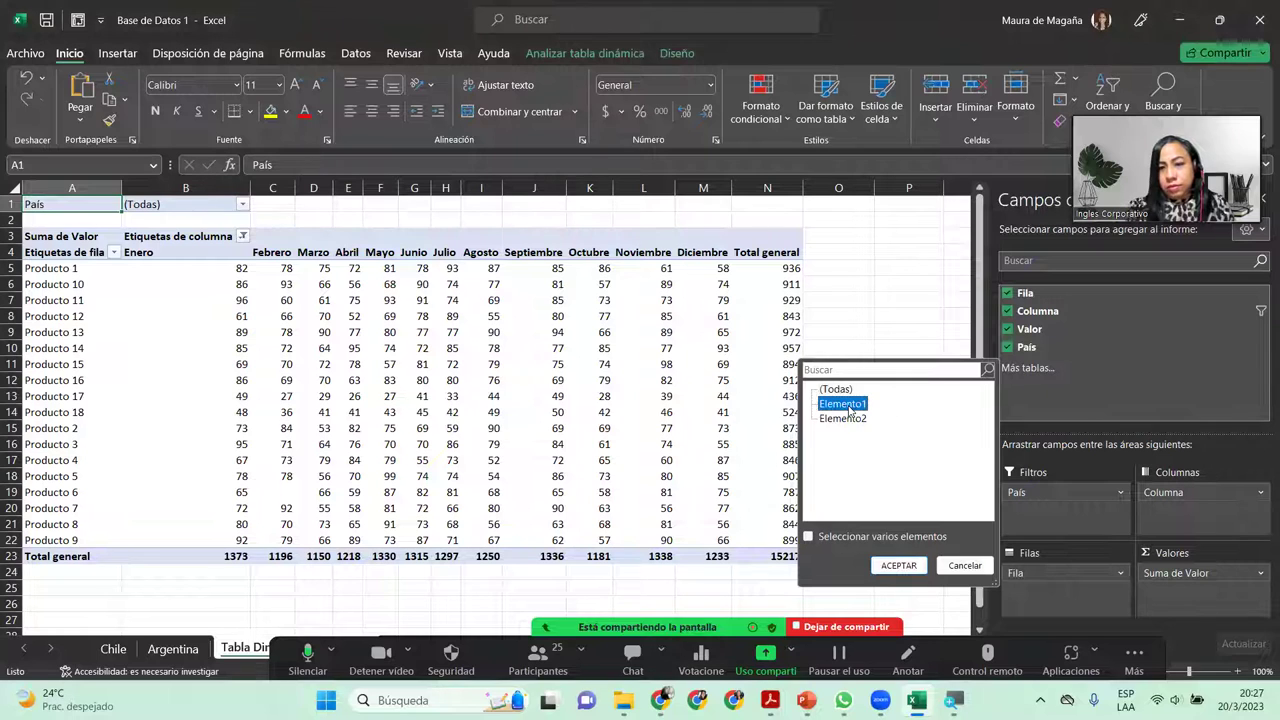
left_click(963, 565)
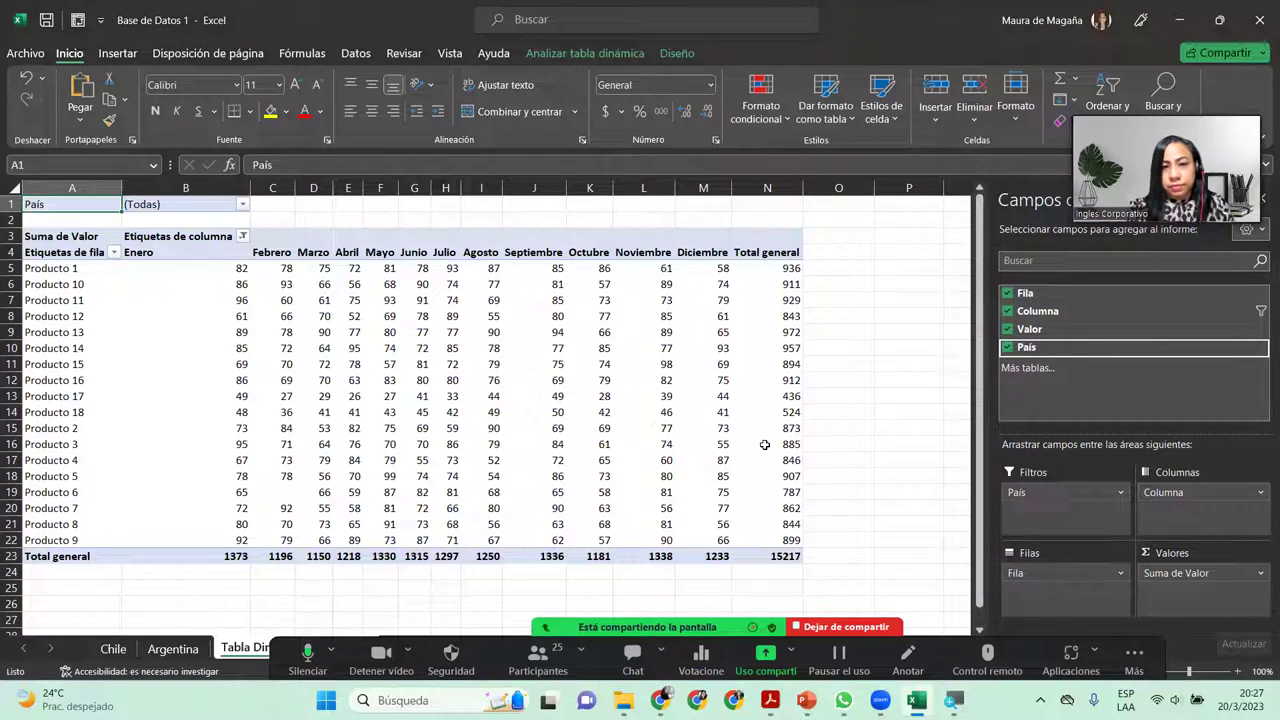
Examine the article and vendedor columns of the Chile and Argentina sheets against the consolidated pivot table
left_click(375, 350)
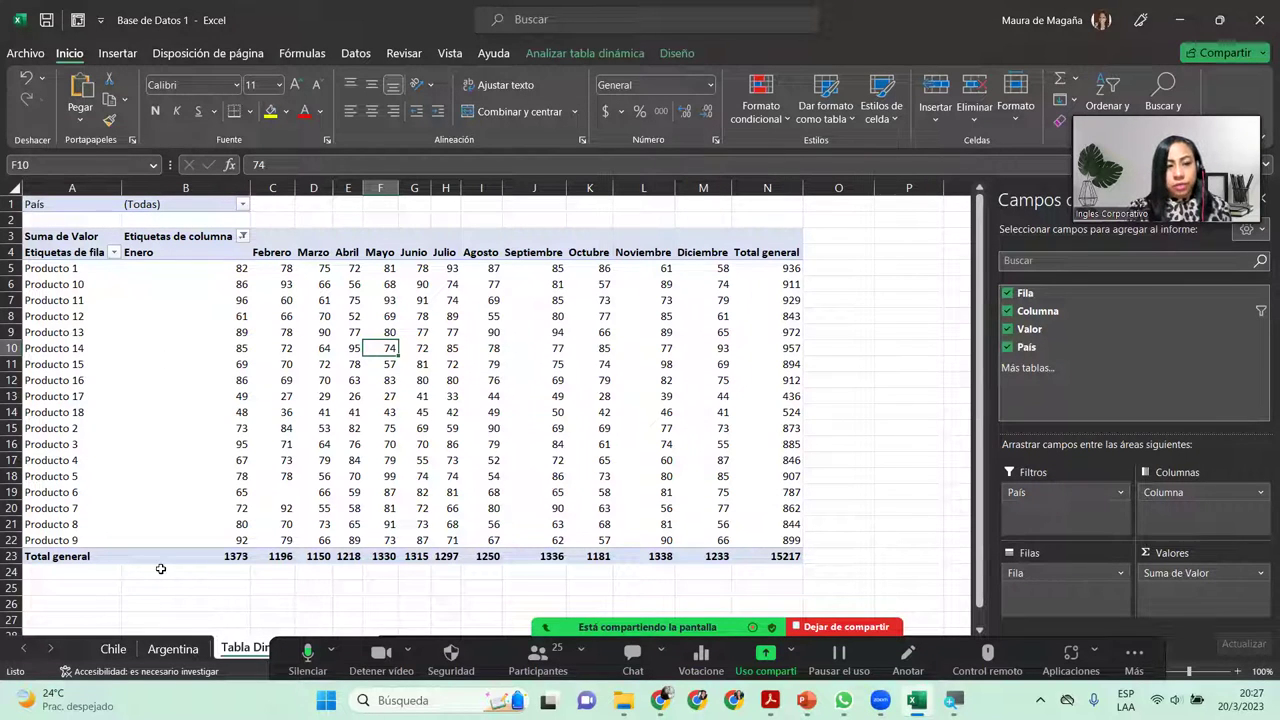
left_click(113, 649)
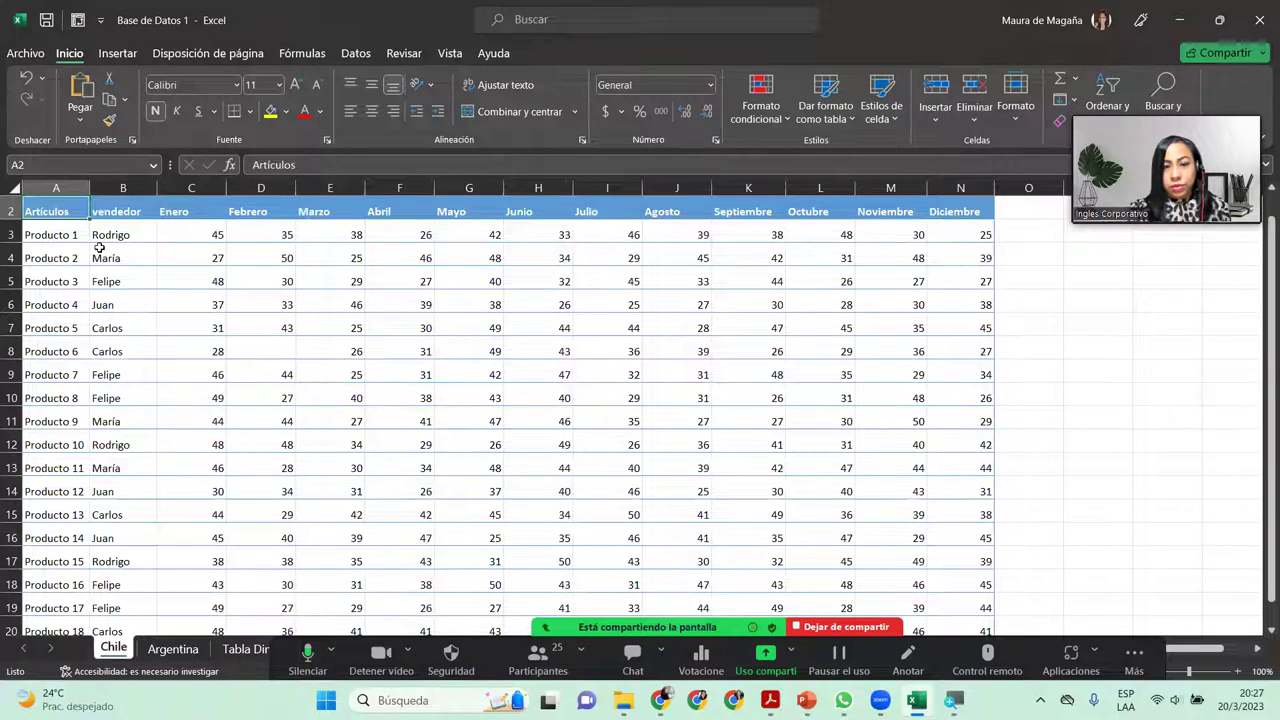
left_click(185, 649)
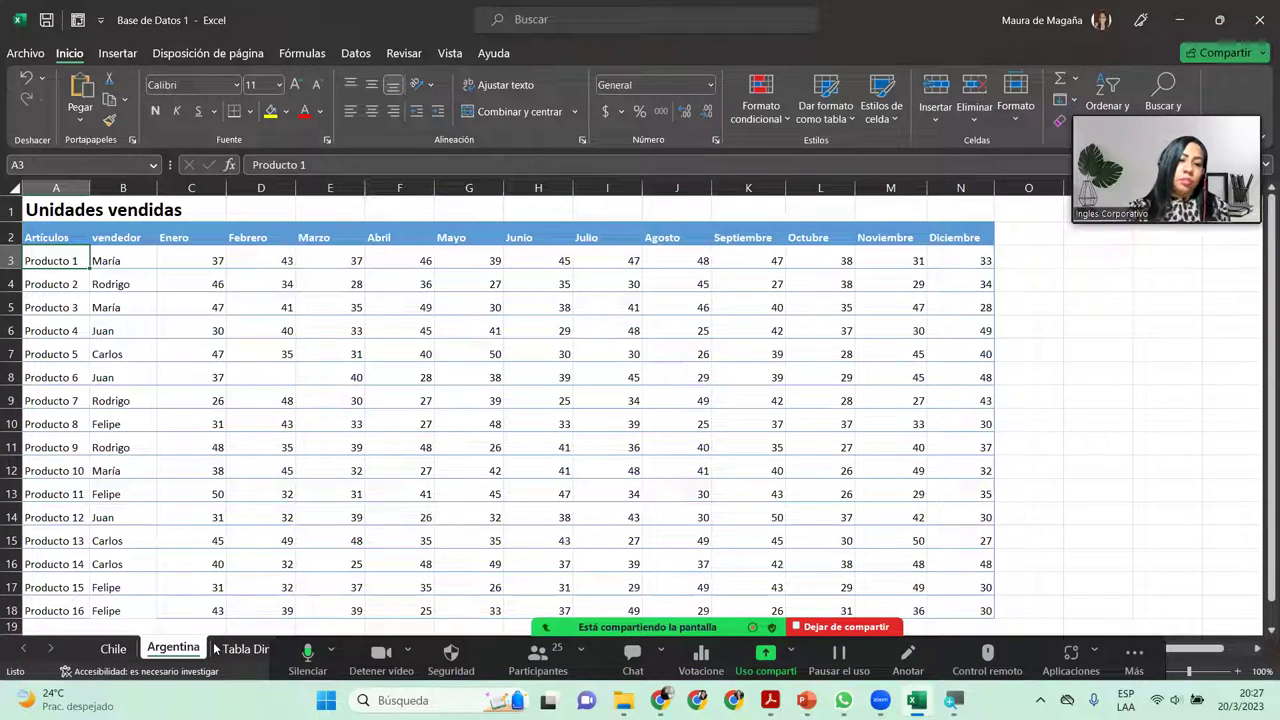
left_click(228, 650)
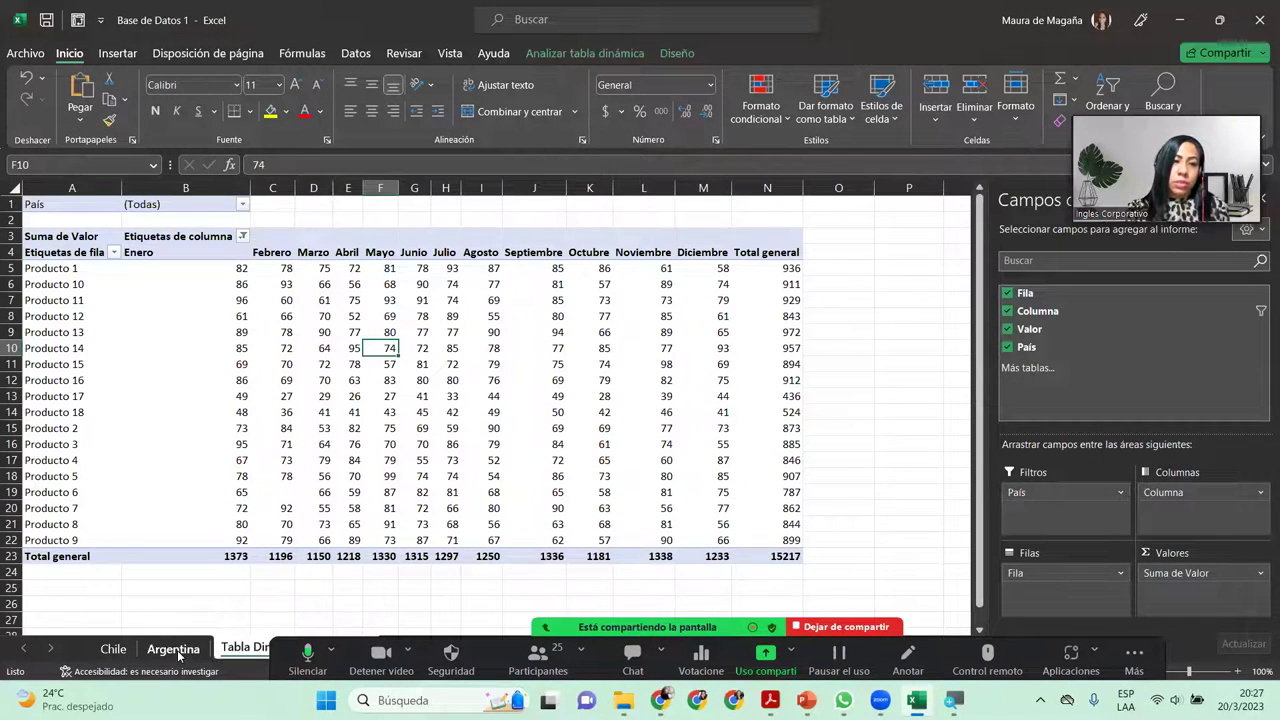
left_click(178, 652)
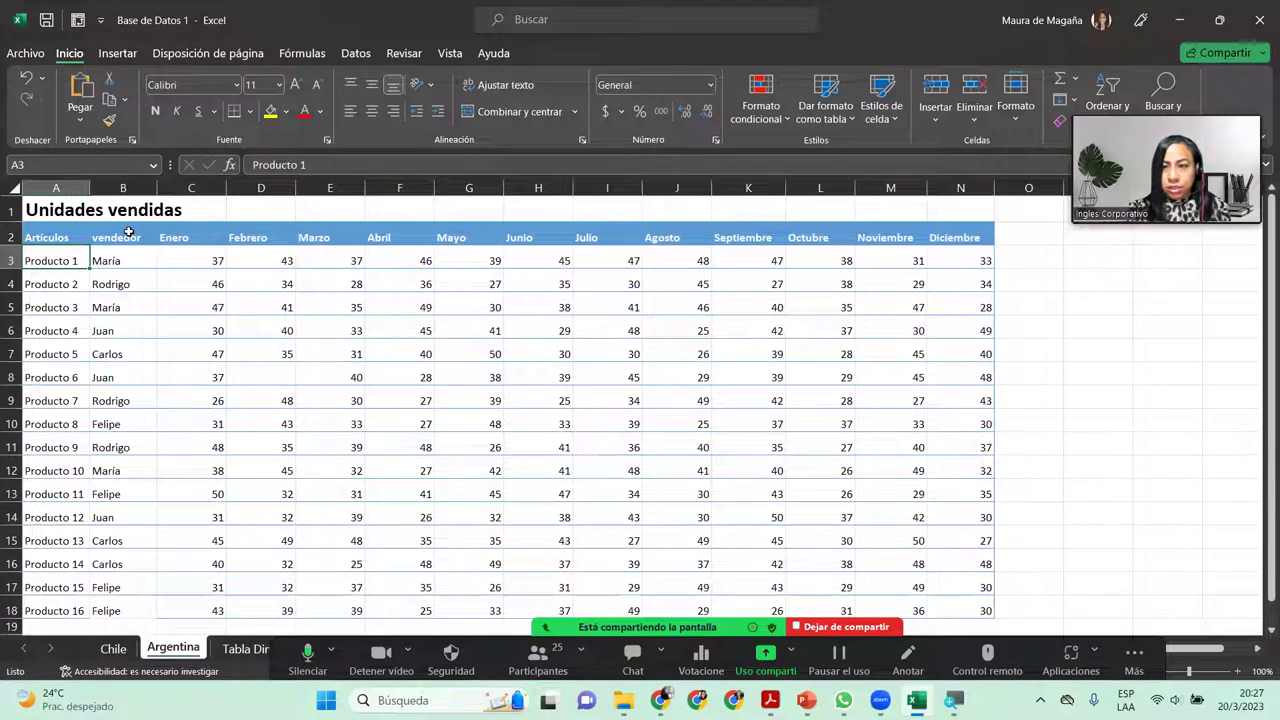
left_click(243, 650)
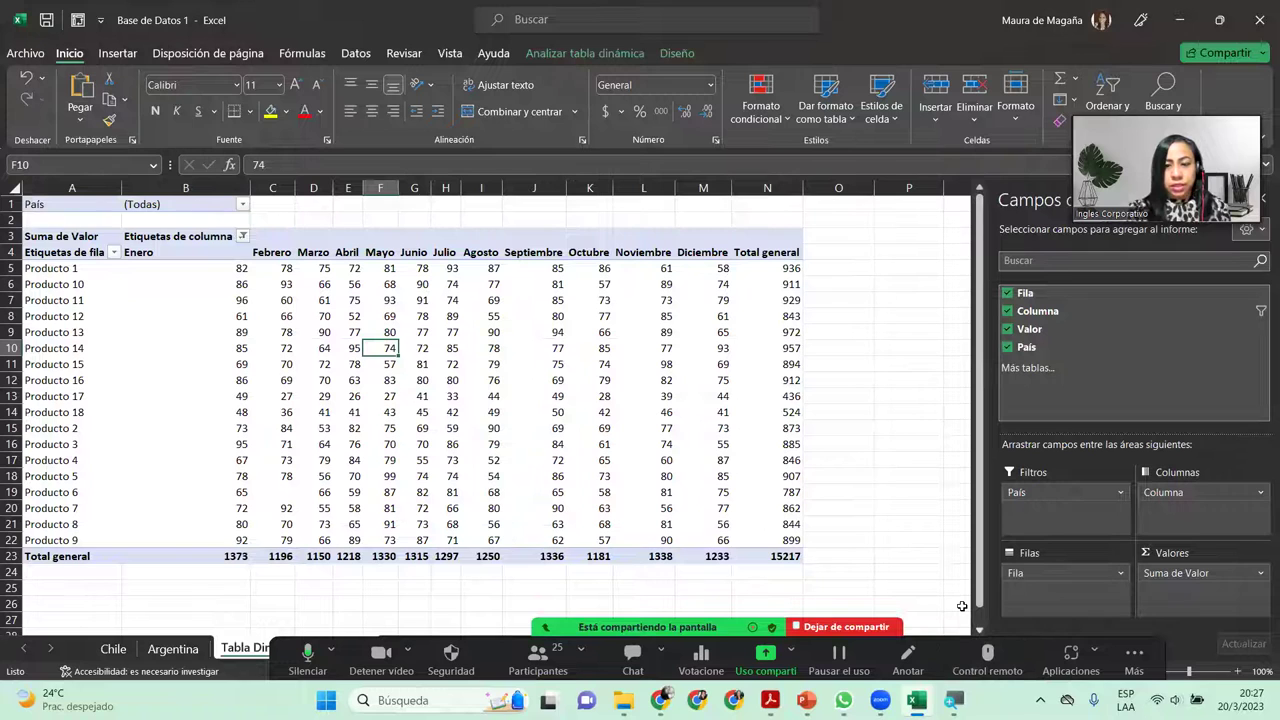
Start a pivot table from multiple consolidation ranges with a single page field at cell A30 of the Tabla Dinámica Consolidada sheet
scroll(233, 576, "down", 4)
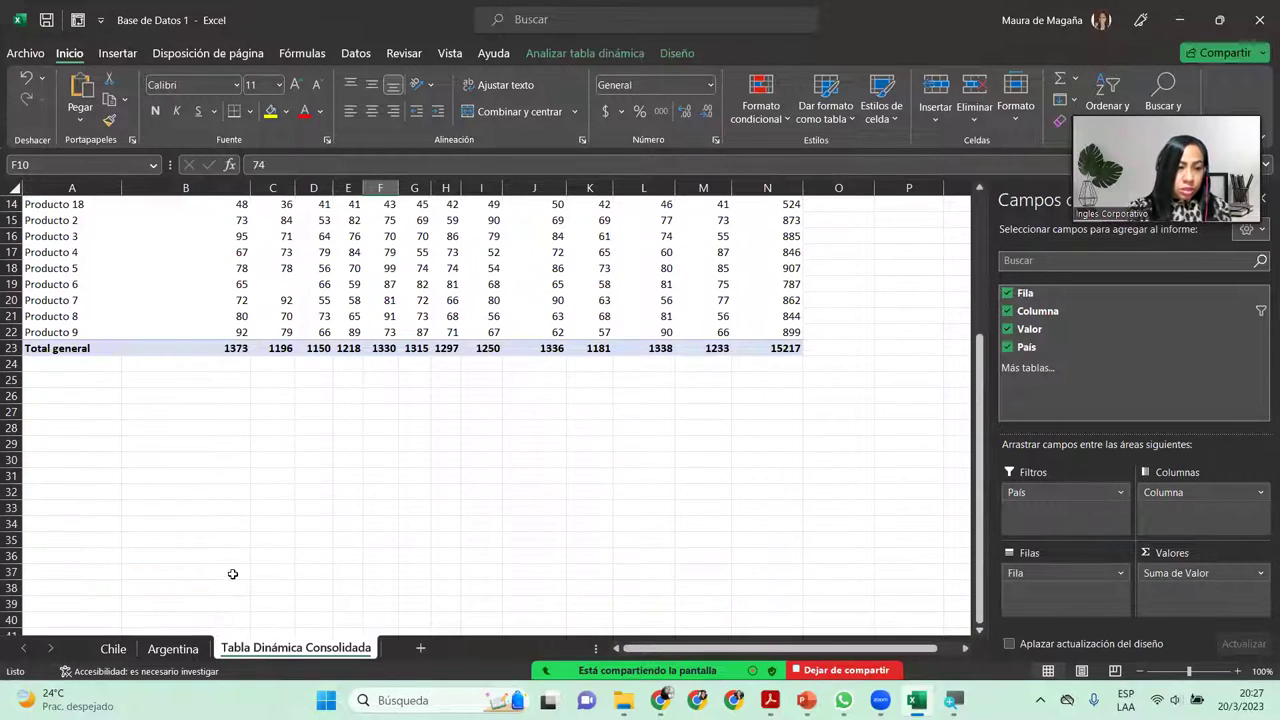
left_click(51, 462)
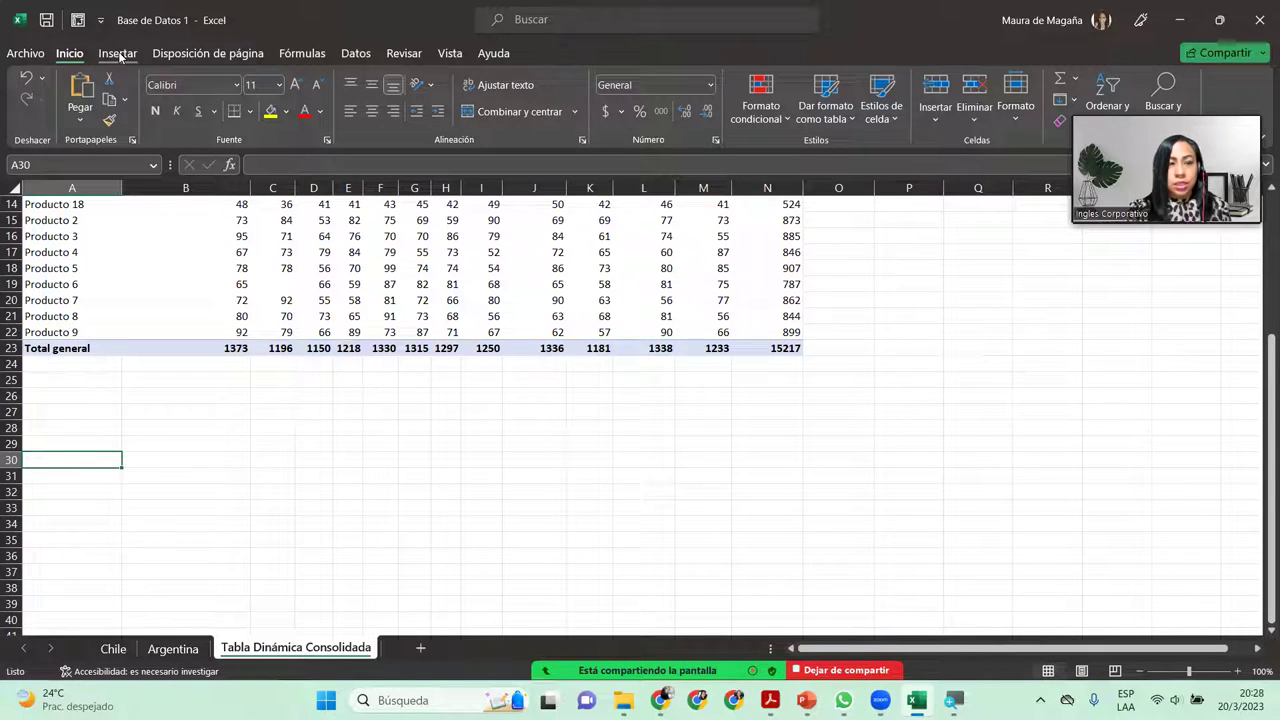
left_click(78, 20)
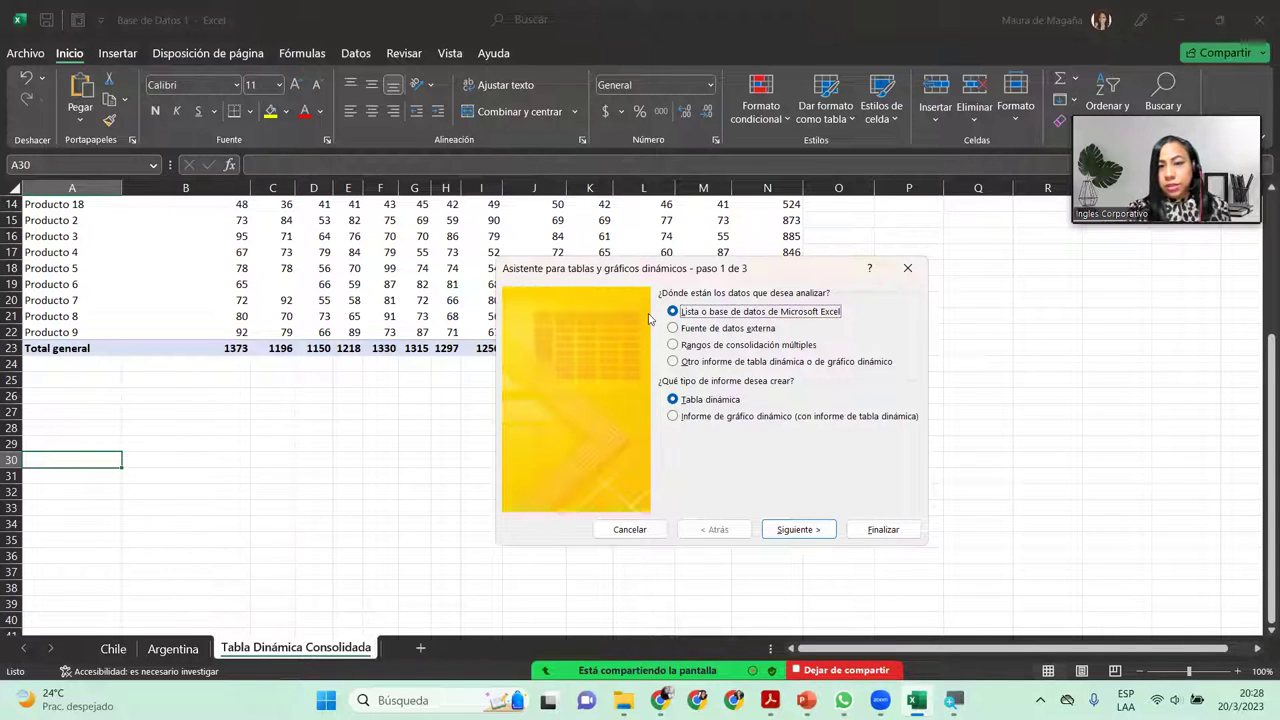
left_click(674, 345)
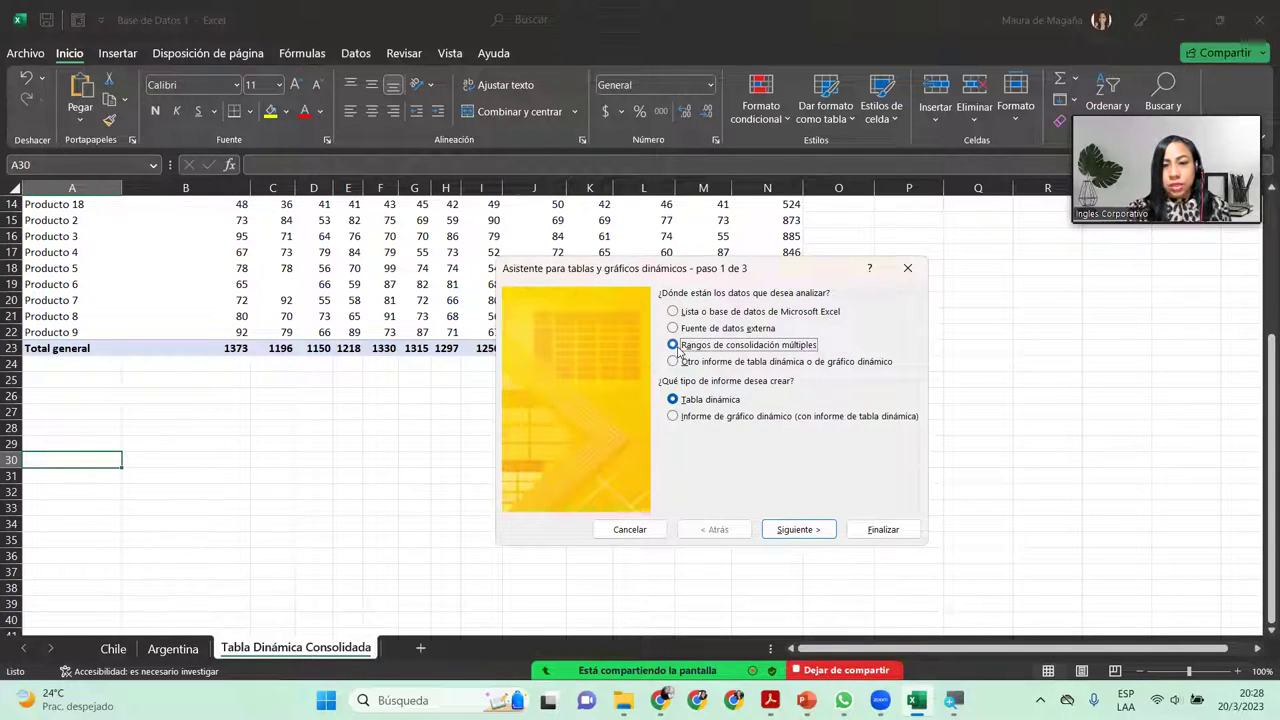
left_click(799, 530)
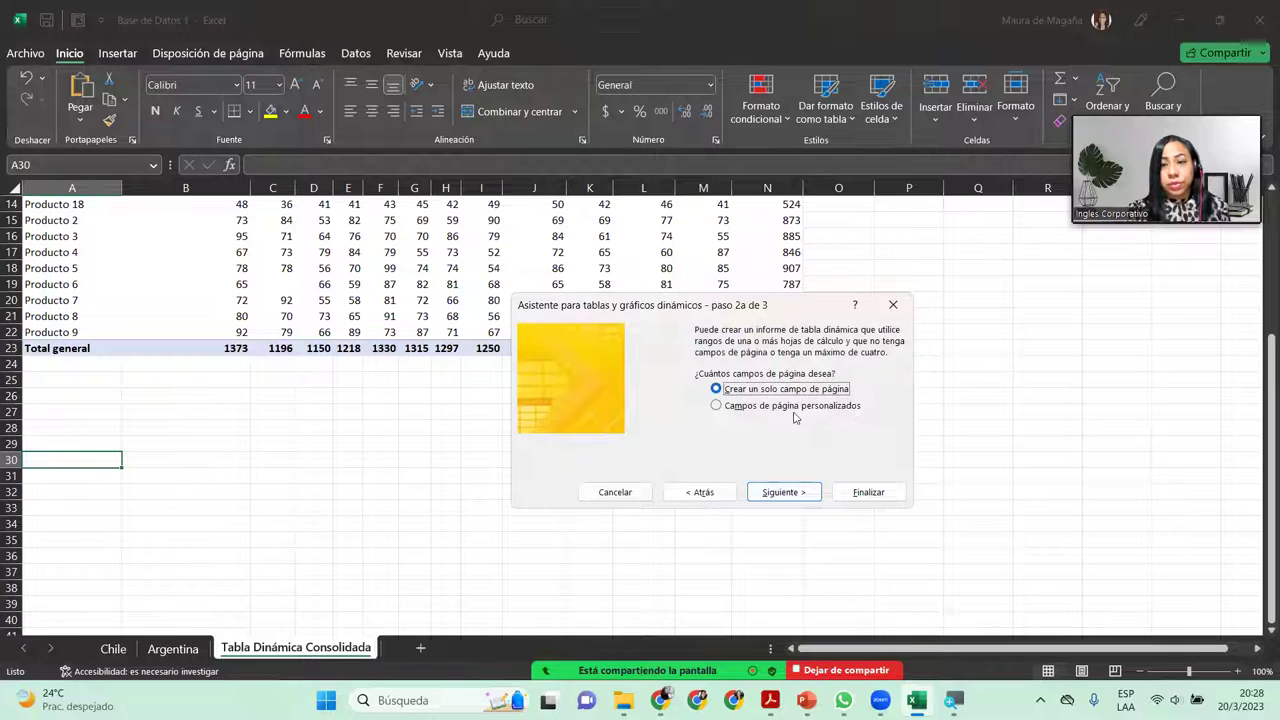
left_click(802, 492)
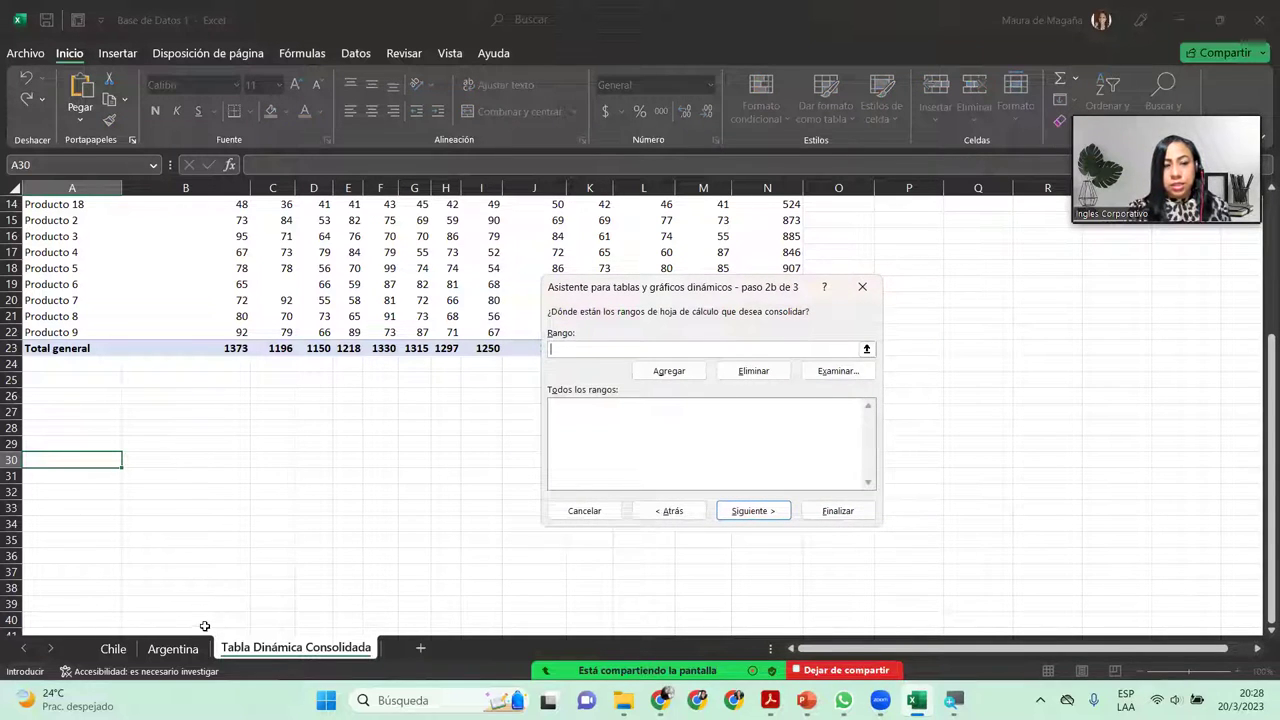
Add the range Chile!$B$2:$N$20, starting at the vendedor column, to the consolidation ranges
left_click(125, 649)
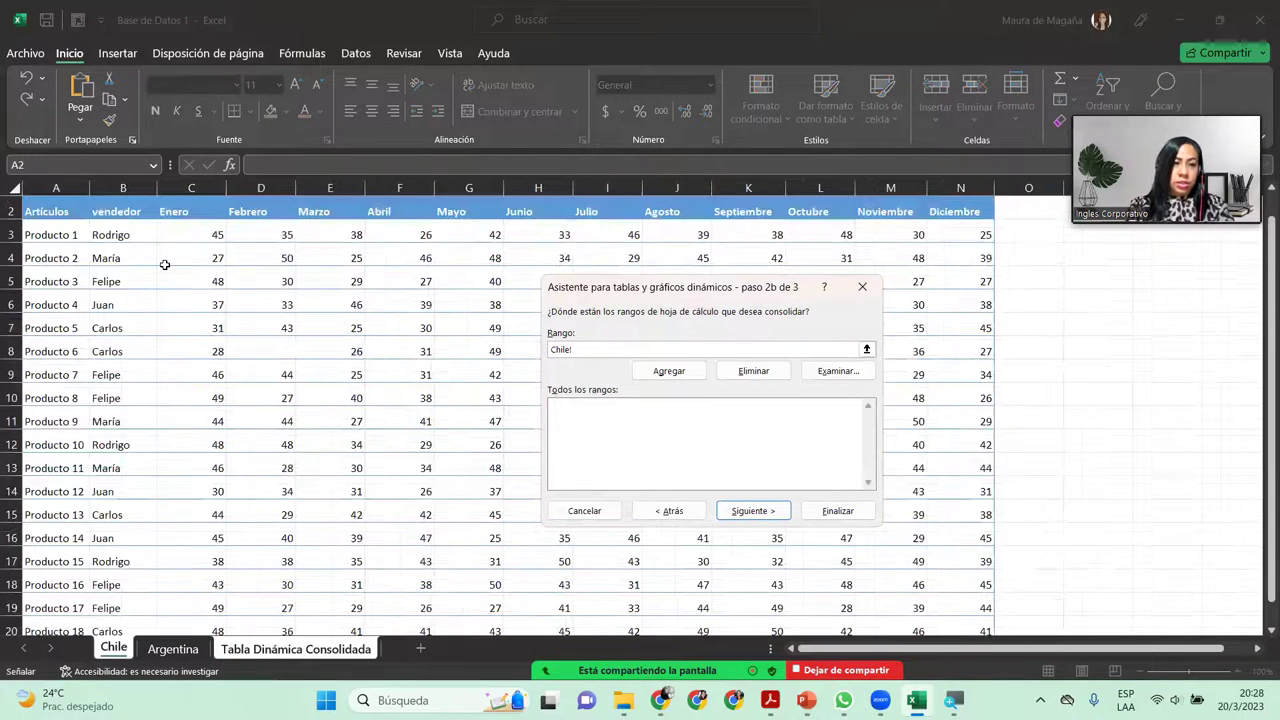
left_click(145, 205)
key("ctrl+shift+End")
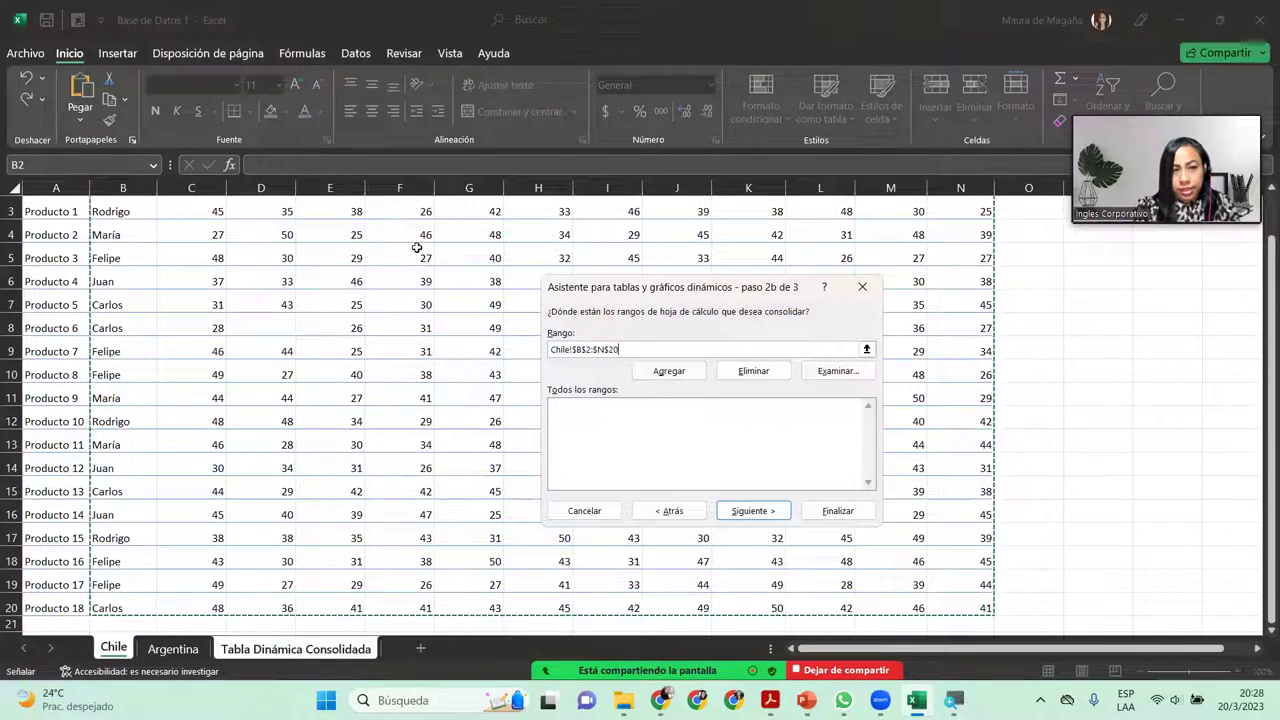
left_click(664, 369)
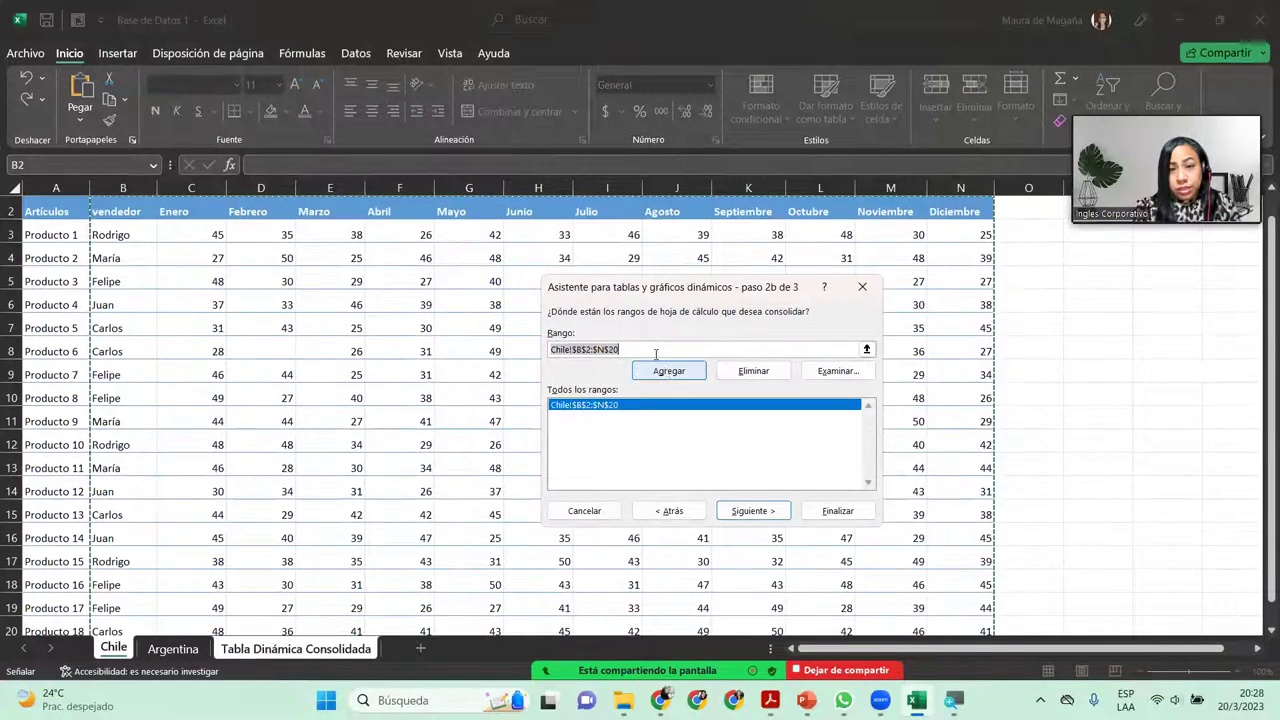
Add the range Argentina!$B$2:$N$18, starting at the vendedor column, to the consolidation ranges
key("Delete")
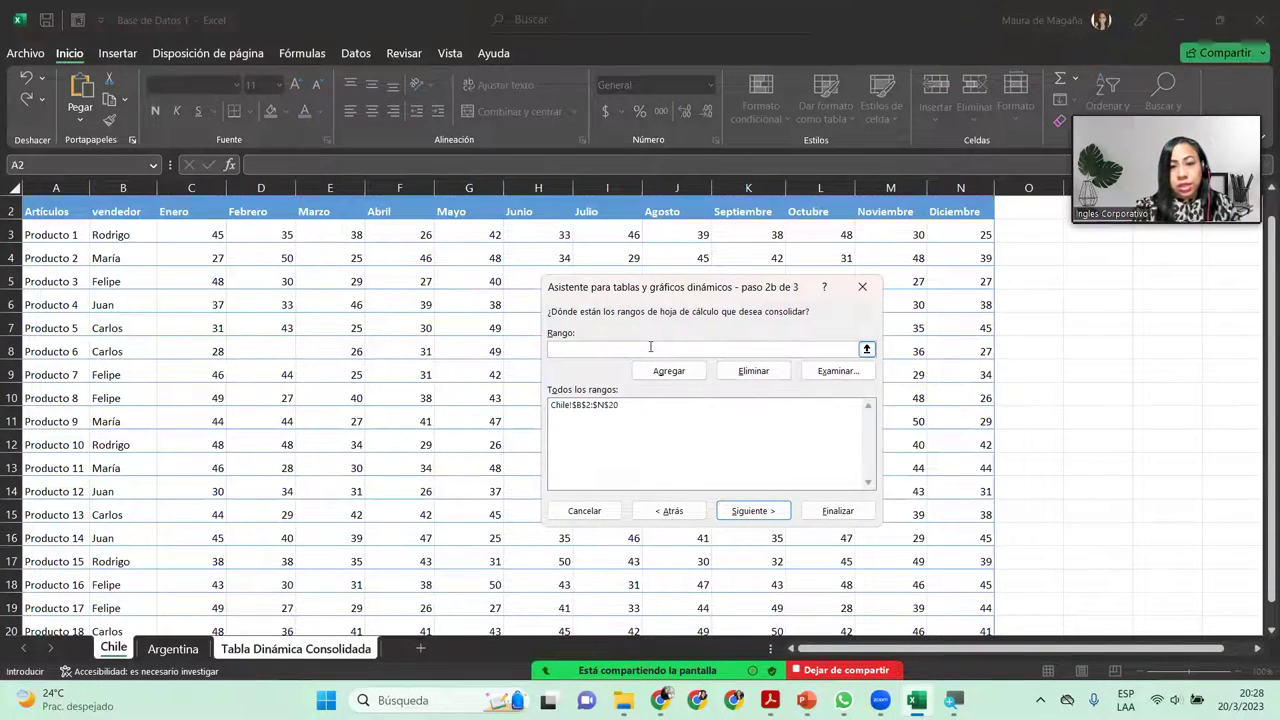
left_click(181, 652)
left_click(120, 228)
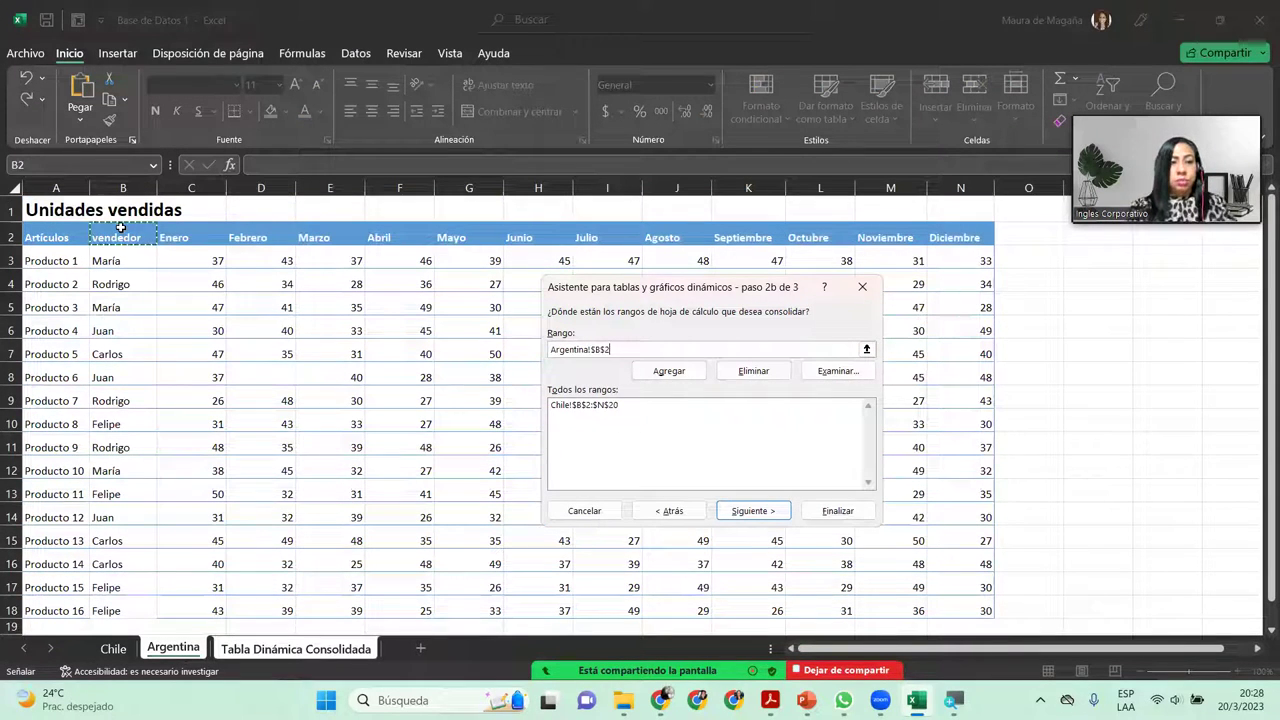
key("ctrl+shift+End")
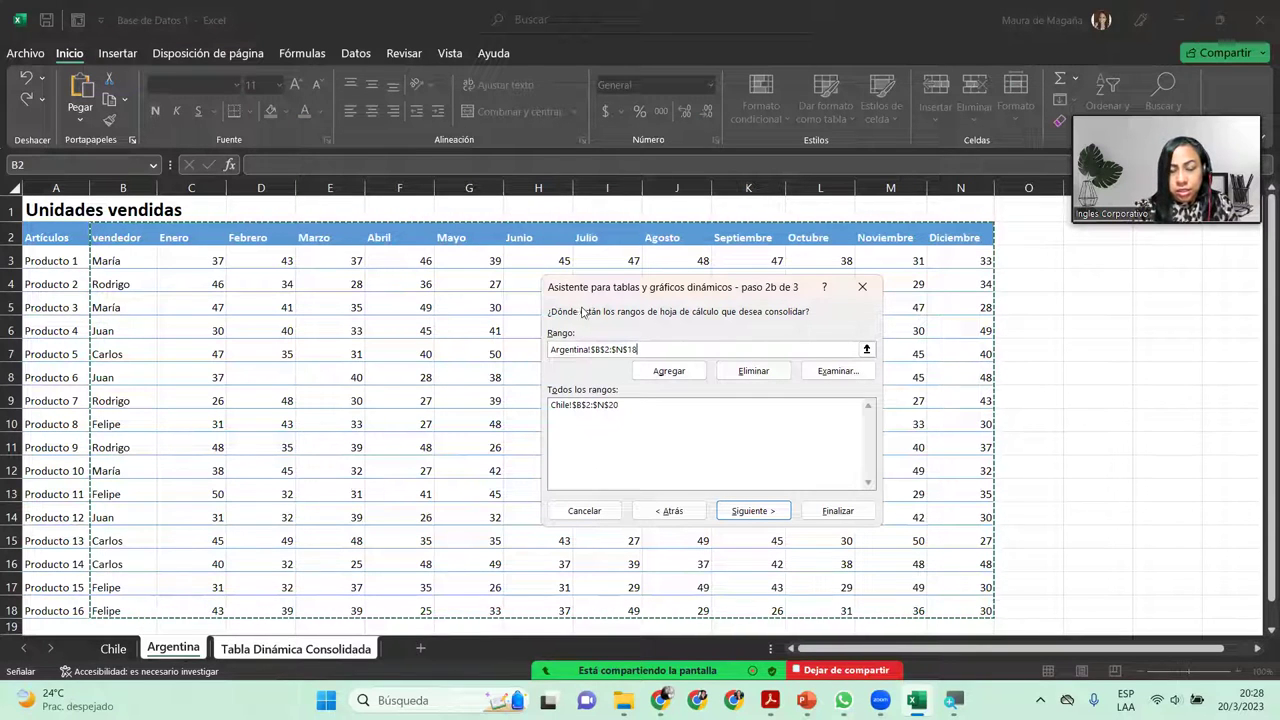
left_click(668, 372)
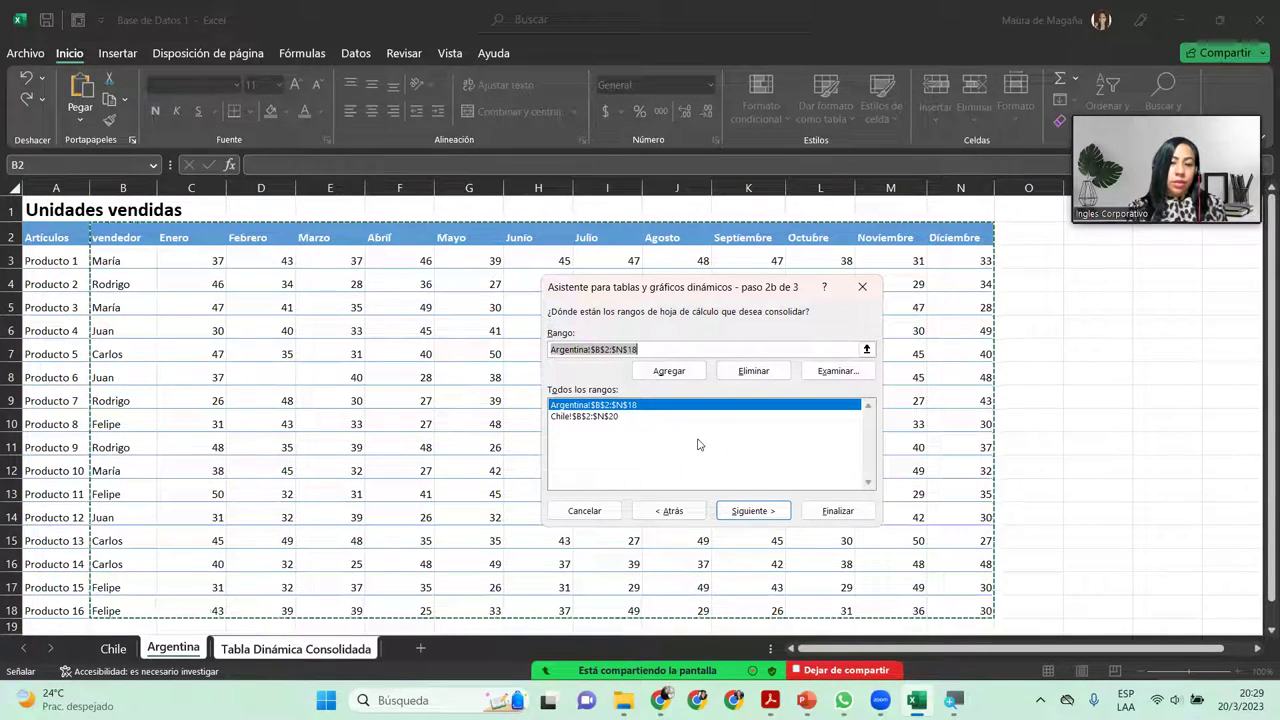
Finish the vendedor pivot table in the existing worksheet at $A$30 and select Felipe's Febrero value
left_click(751, 508)
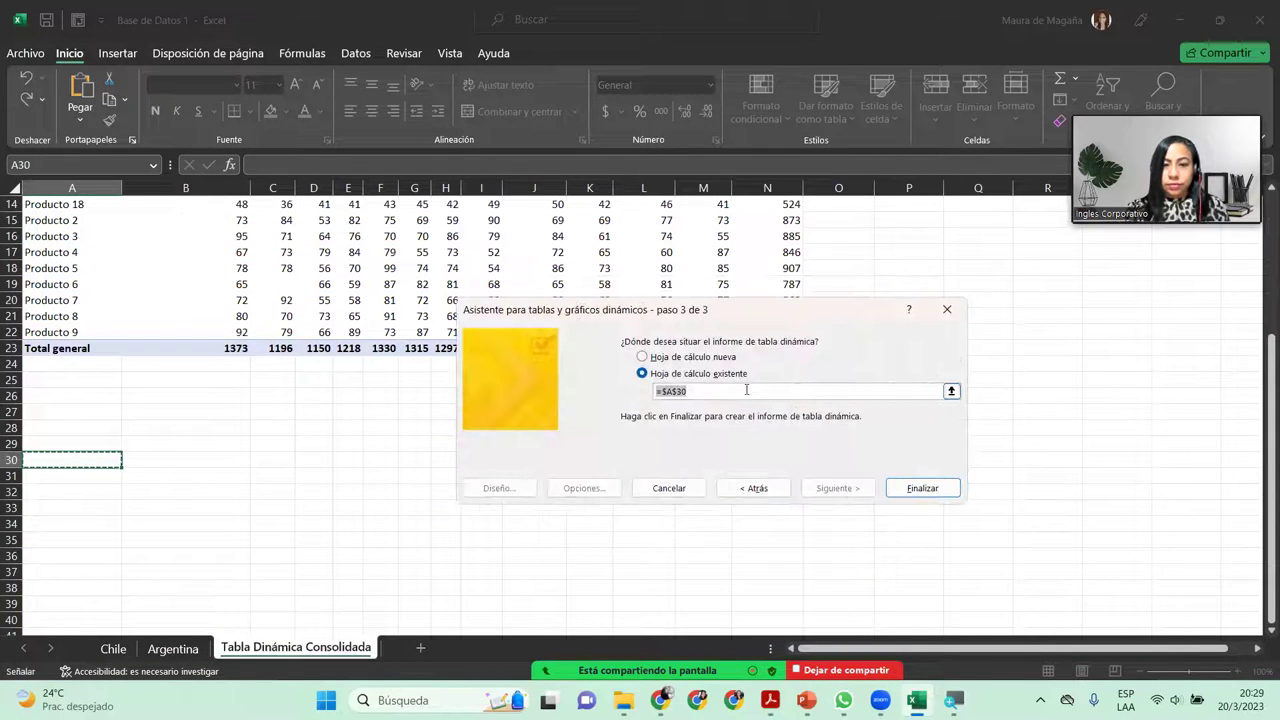
left_click(921, 488)
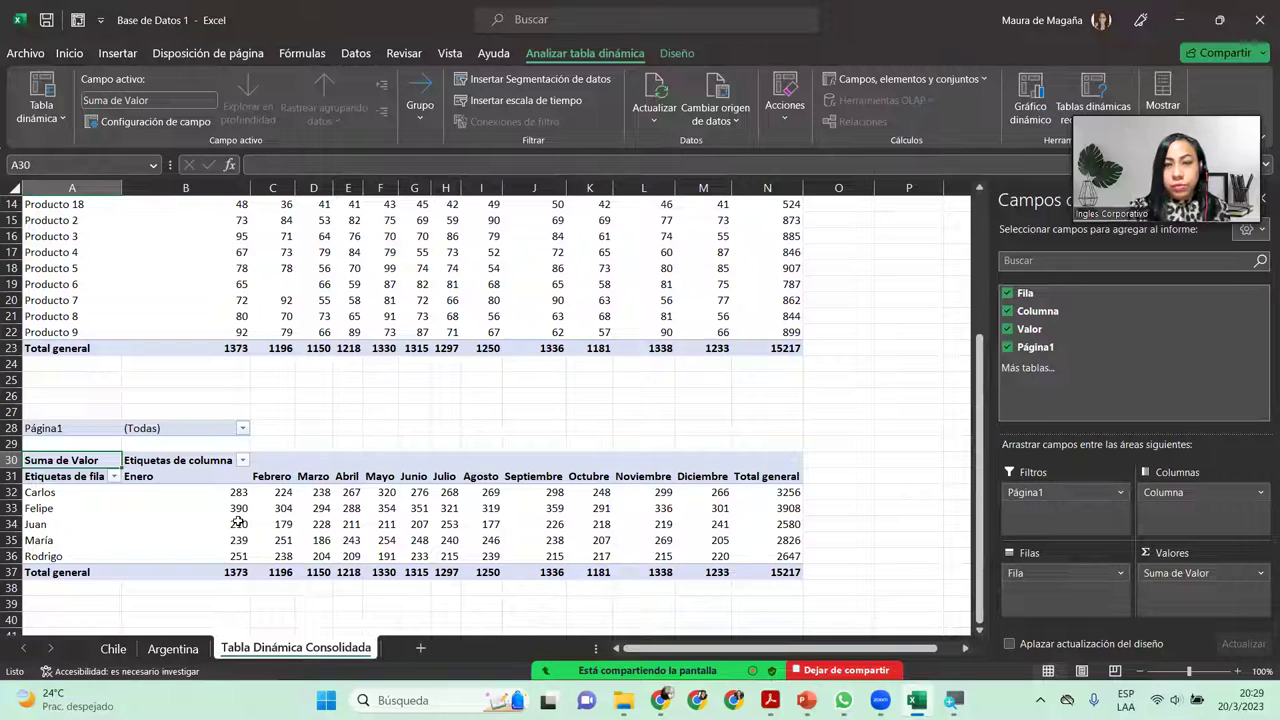
mouse_move(237, 522)
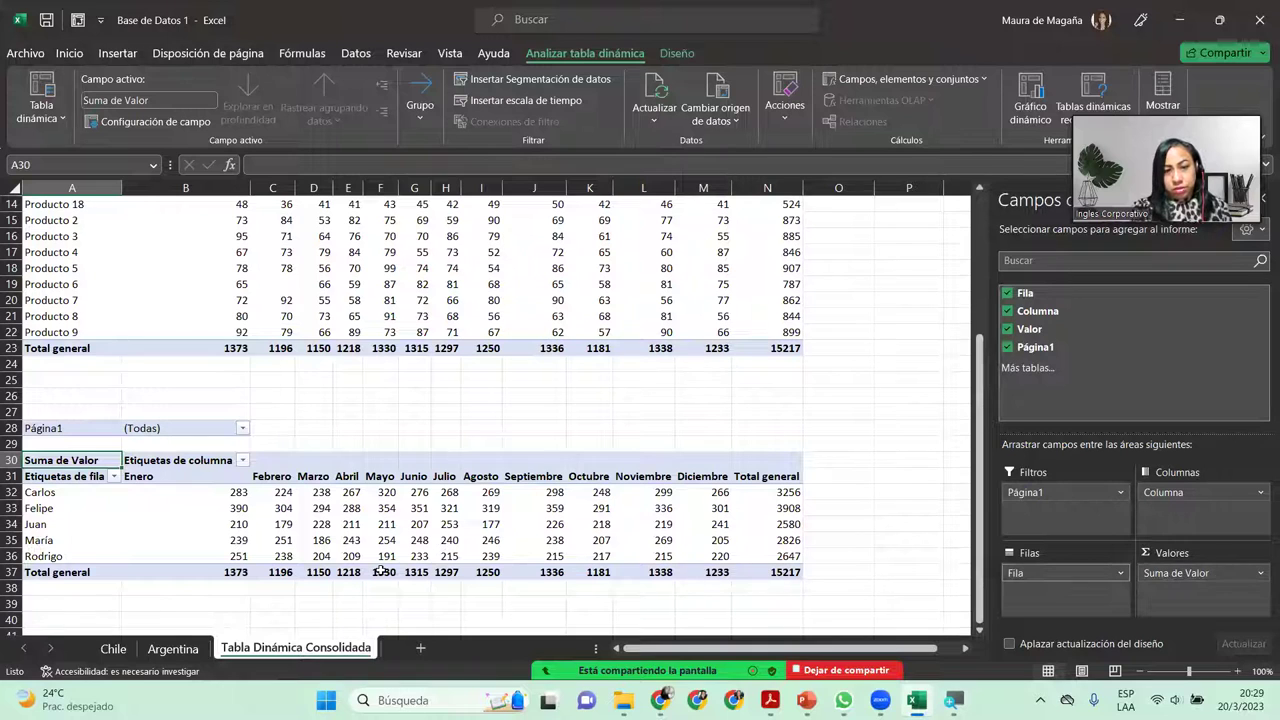
left_click(279, 510)
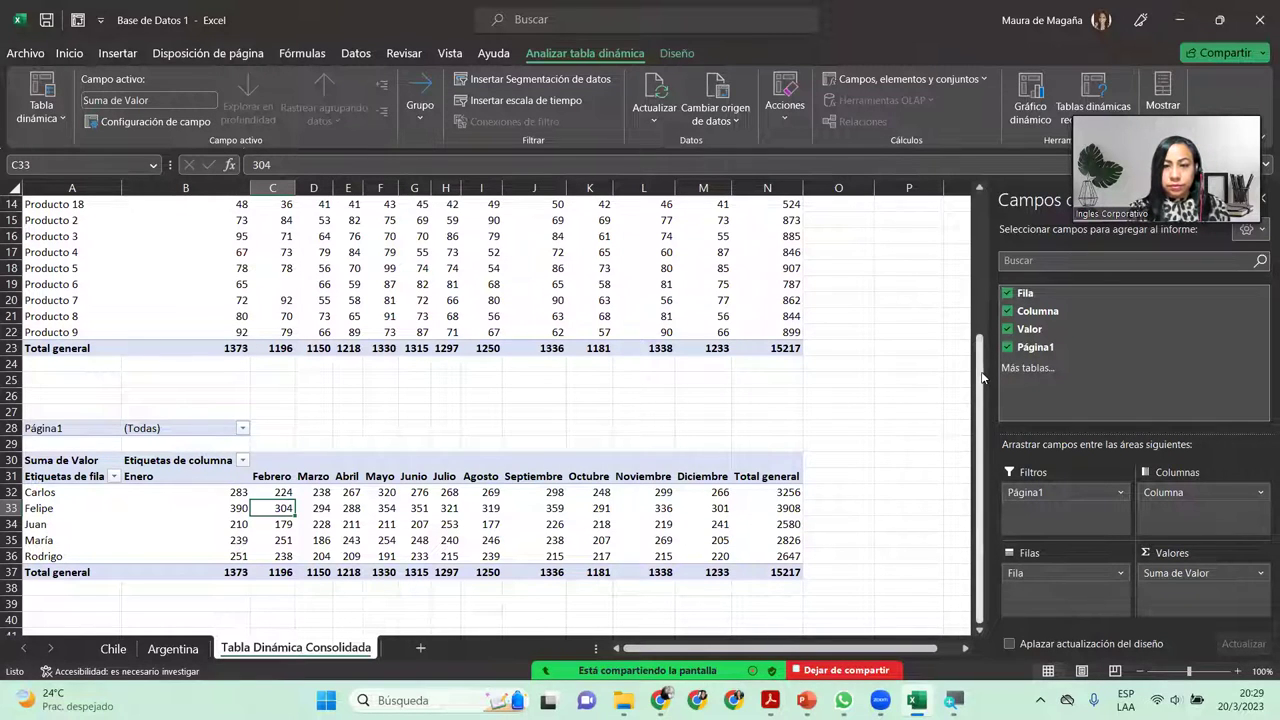
Compare the product rows of the first pivot table with the vendedor rows of the second one
left_click_drag(986, 376, 1012, 260)
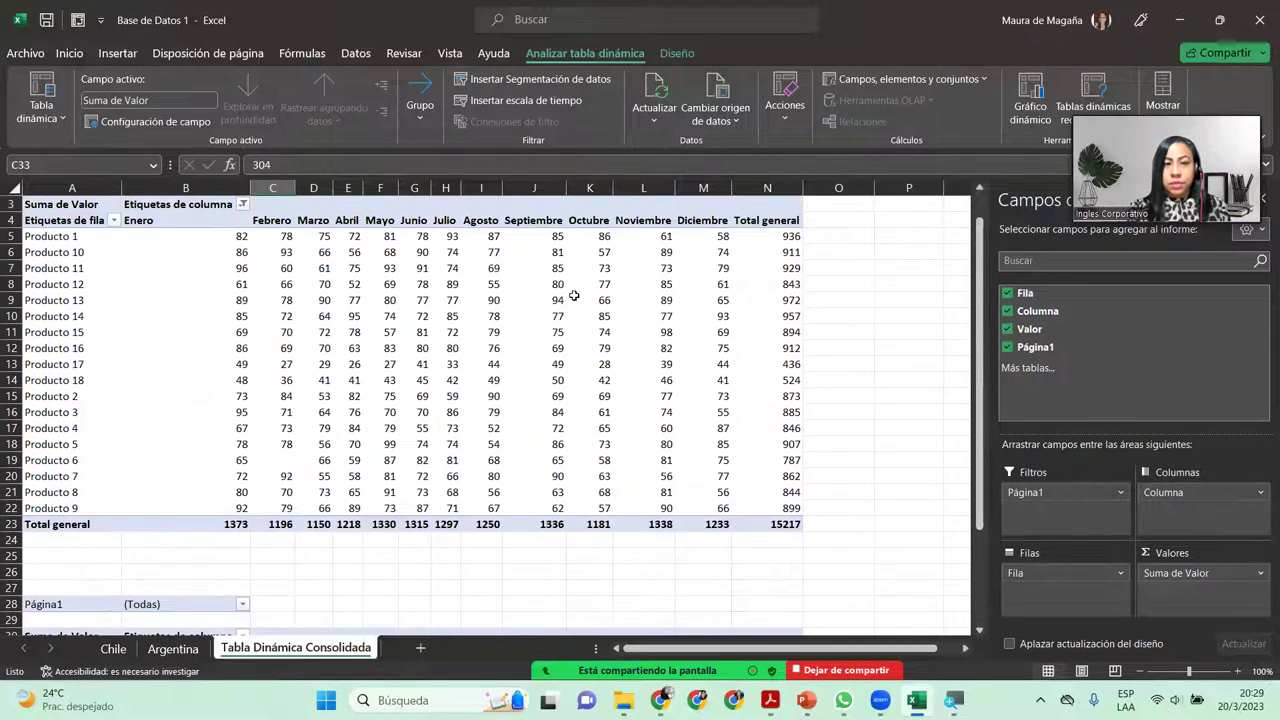
left_click(229, 360)
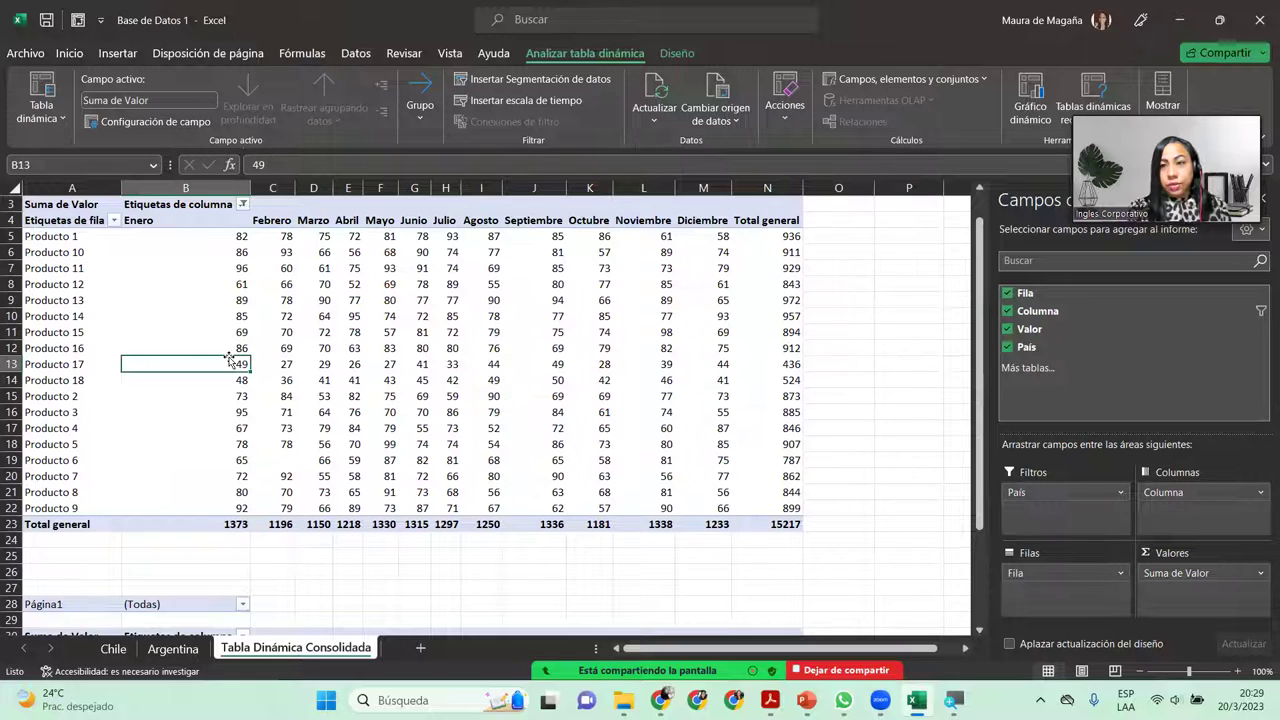
left_click(65, 314)
left_click(65, 314)
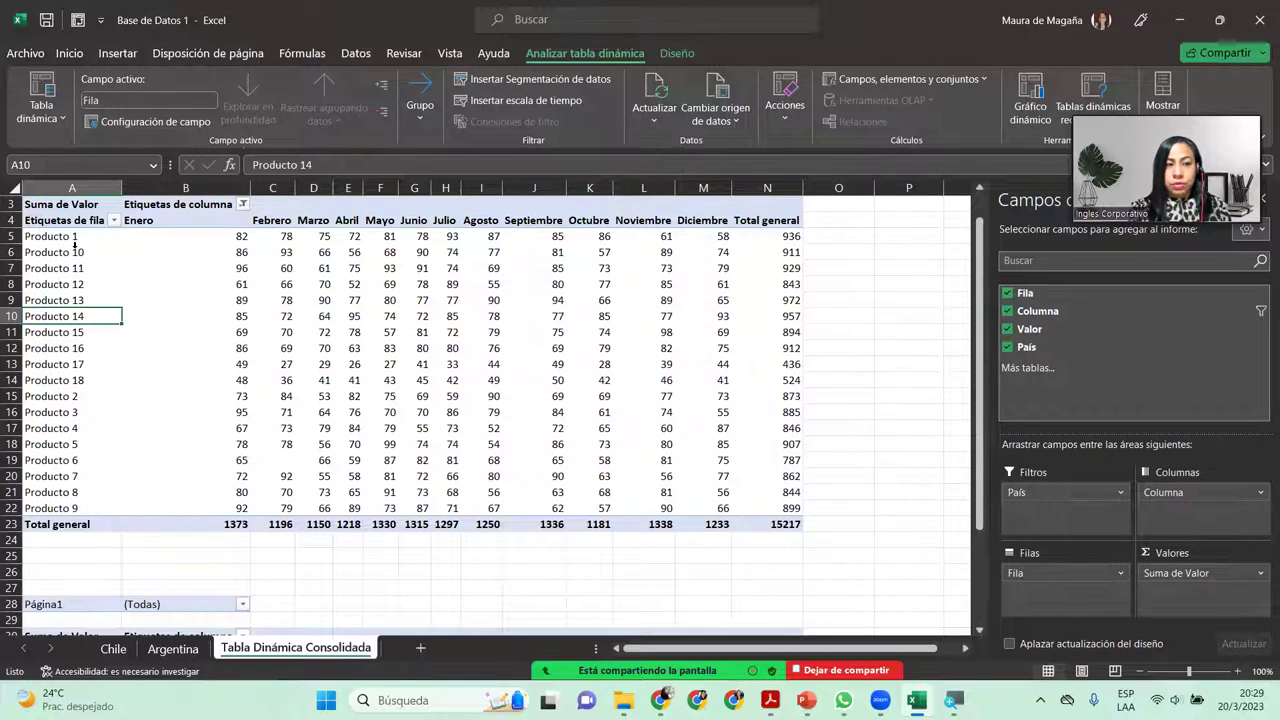
left_click_drag(77, 241, 74, 446)
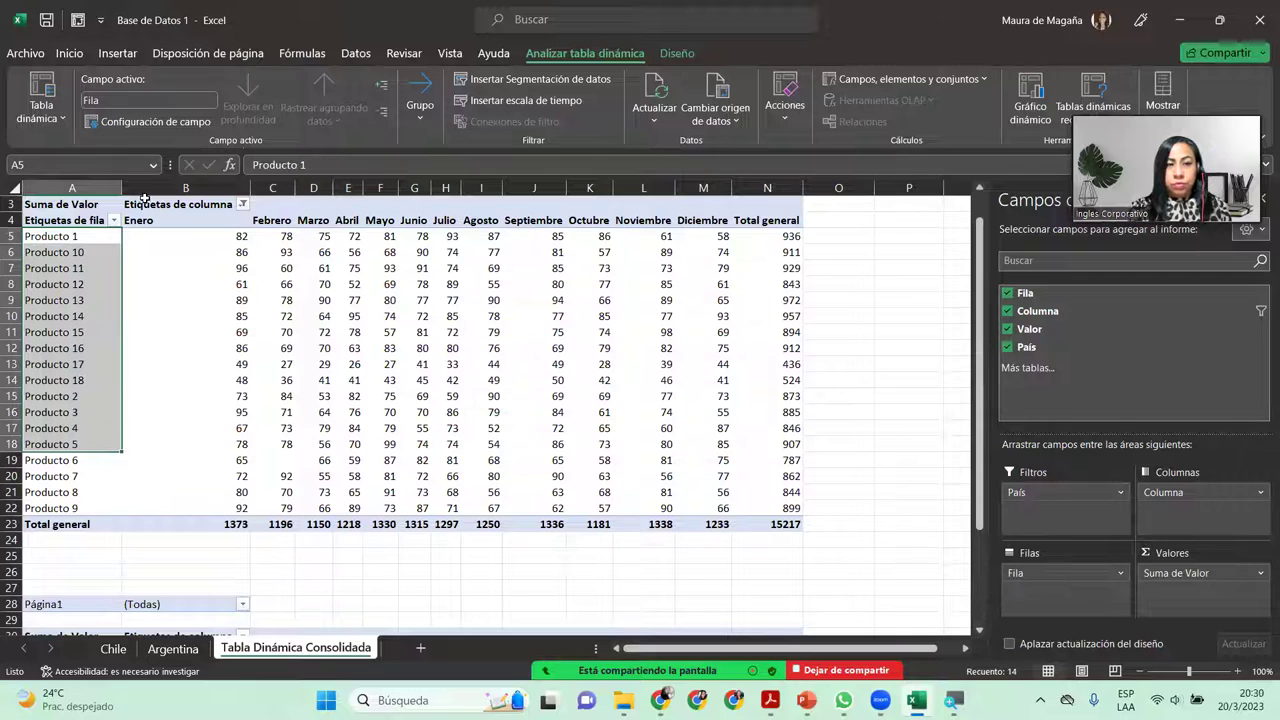
left_click(172, 238)
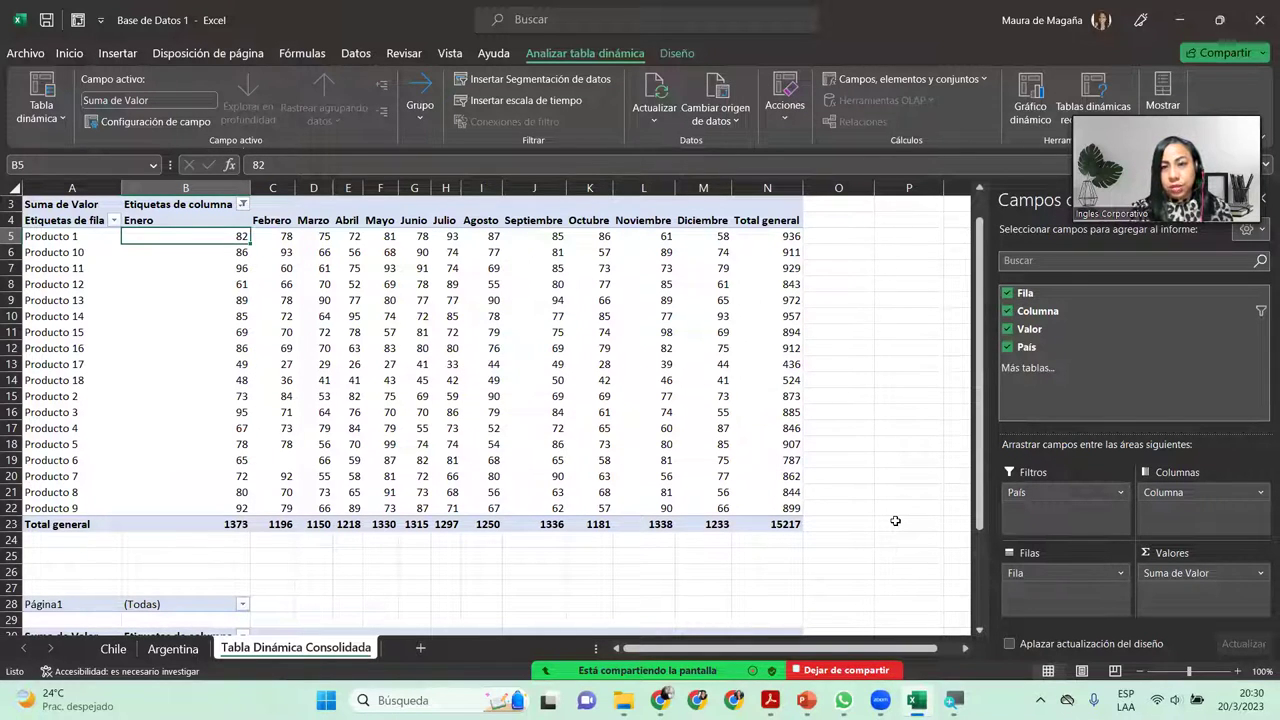
left_click(980, 632)
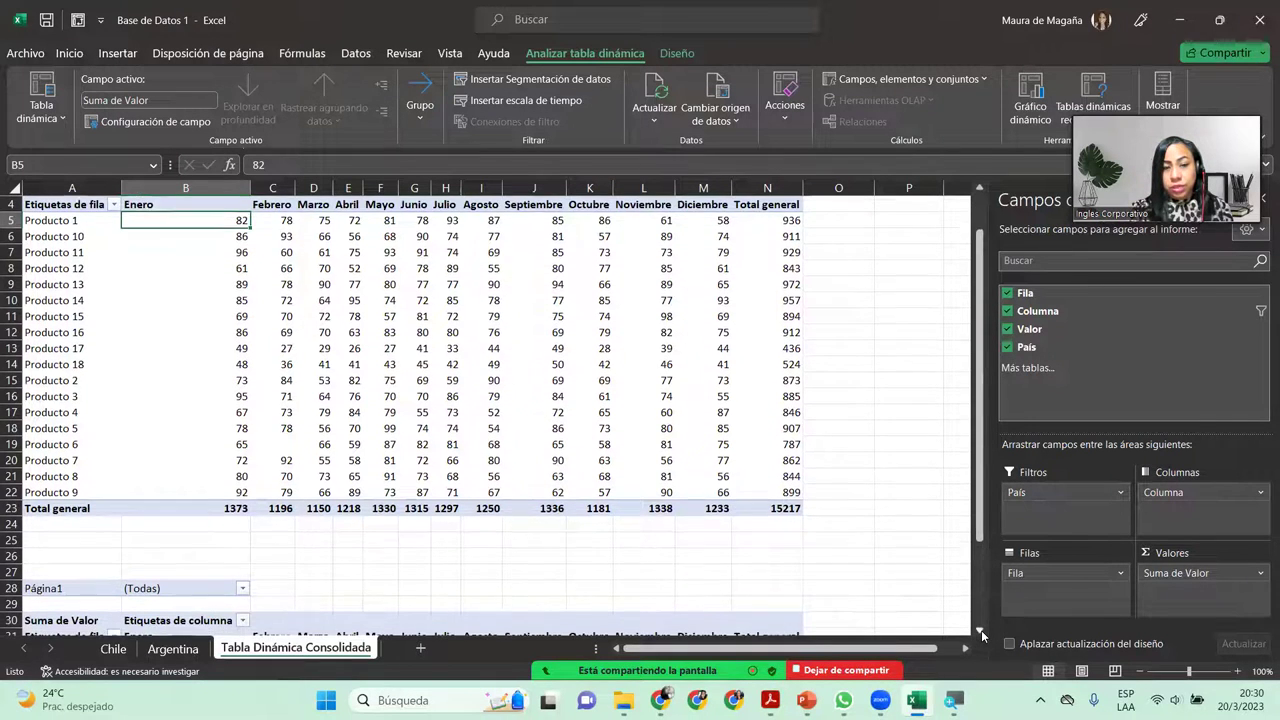
scroll(982, 635, "down", 5)
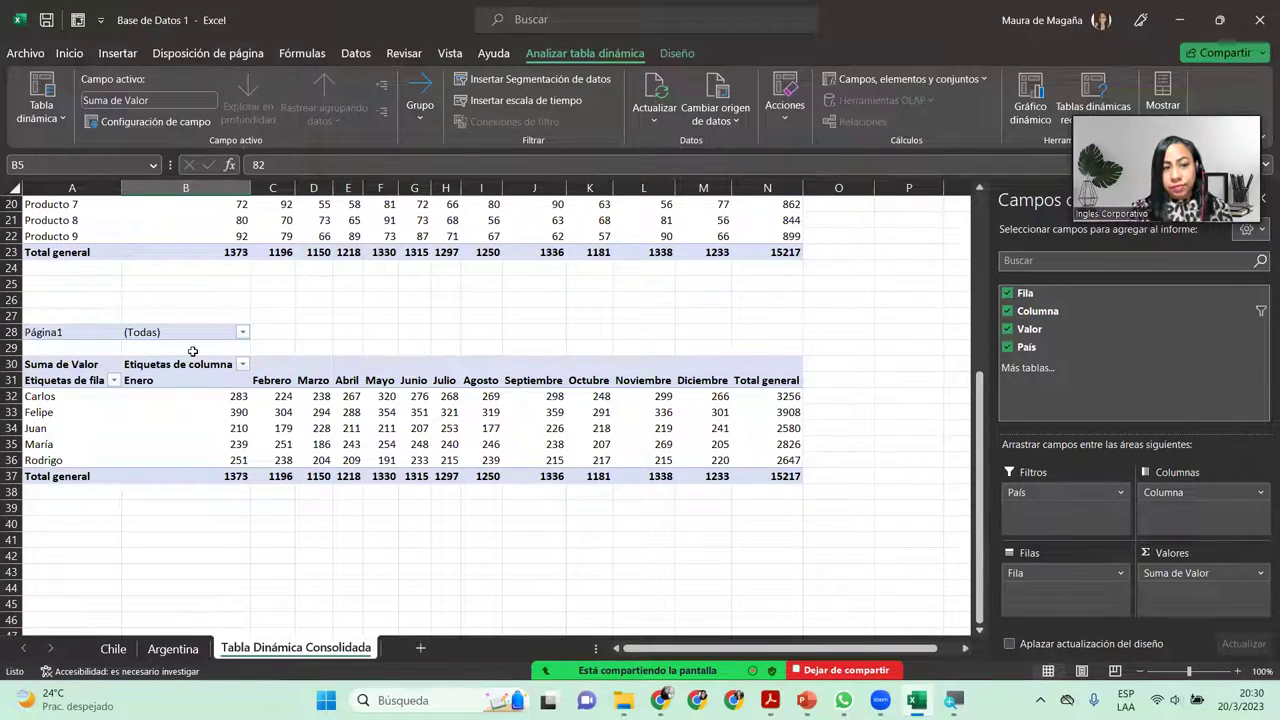
left_click(70, 412)
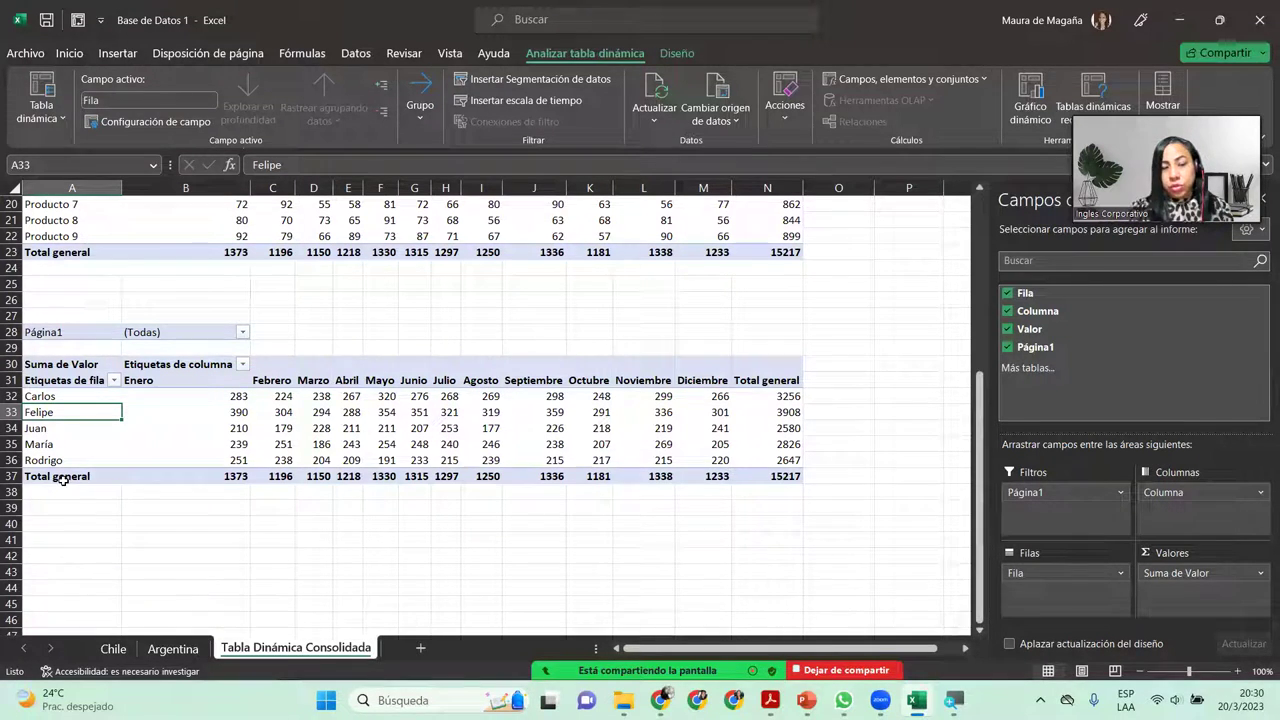
Filter the vendedor pivot table's Página1 field by Elemento1 and after that by Elemento2
left_click(242, 332)
left_click(118, 385)
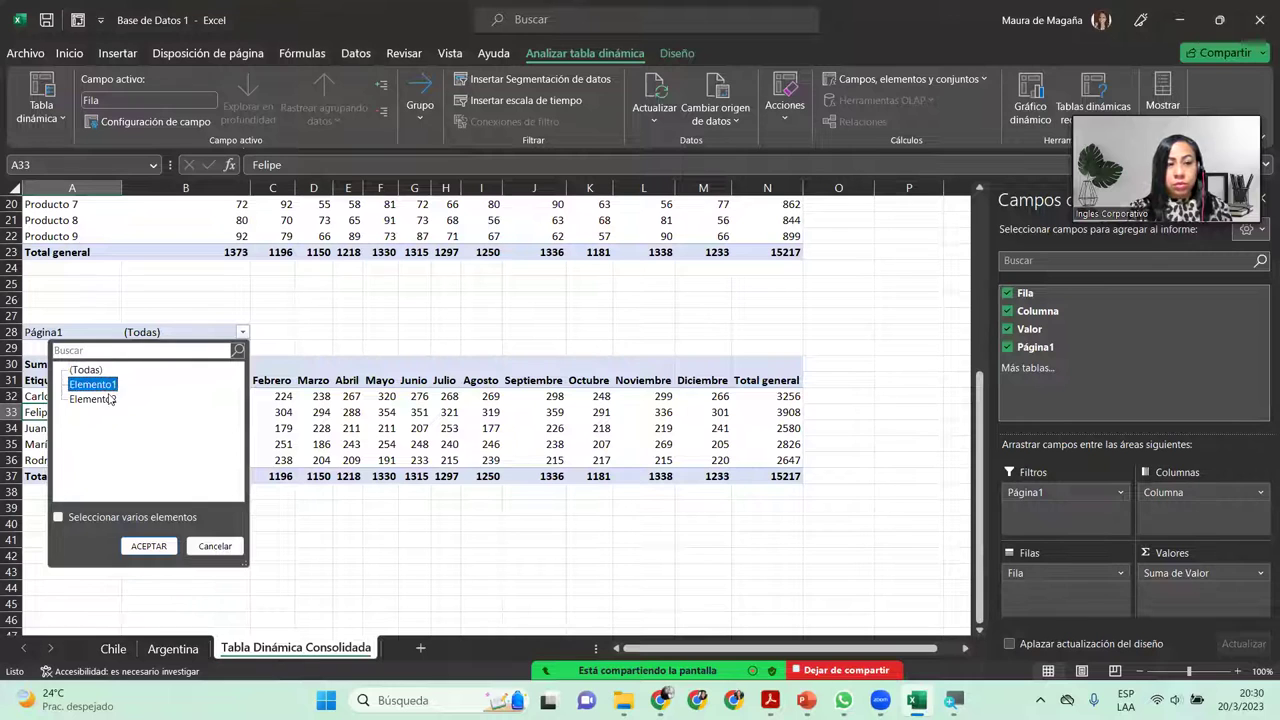
left_click(152, 548)
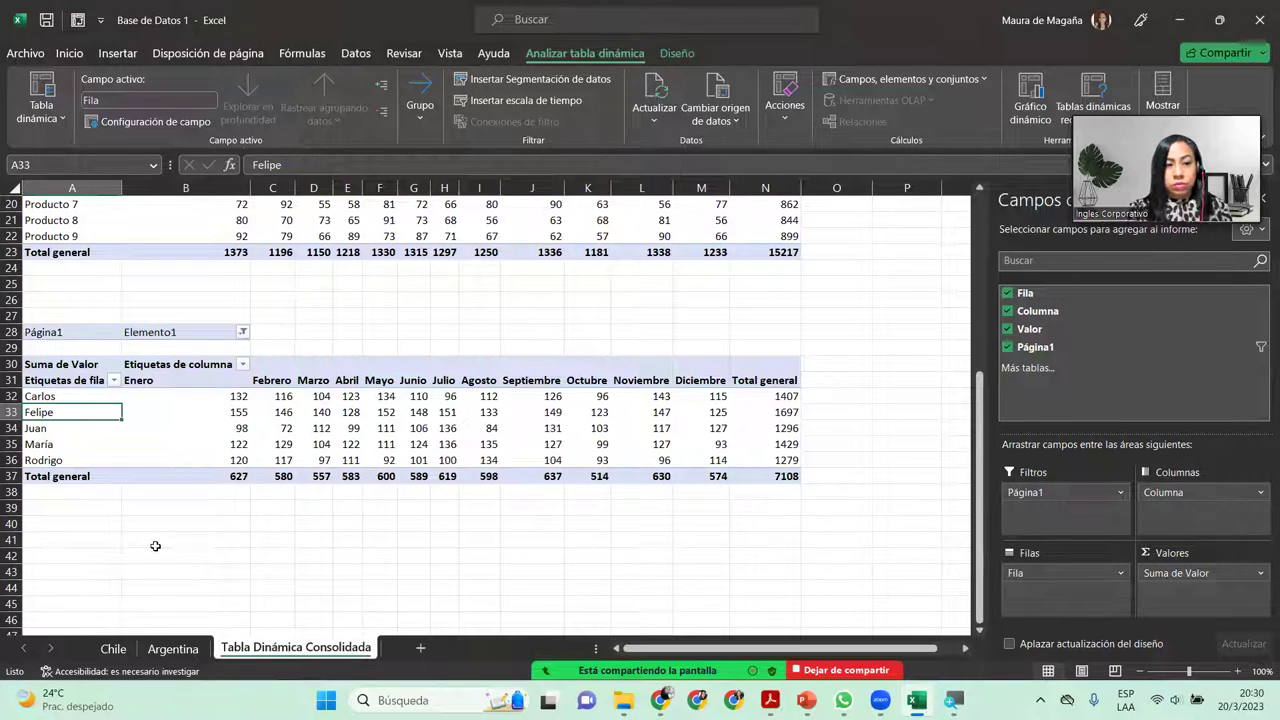
left_click(242, 332)
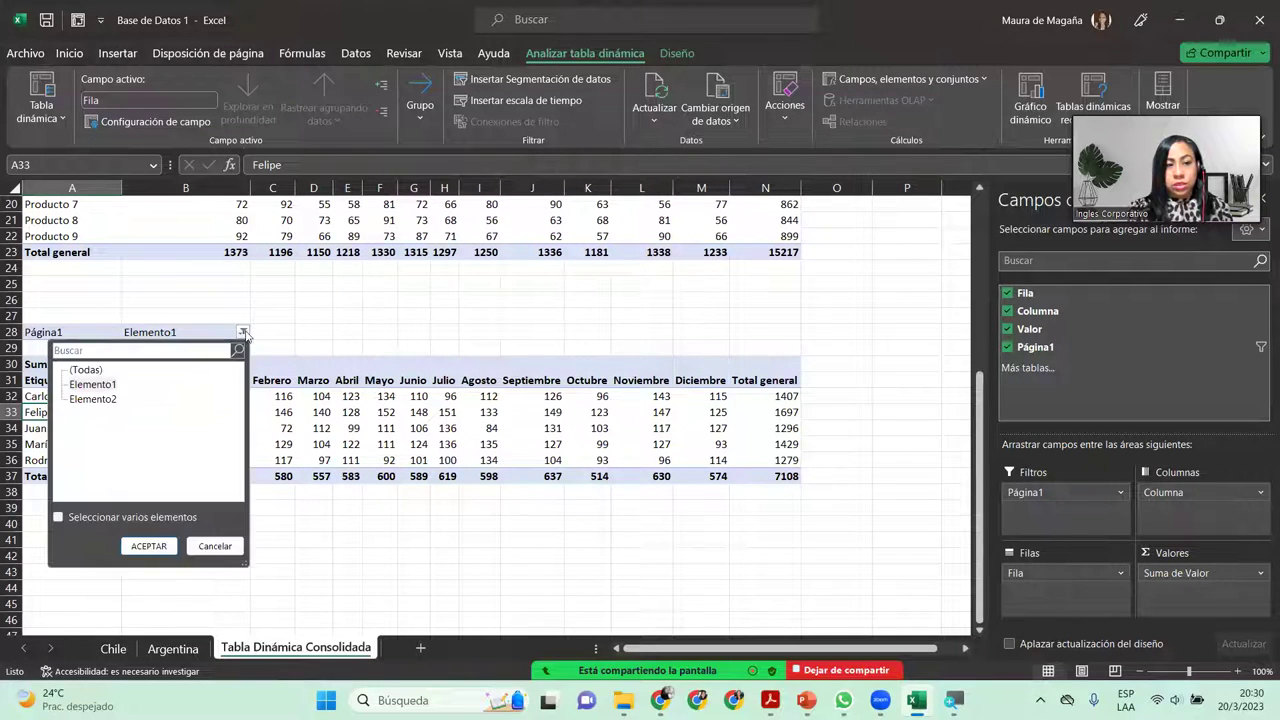
left_click(105, 399)
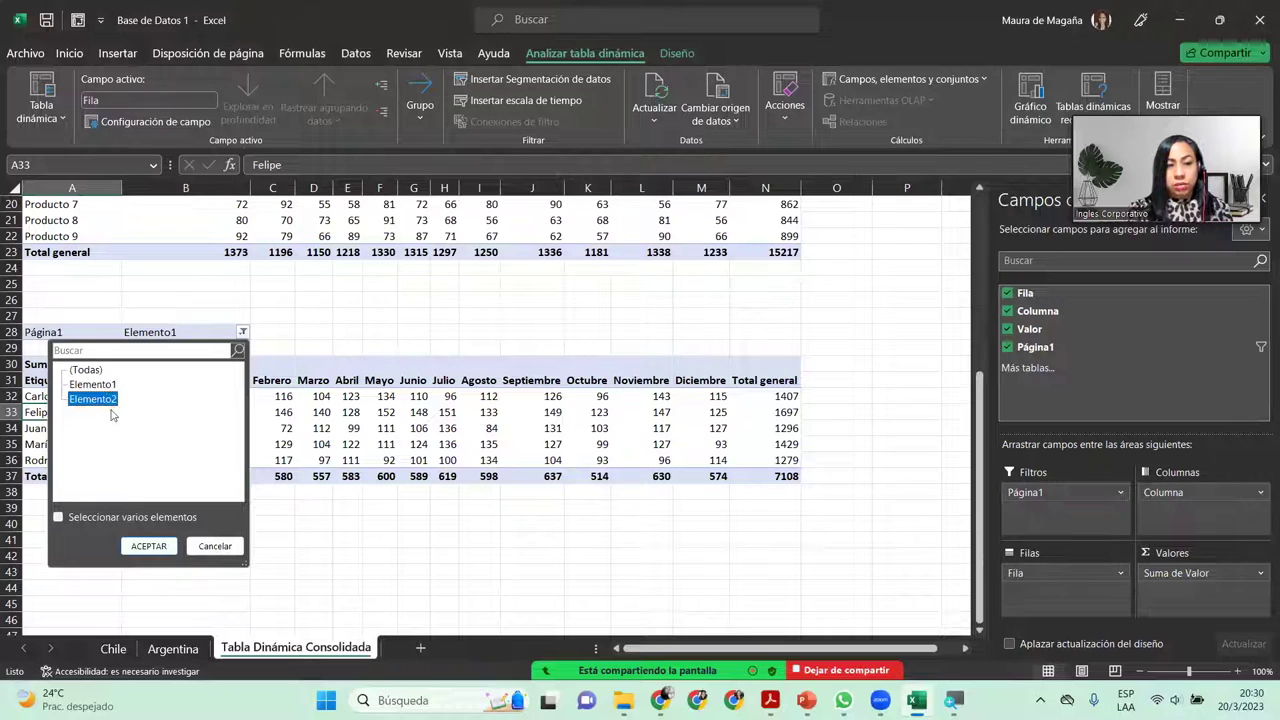
left_click(150, 546)
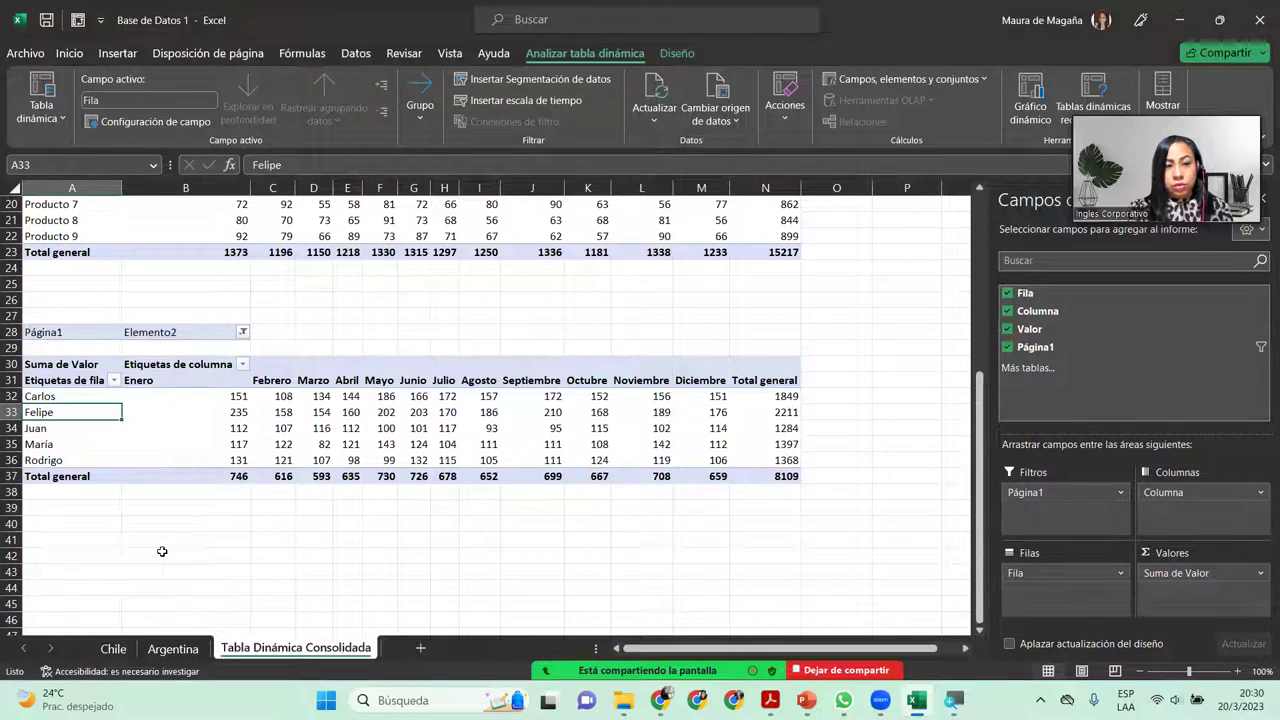
Reset the Página1 filter of the vendedor pivot table to (Todas)
left_click(242, 336)
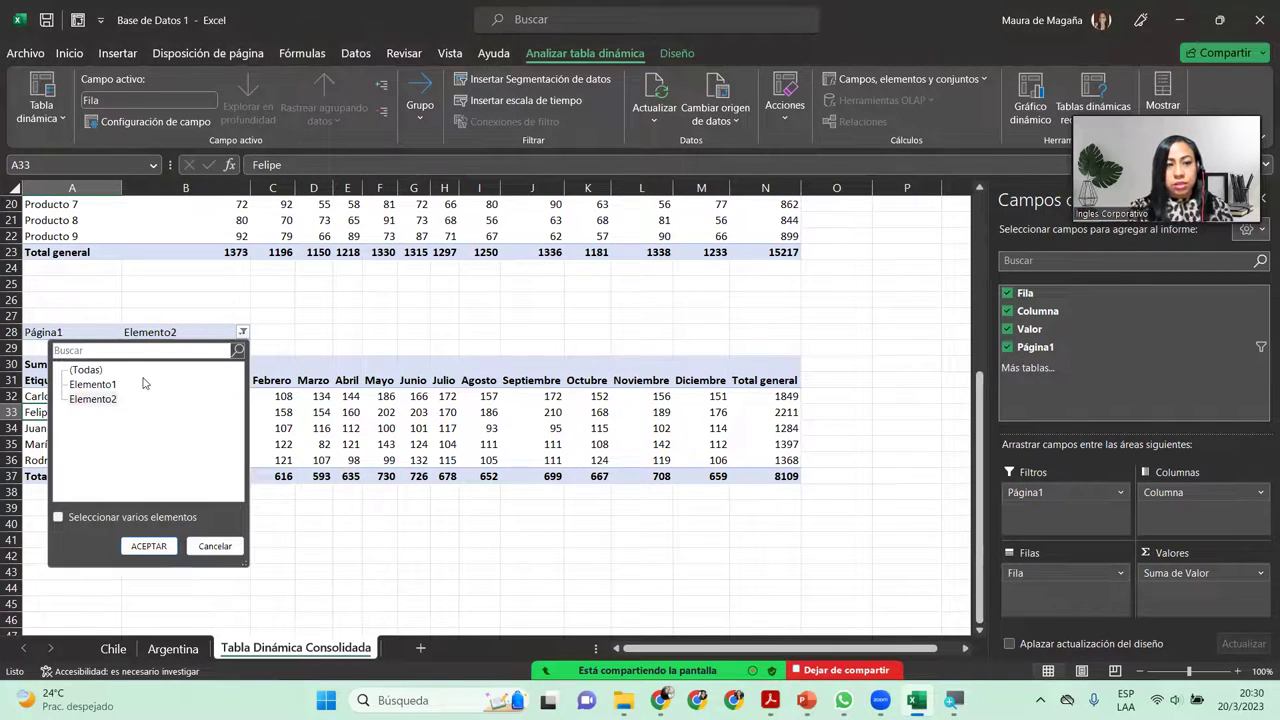
left_click(90, 372)
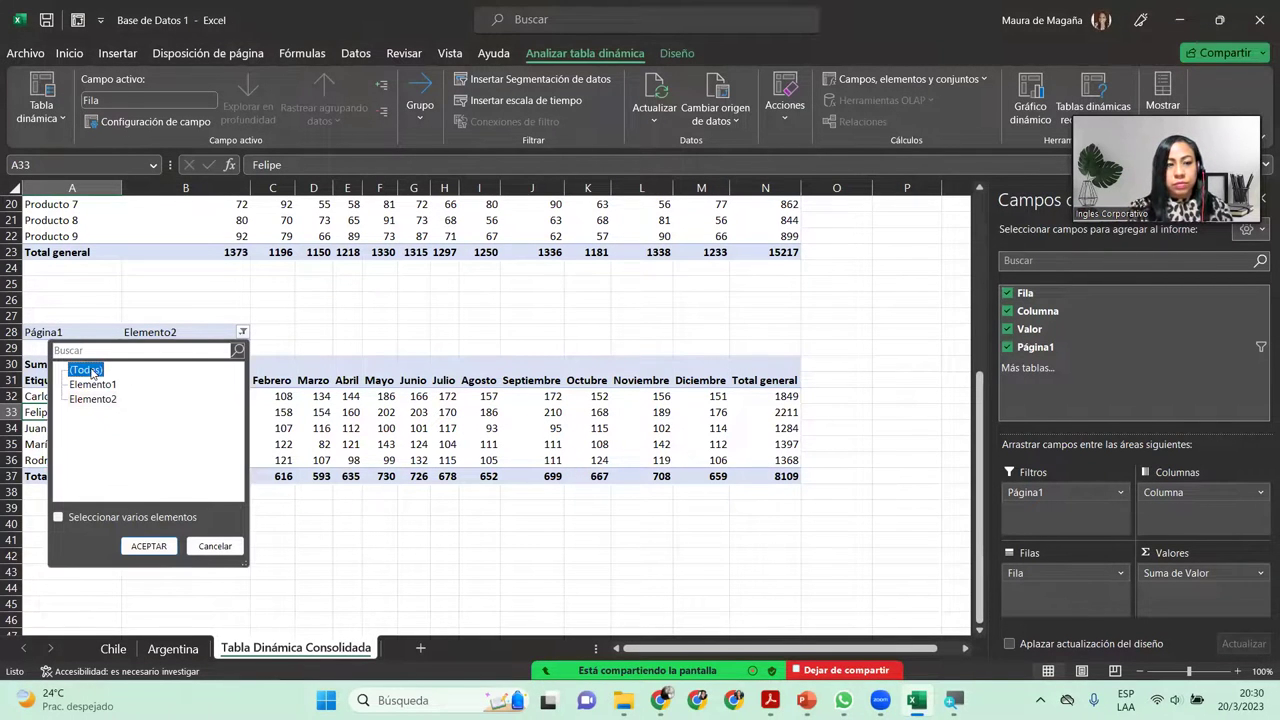
left_click(148, 545)
mouse_move(186, 424)
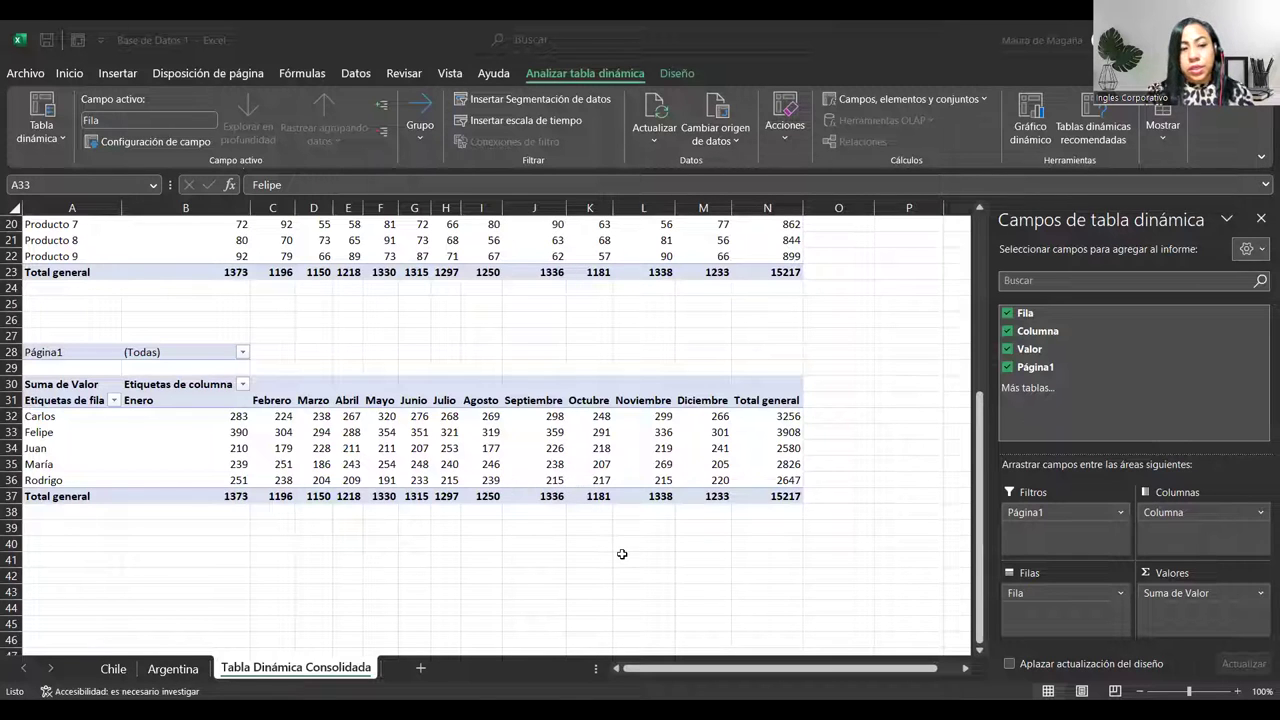
Add a new worksheet after Tabla Dinámica Consolidada and name it Consolidación con otro archivo
key("alt+Tab")
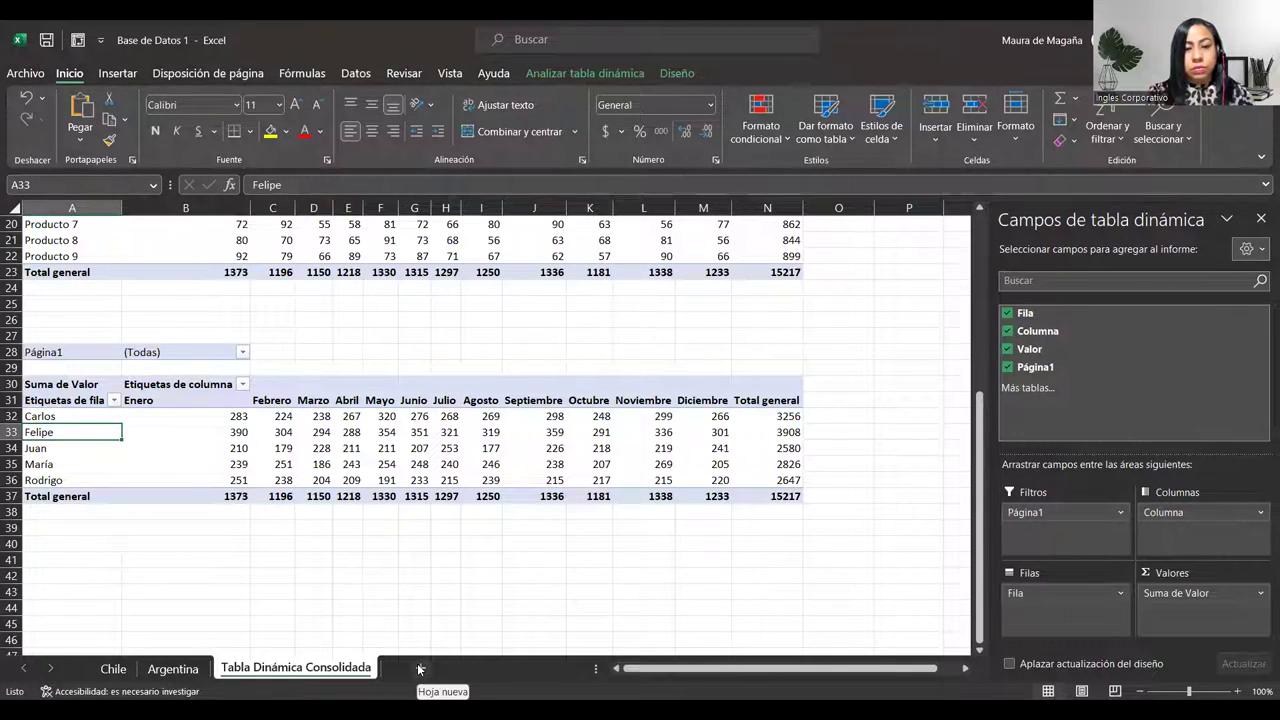
left_click(419, 669)
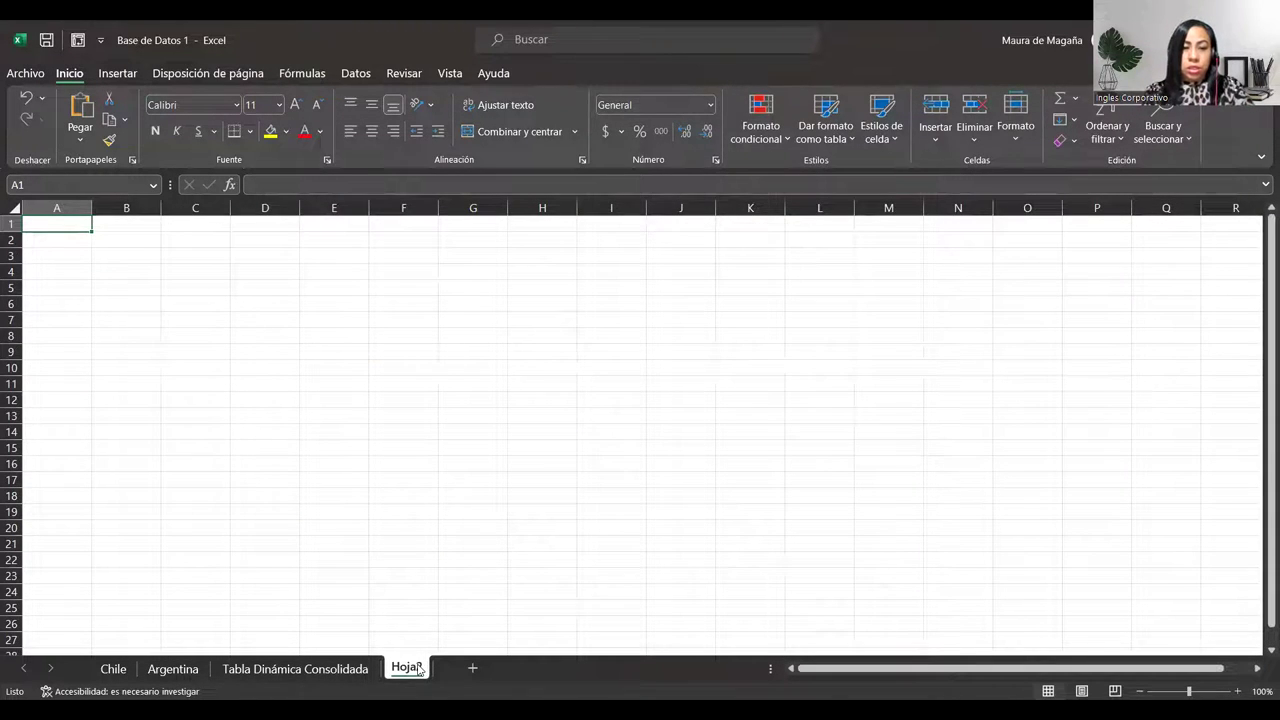
double_click(407, 668)
type("Consolidación con otro archivo")
key("Return")
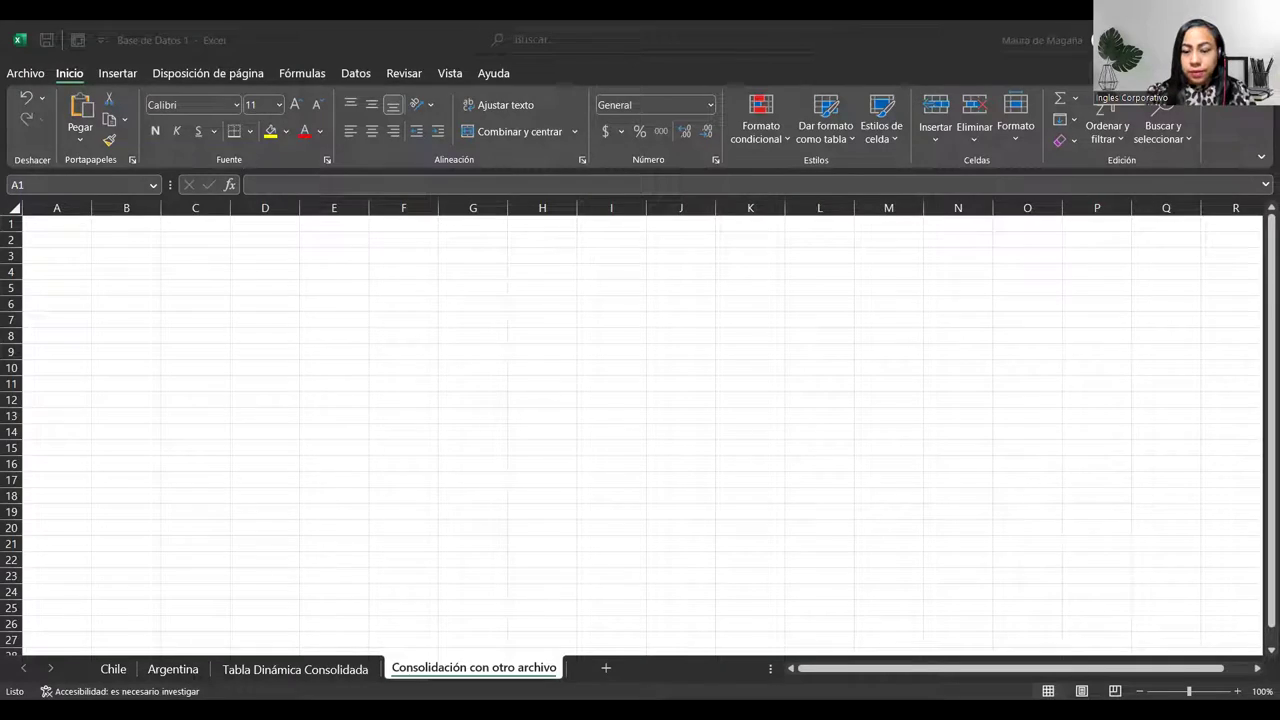
key("alt+s")
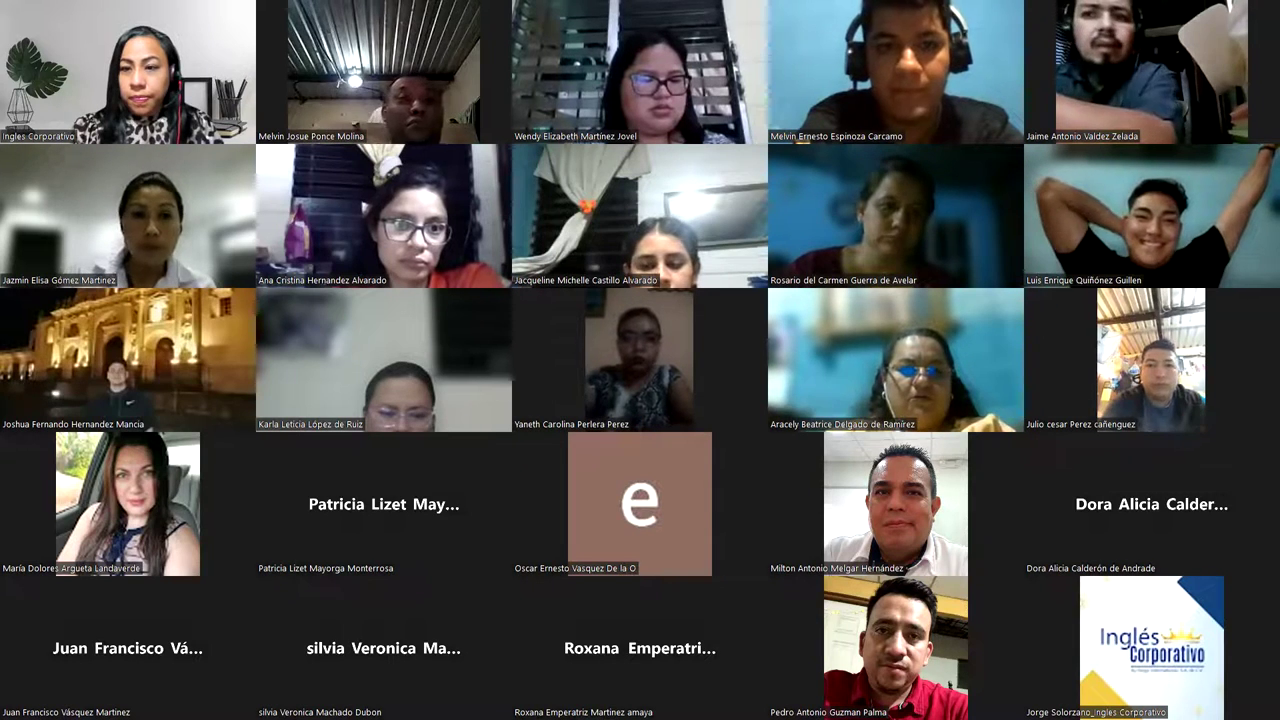
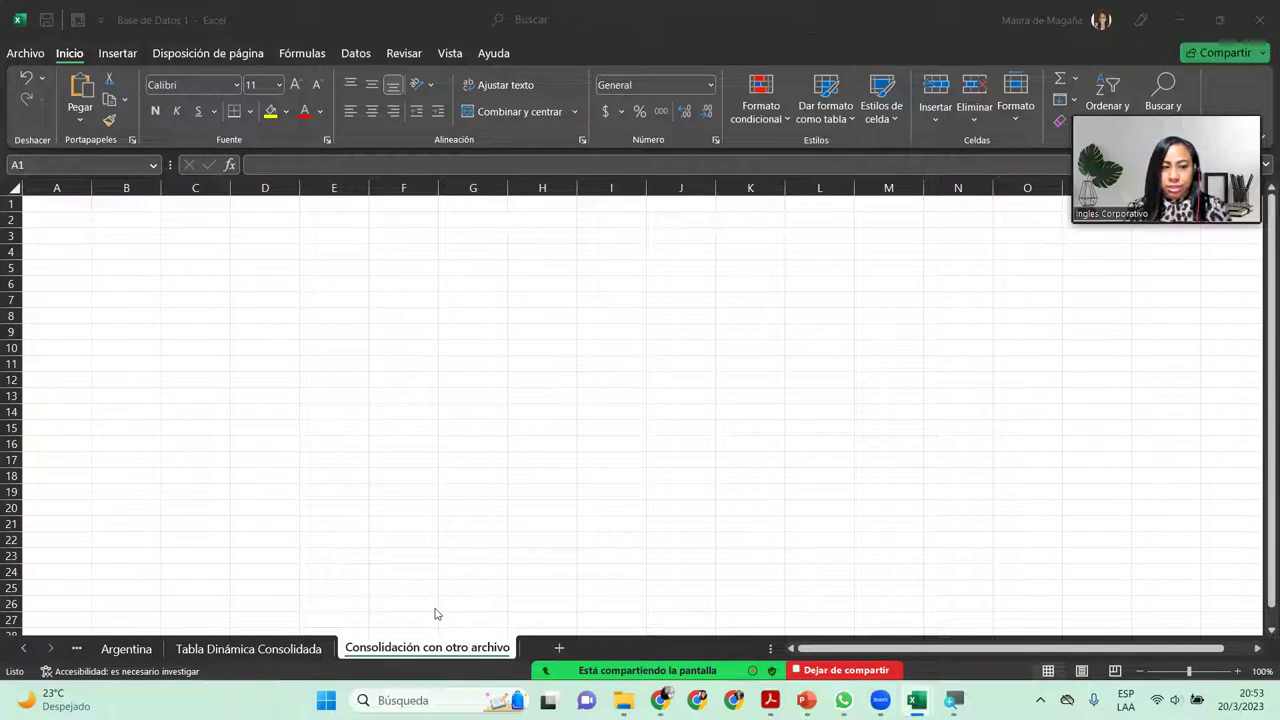
Look at the Colombia and México sheets in the Base de Datos 2 workbook and return to Base de Datos 1
left_click(24, 649)
left_click(24, 649)
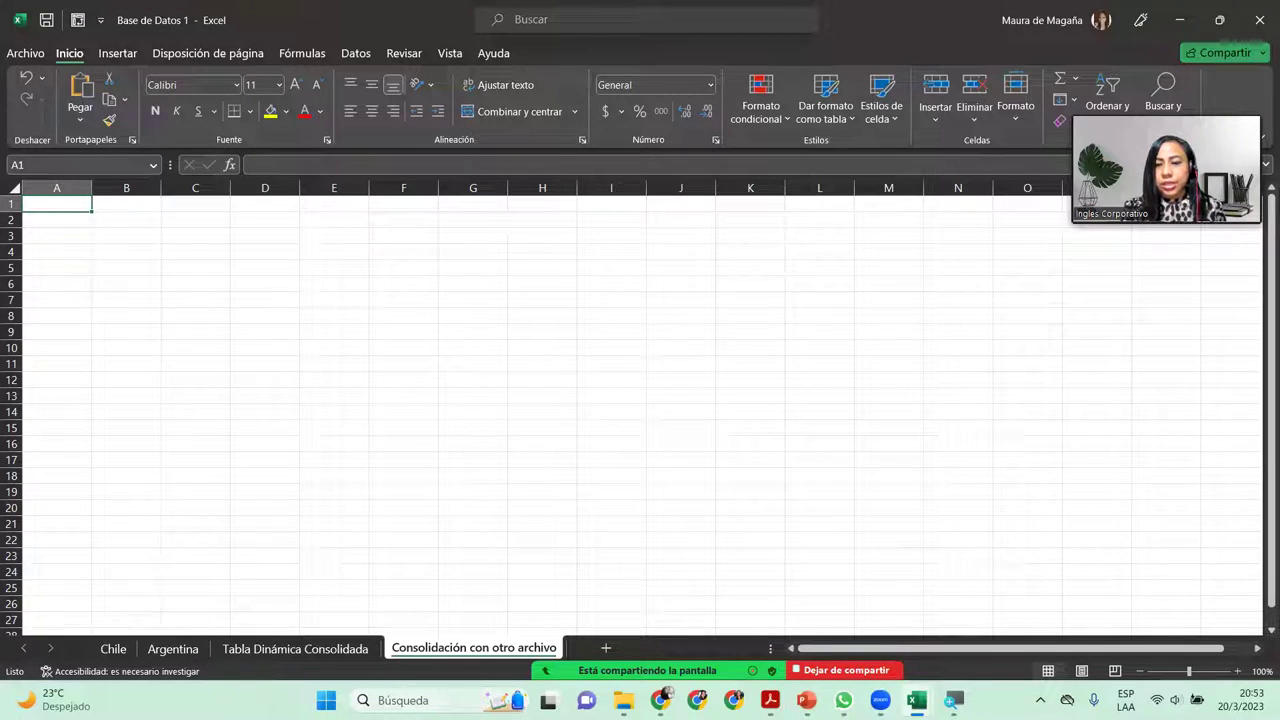
mouse_move(910, 697)
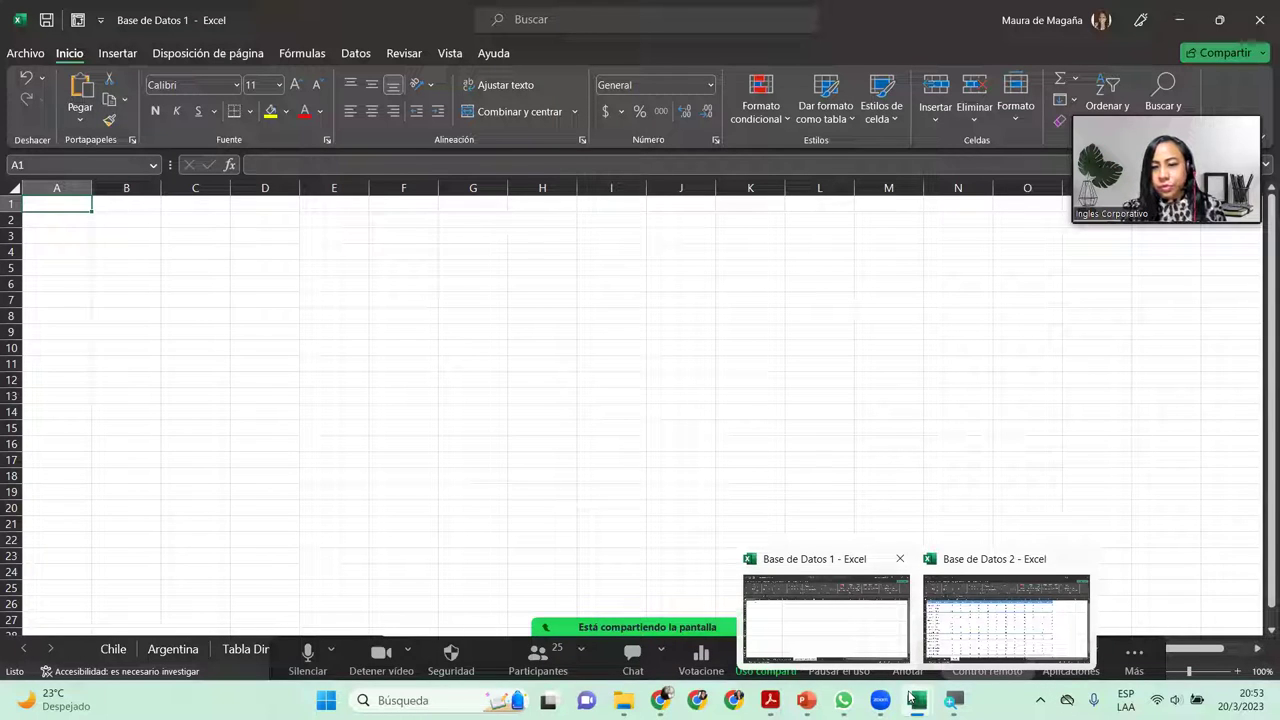
left_click(1005, 615)
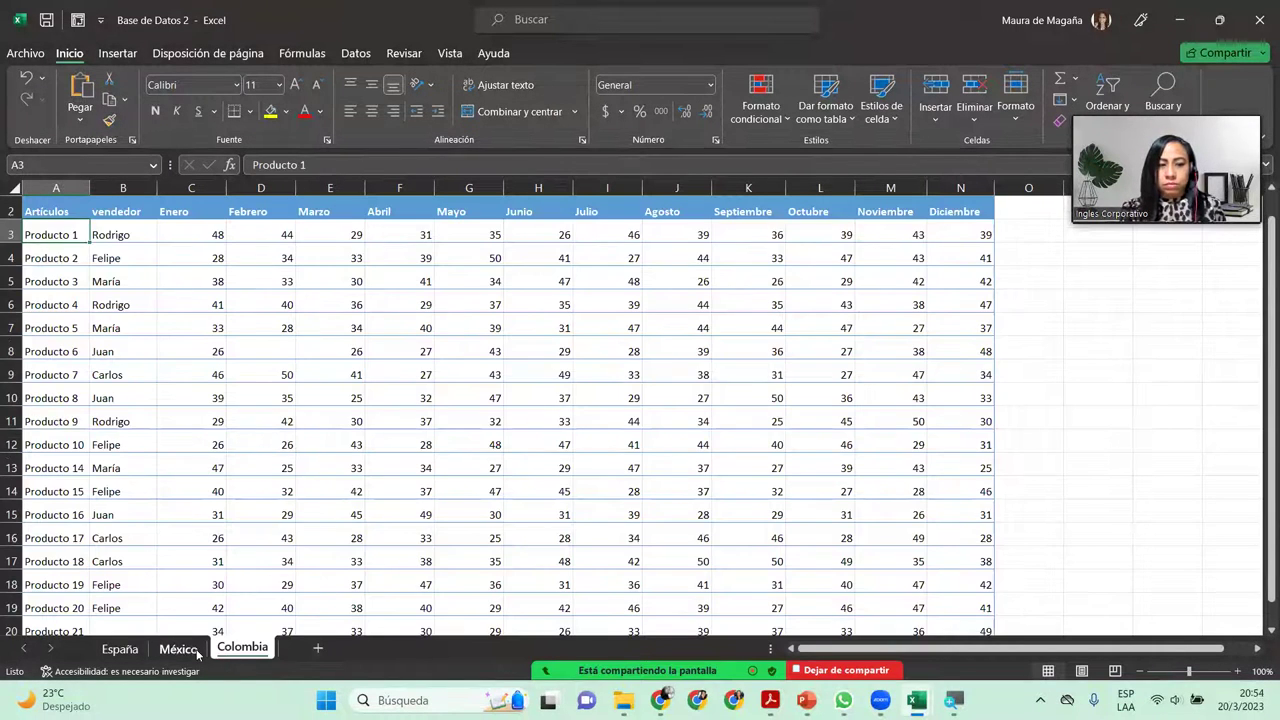
left_click(180, 649)
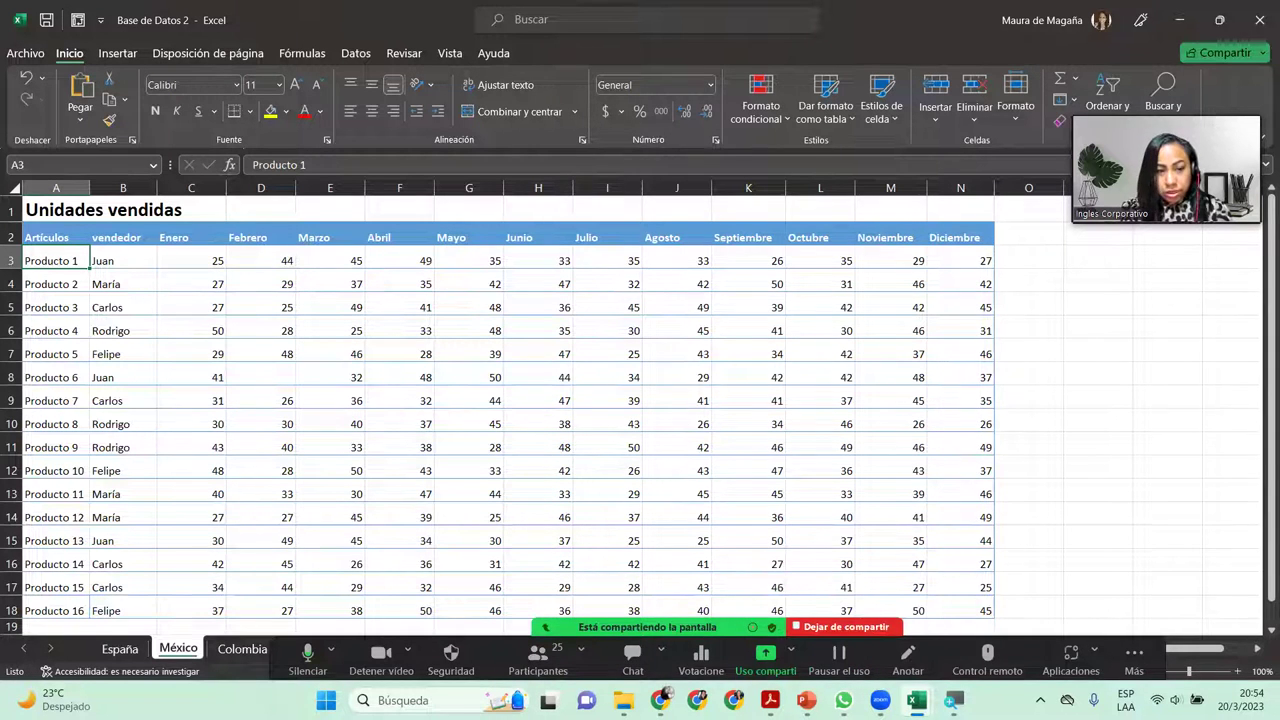
key("alt+Tab")
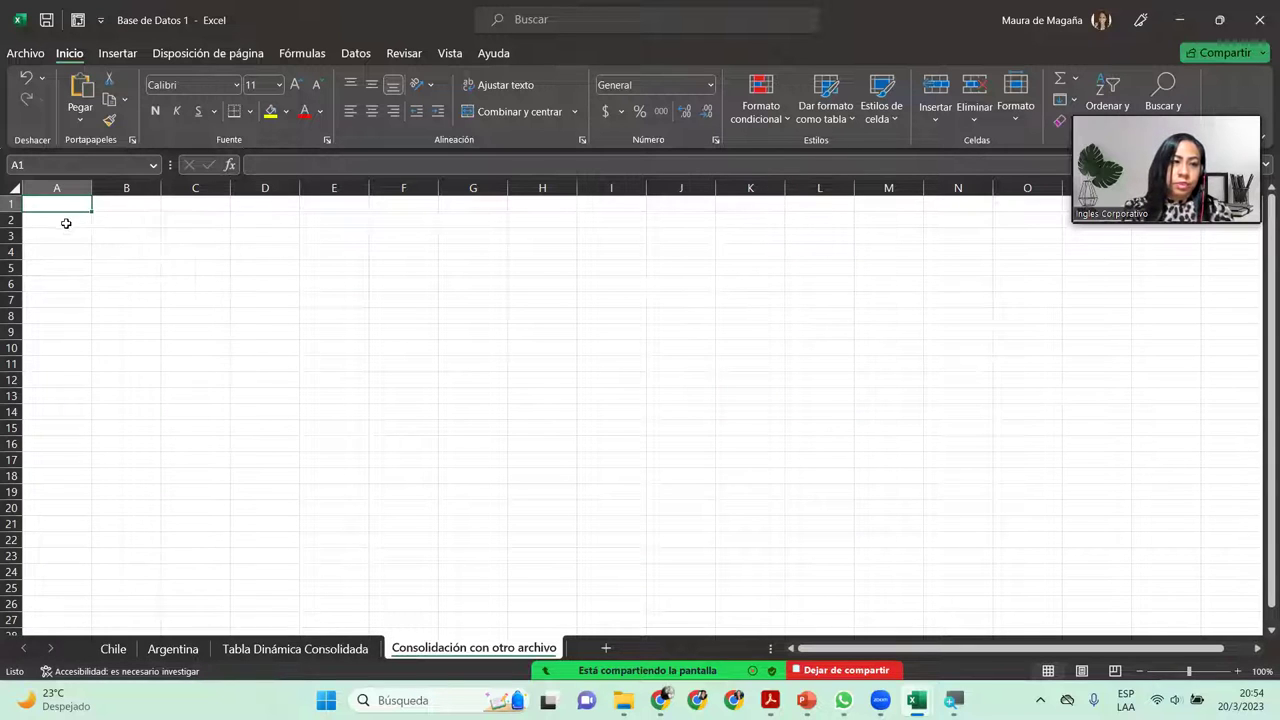
Start a pivot table from multiple consolidation ranges with a single page field on the Consolidación con otro archivo sheet
left_click(78, 20)
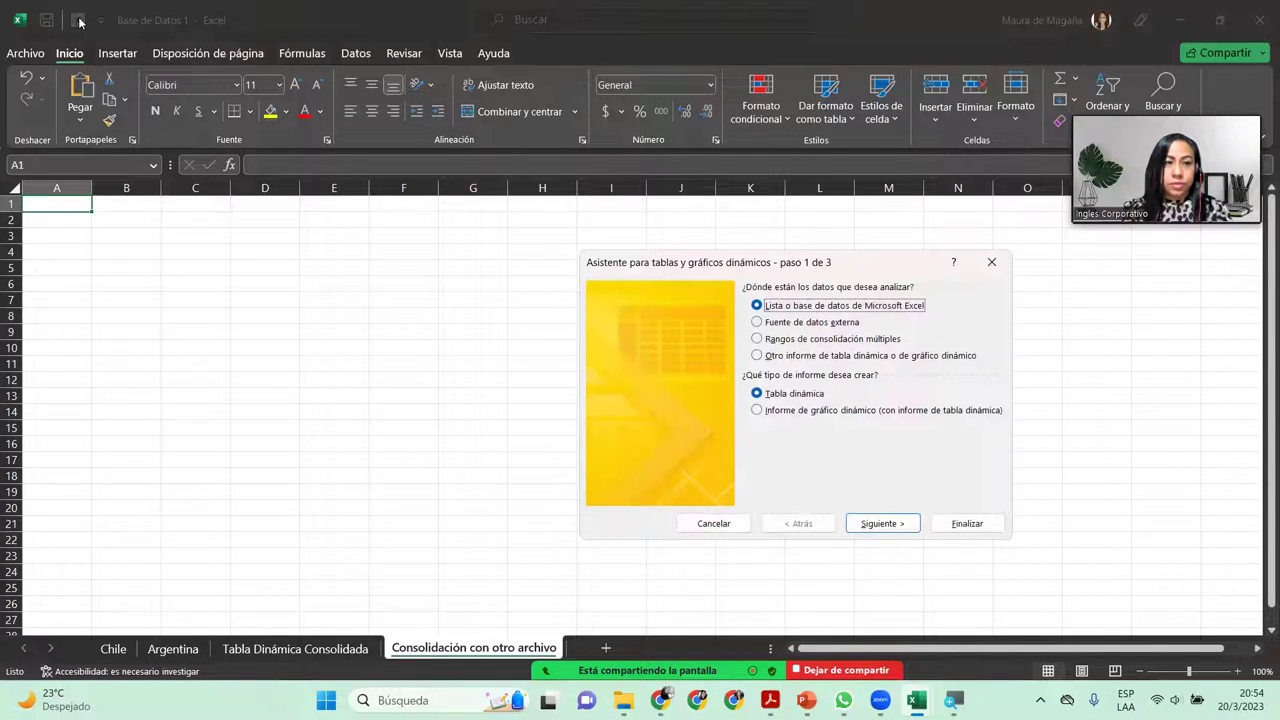
left_click(829, 343)
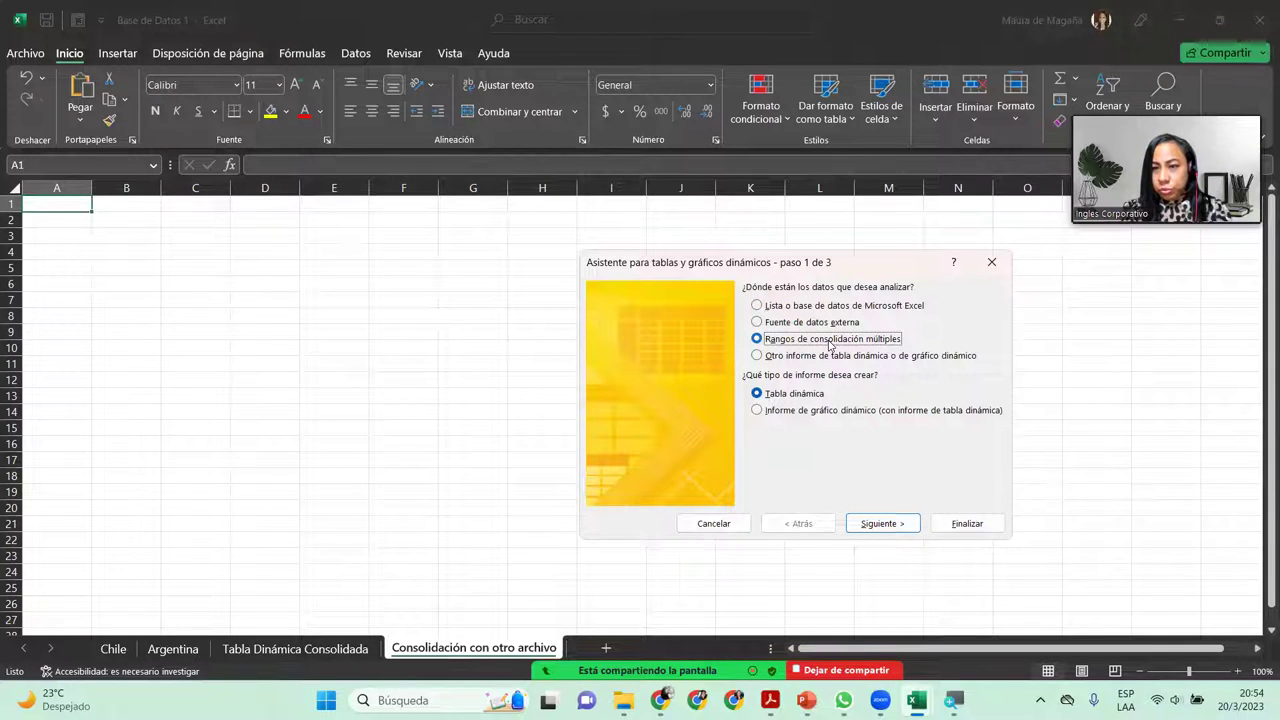
left_click(882, 520)
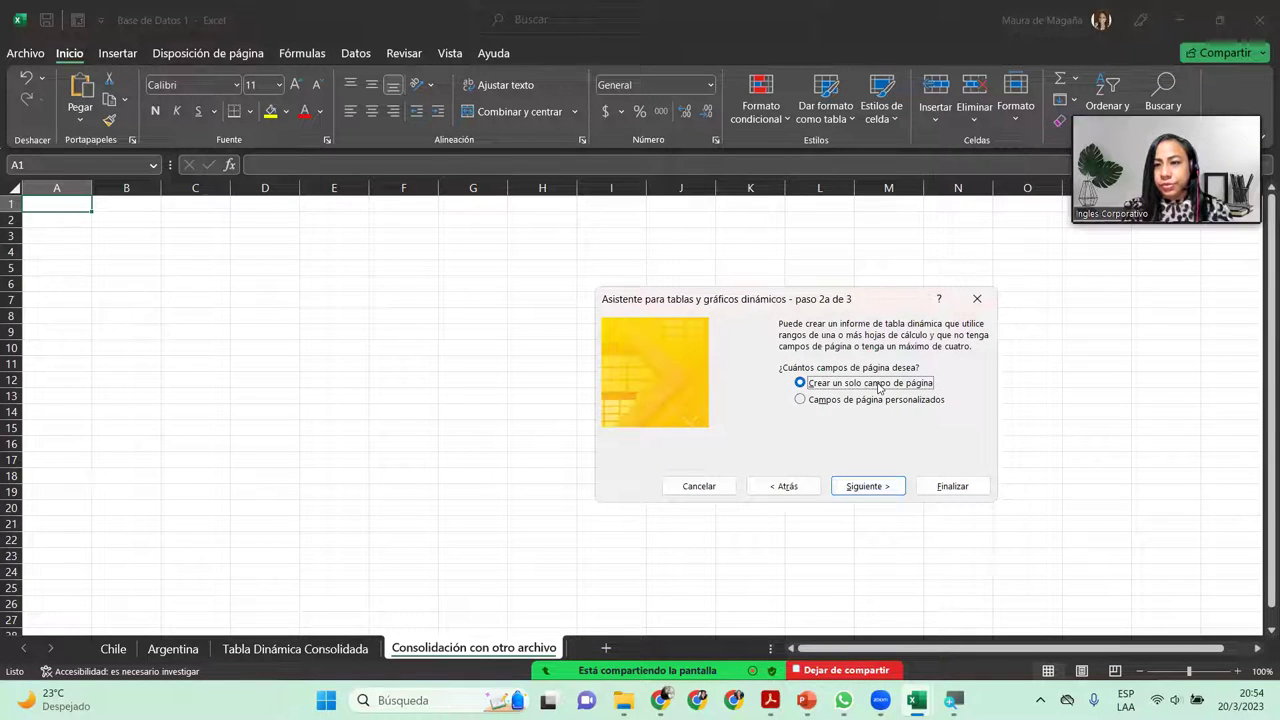
left_click(868, 488)
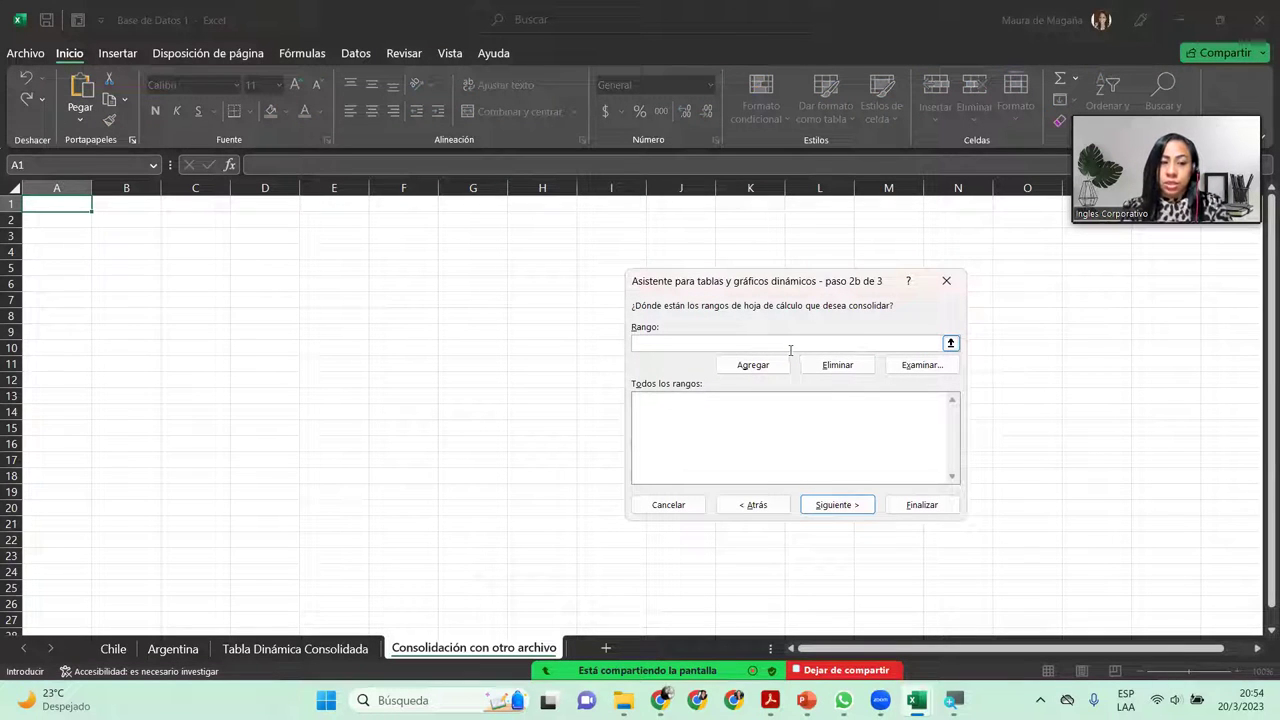
Add the range Chile!$B$2:$N$20, starting at the vendedor column, to the consolidation ranges and clear the range entry
left_click(125, 648)
left_click(142, 216)
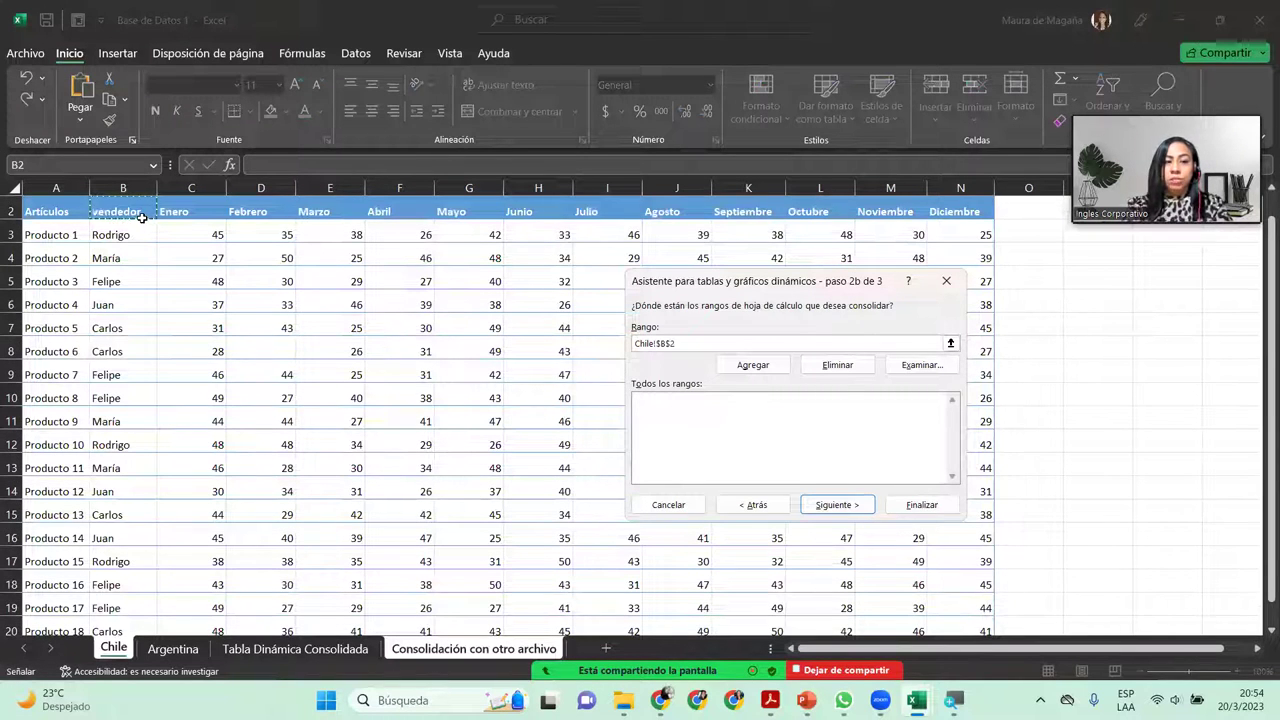
key("ctrl+shift+Down")
key("ctrl+shift+Right")
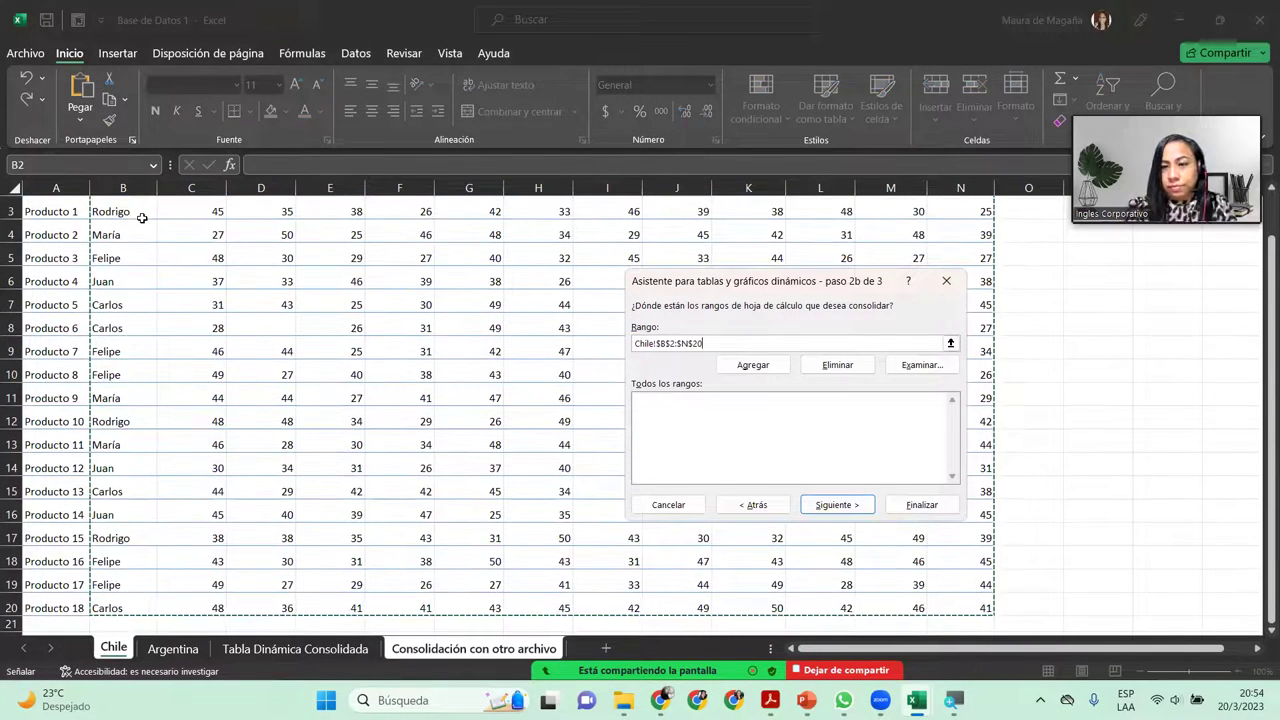
left_click(744, 369)
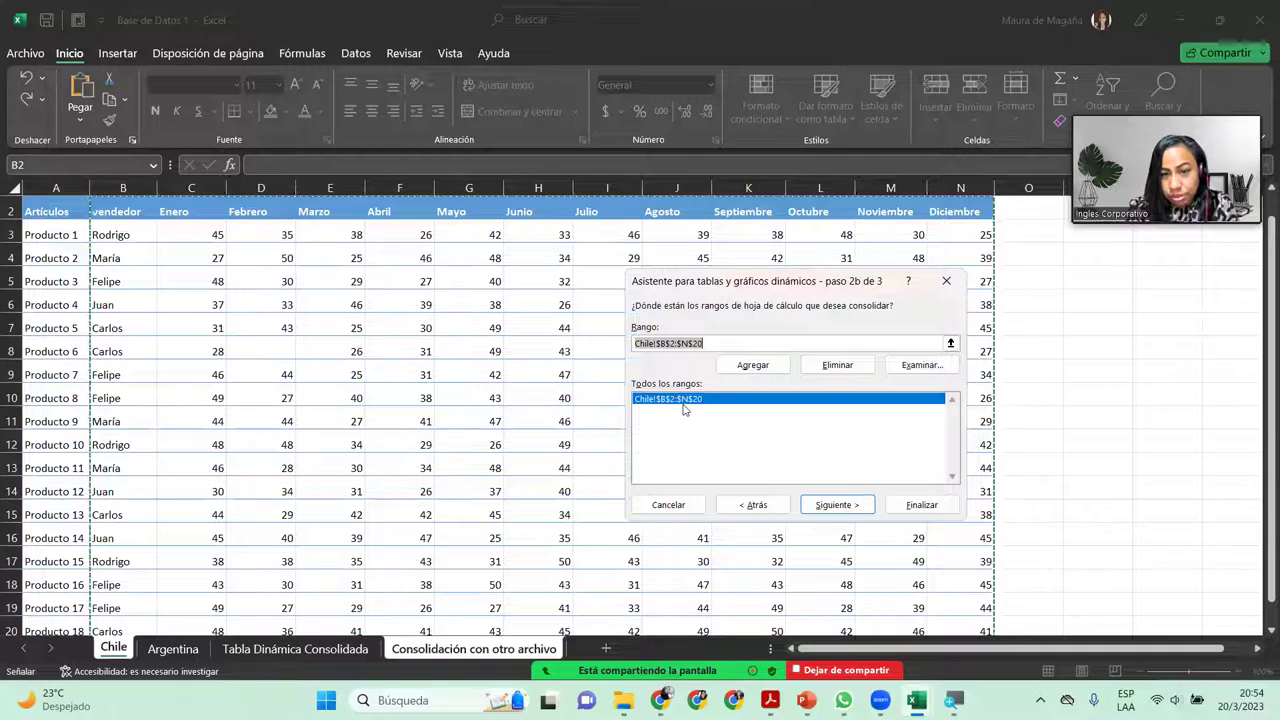
left_click(686, 406)
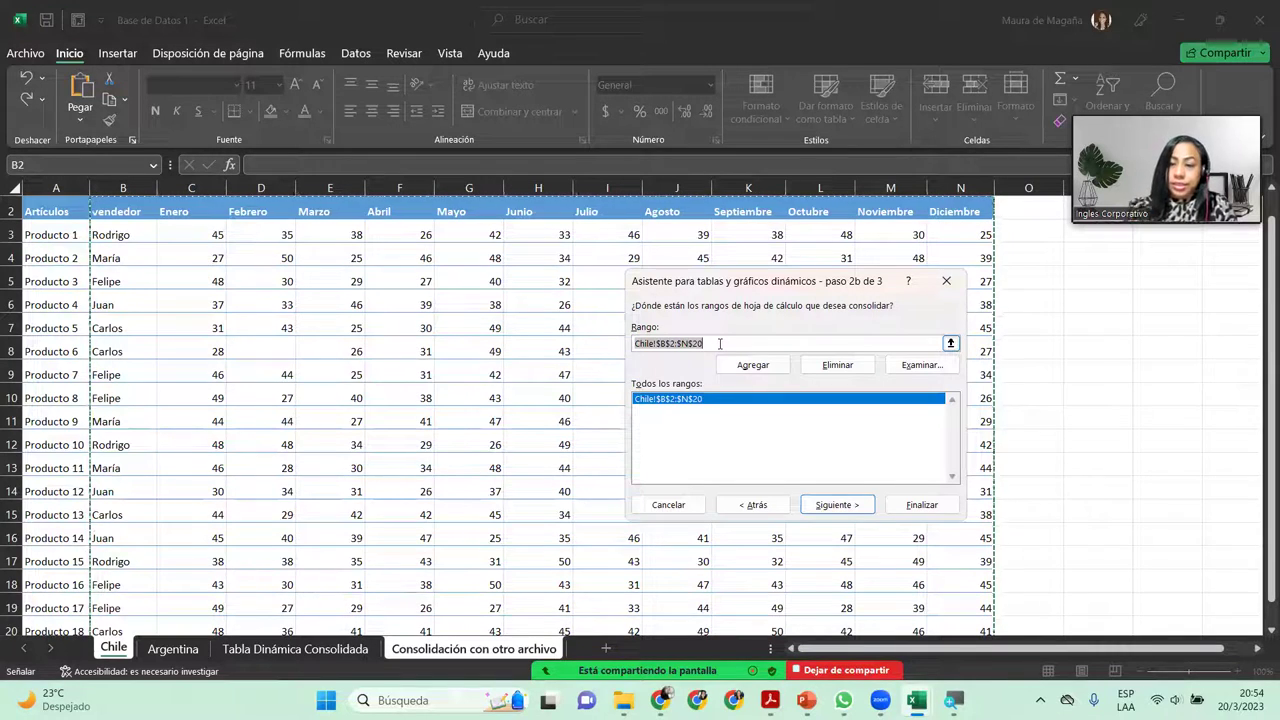
key("Delete")
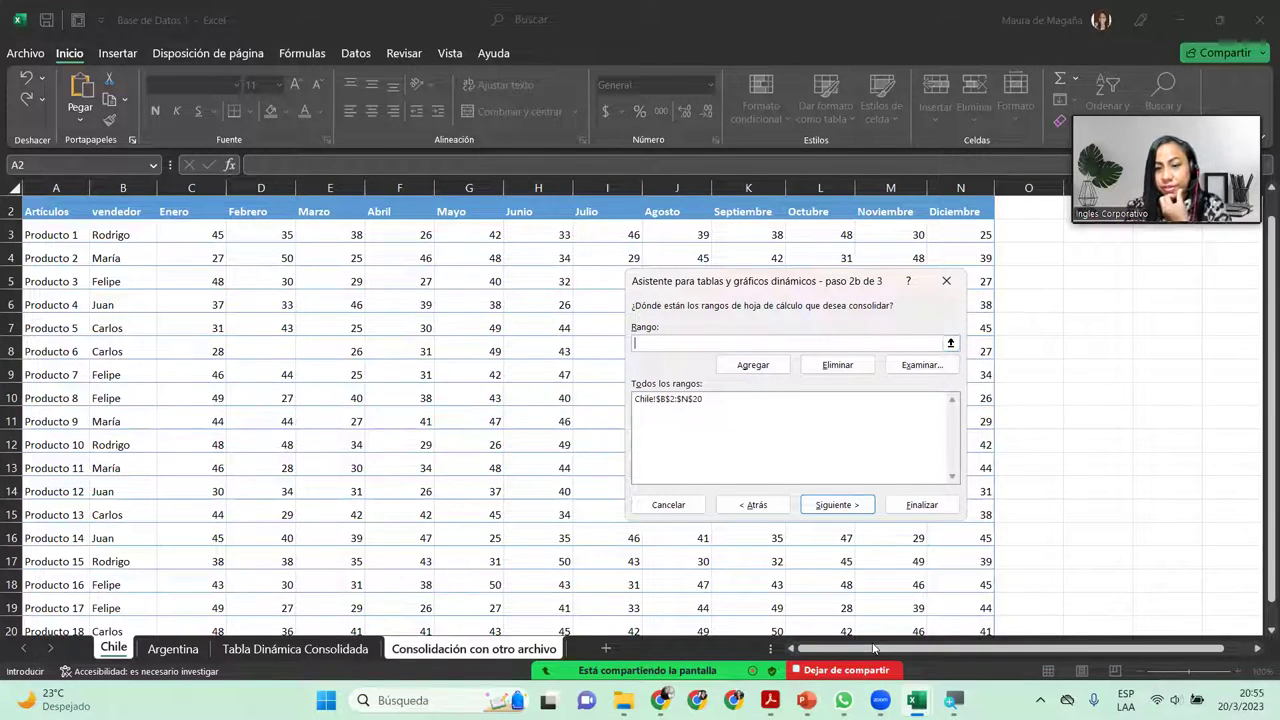
Add the range B2:N18 from the México sheet of the Base de Datos 2 workbook to the consolidation ranges
mouse_move(915, 698)
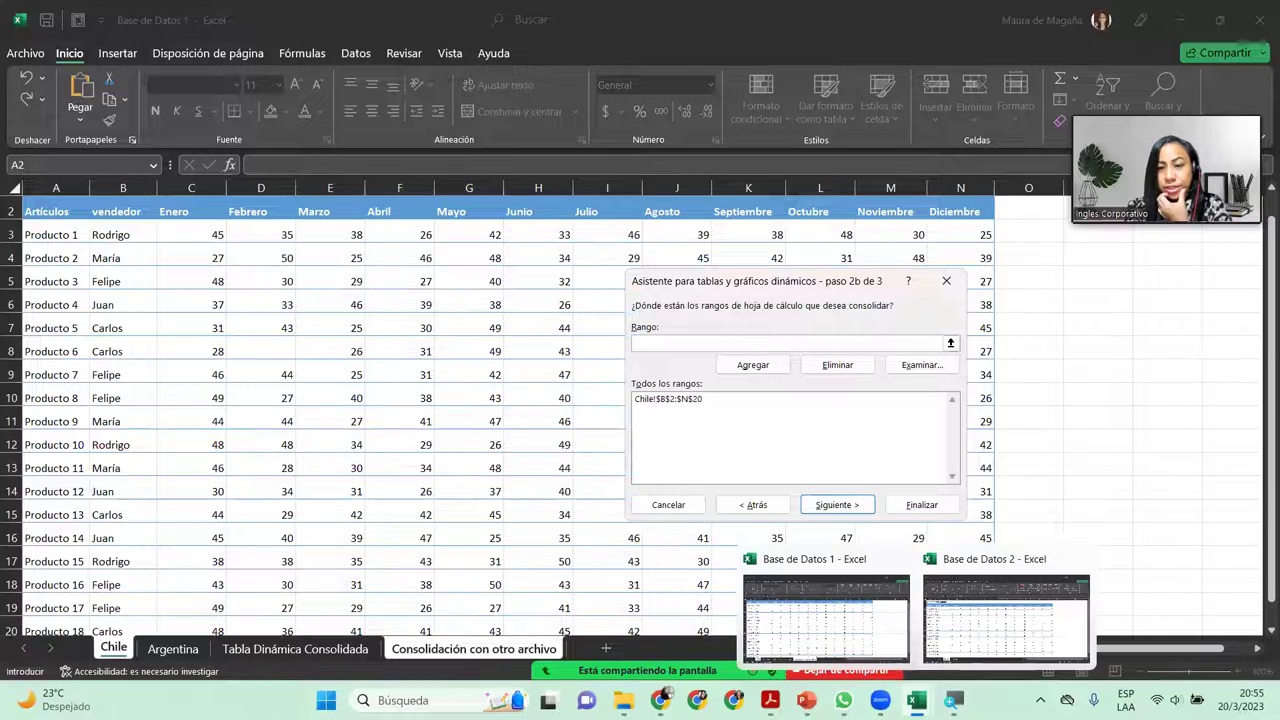
left_click(990, 650)
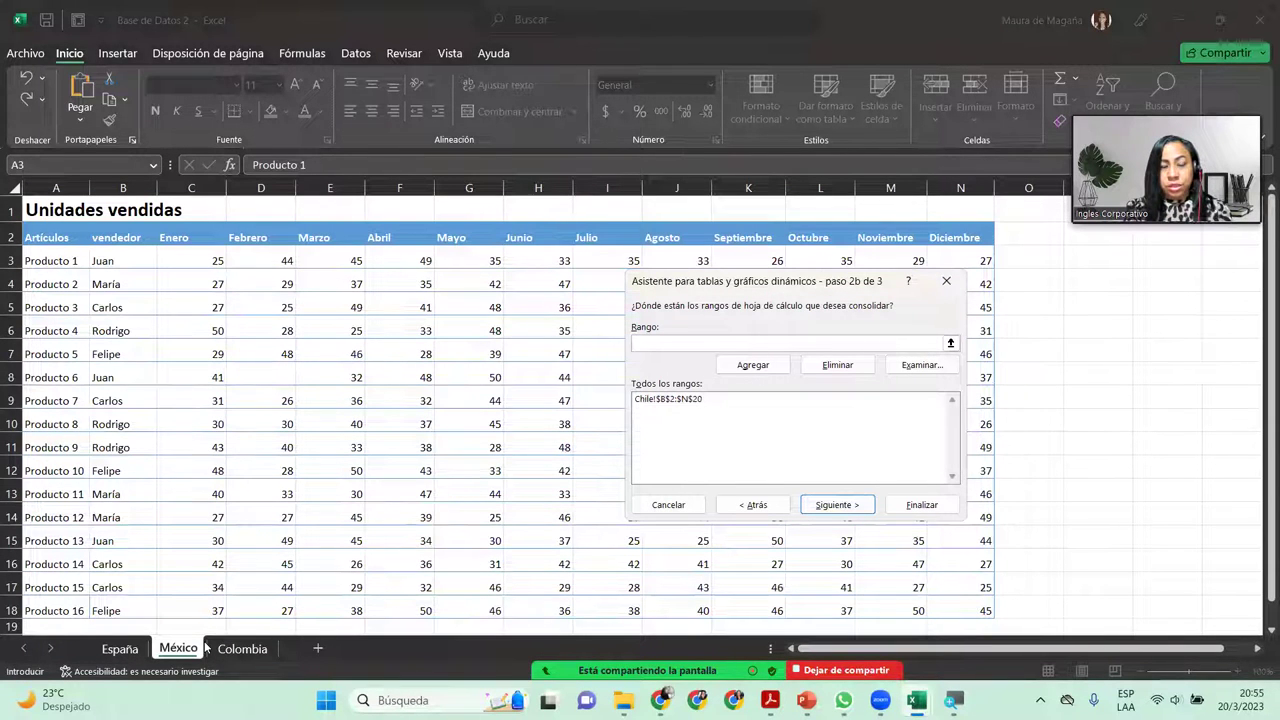
left_click(124, 241)
key("ctrl+shift+Down")
key("ctrl+shift+Right")
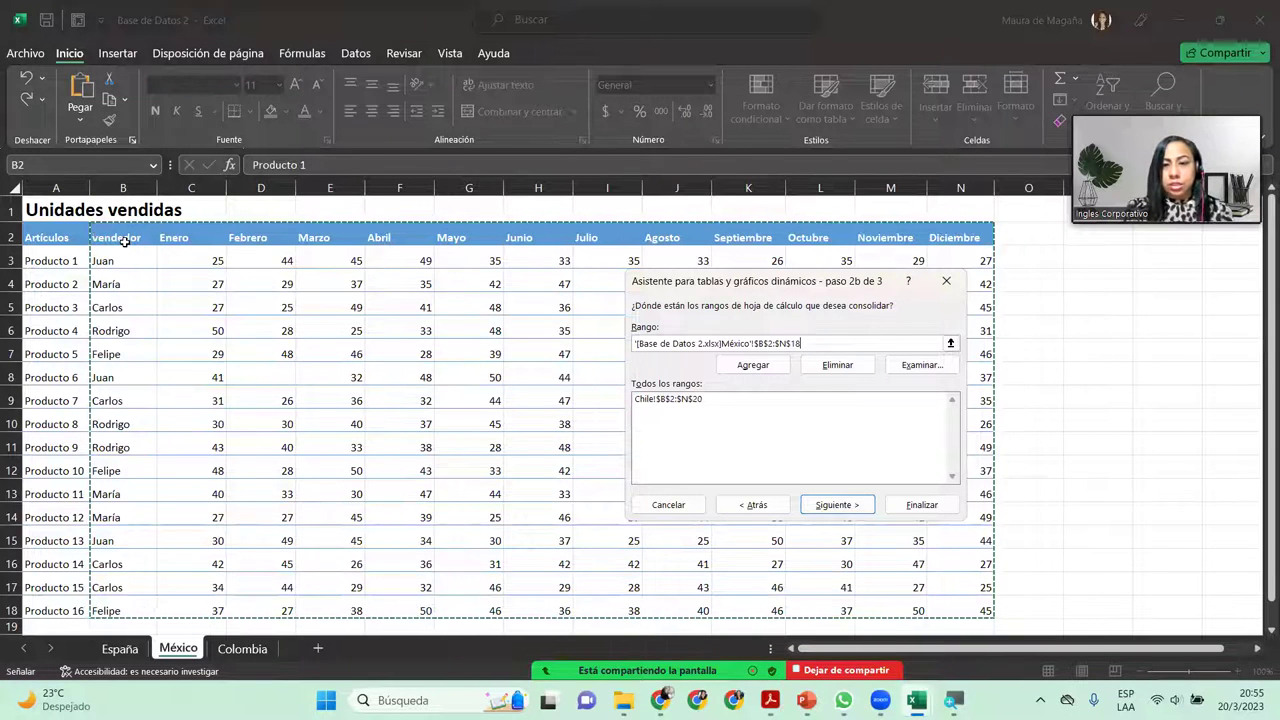
left_click(749, 370)
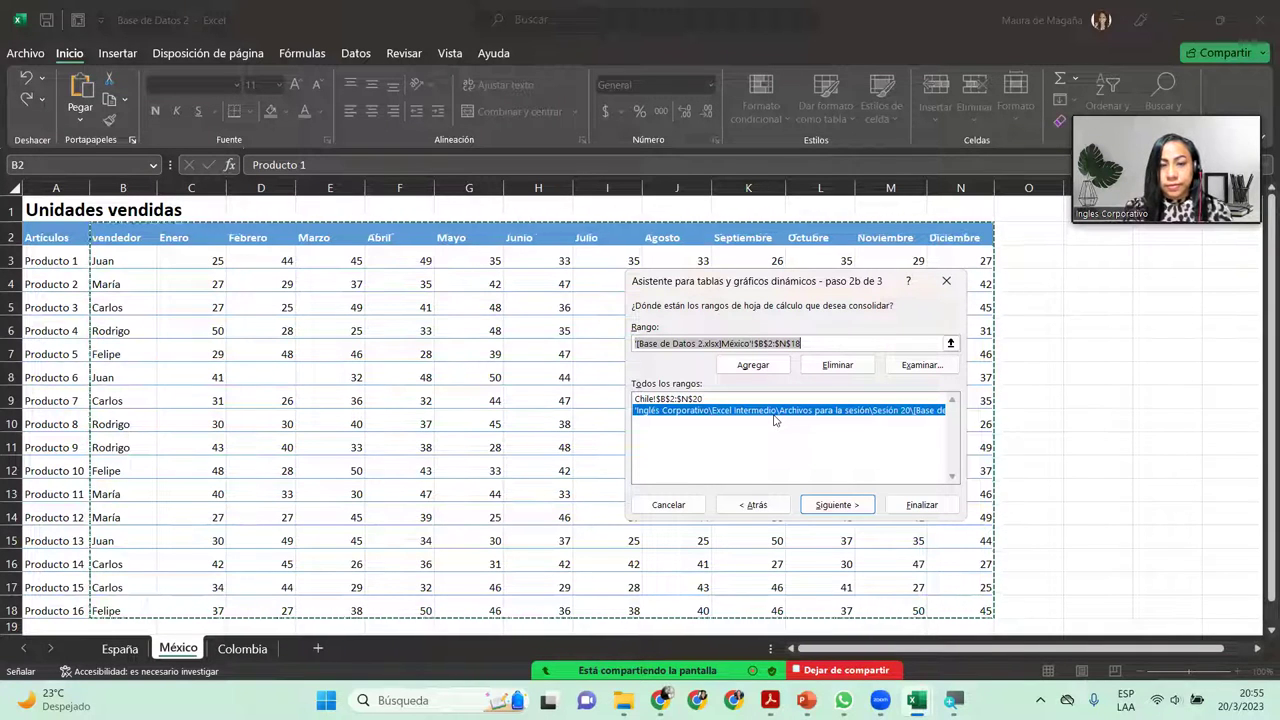
Create the pivot table on the existing sheet at $A$3 and return to Base de Datos 1 to look over its vendedor rows
left_click(838, 505)
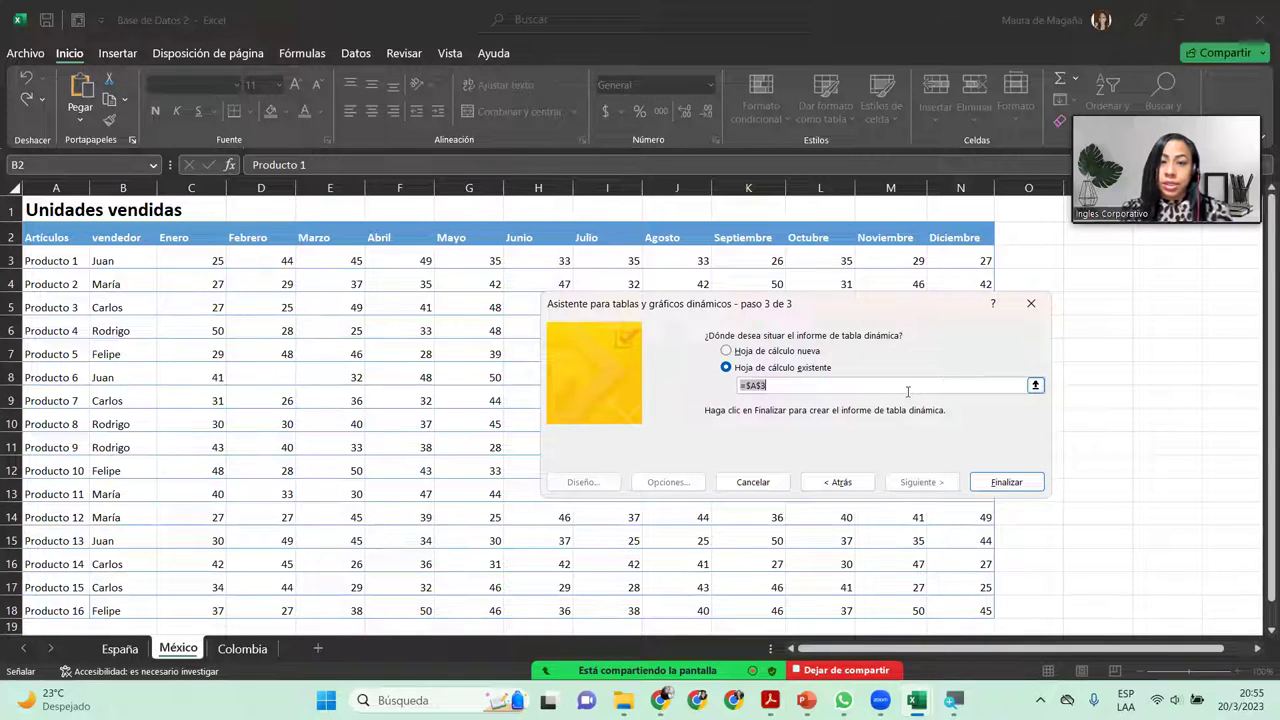
left_click(997, 484)
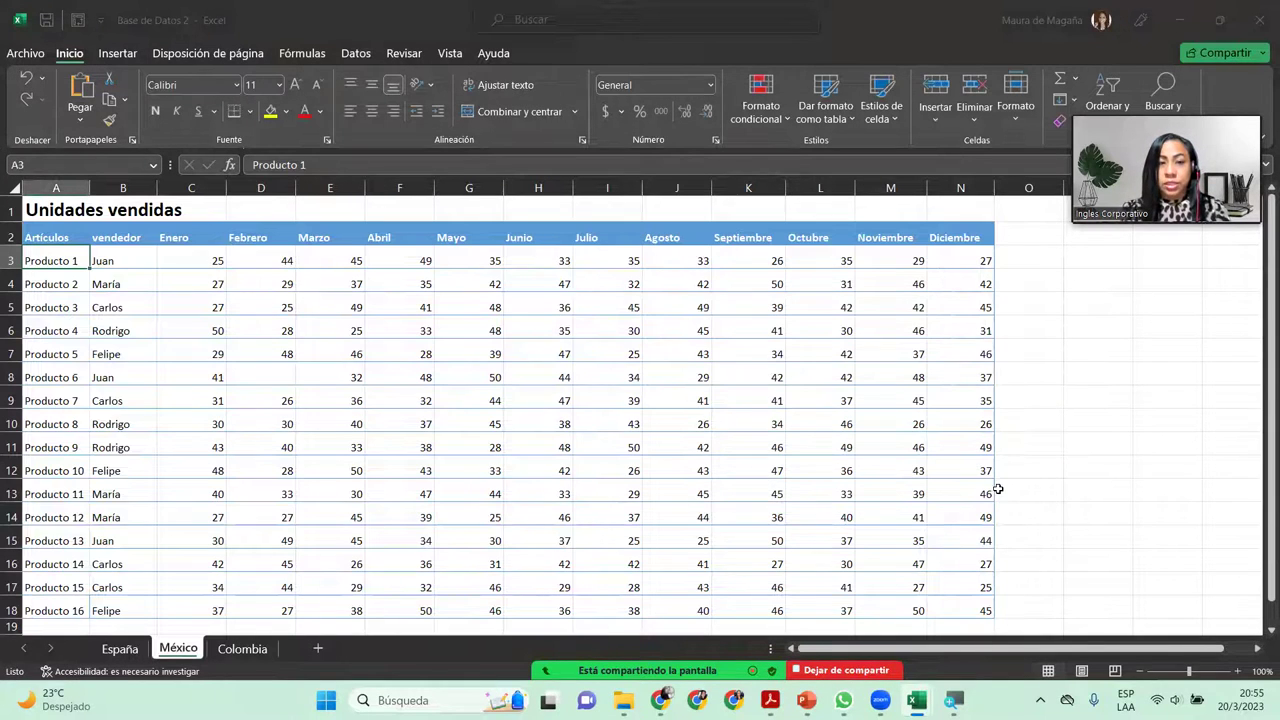
mouse_move(925, 700)
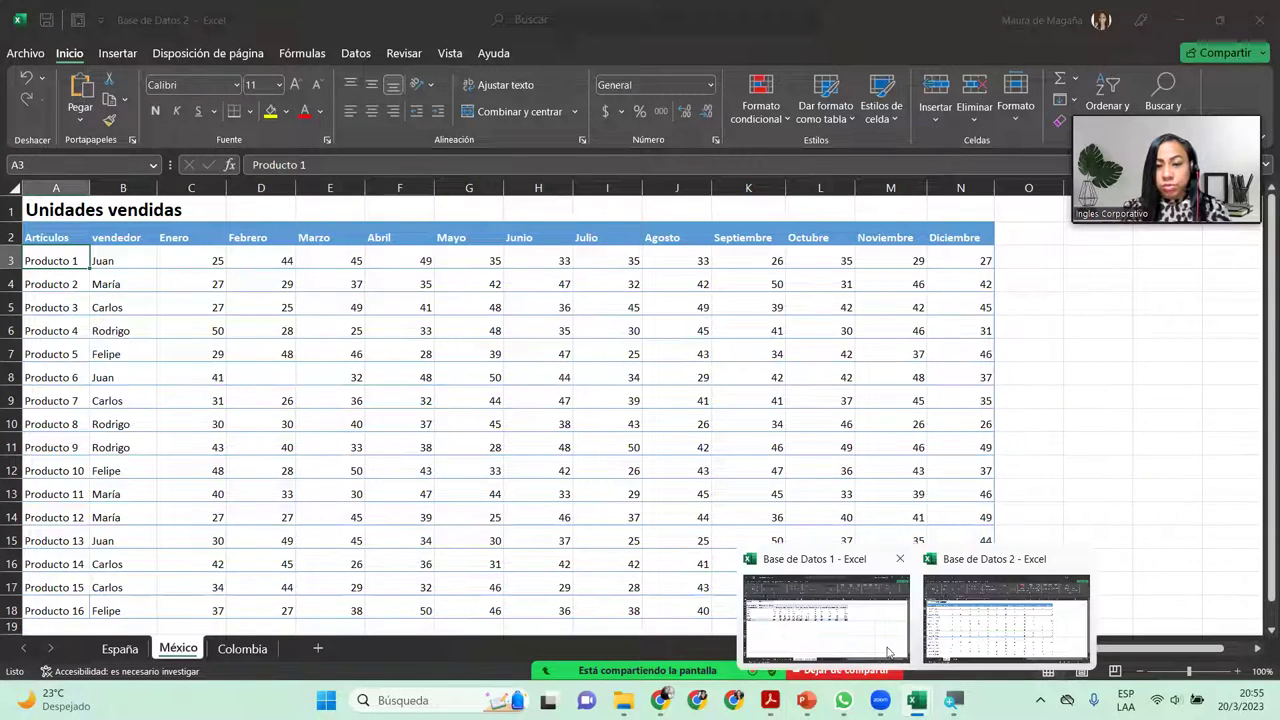
left_click(890, 645)
left_click(182, 284)
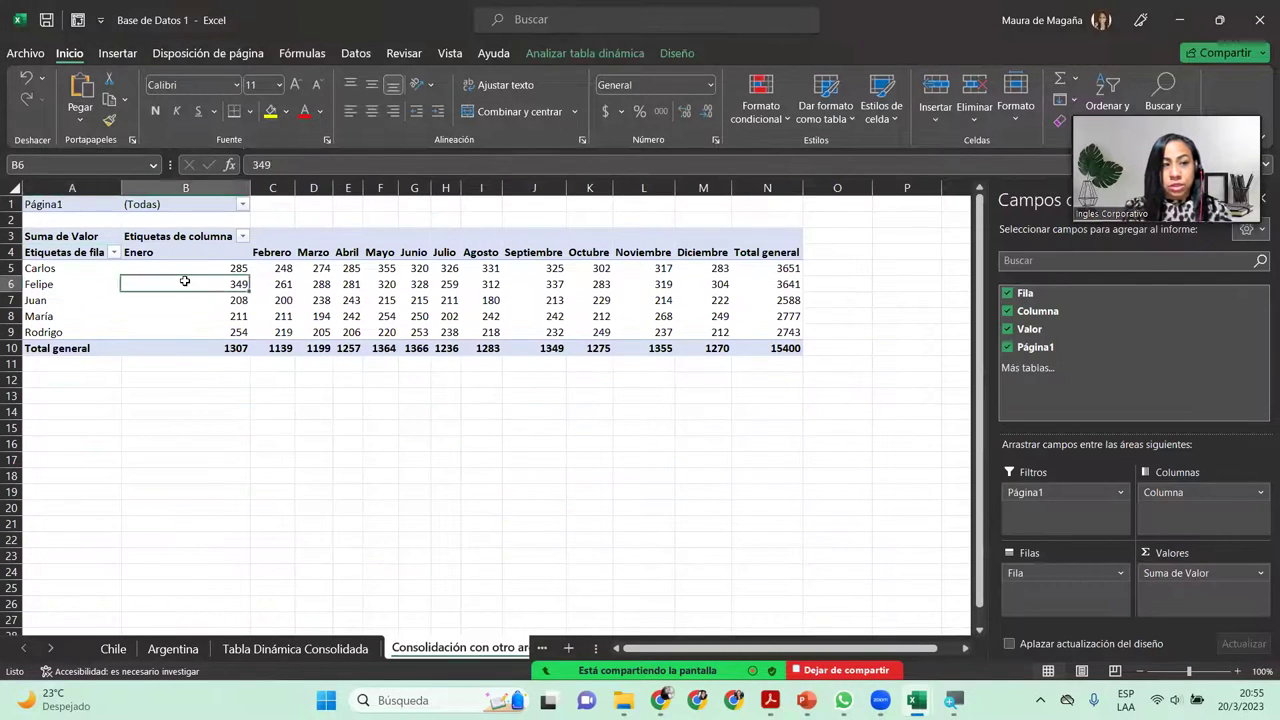
left_click(75, 271)
left_click(74, 288)
left_click(72, 316)
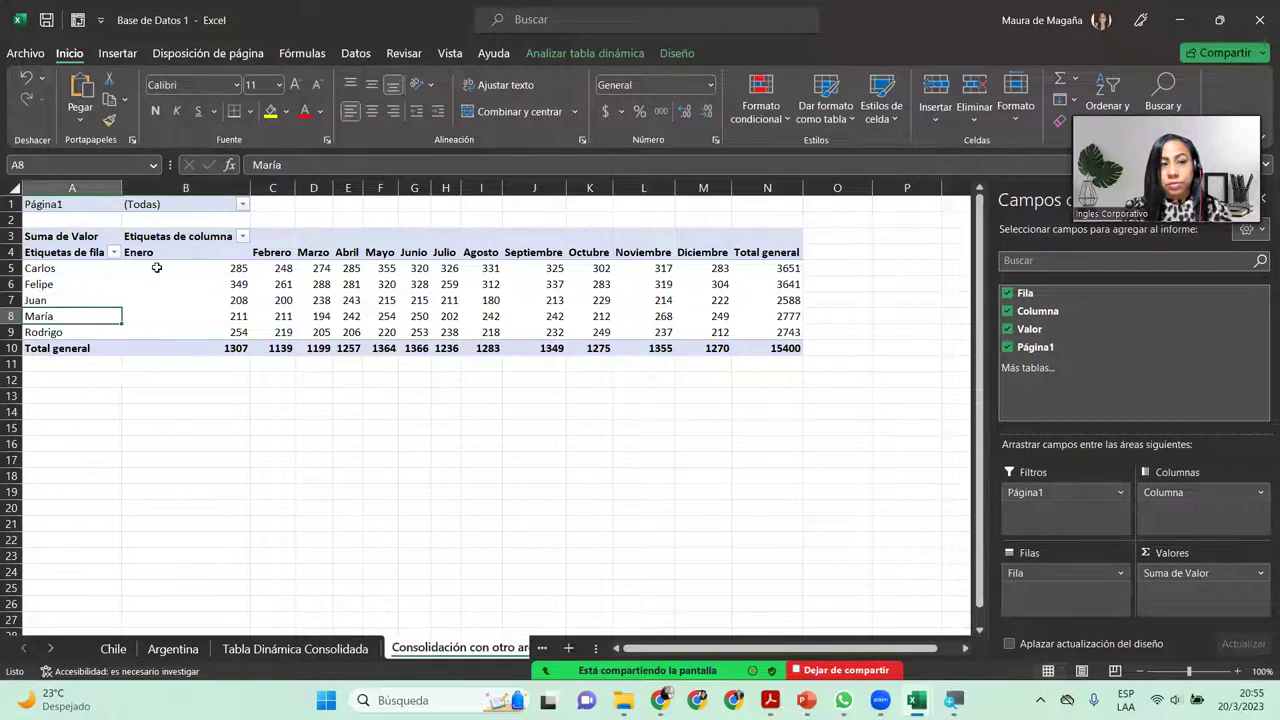
Filter the pivot table's Página1 field to Elemento2
left_click(242, 204)
left_click(107, 270)
left_click(149, 418)
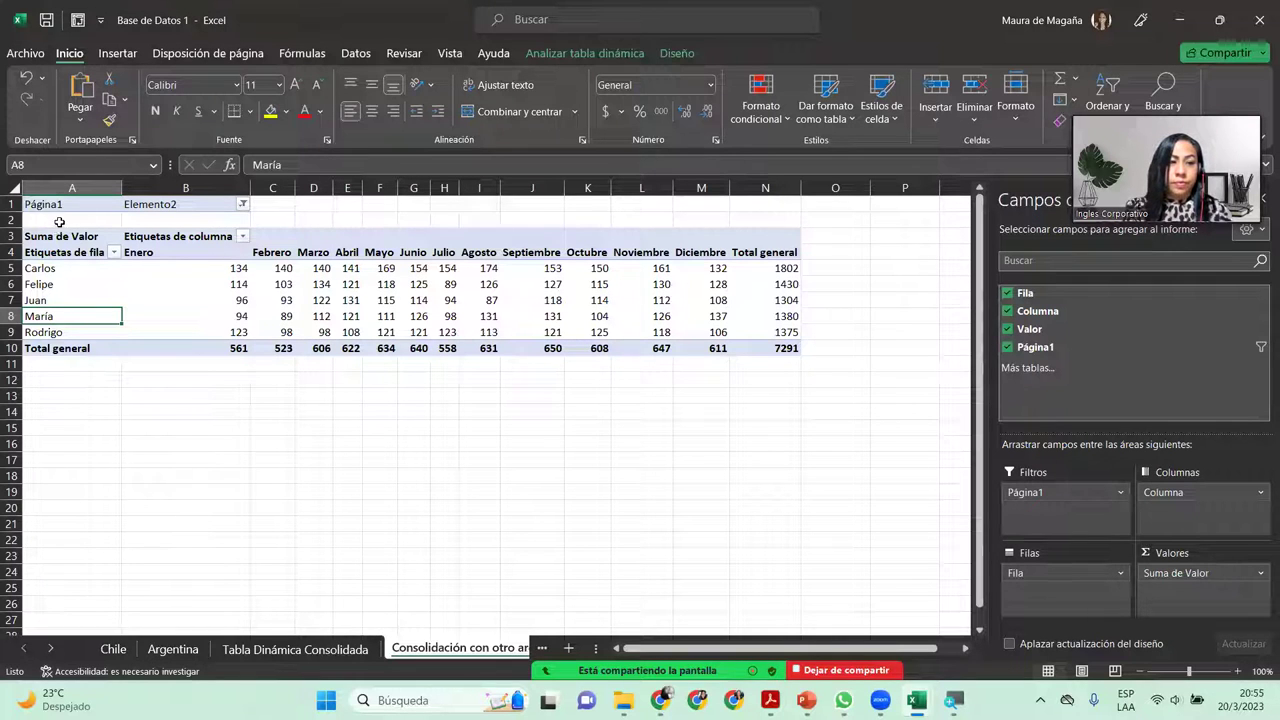
Filter the pivot table's Página1 field to Elemento1
left_click(244, 207)
left_click(104, 257)
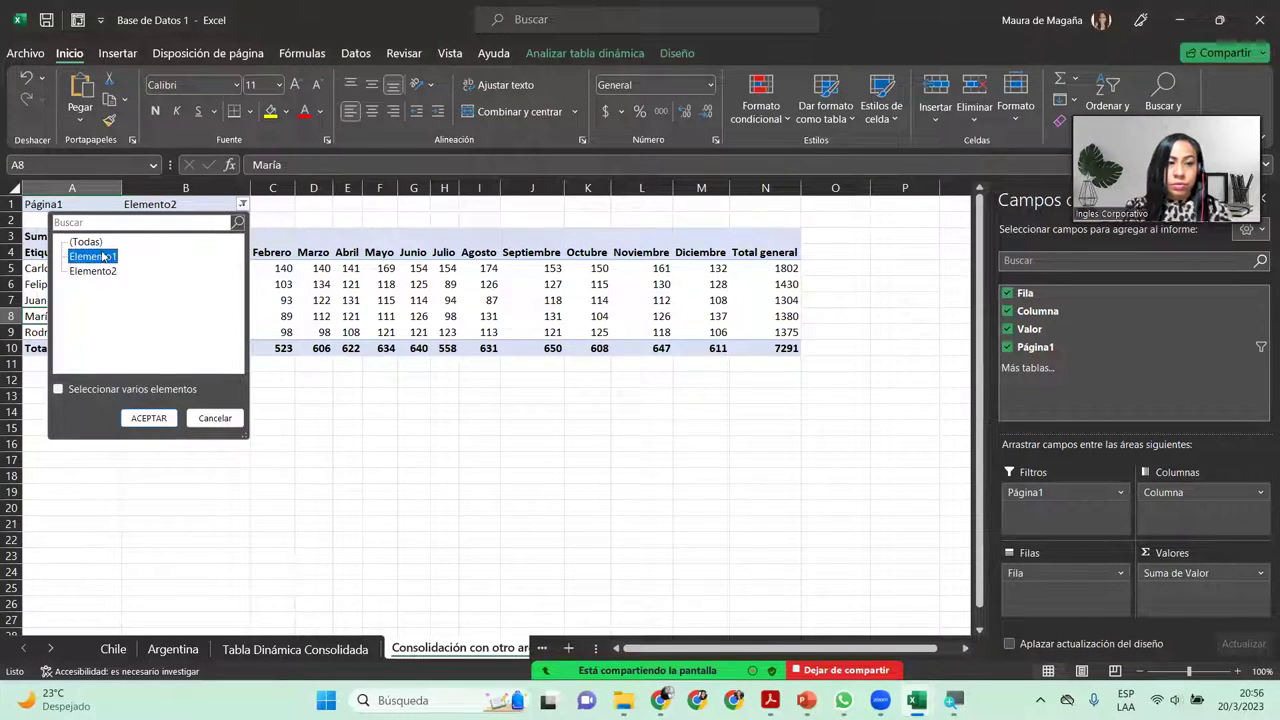
left_click(148, 418)
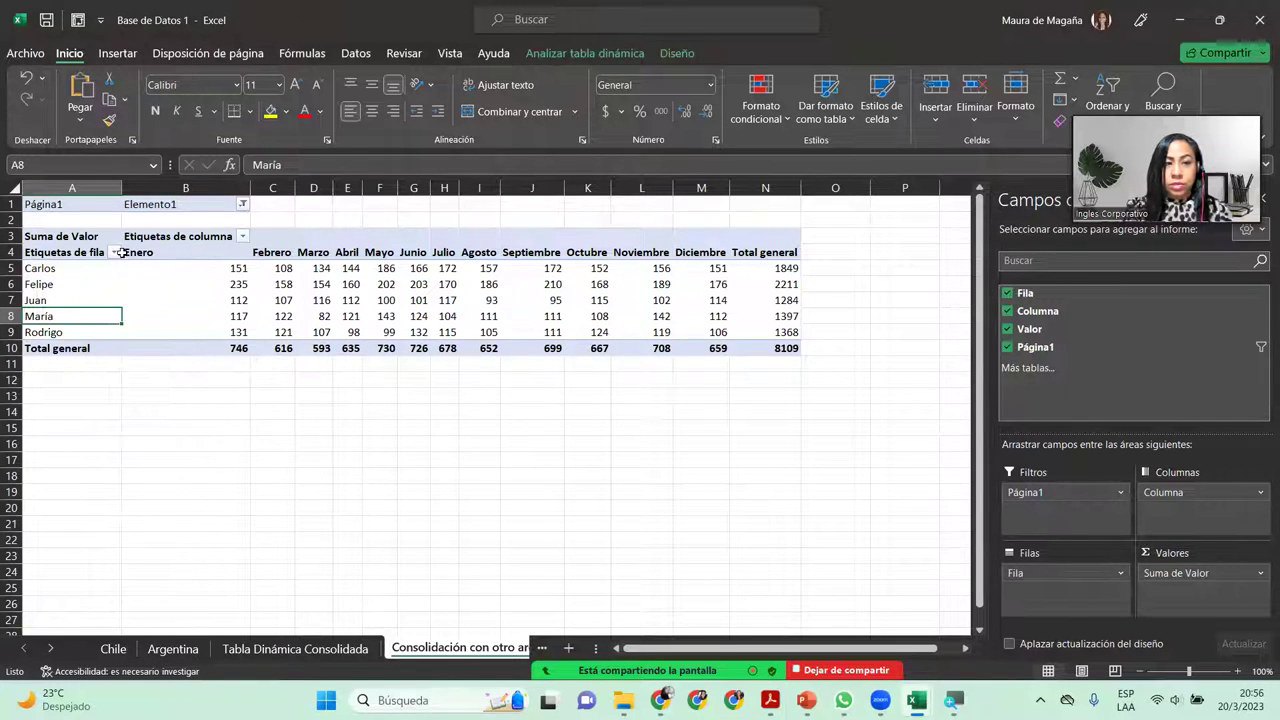
Filter the pivot table's column labels to Enero through Junio by excluding Julio to Diciembre
left_click(242, 237)
left_click_drag(240, 452, 256, 408)
scroll(240, 460, "down", 2)
scroll(240, 460, "up", 2)
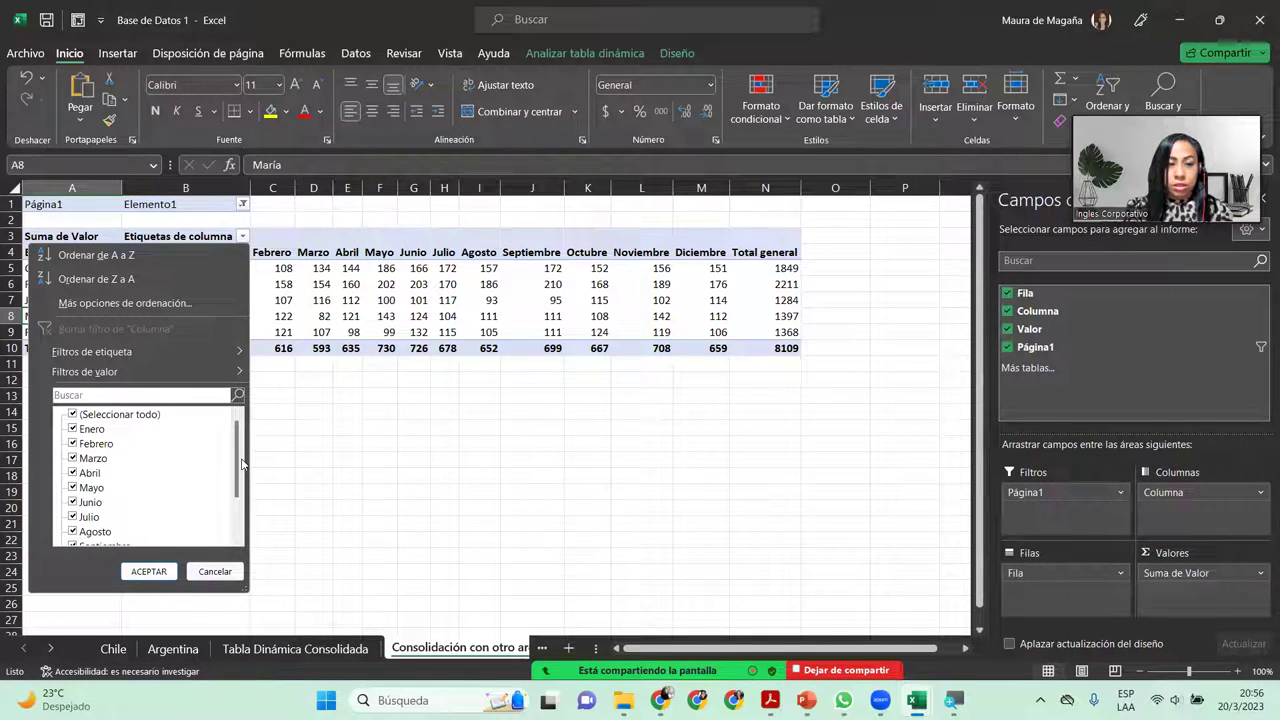
scroll(242, 470, "down", 2)
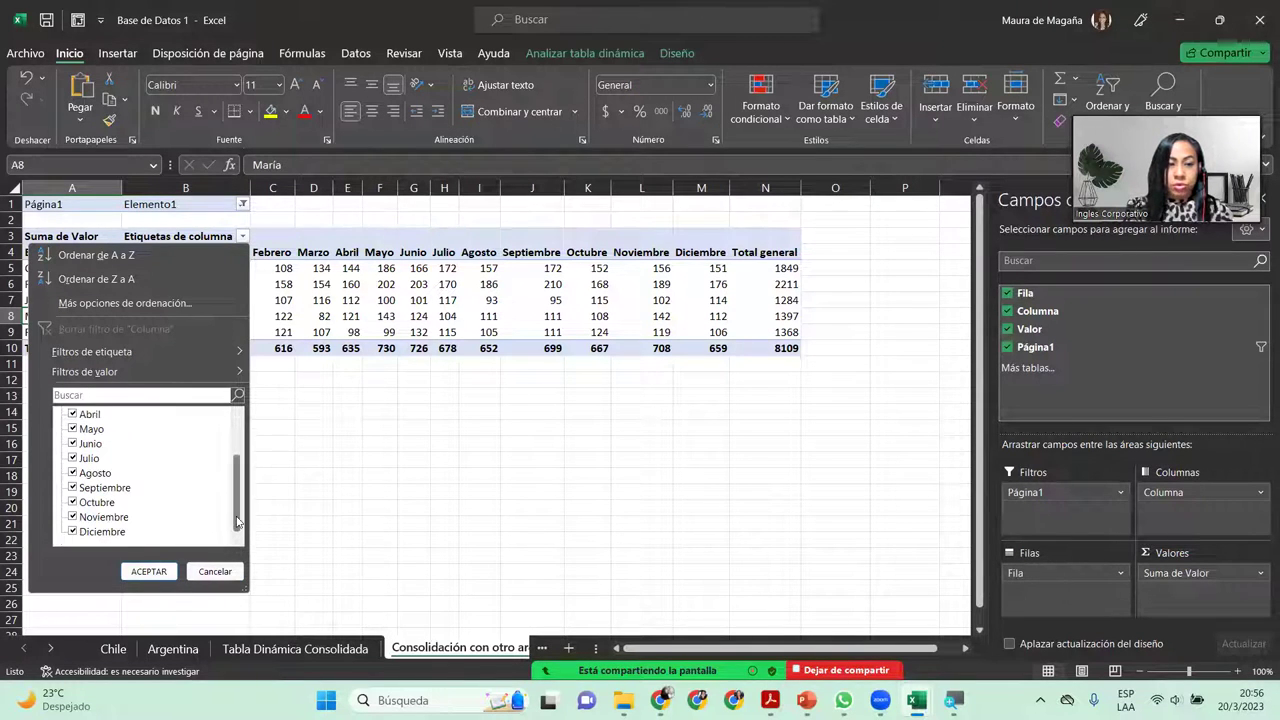
left_click(74, 532)
left_click(73, 517)
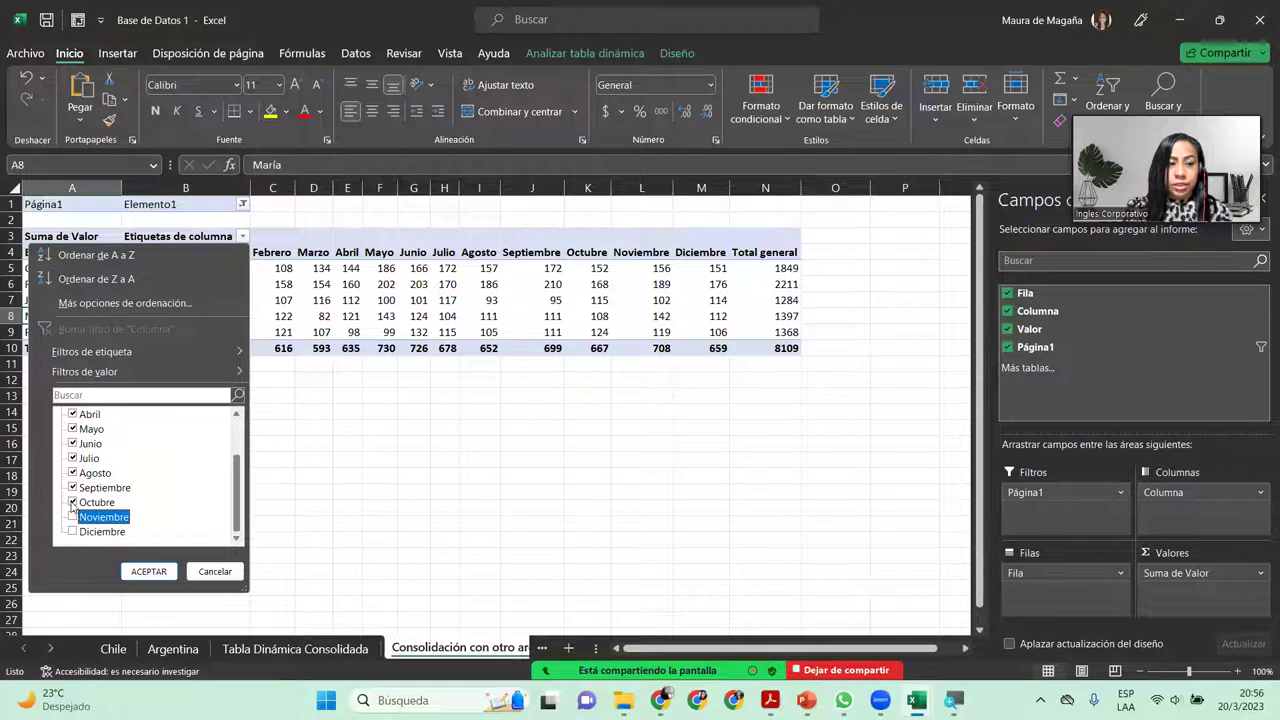
left_click(73, 502)
left_click(73, 487)
left_click(73, 472)
left_click(73, 458)
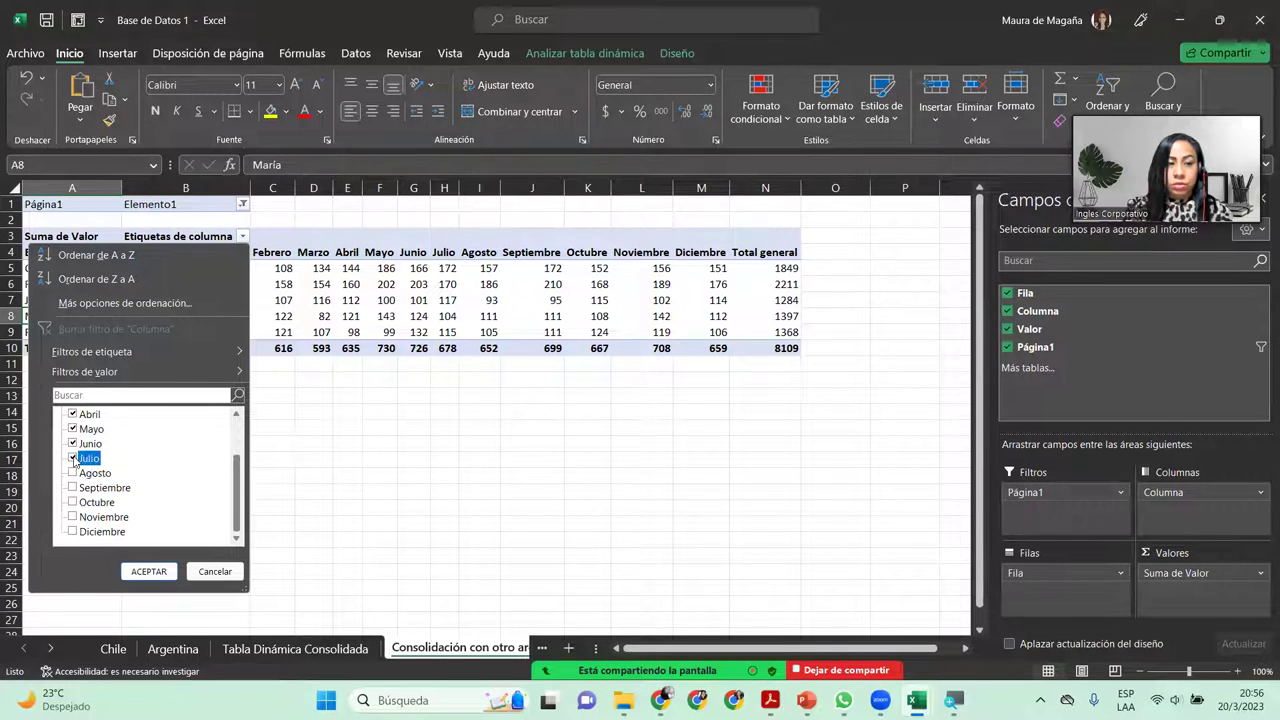
left_click(145, 569)
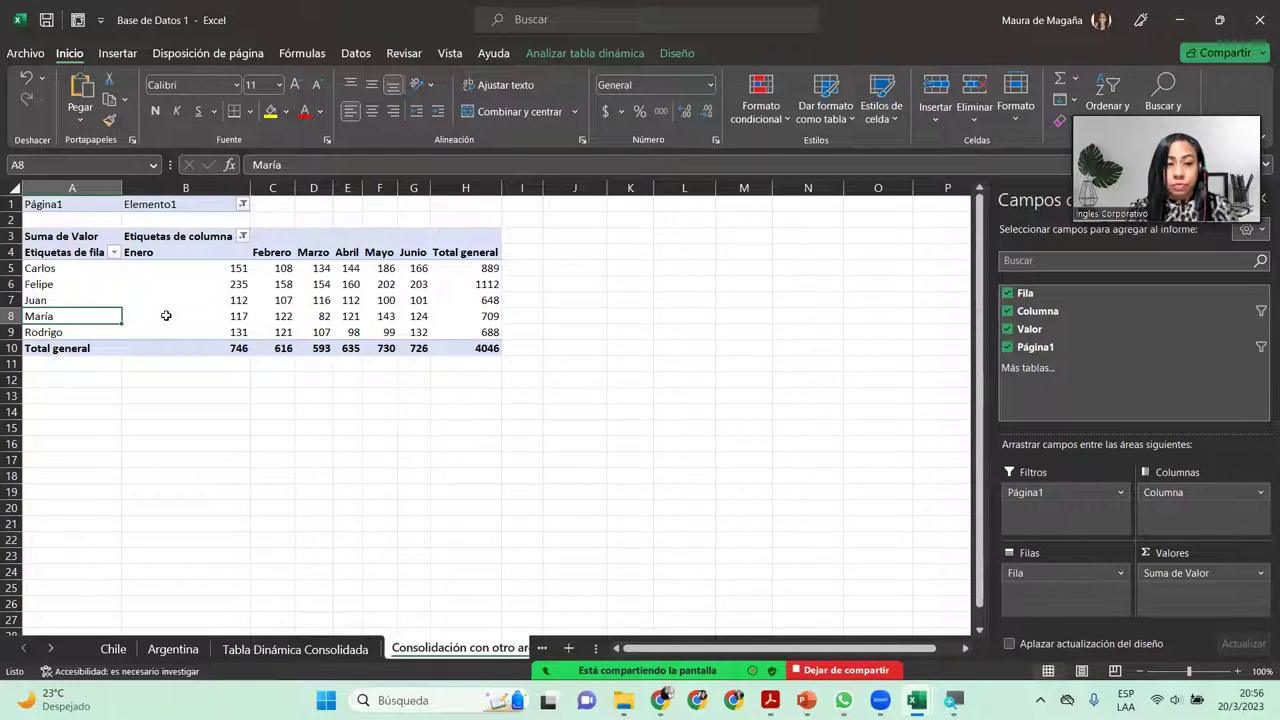
Filter the column labels to Febrero, Abril, Junio, Agosto, Octubre and Diciembre by selecting all months and excluding the other six
left_click(242, 237)
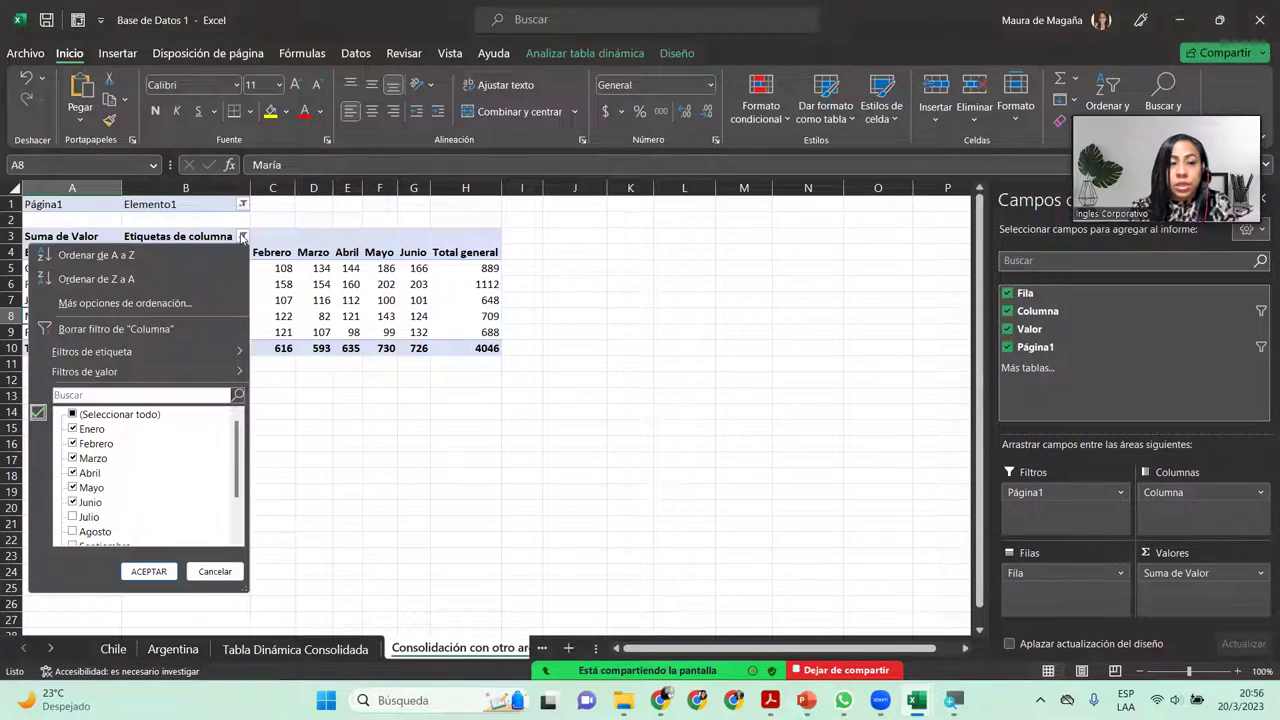
left_click(72, 414)
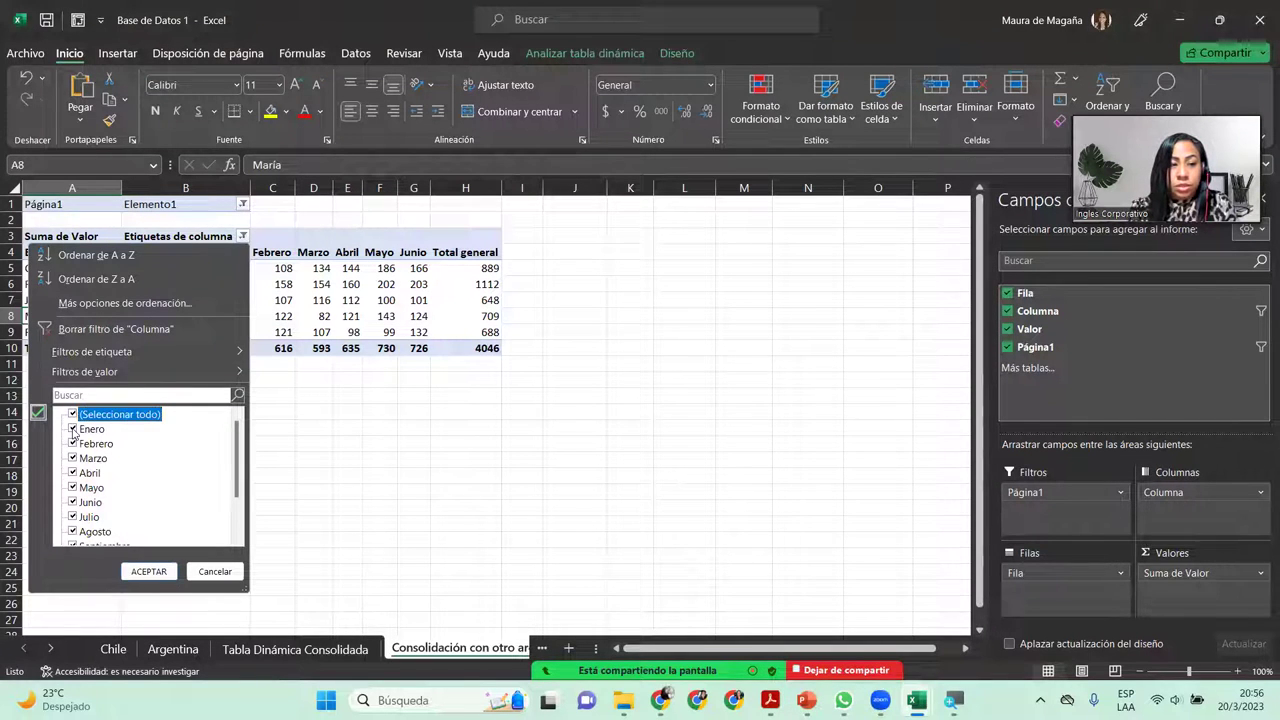
left_click(72, 429)
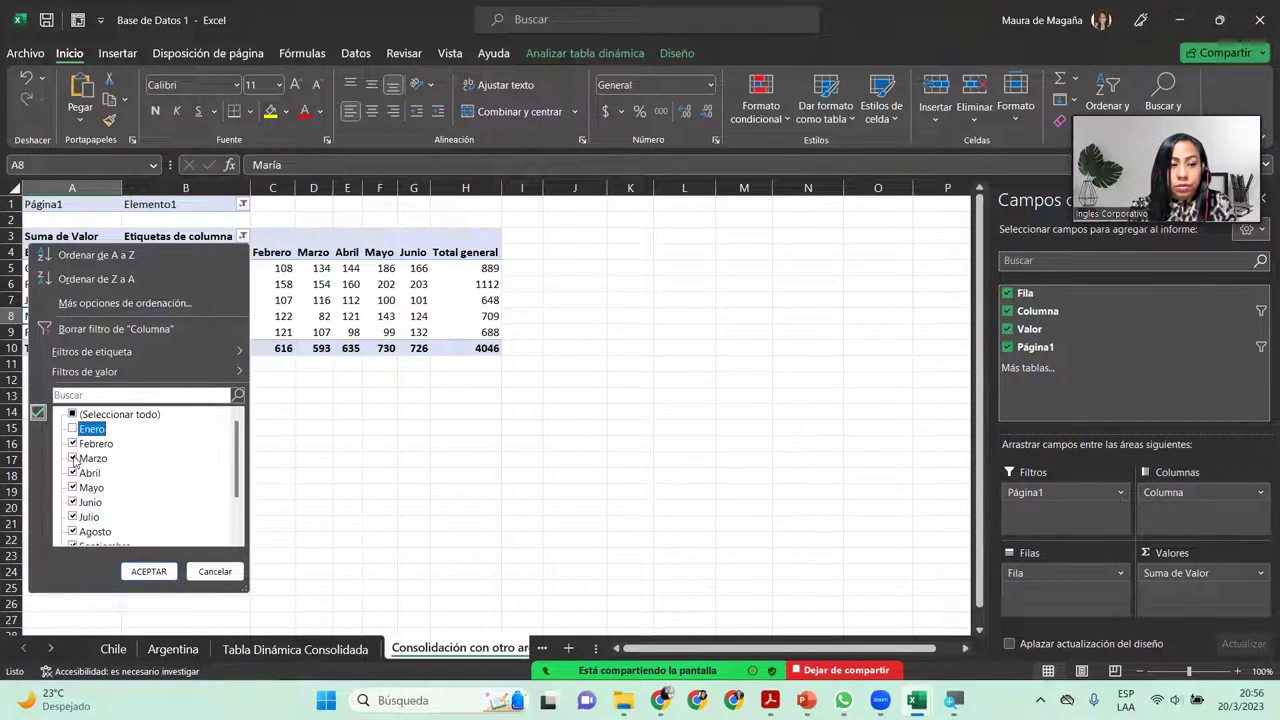
left_click(72, 458)
left_click(72, 488)
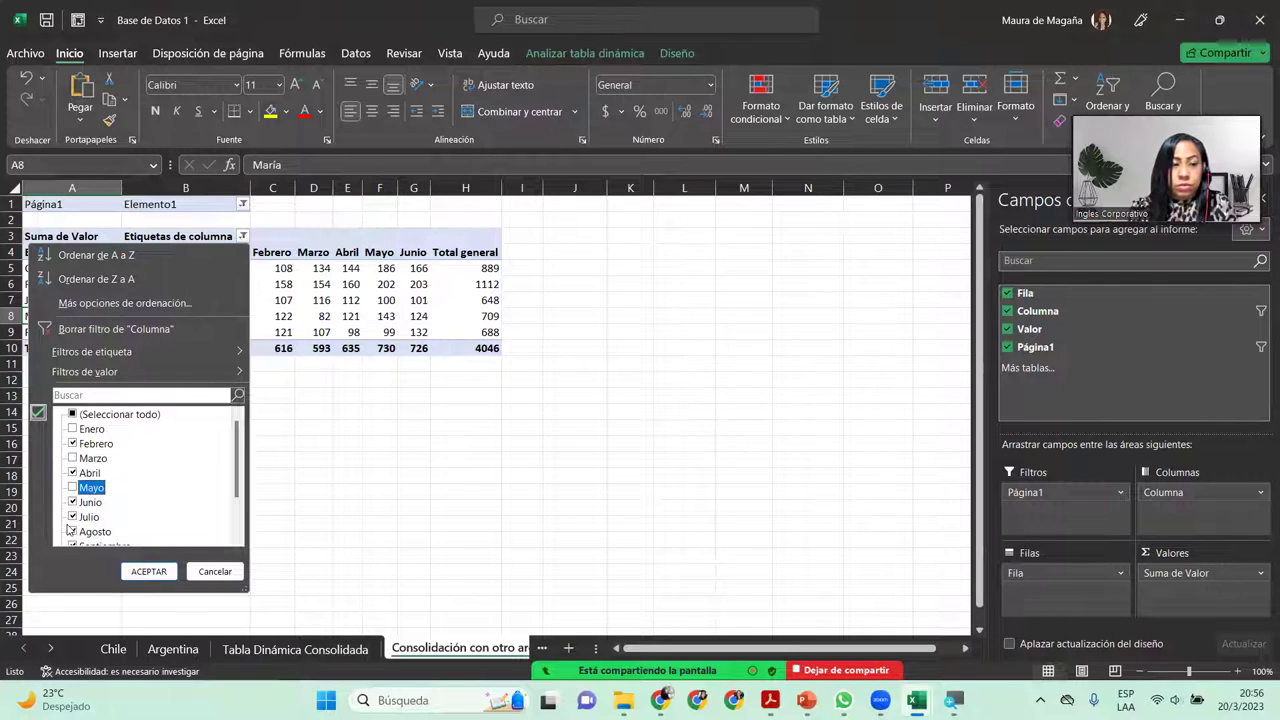
left_click(72, 518)
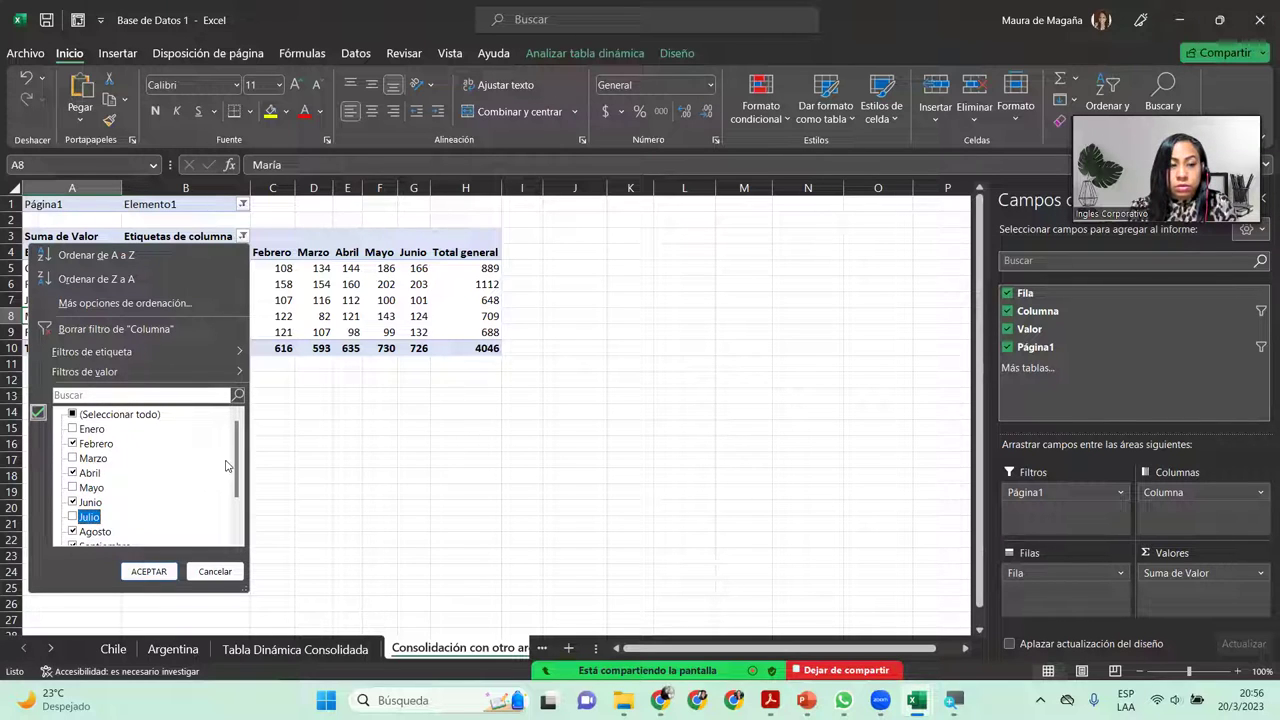
left_click_drag(239, 466, 245, 522)
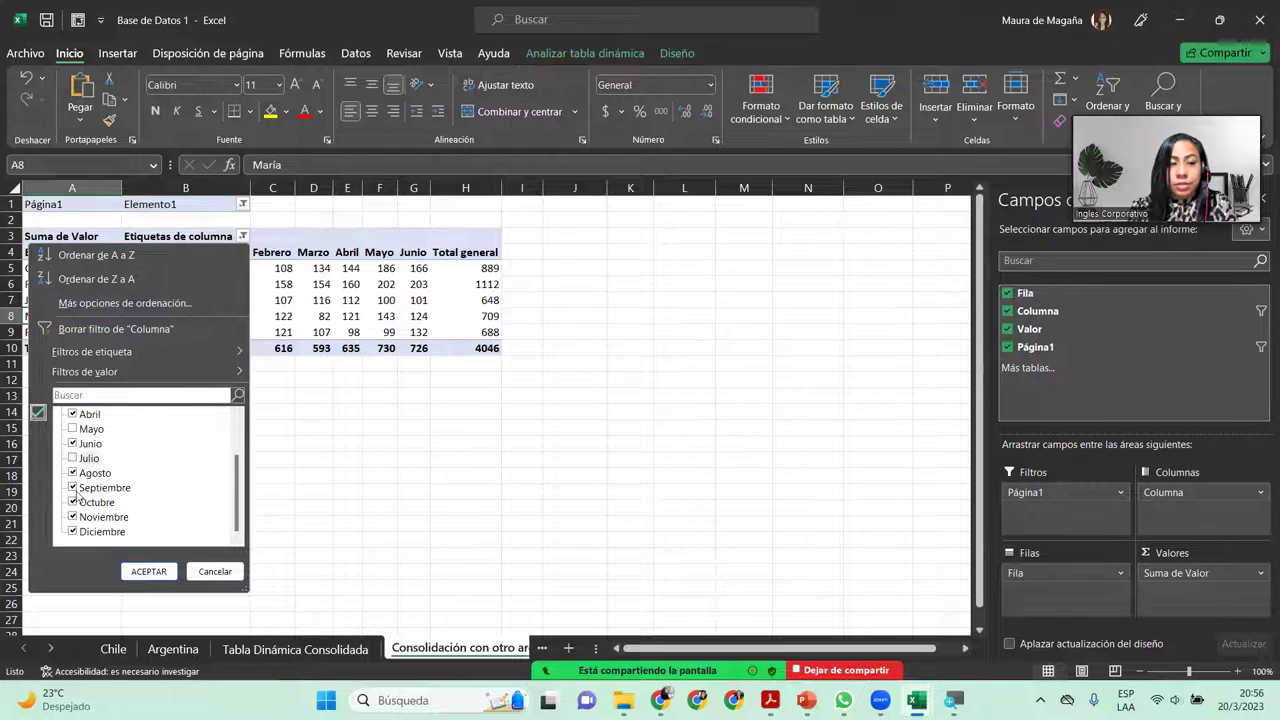
left_click(72, 487)
left_click(73, 517)
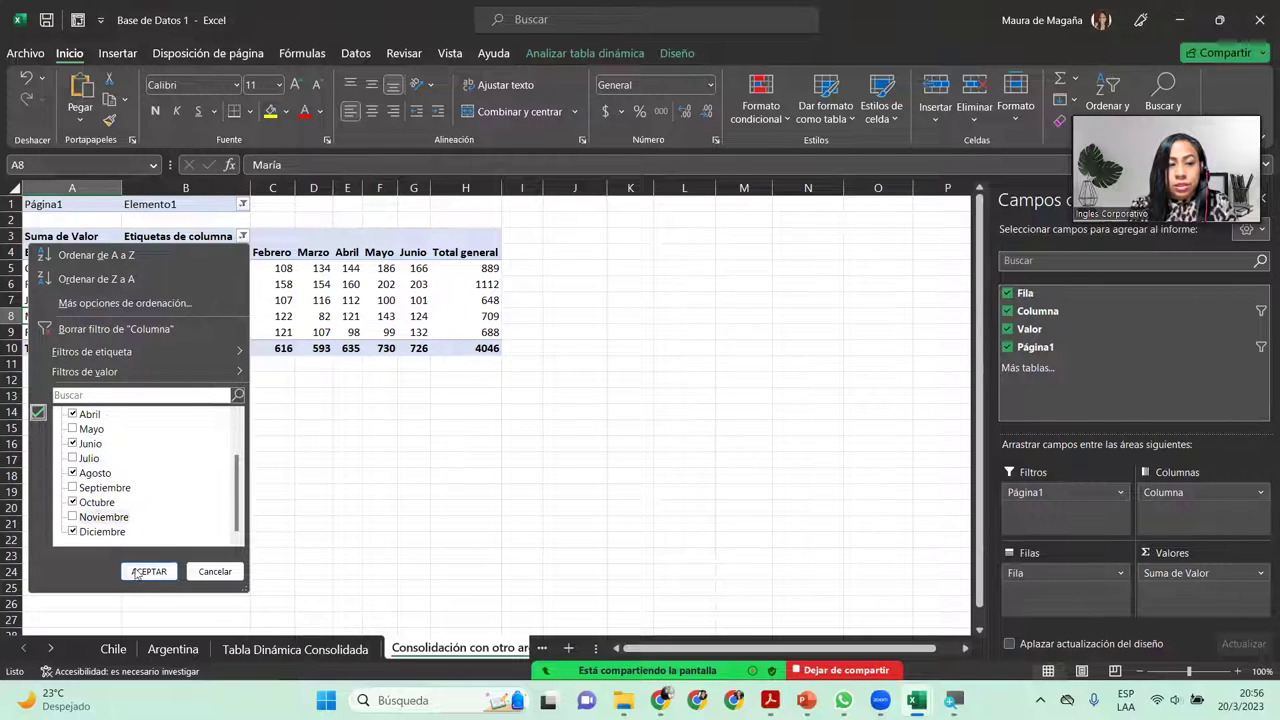
left_click(148, 571)
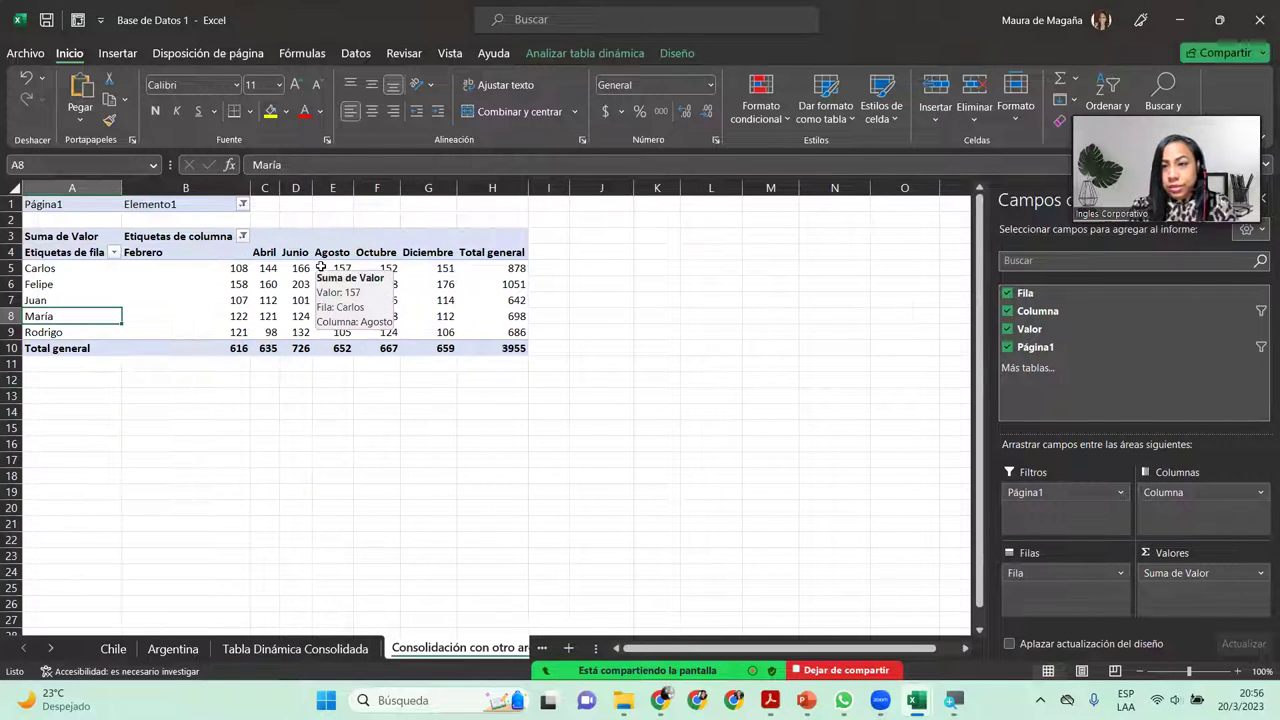
mouse_move(228, 287)
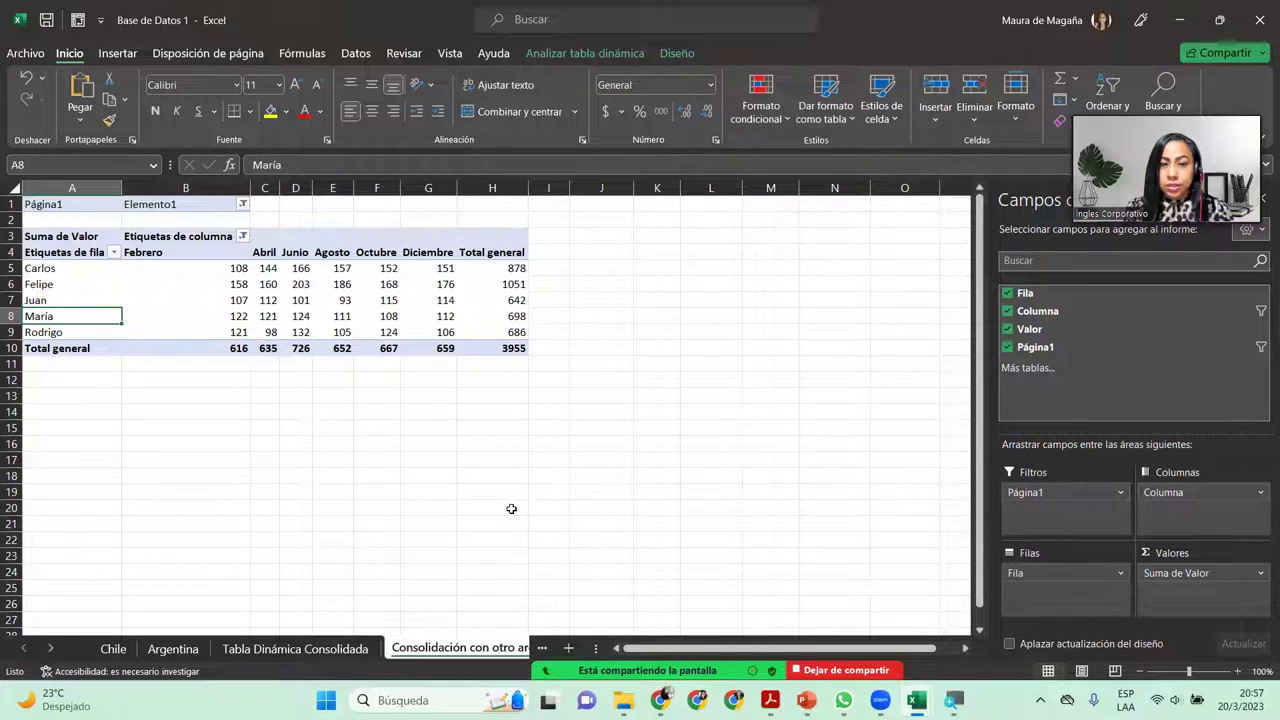
Hide the floating meeting controls and add a new worksheet after Consolidación con otro archivo
left_click(545, 648)
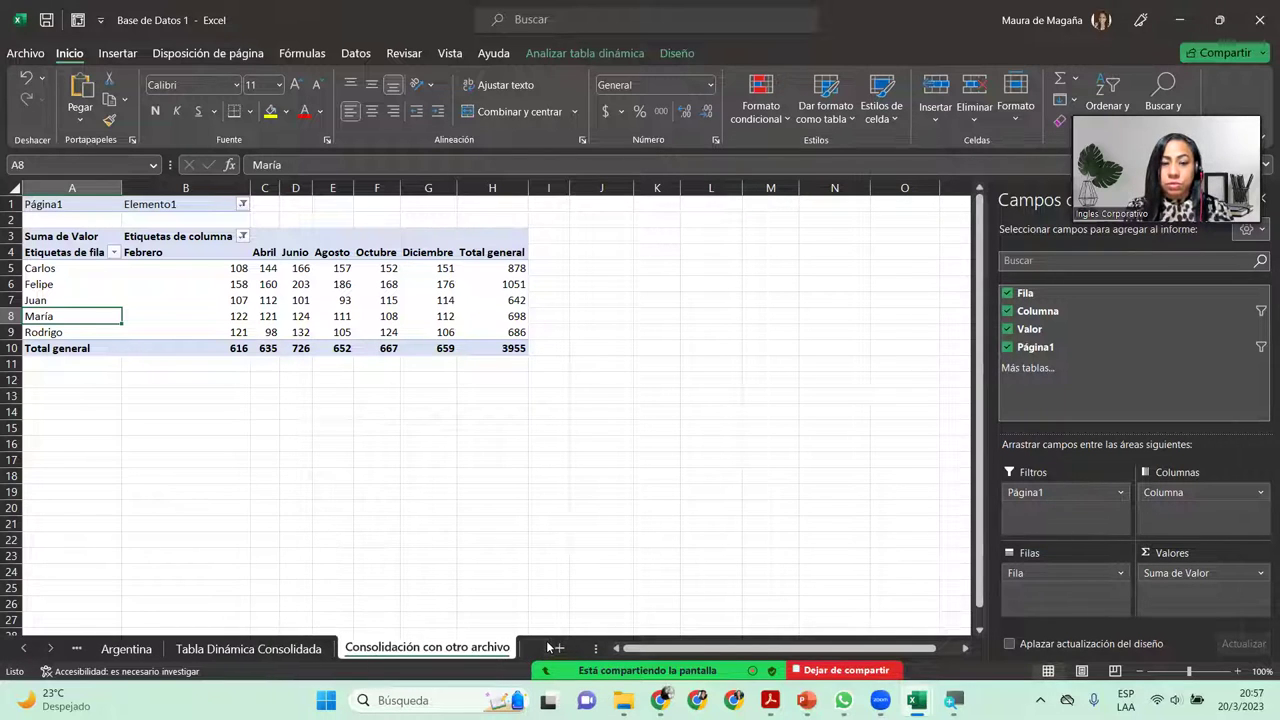
left_click(546, 554)
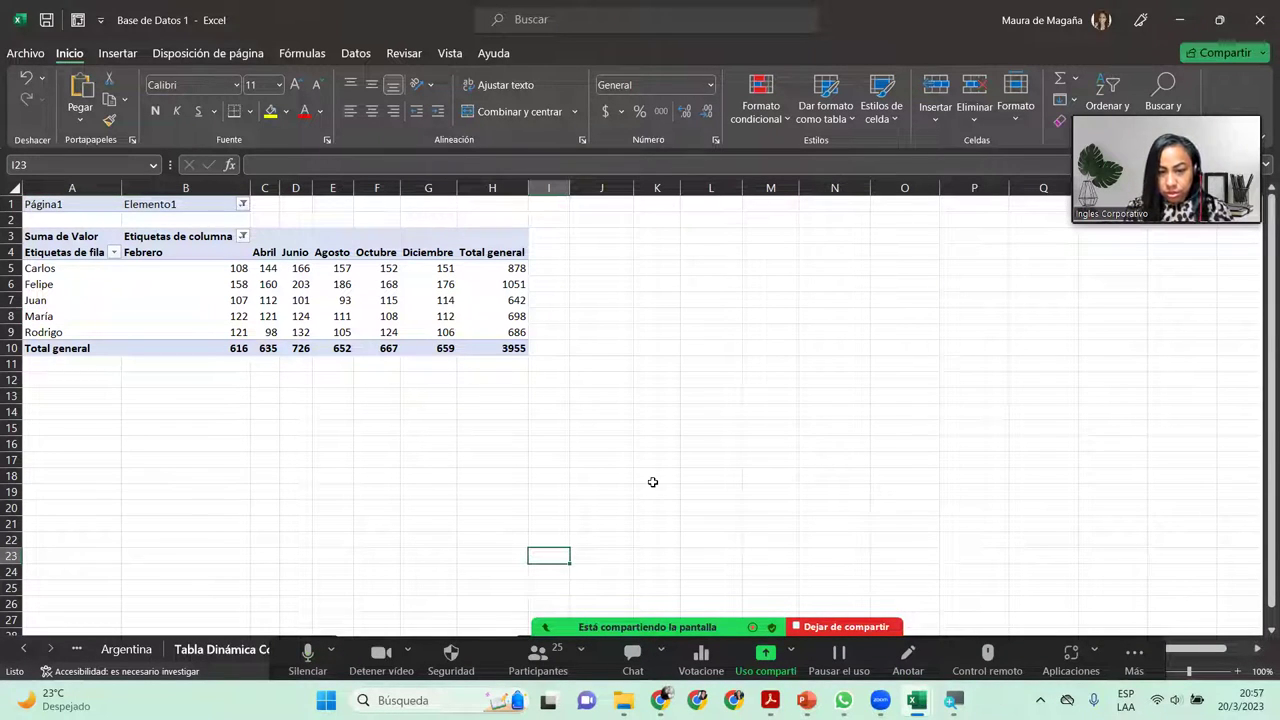
left_click(1138, 654)
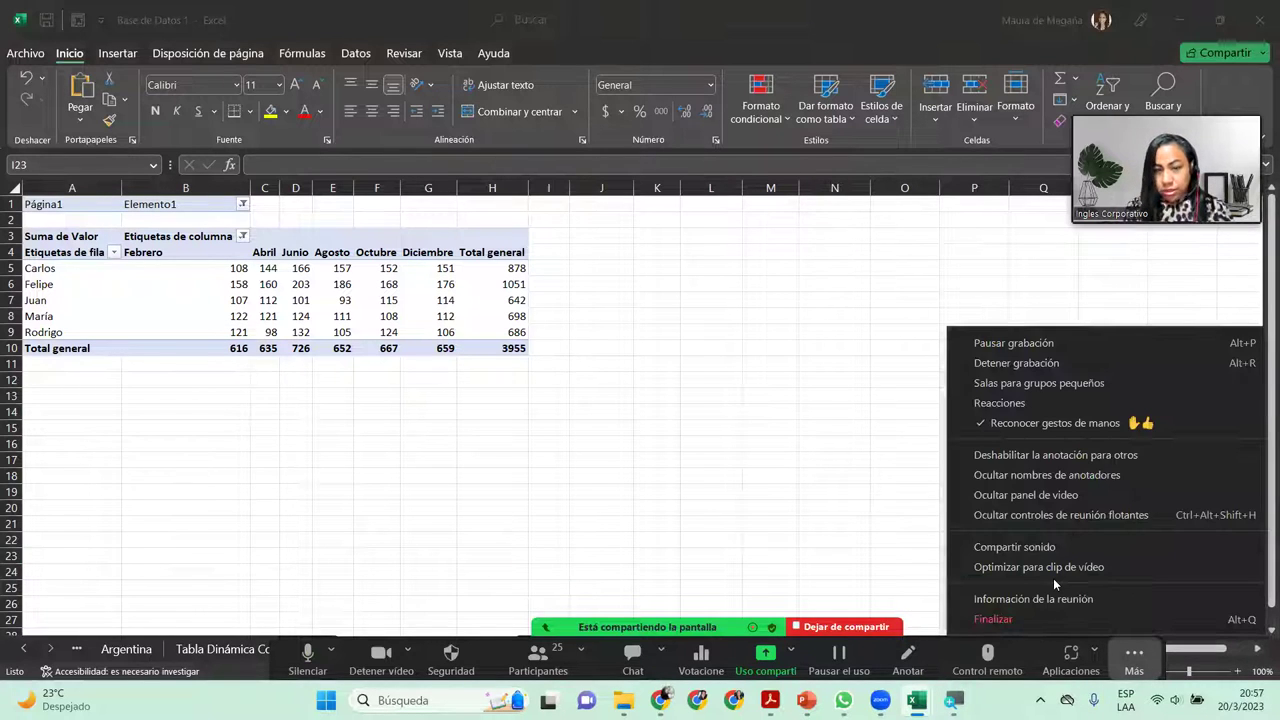
key("ctrl+alt+shift+h")
left_click(546, 648)
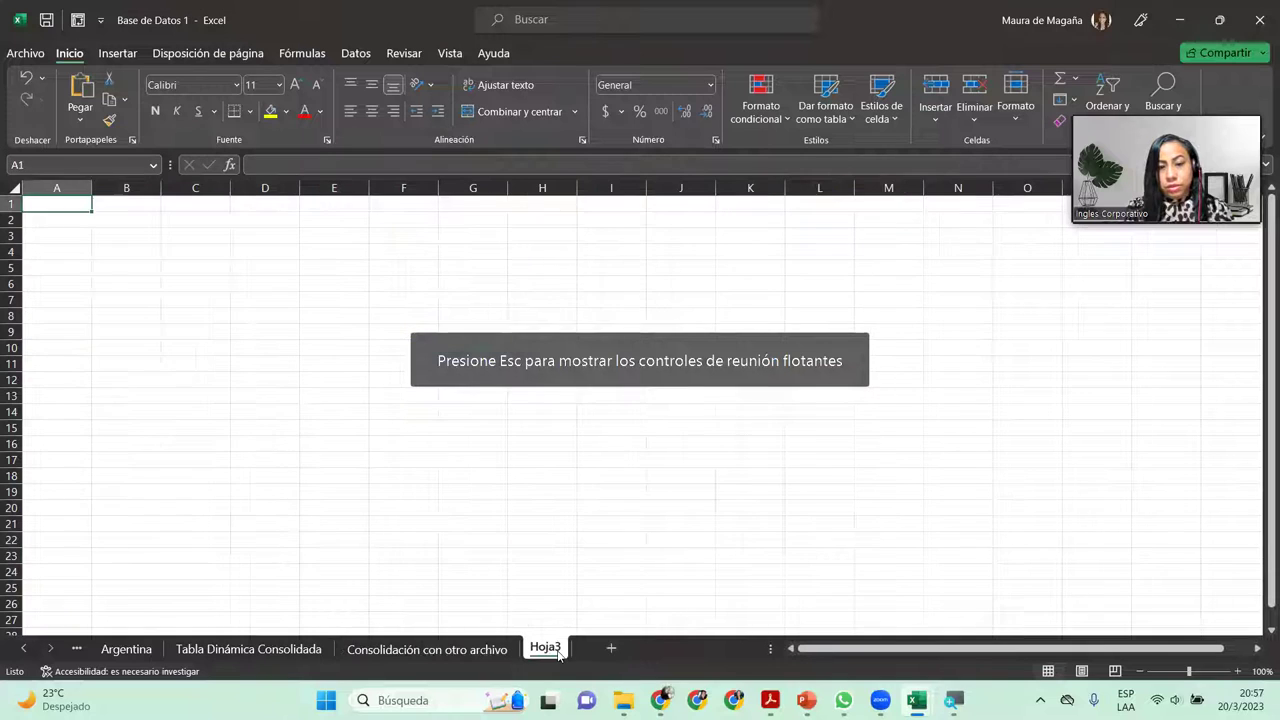
Switch to the Base de Datos 2 workbook, close it and return to the new sheet in Base de Datos 1
mouse_move(916, 700)
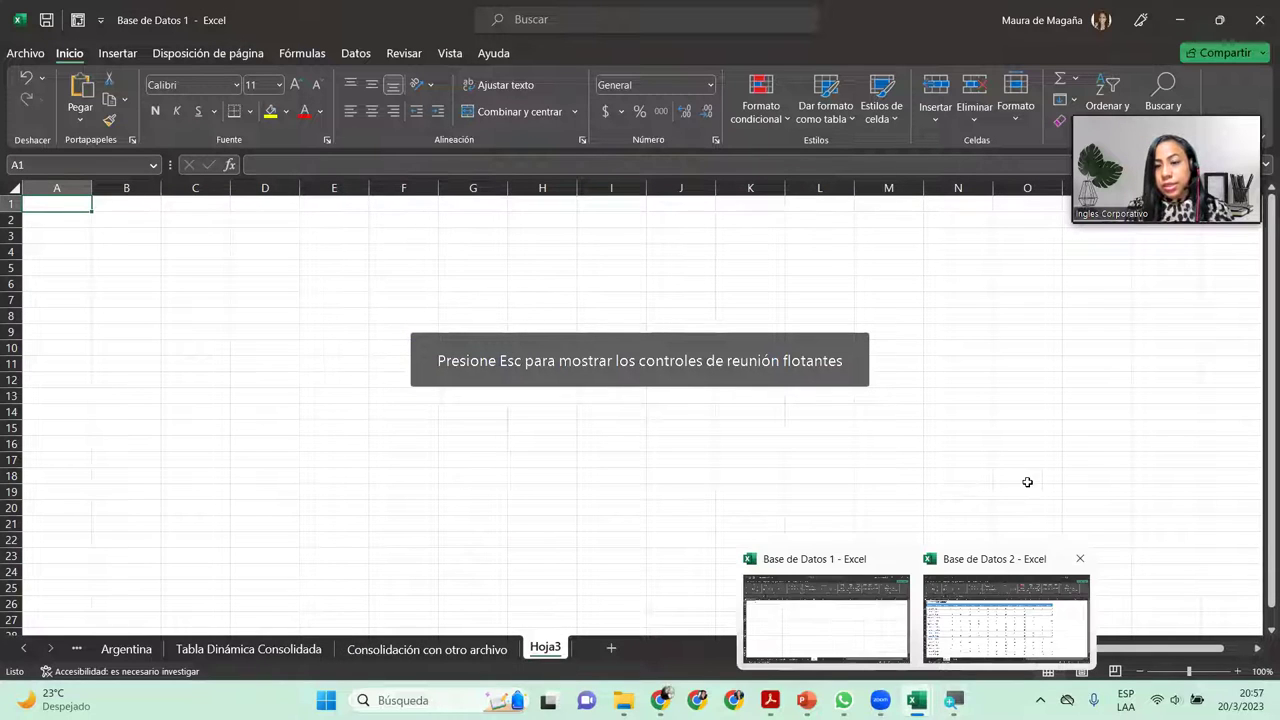
left_click(1030, 612)
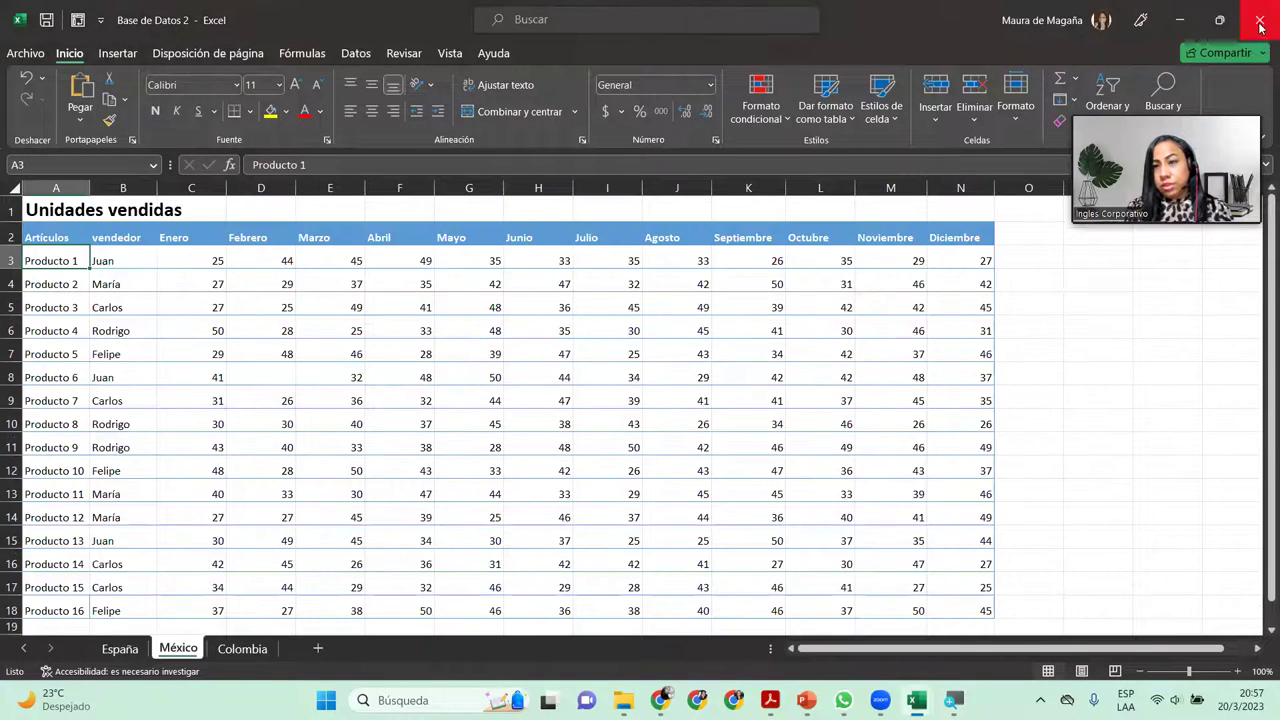
key("alt+Tab")
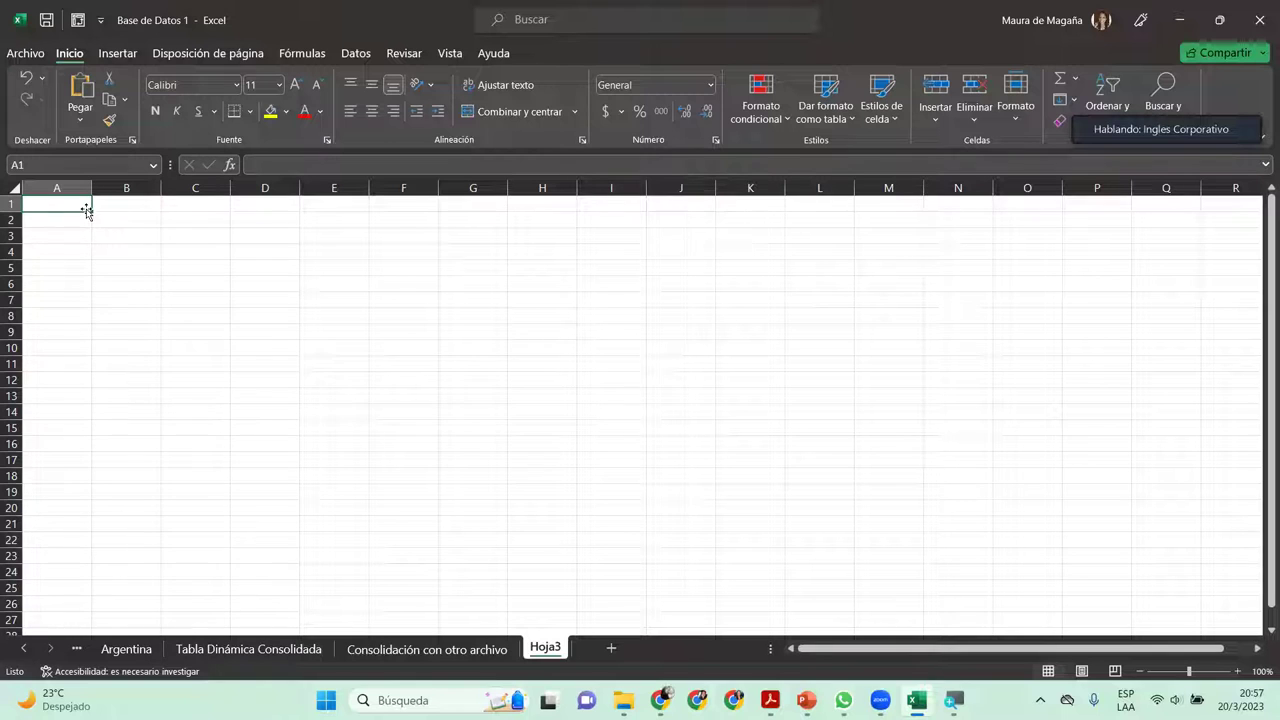
Start a pivot table from an external data source at cell A1 of Hoja3 and browse for more connection files
left_click(121, 55)
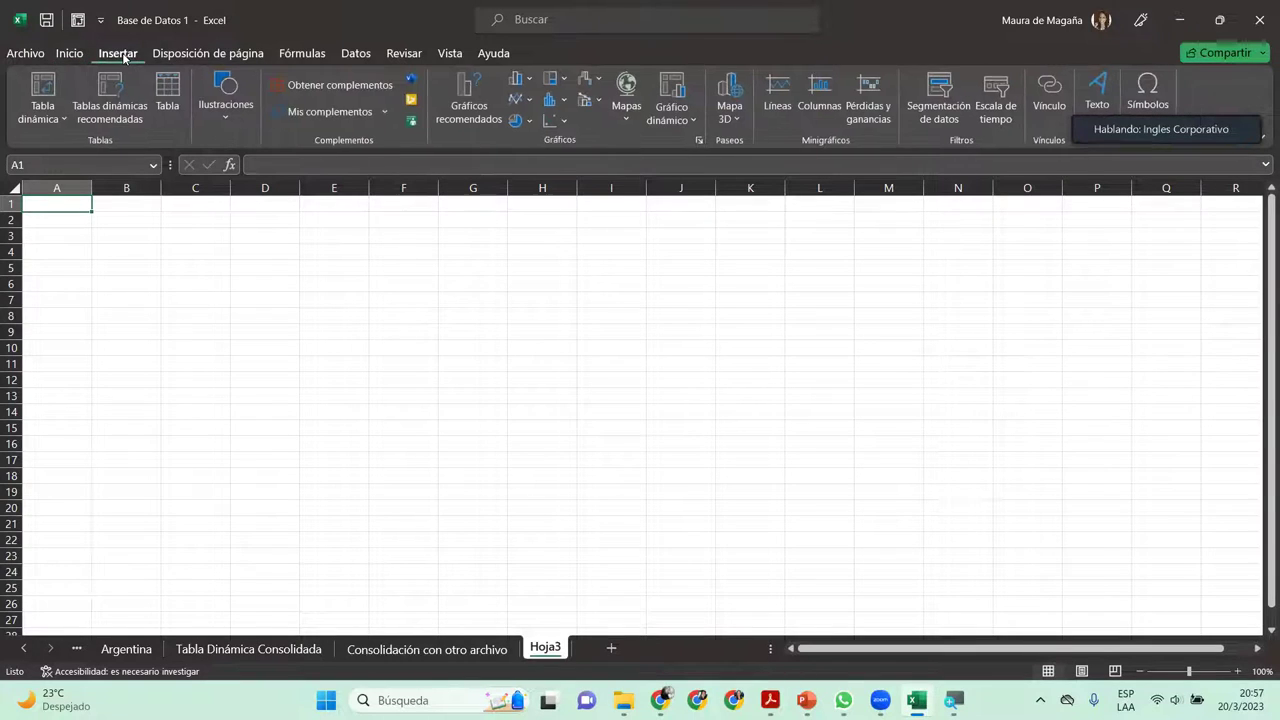
left_click(64, 119)
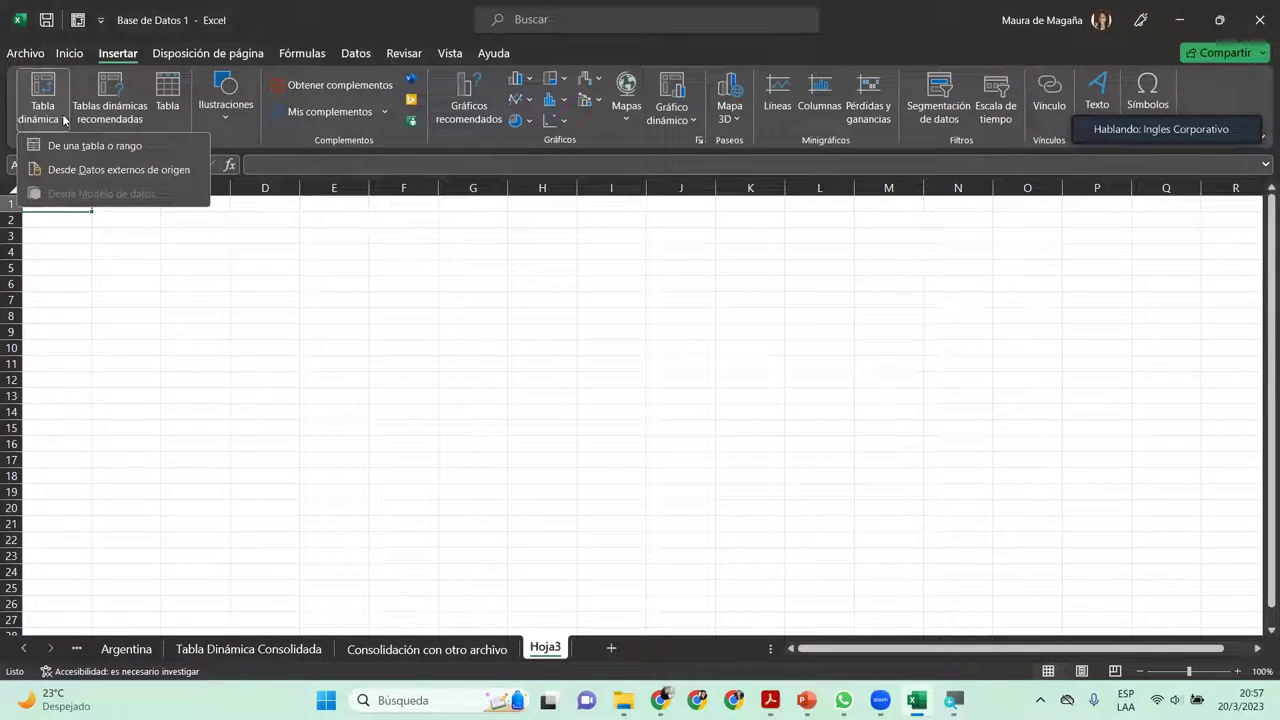
left_click(119, 170)
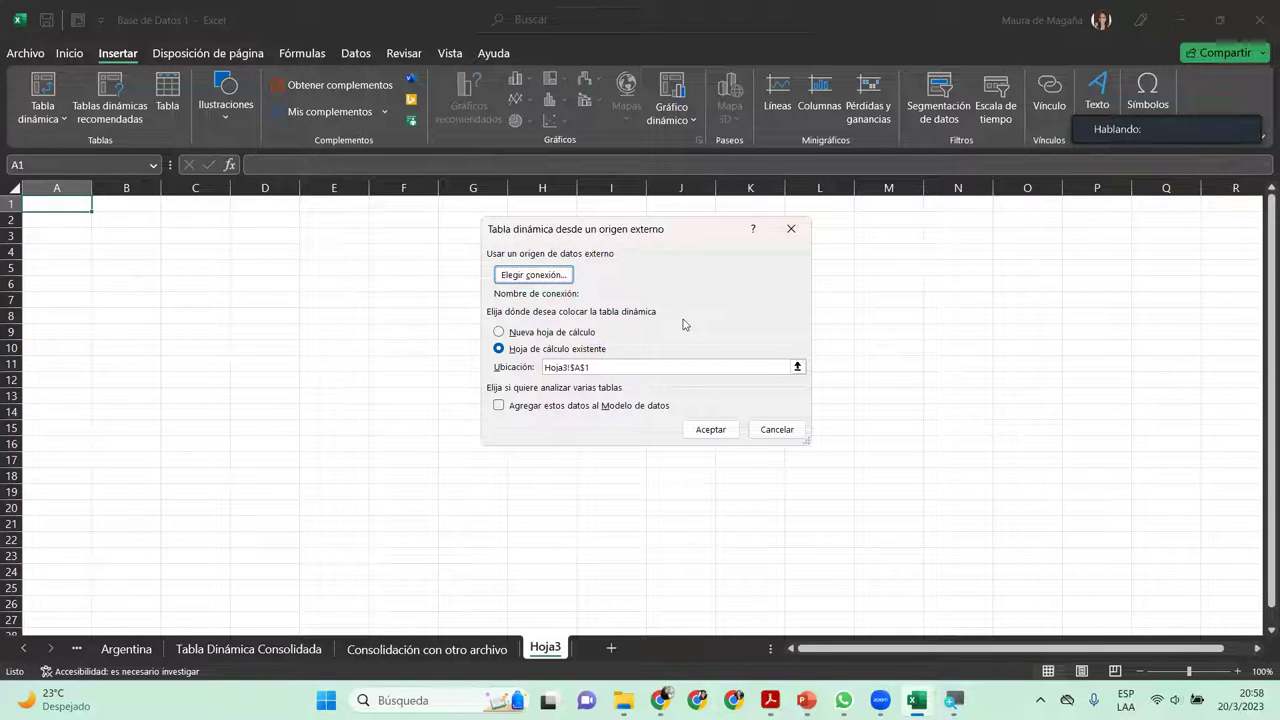
left_click(540, 275)
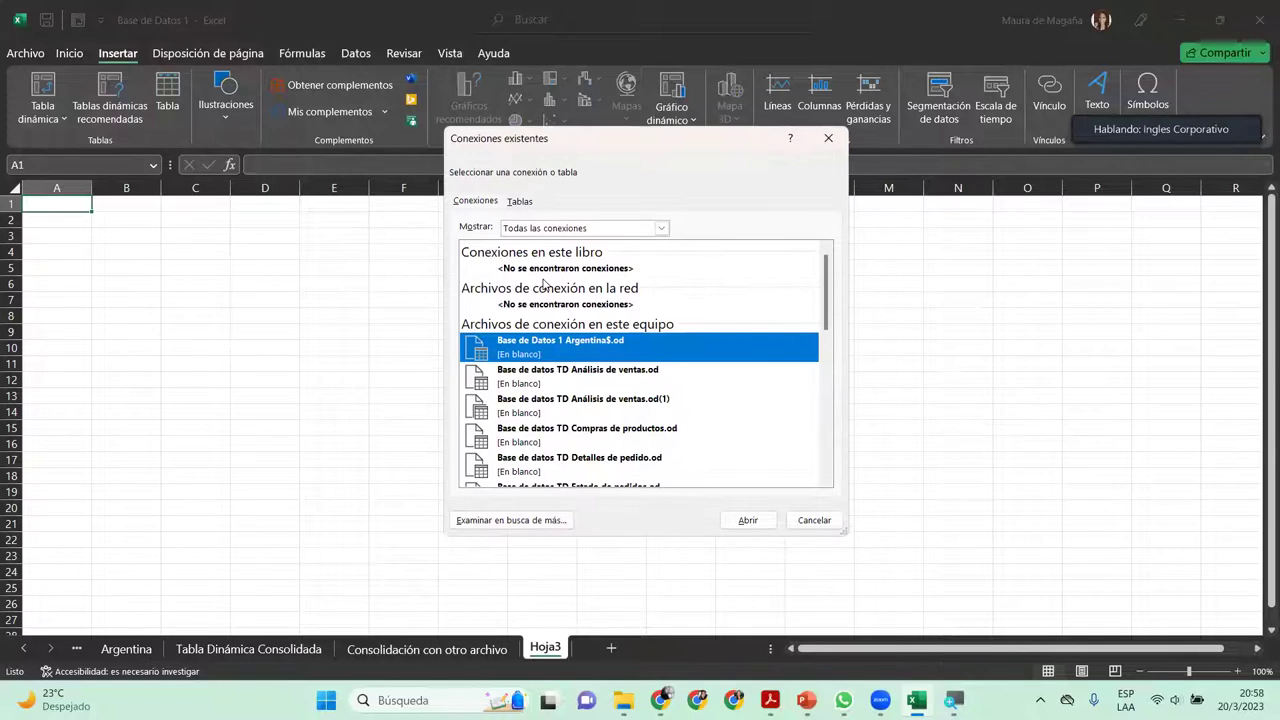
left_click(524, 521)
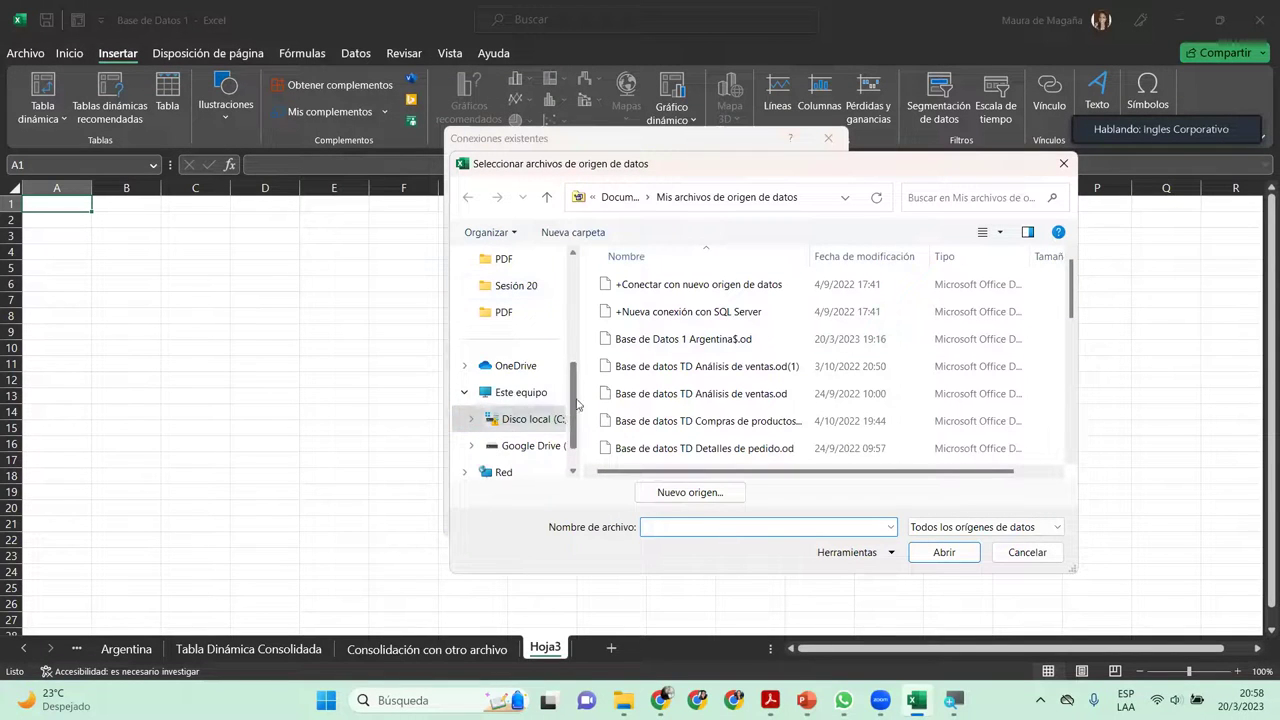
Open Base de Datos 2 from Documentos > Inglés Corporativo > Excel Intermedio > Archivos para la sesión > Sesión 20 as the data source
scroll(535, 320, "up", 3)
left_click(527, 290)
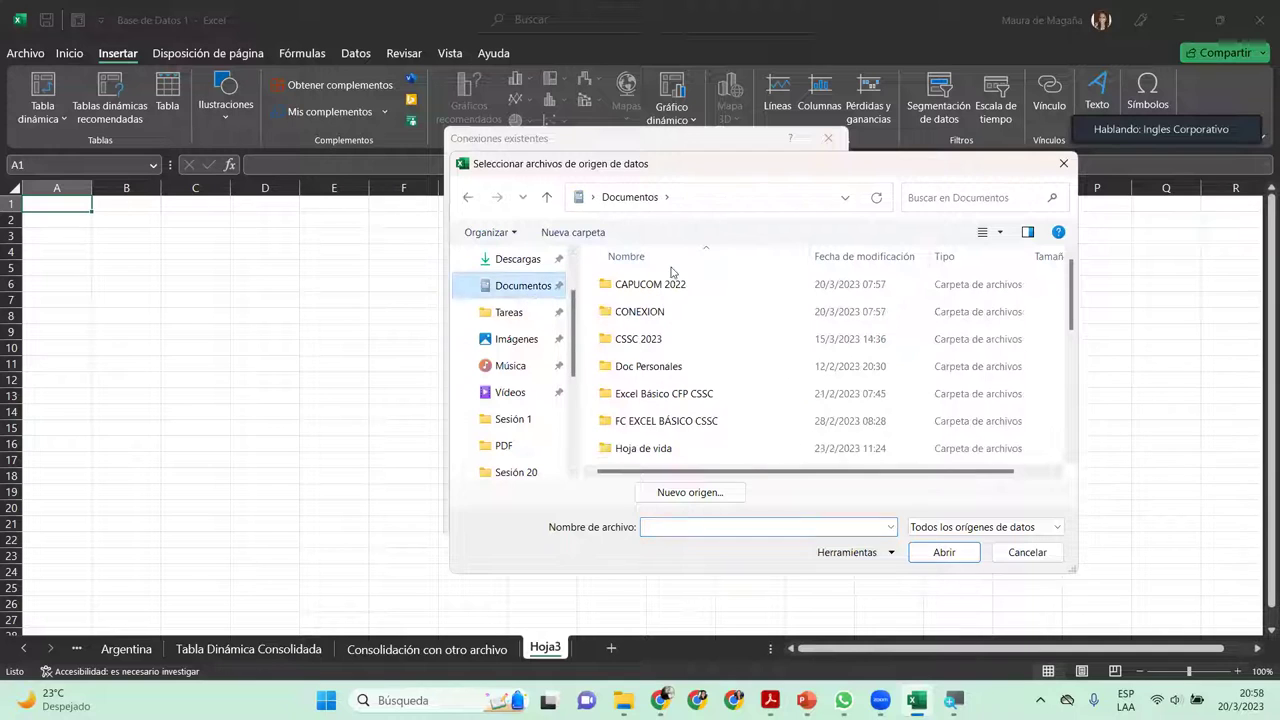
scroll(730, 390, "down", 3)
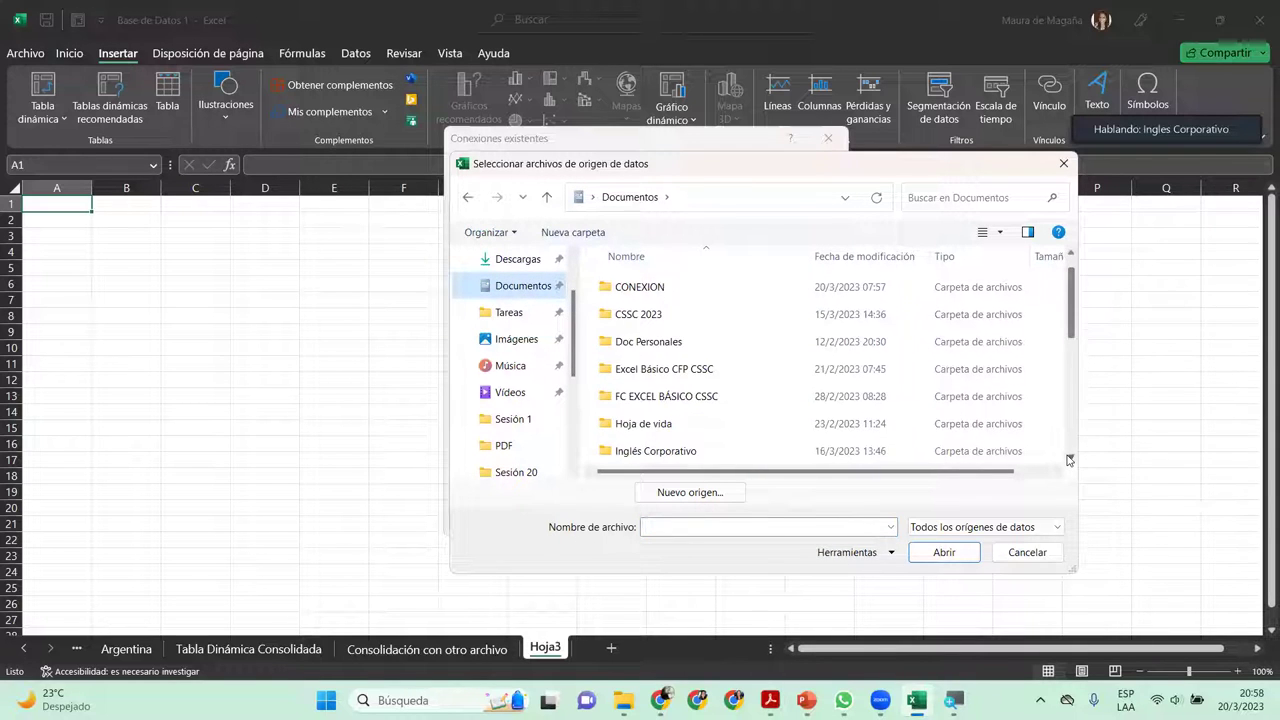
double_click(725, 396)
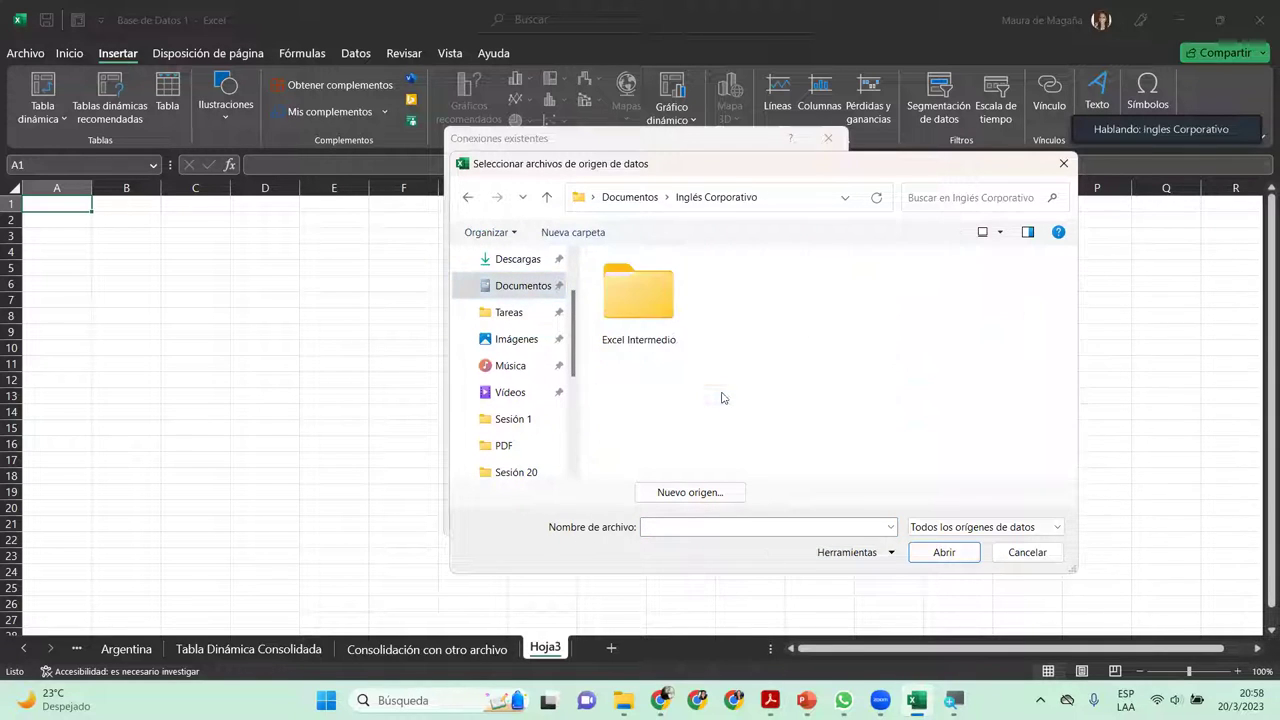
double_click(652, 318)
double_click(685, 287)
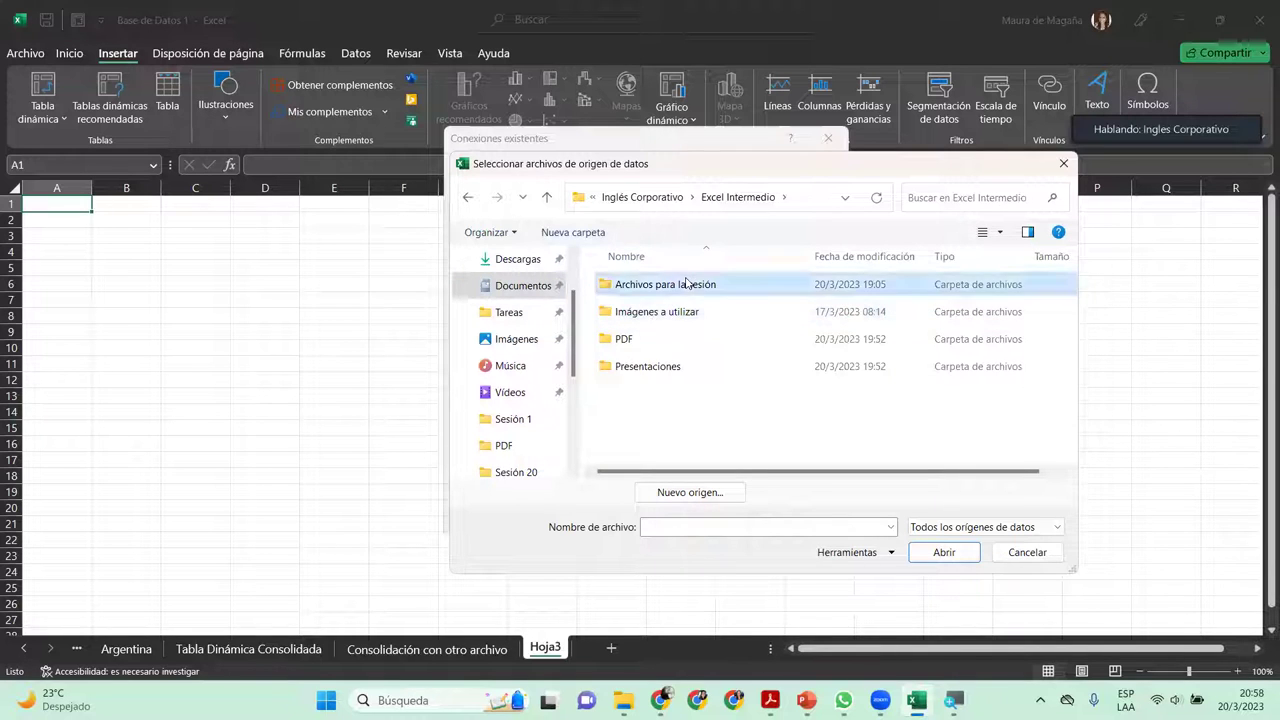
double_click(628, 396)
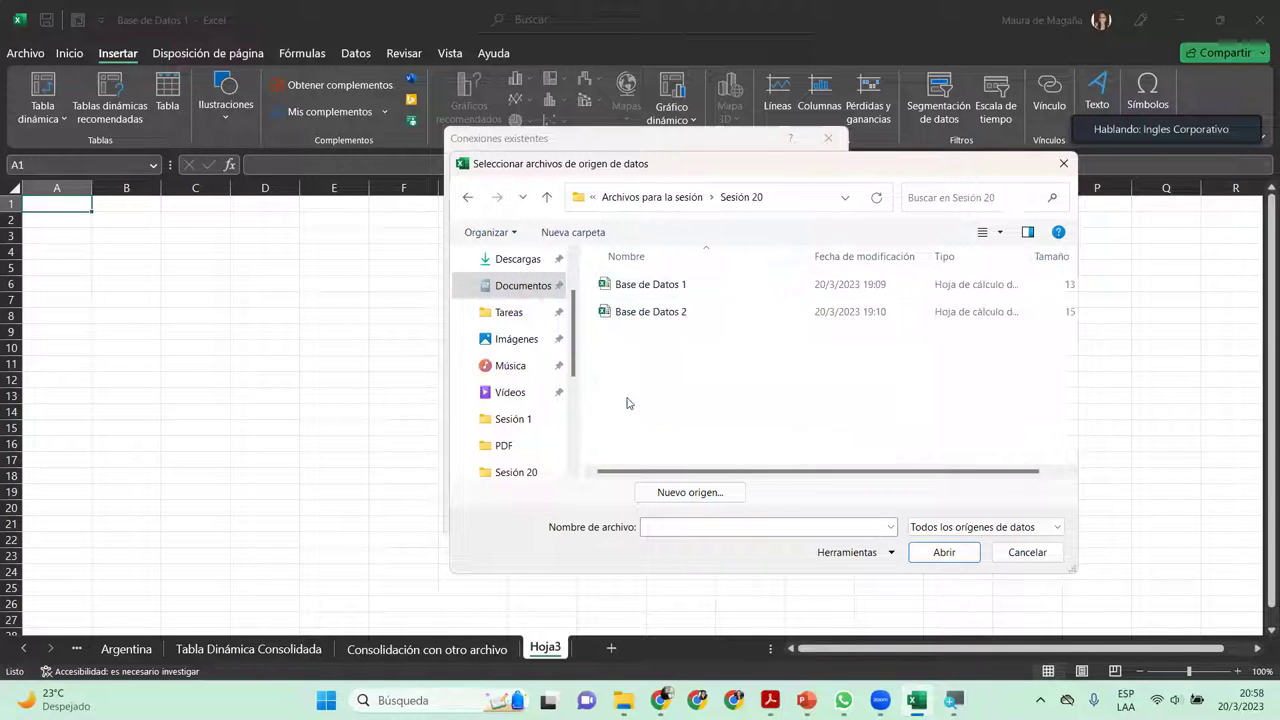
left_click(684, 316)
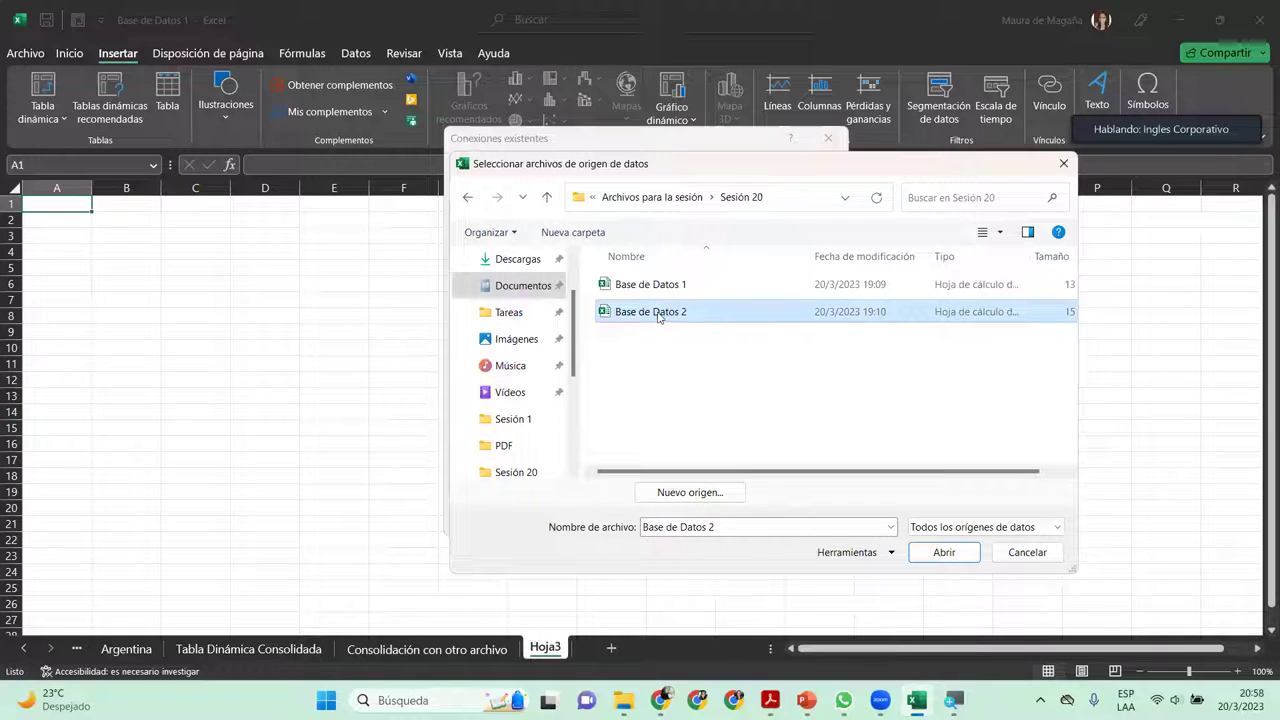
left_click(945, 553)
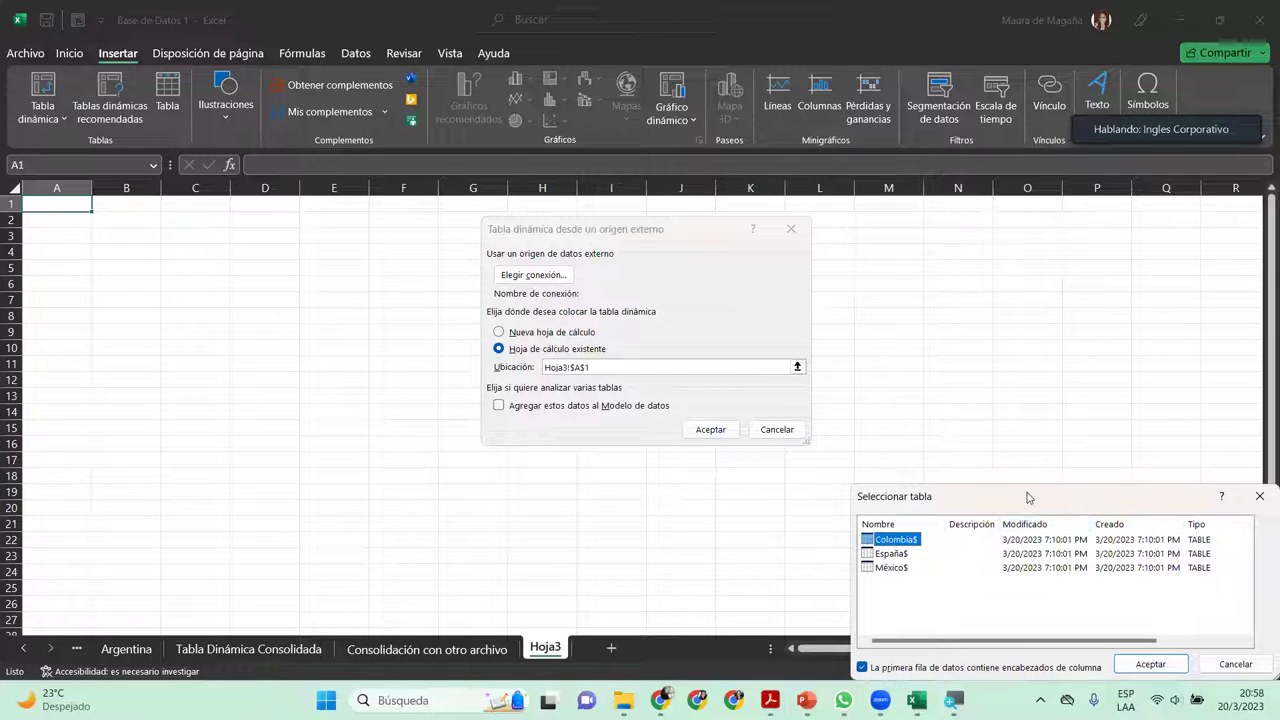
Choose the Colombia$ table with its first row as column headers and create the pivot table on the existing sheet Hoja3
left_click_drag(1027, 497, 983, 249)
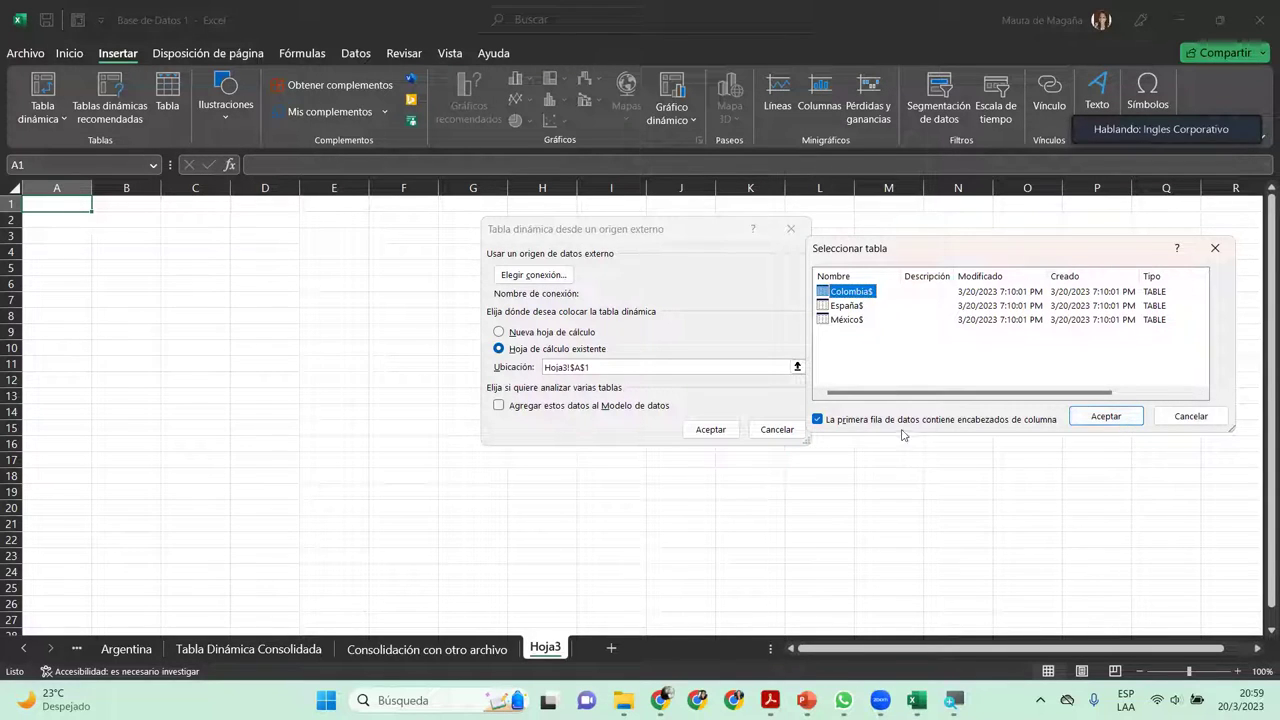
left_click(1089, 420)
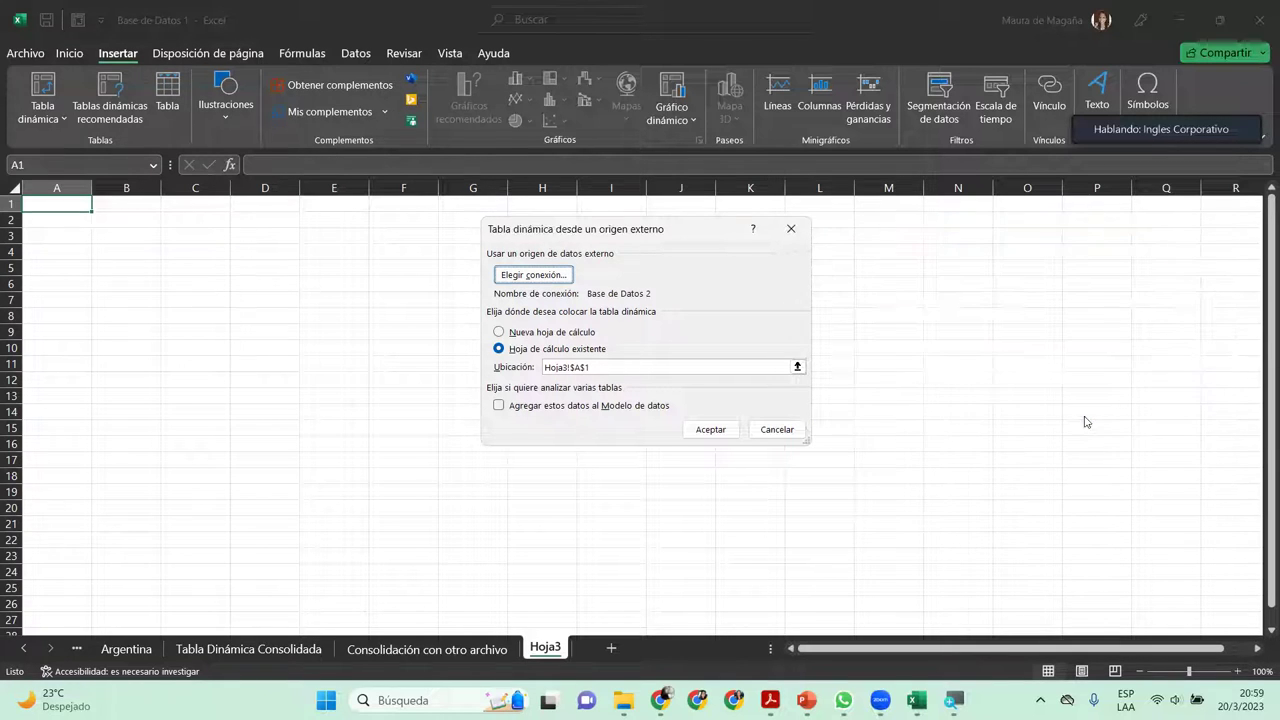
left_click(706, 431)
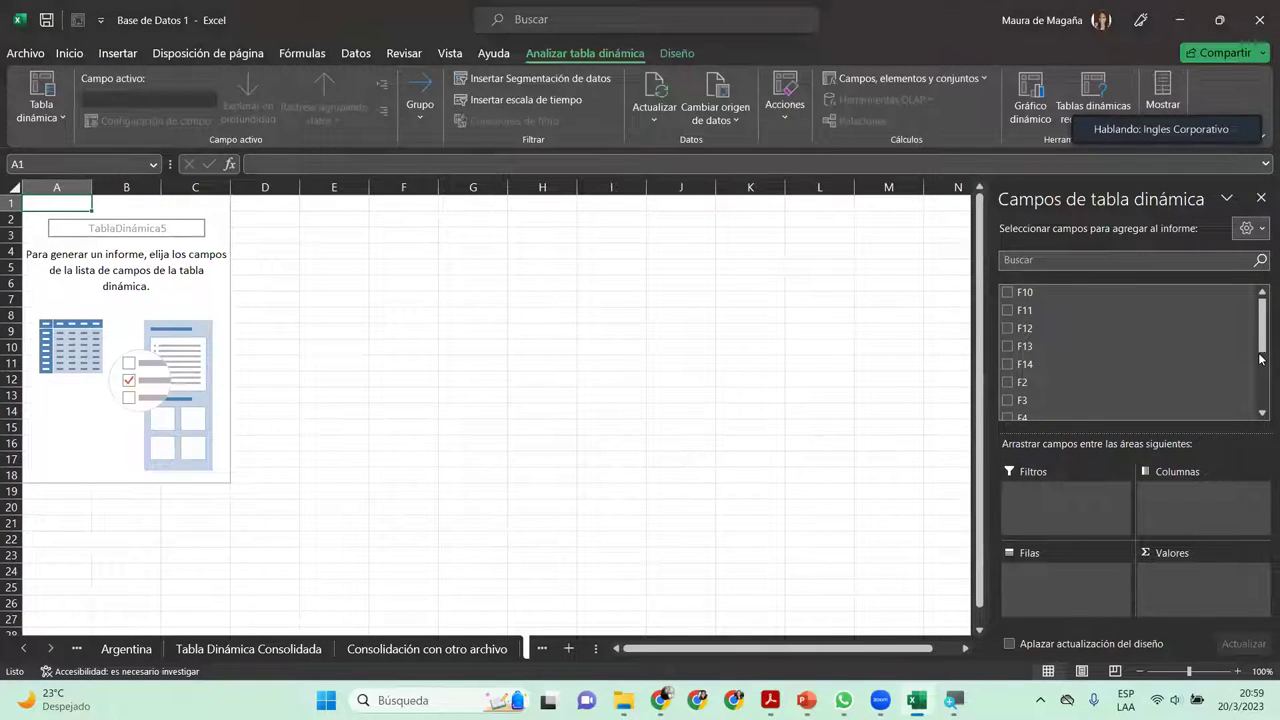
Examine the pivot table's available fields and compare them with the headings on the Argentina sheet
left_click_drag(1261, 341, 1261, 300)
mouse_move(1024, 367)
left_mouse_down()
mouse_move(1036, 573)
mouse_move(1019, 352)
left_mouse_up()
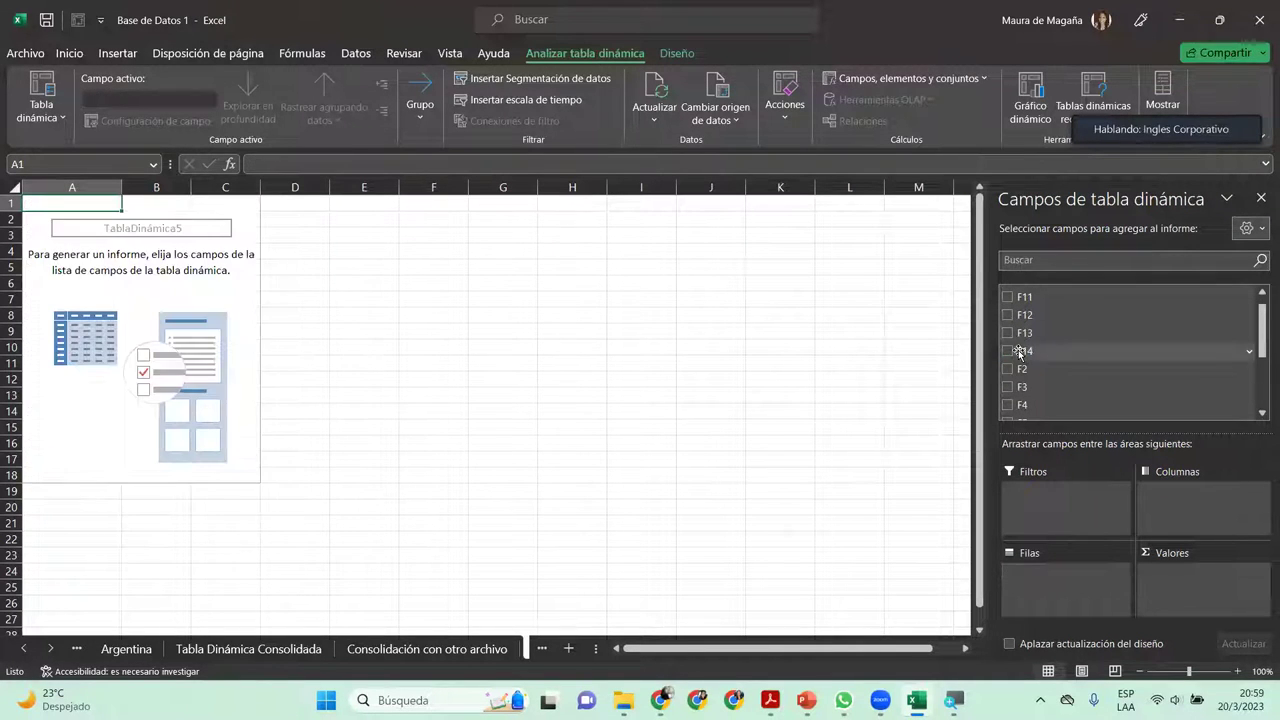
left_click_drag(1261, 330, 1261, 437)
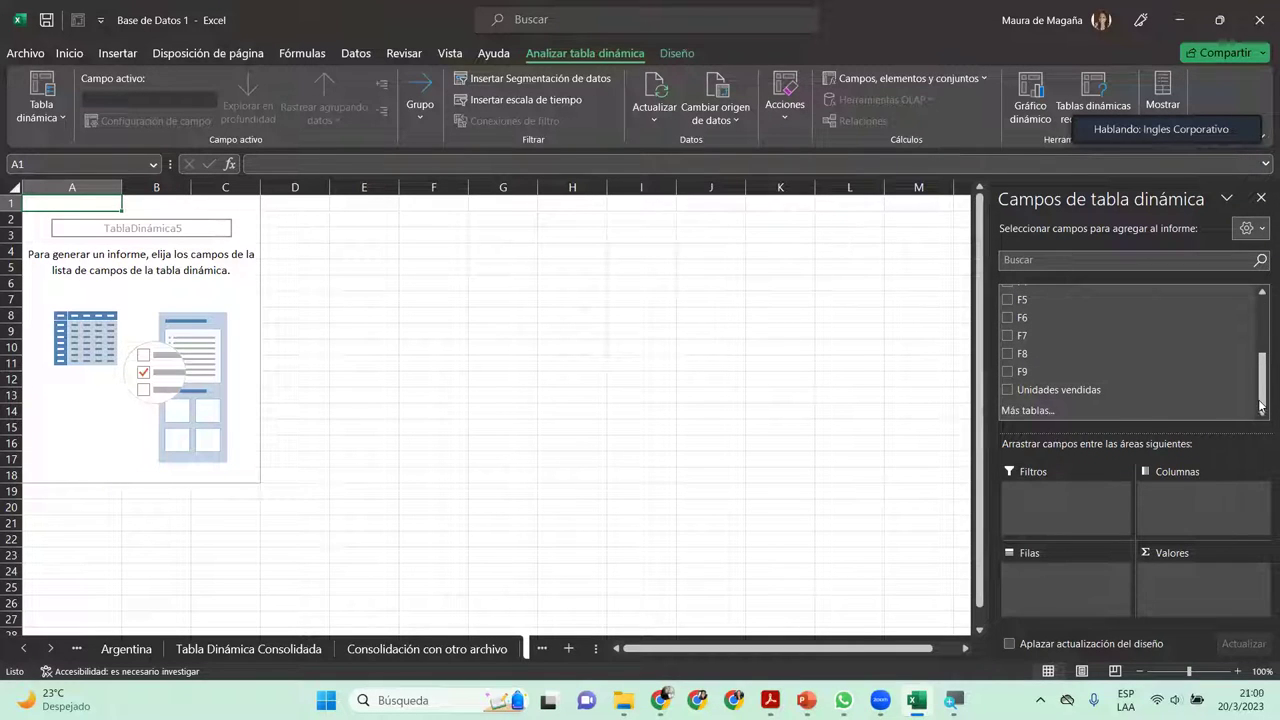
left_click_drag(1261, 375, 1261, 444)
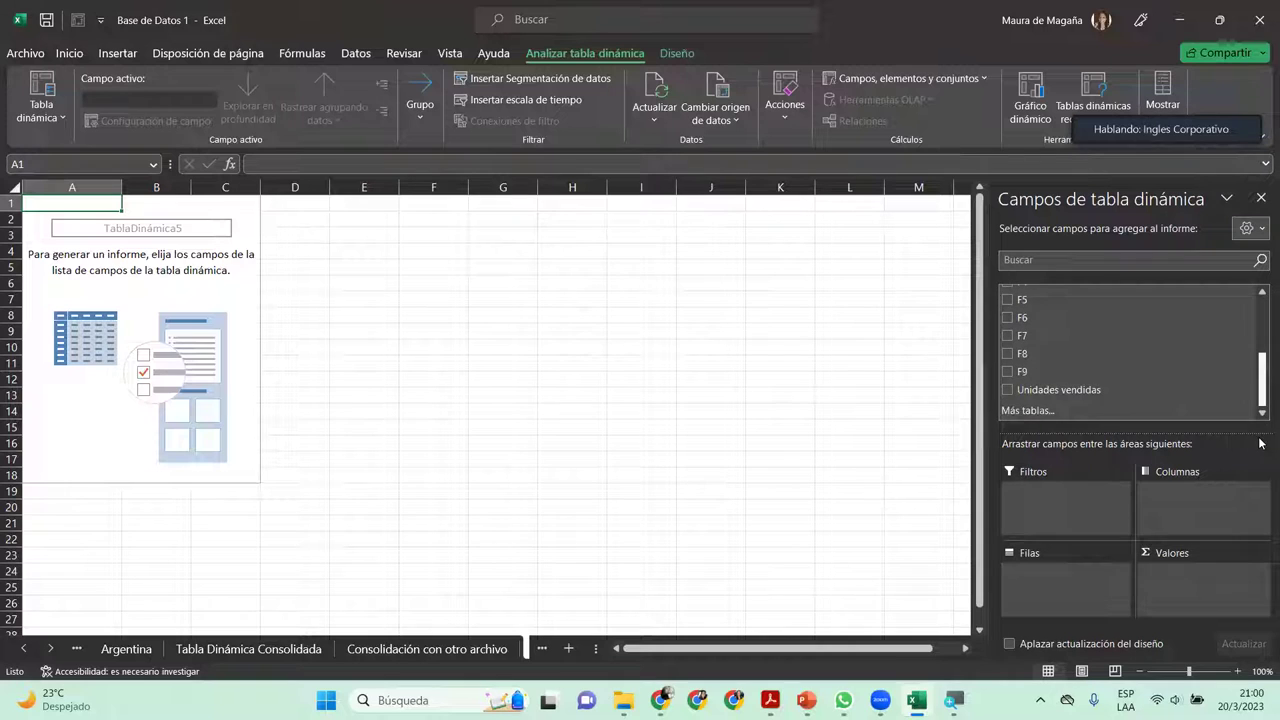
left_click(1050, 388)
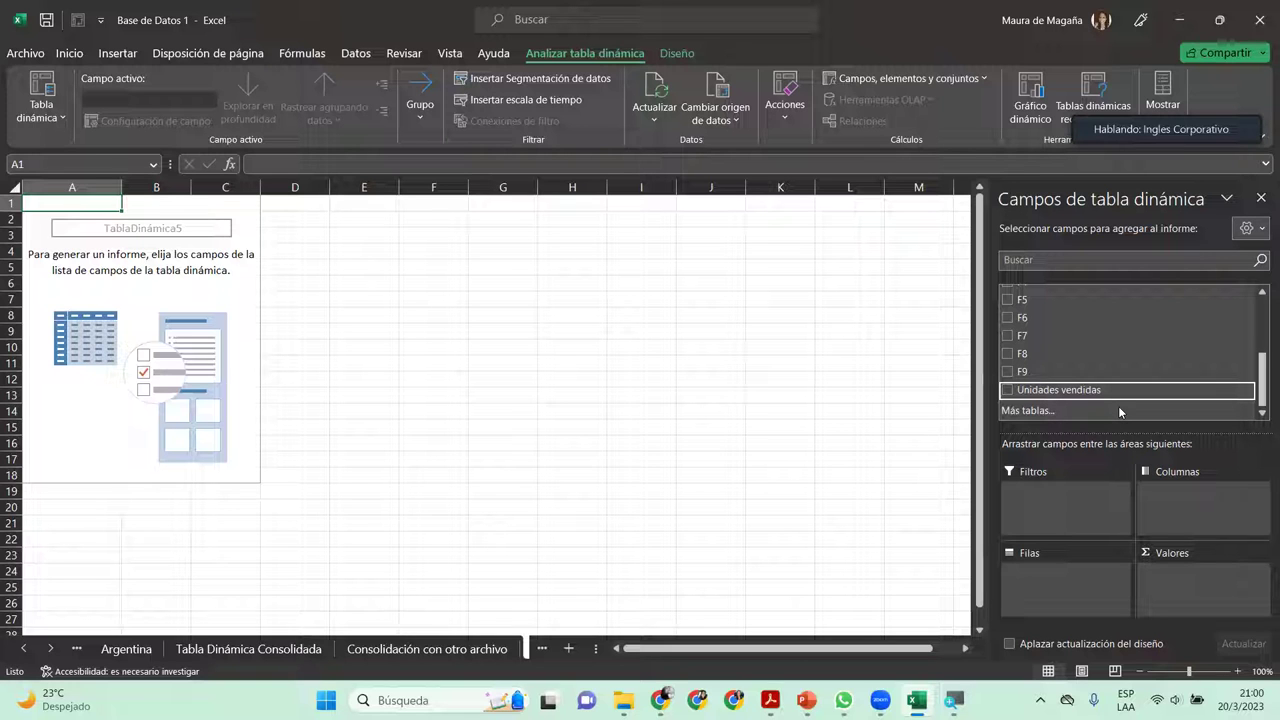
left_click(127, 650)
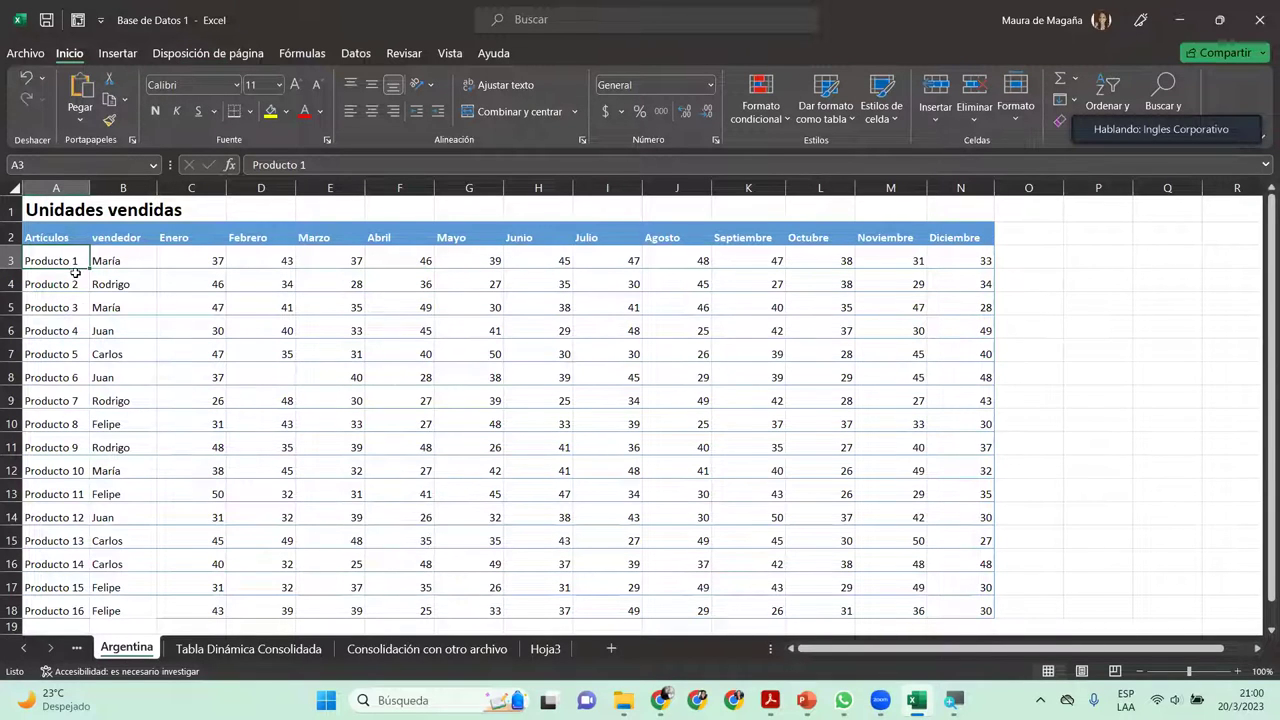
left_click(548, 650)
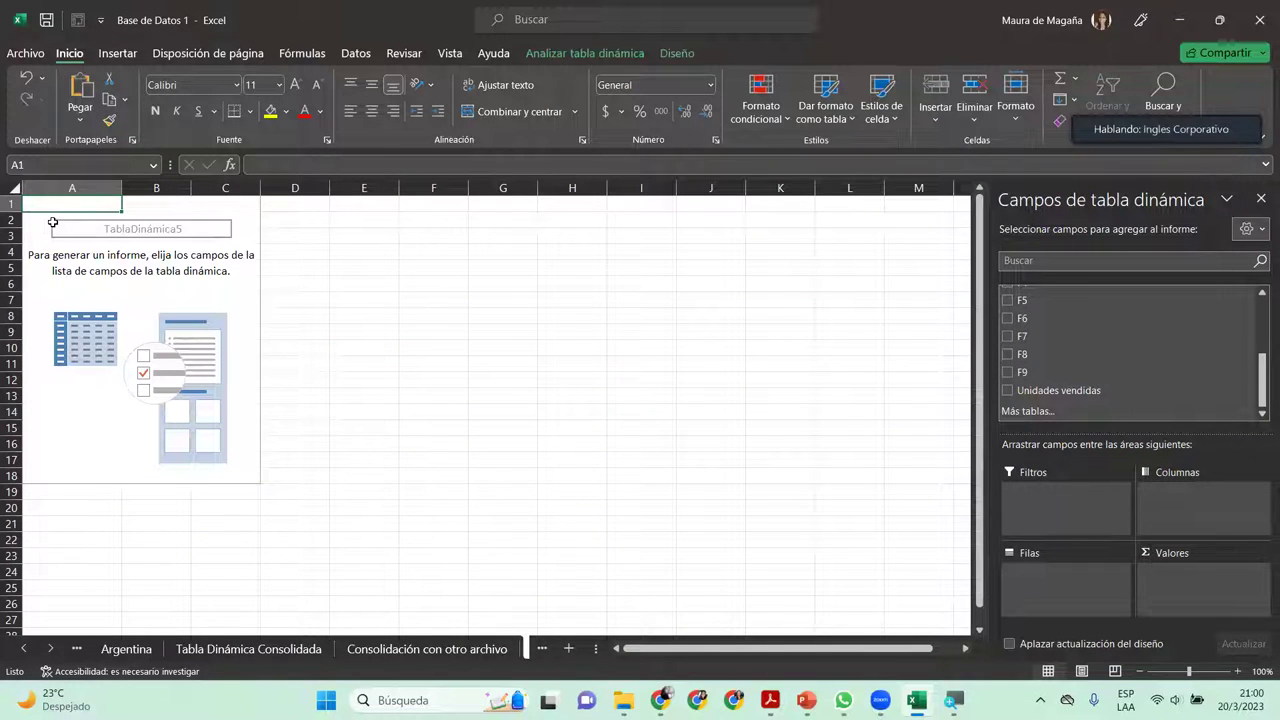
Delete the empty pivot table from Hoja3 and select cell A2
left_click(6, 187)
right_click(6, 187)
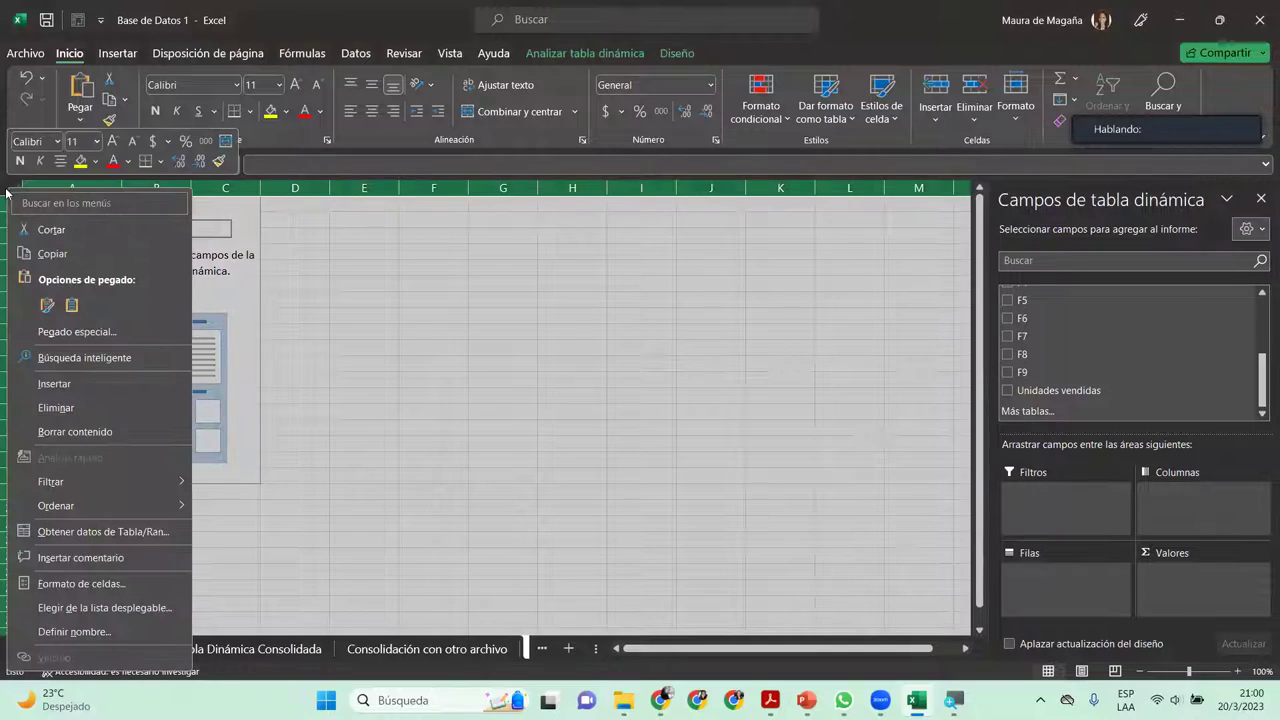
key("Escape")
key("Delete")
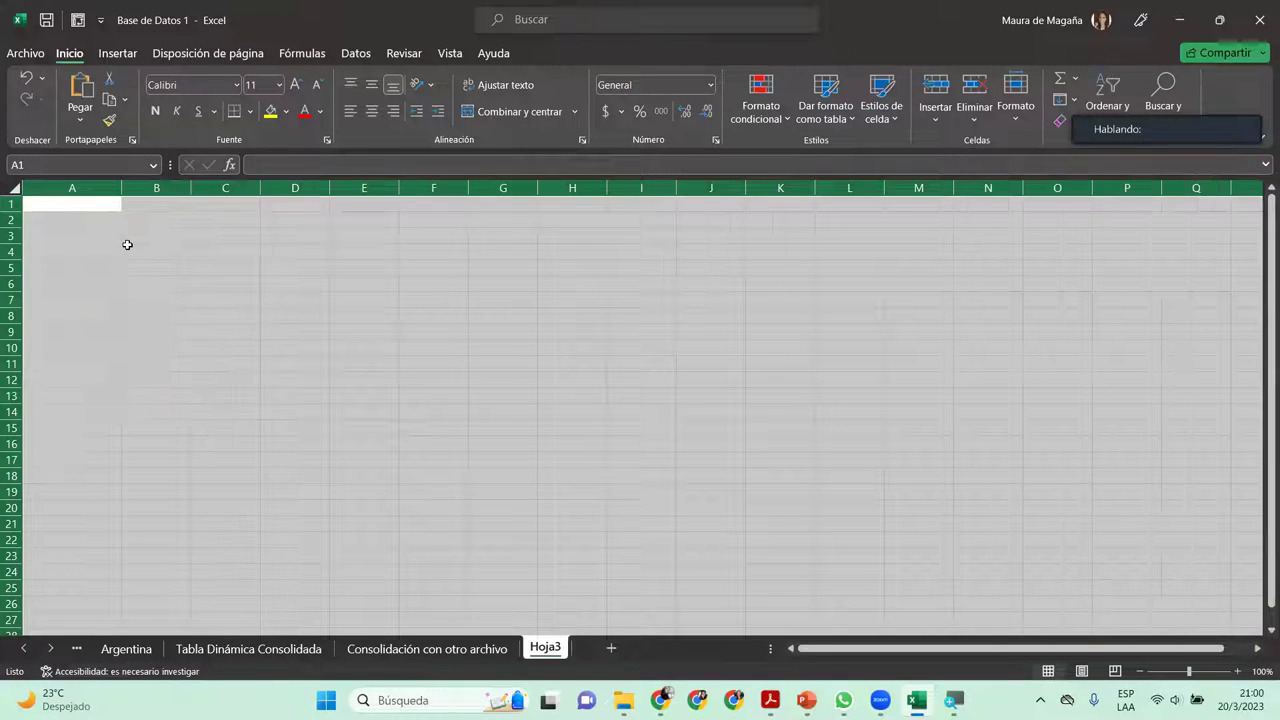
left_click(97, 233)
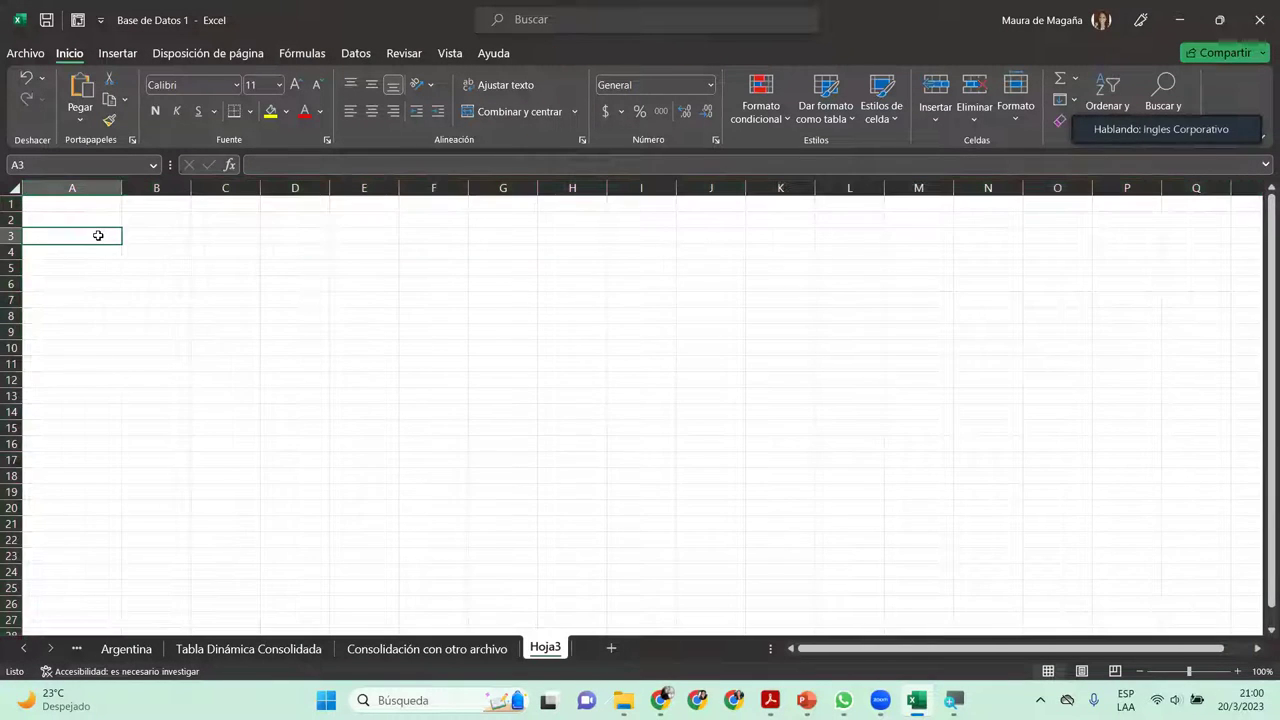
left_click(14, 188)
left_click(73, 221)
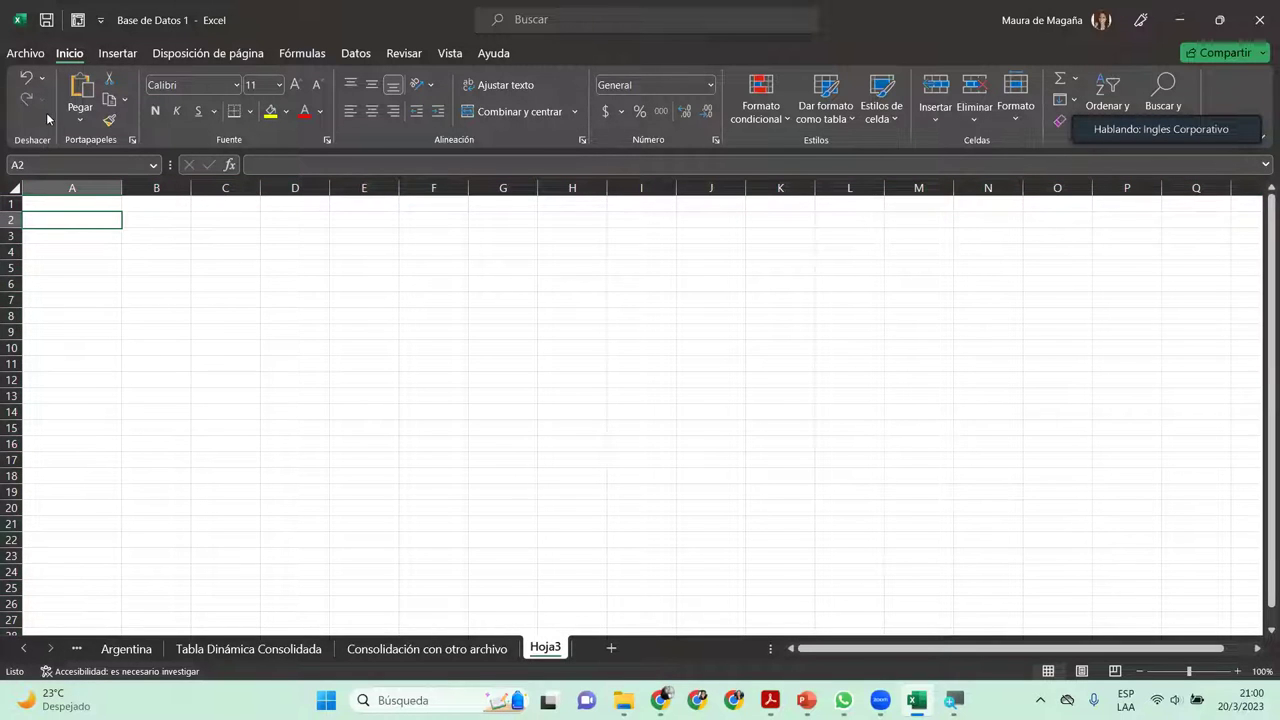
left_click(117, 53)
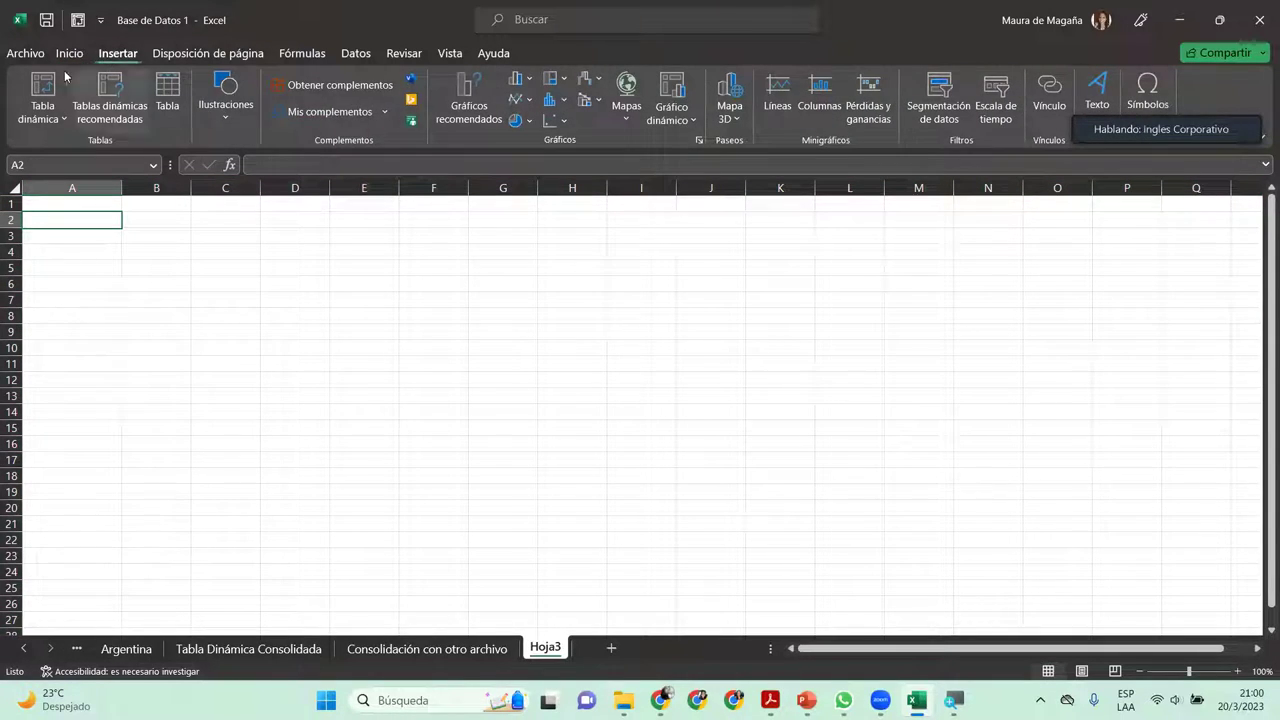
left_click(55, 121)
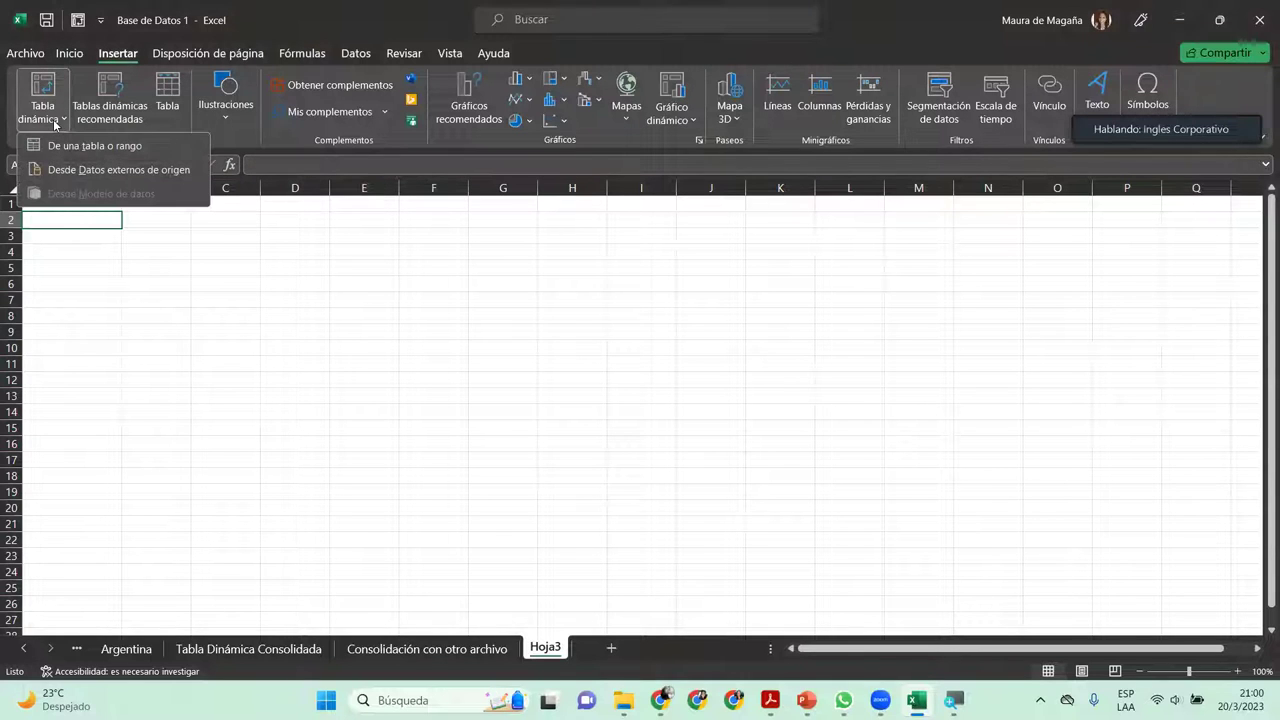
left_click(128, 170)
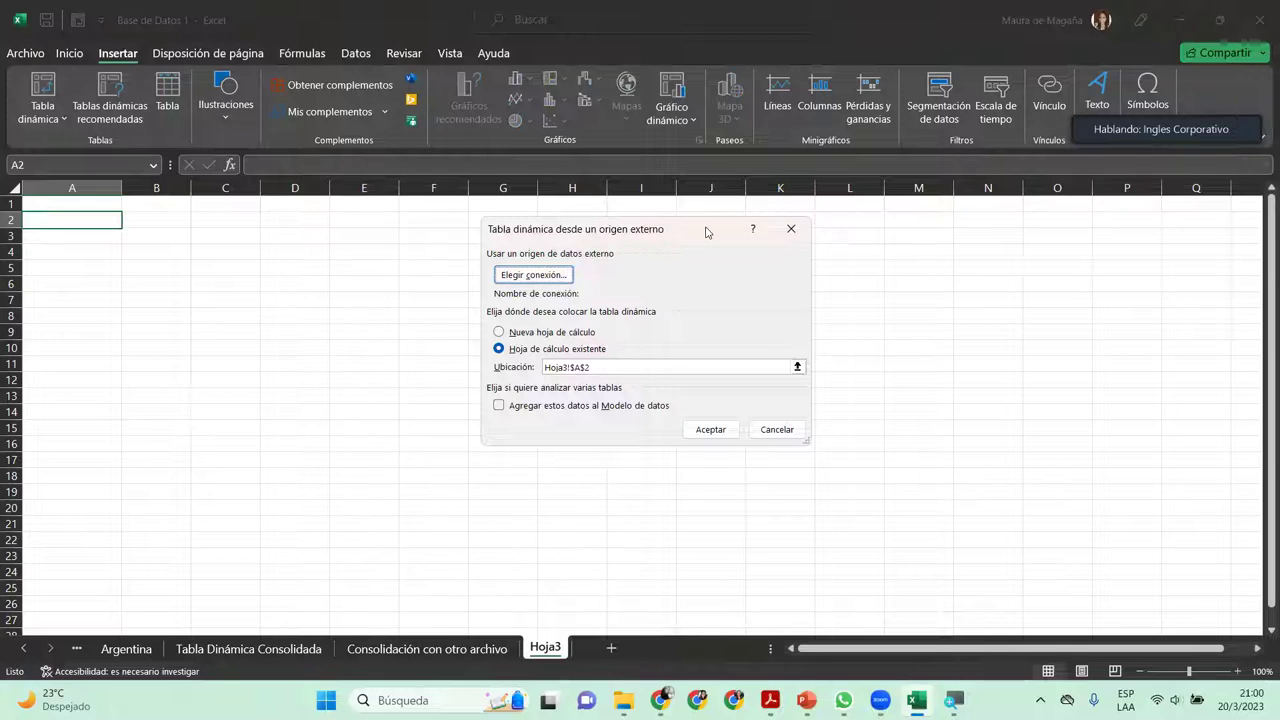
left_click(791, 229)
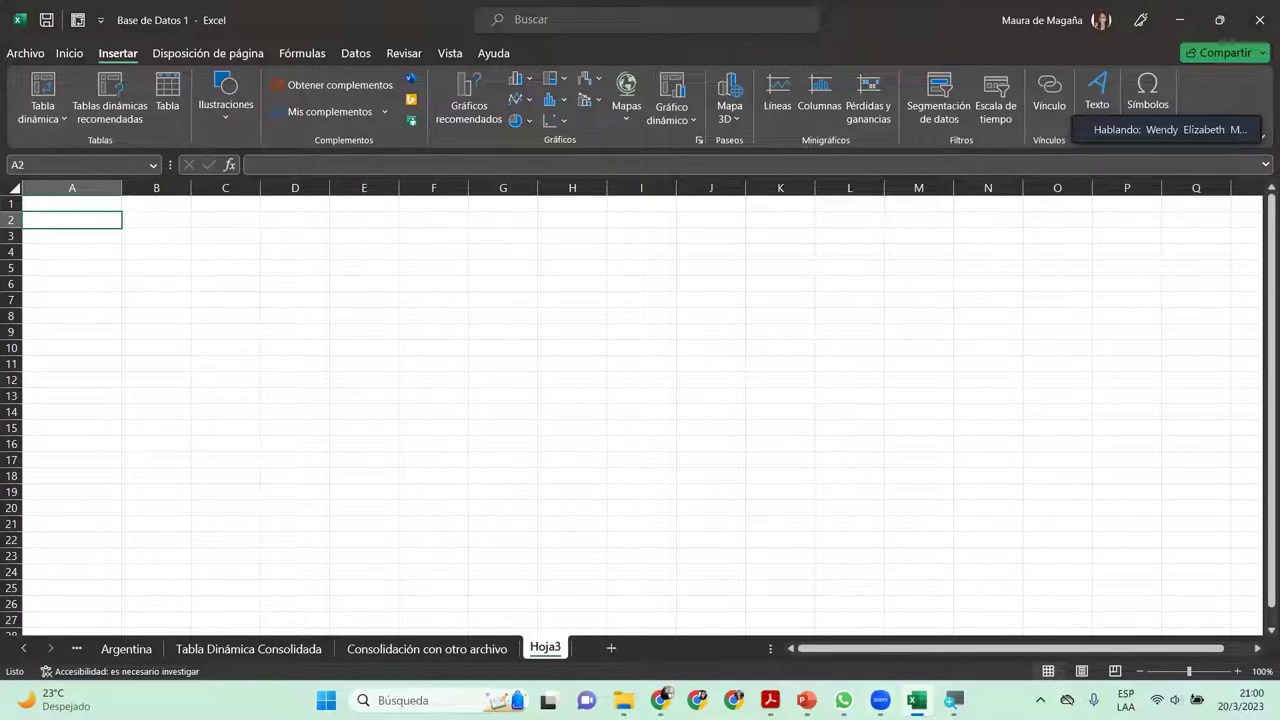
Restore the Zoom meeting's participant video strip over the workbook
mouse_move(843, 700)
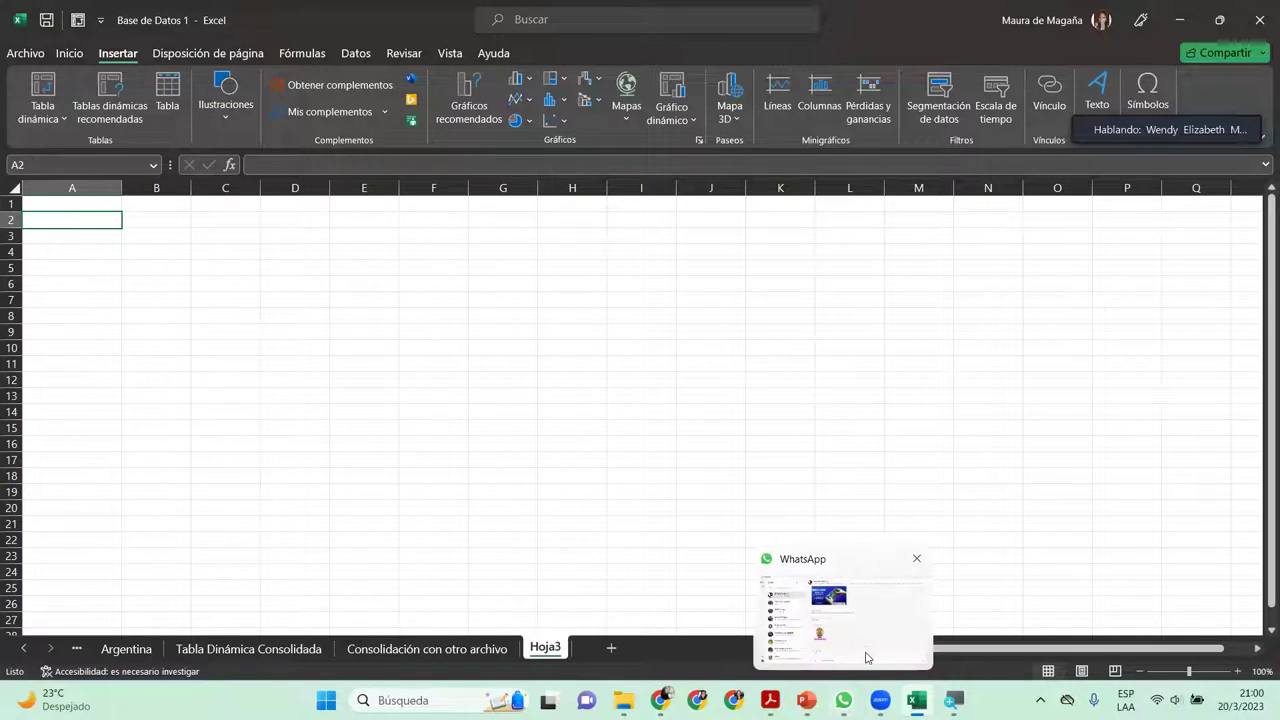
left_click(882, 700)
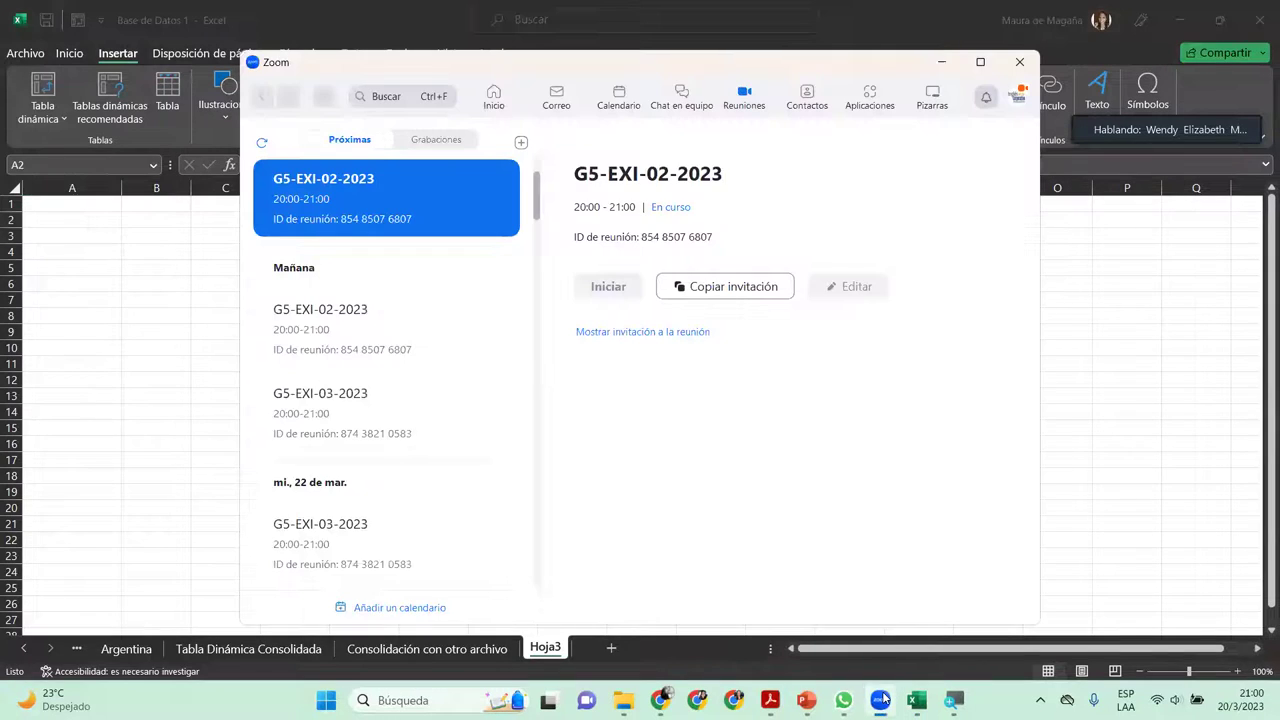
left_click(882, 700)
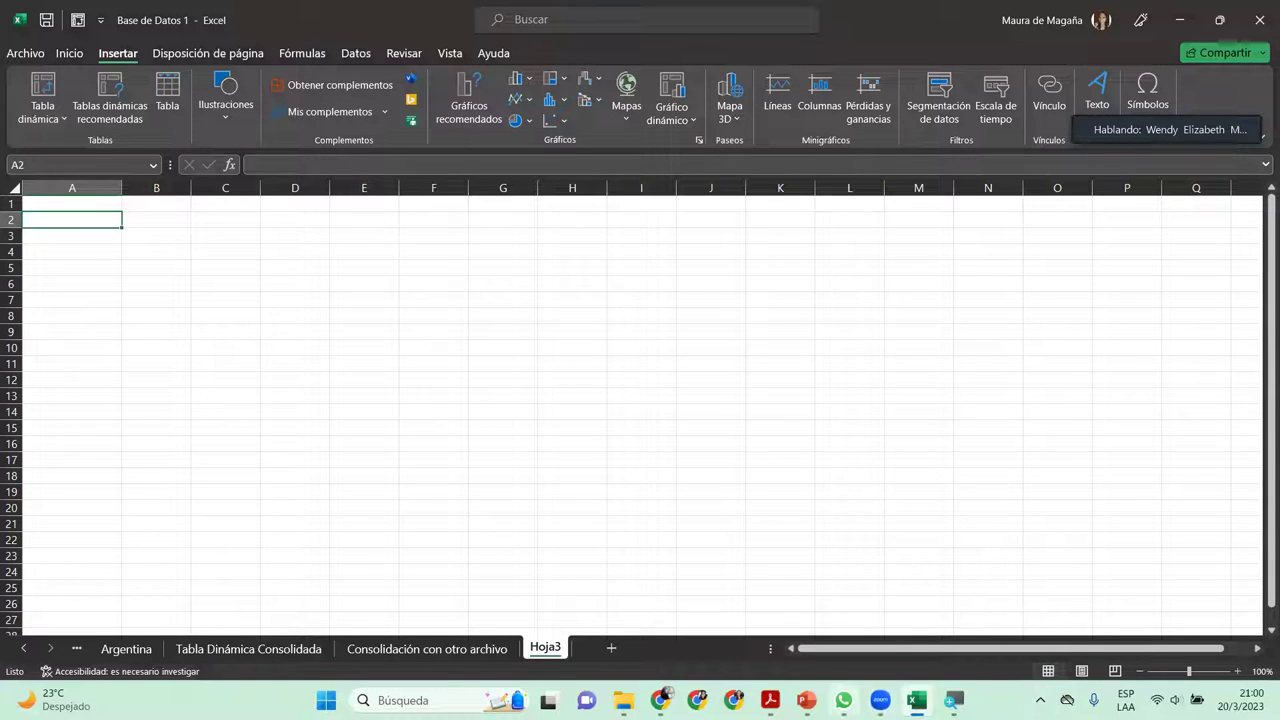
mouse_move(880, 700)
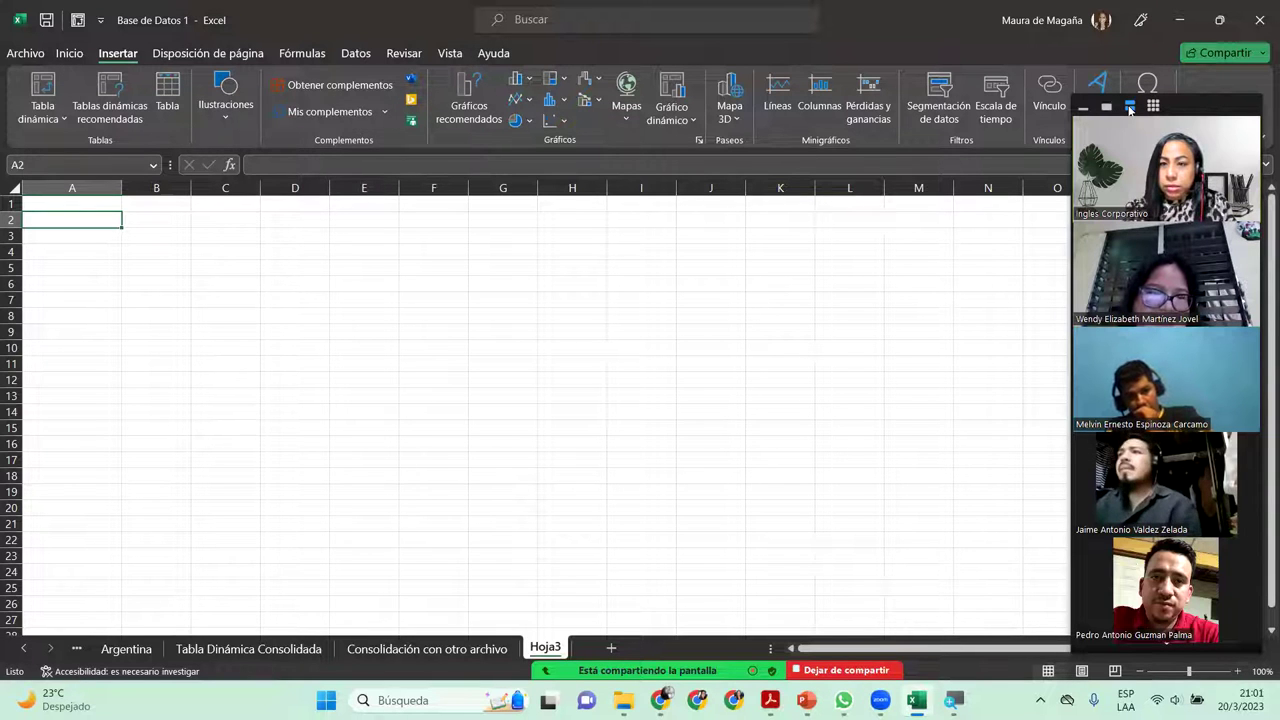
Review the filtered pivot table on Consolidación con otro archivo and return to Hoja3
left_click(417, 650)
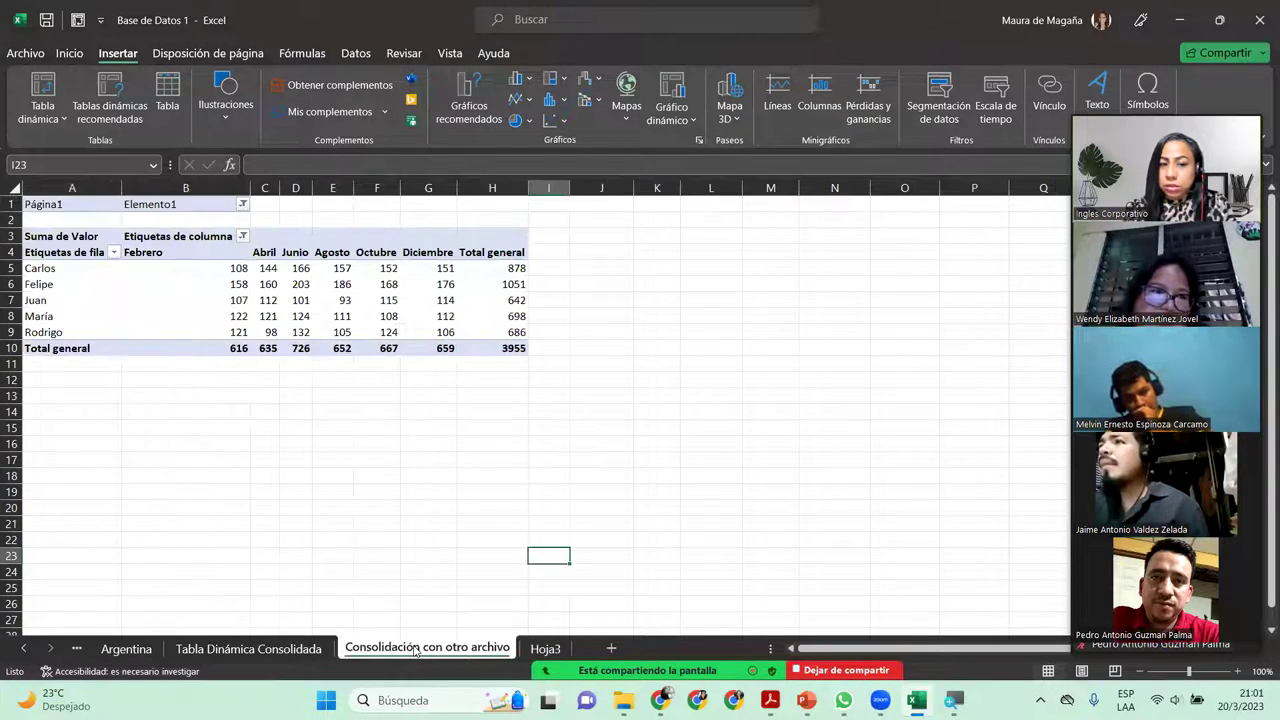
left_click(541, 650)
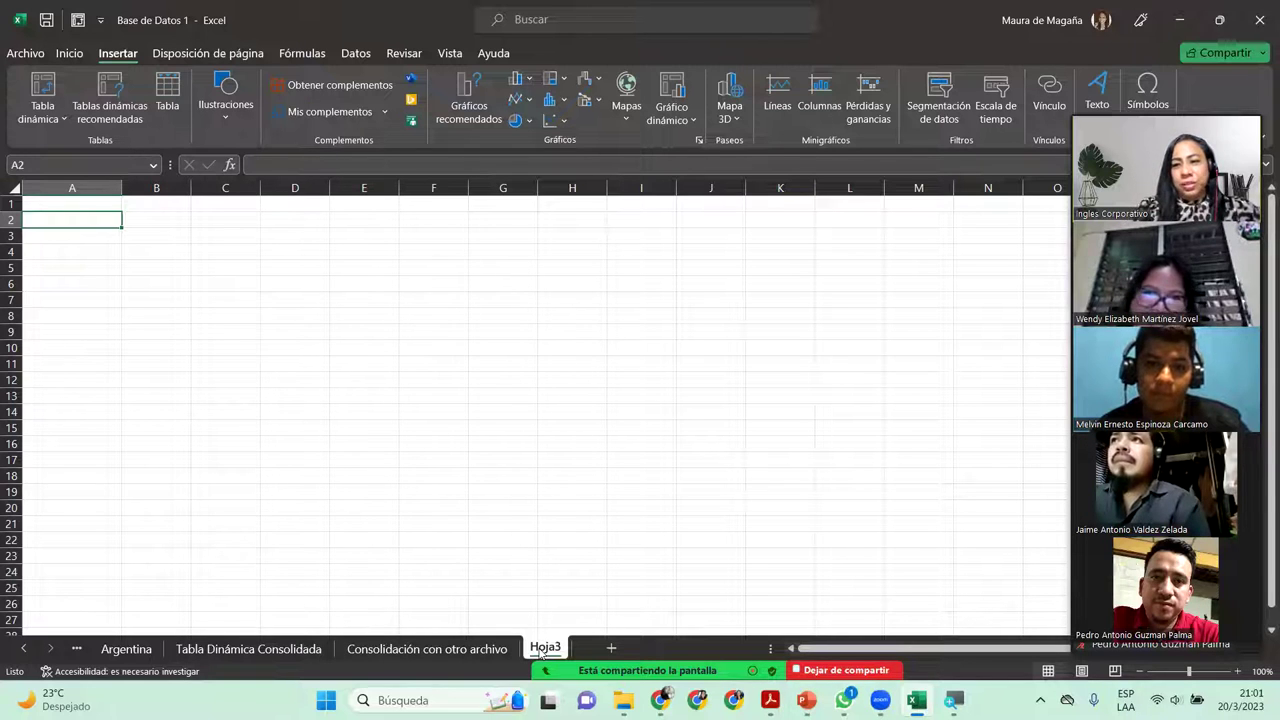
left_click(45, 127)
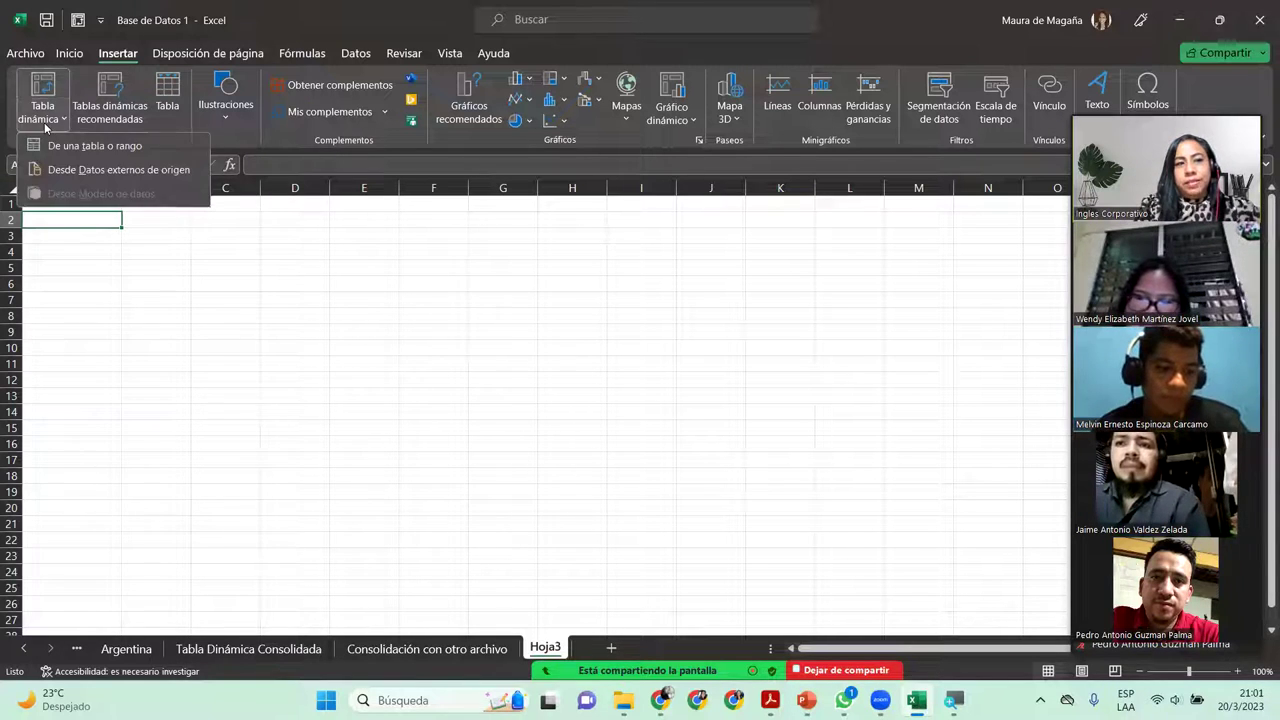
left_click(98, 170)
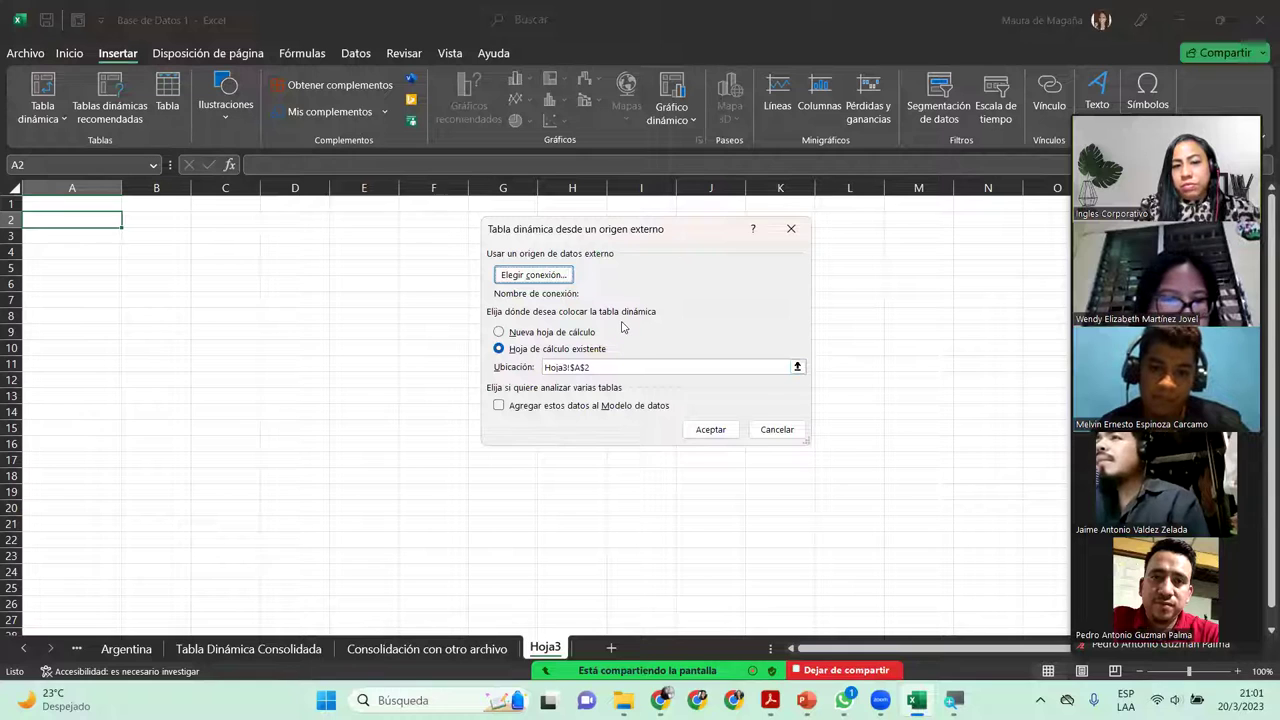
left_click(540, 275)
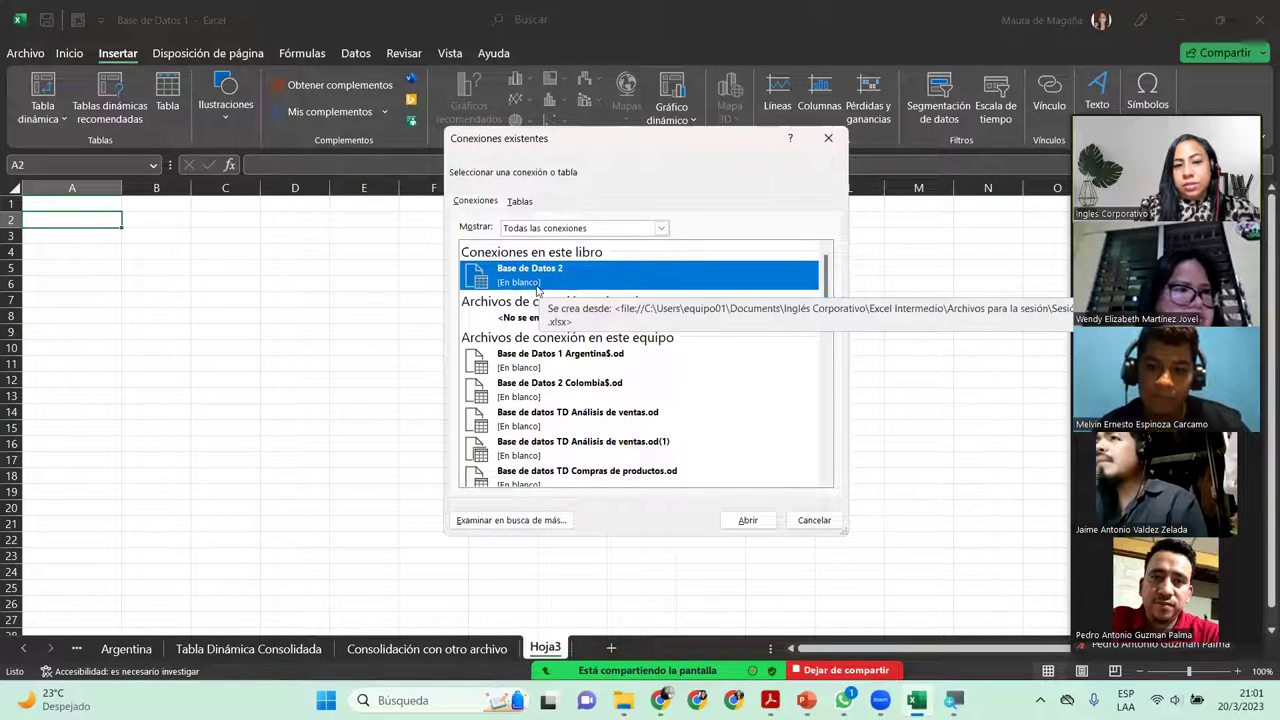
left_click(514, 521)
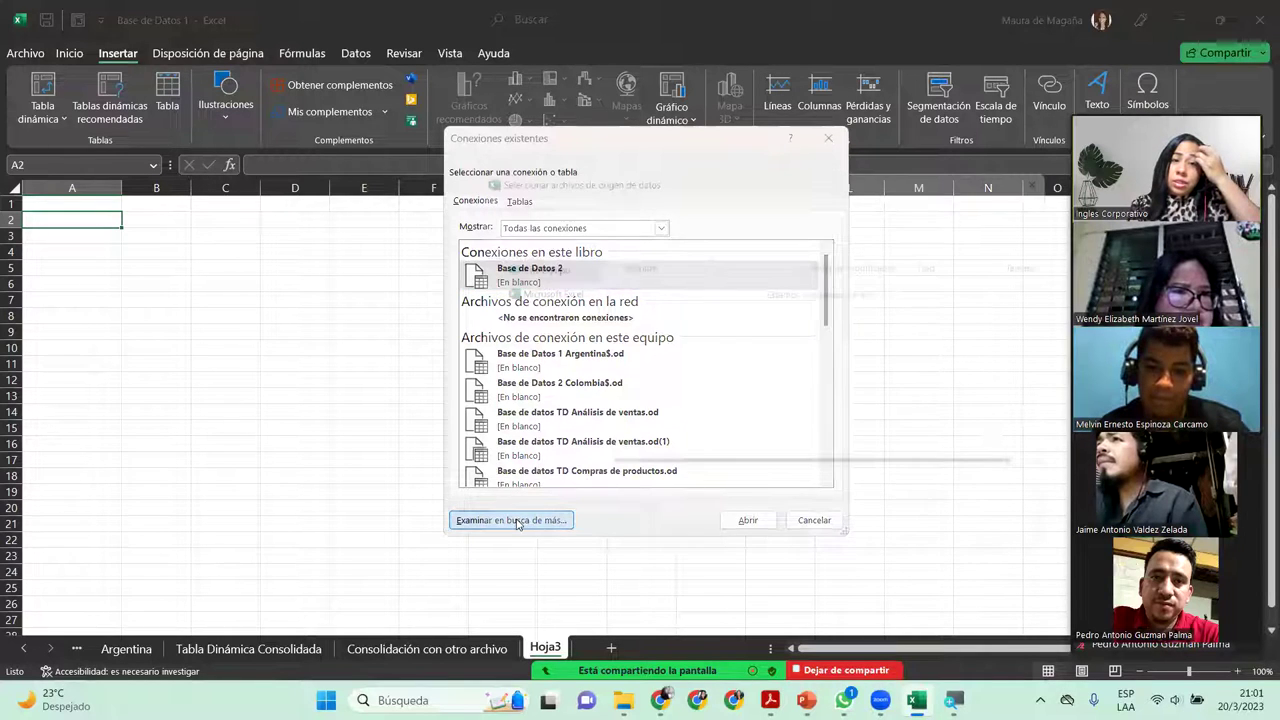
scroll(520, 360, "up", 5)
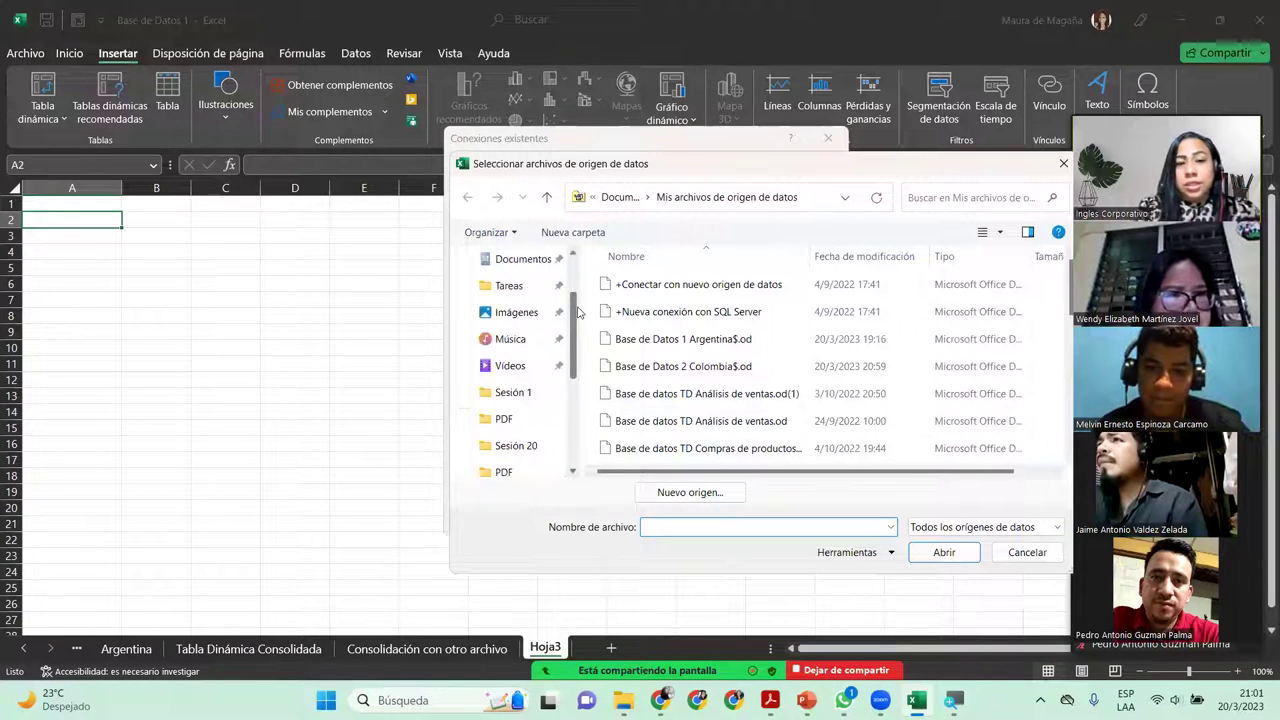
left_click(524, 367)
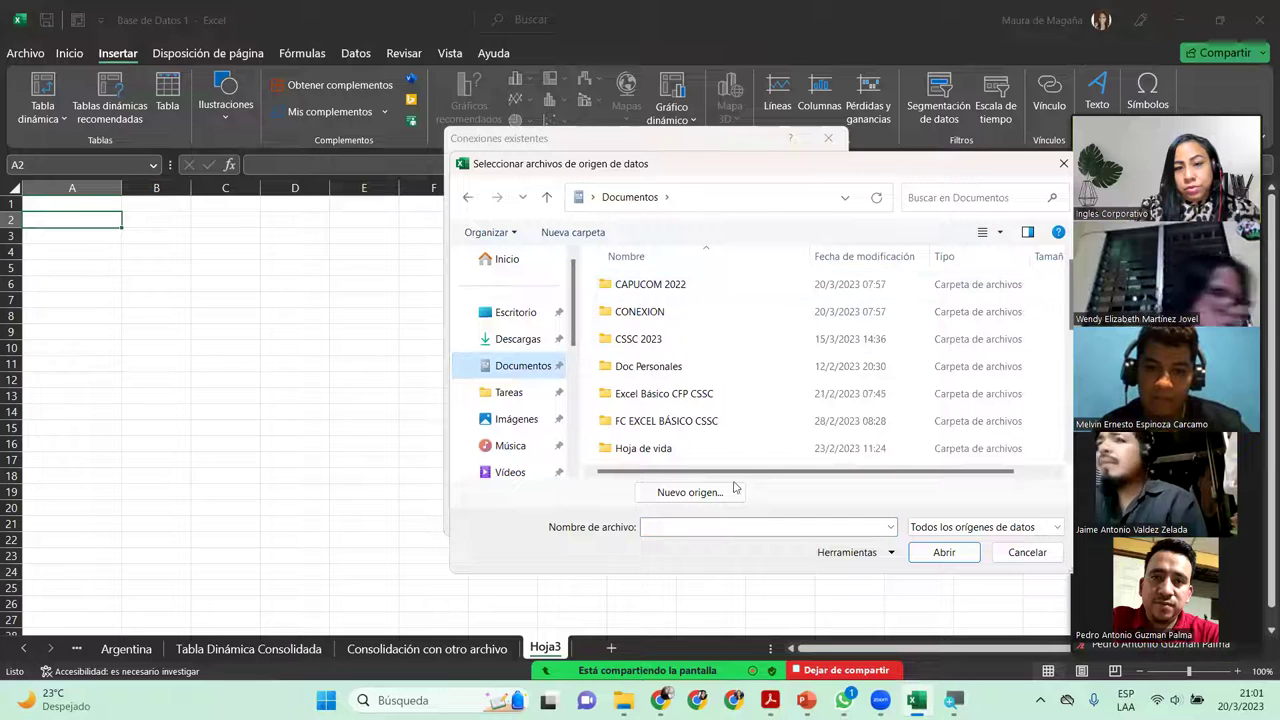
scroll(658, 370, "down", 2)
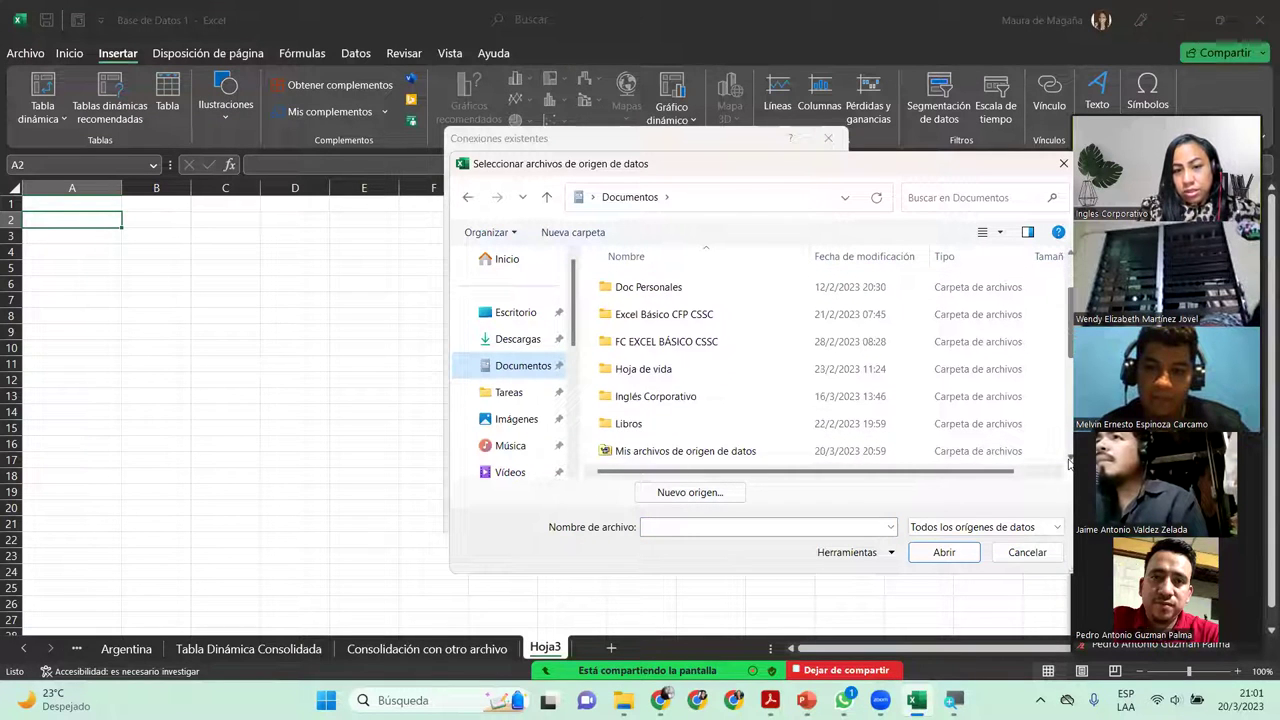
left_click(658, 370)
double_click(658, 369)
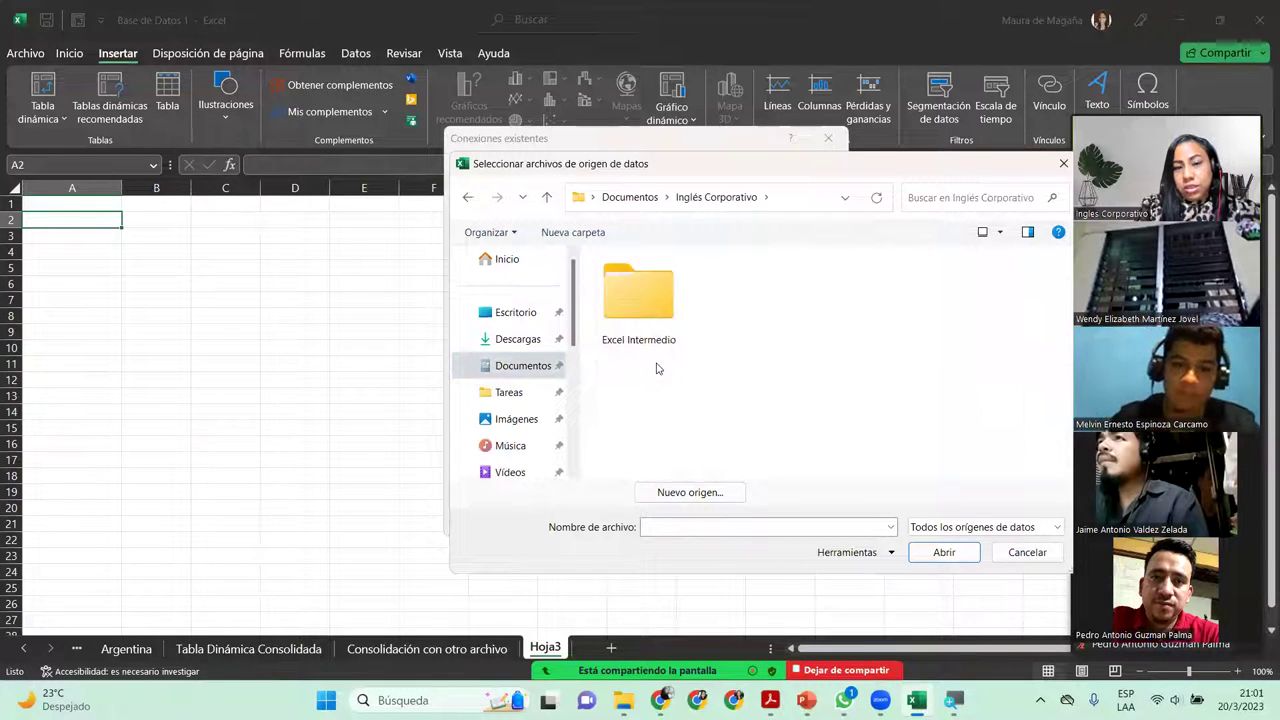
double_click(654, 310)
double_click(666, 286)
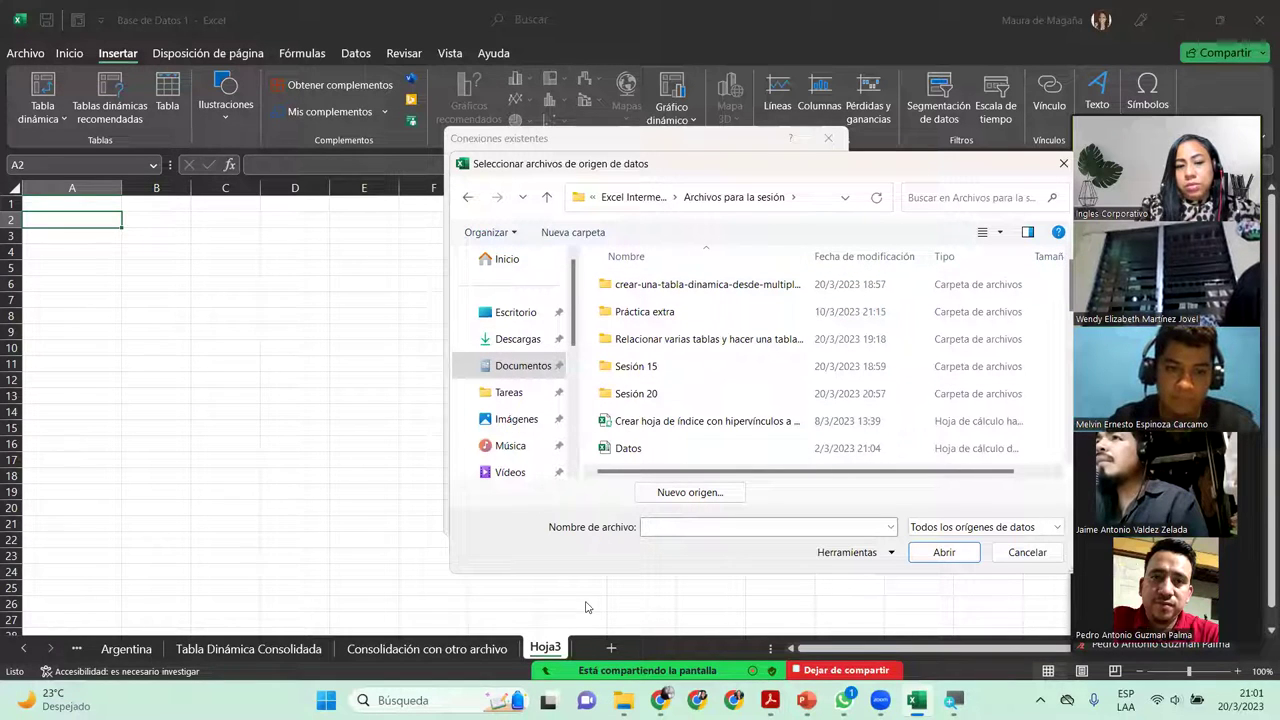
Turn the Zoom microphone and camera off and back on, and cancel the open data source dialogs
key("alt+a")
key("alt+v")
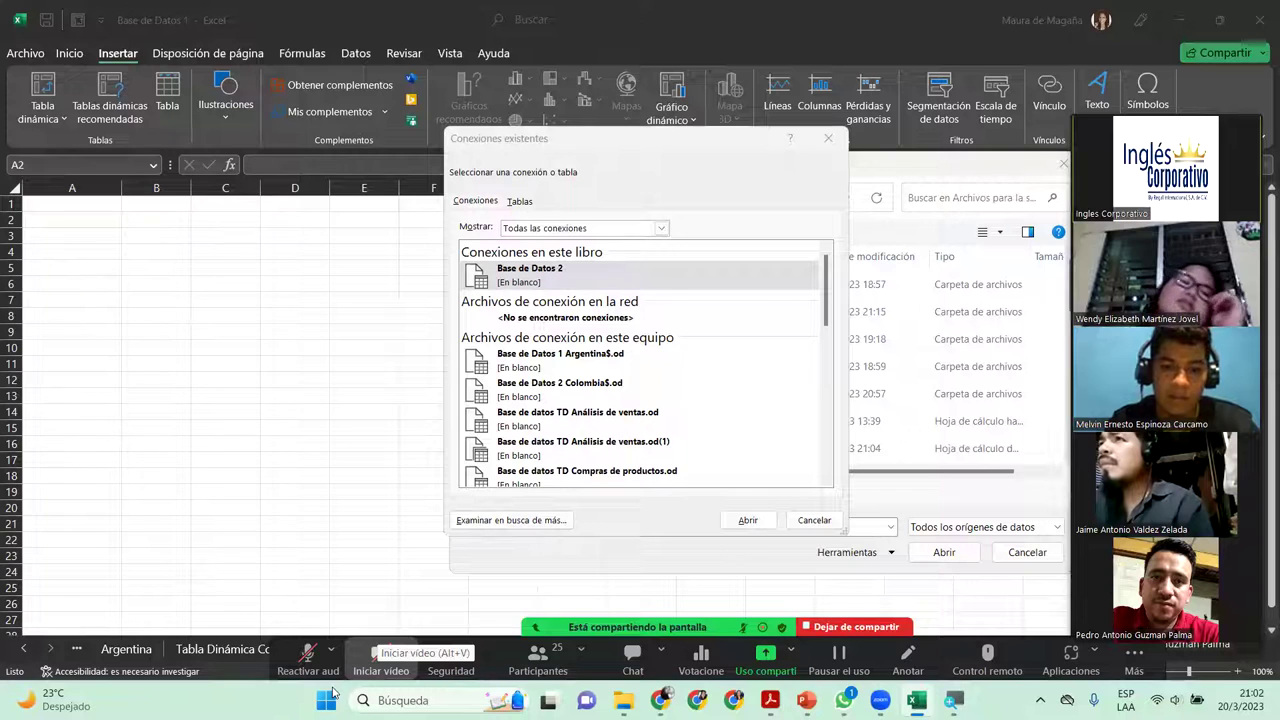
left_click(308, 655)
left_click(381, 655)
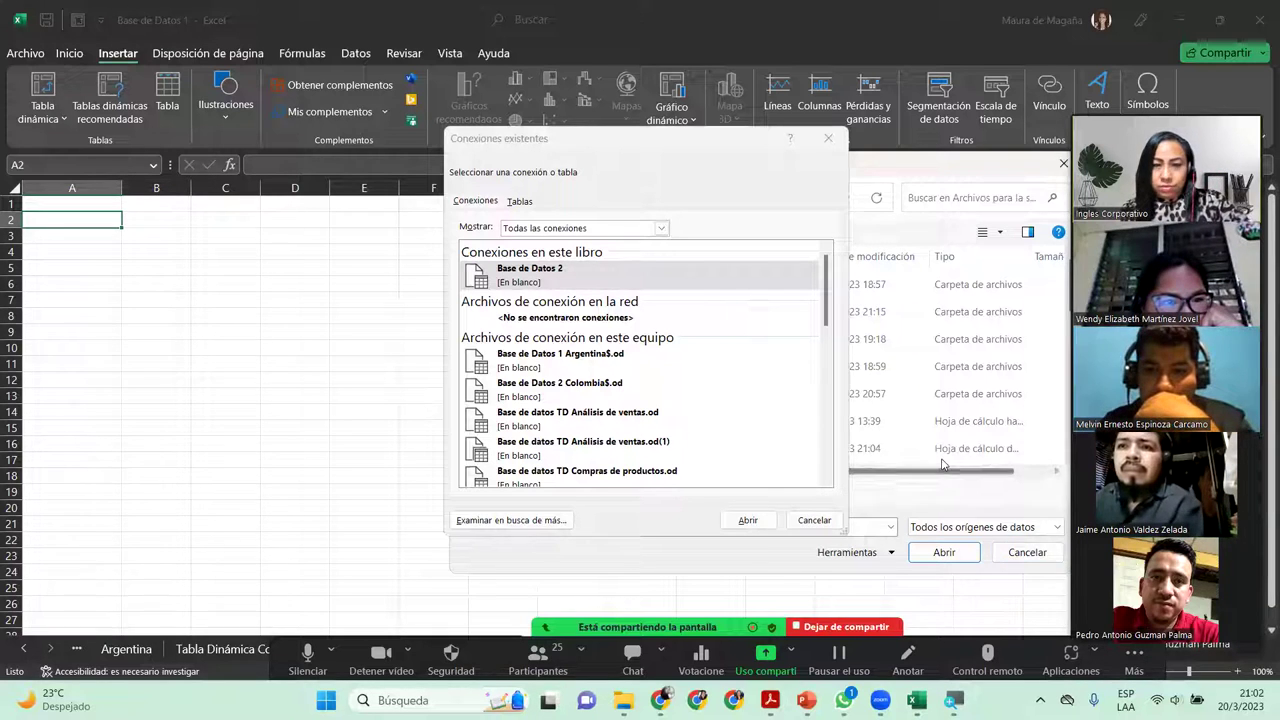
key("Escape")
key("Escape")
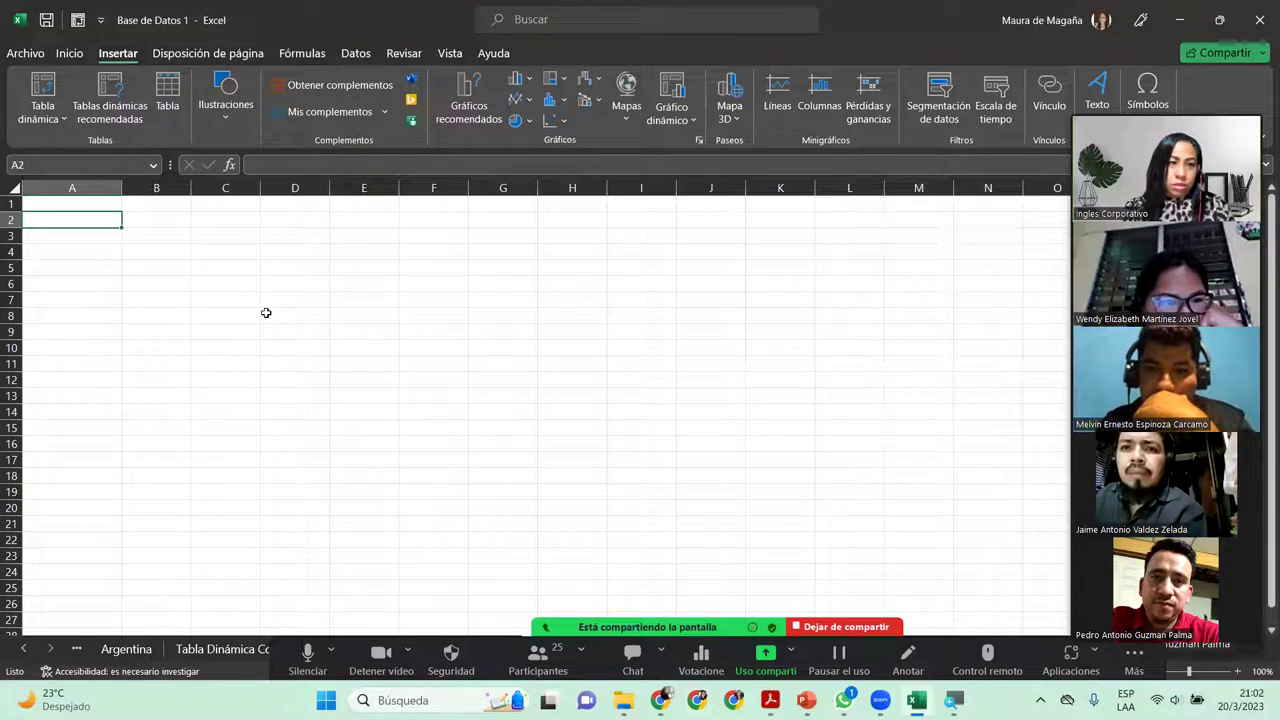
Start a pivot table from an external source and choose the workbook Base de Datos 2 in the Sesión 20 folder as its connection
left_click(115, 162)
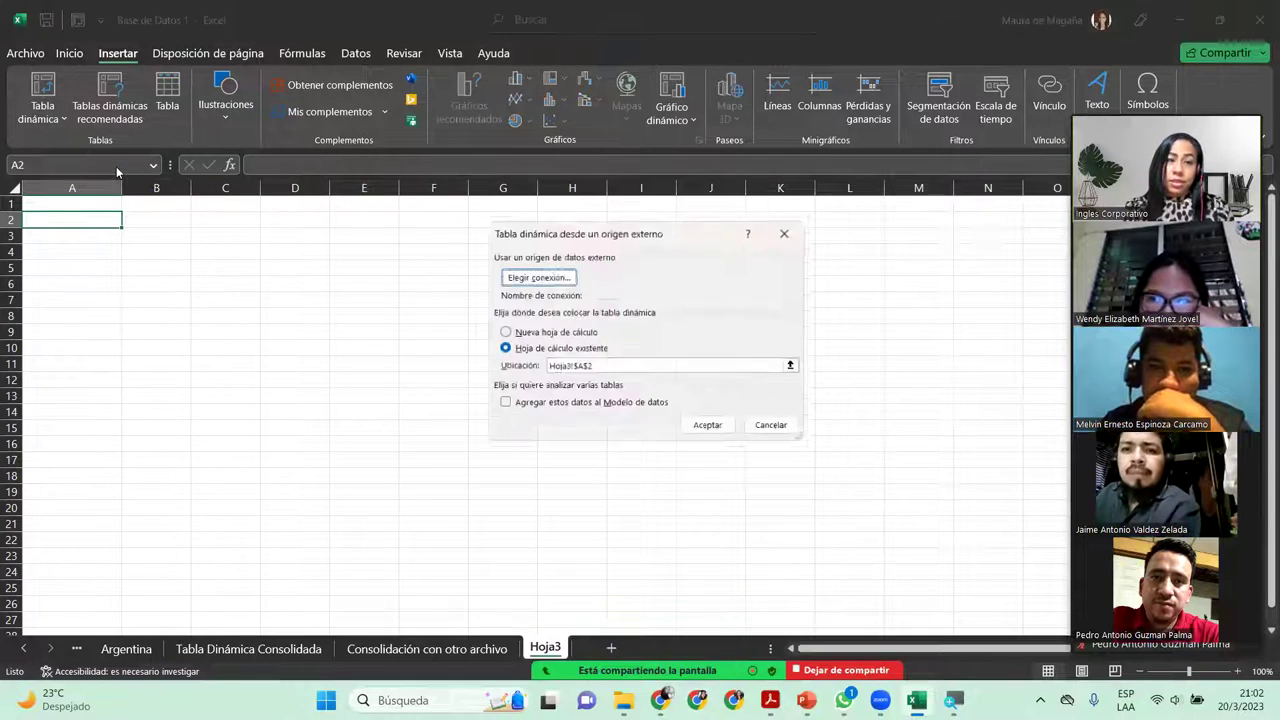
left_click(546, 274)
left_click(540, 520)
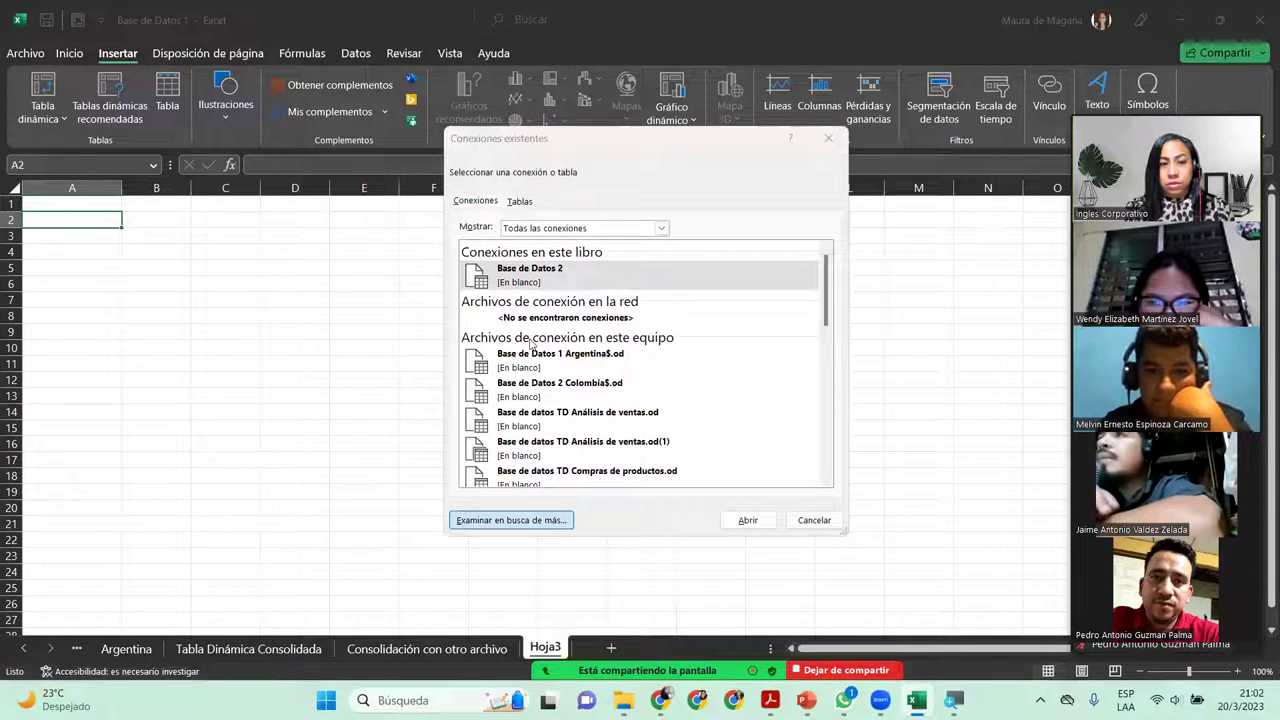
left_click_drag(577, 363, 577, 283)
left_click(521, 365)
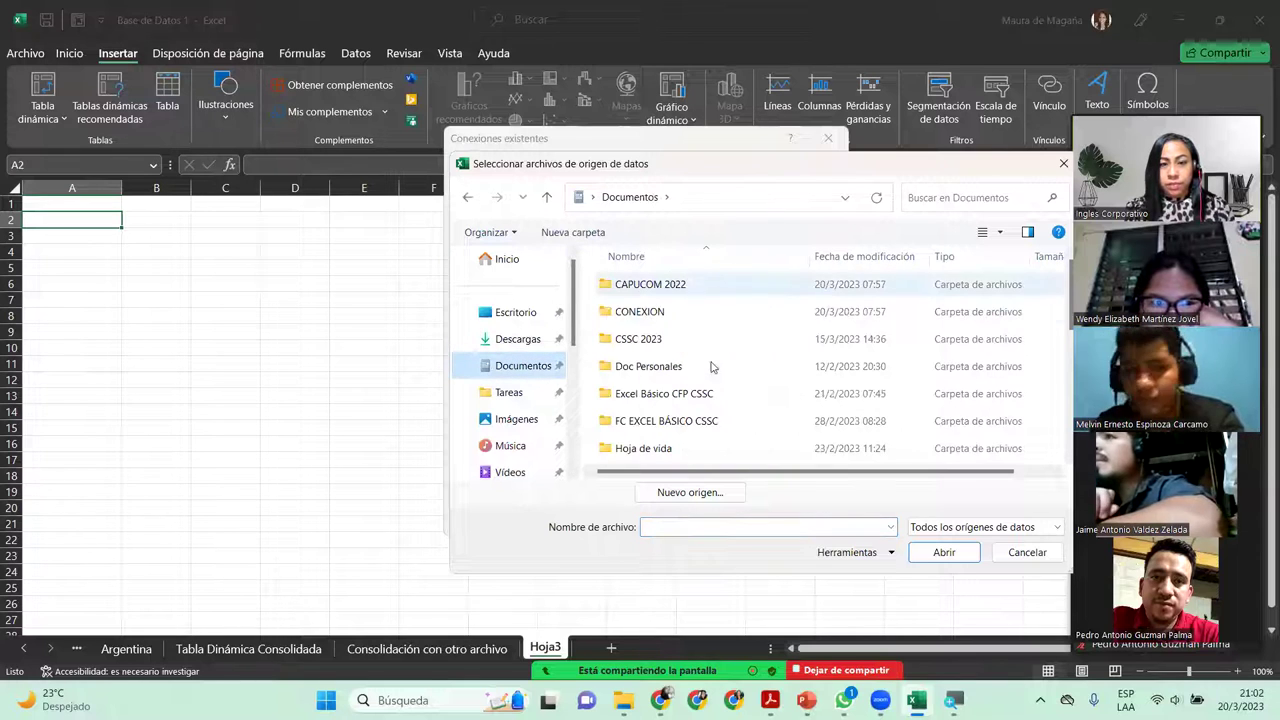
scroll(680, 372, "down", 2)
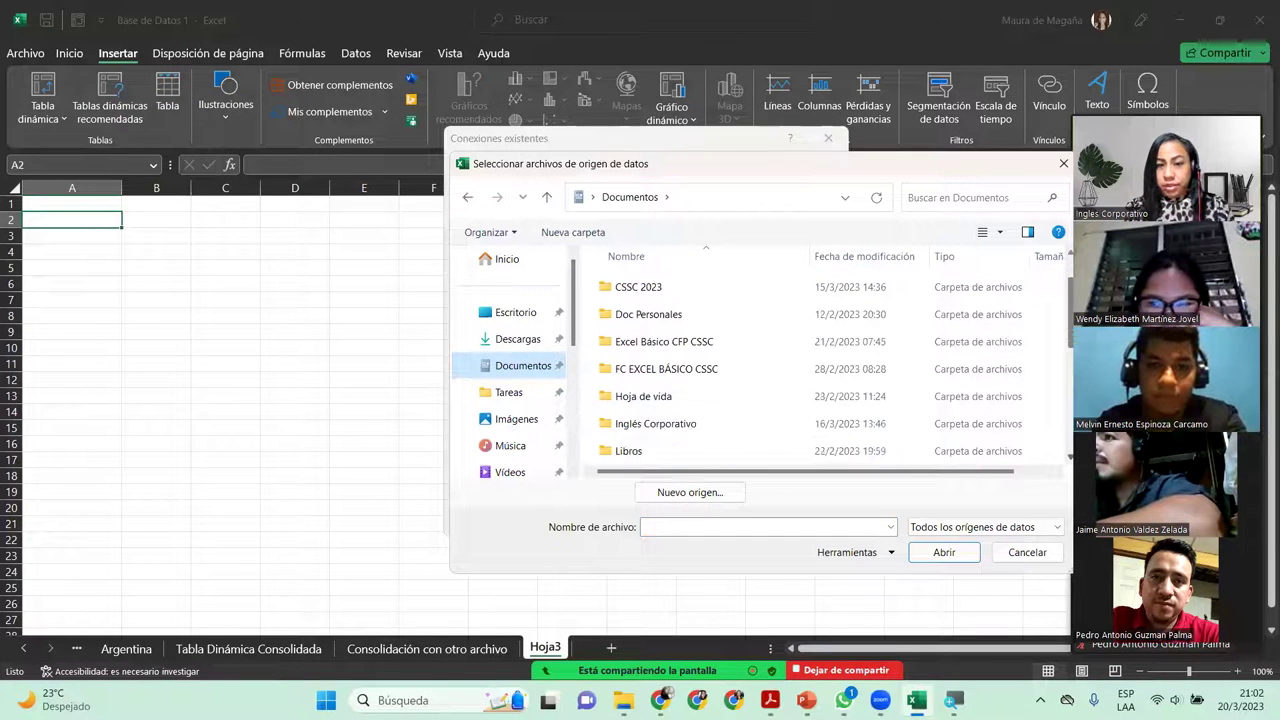
double_click(680, 372)
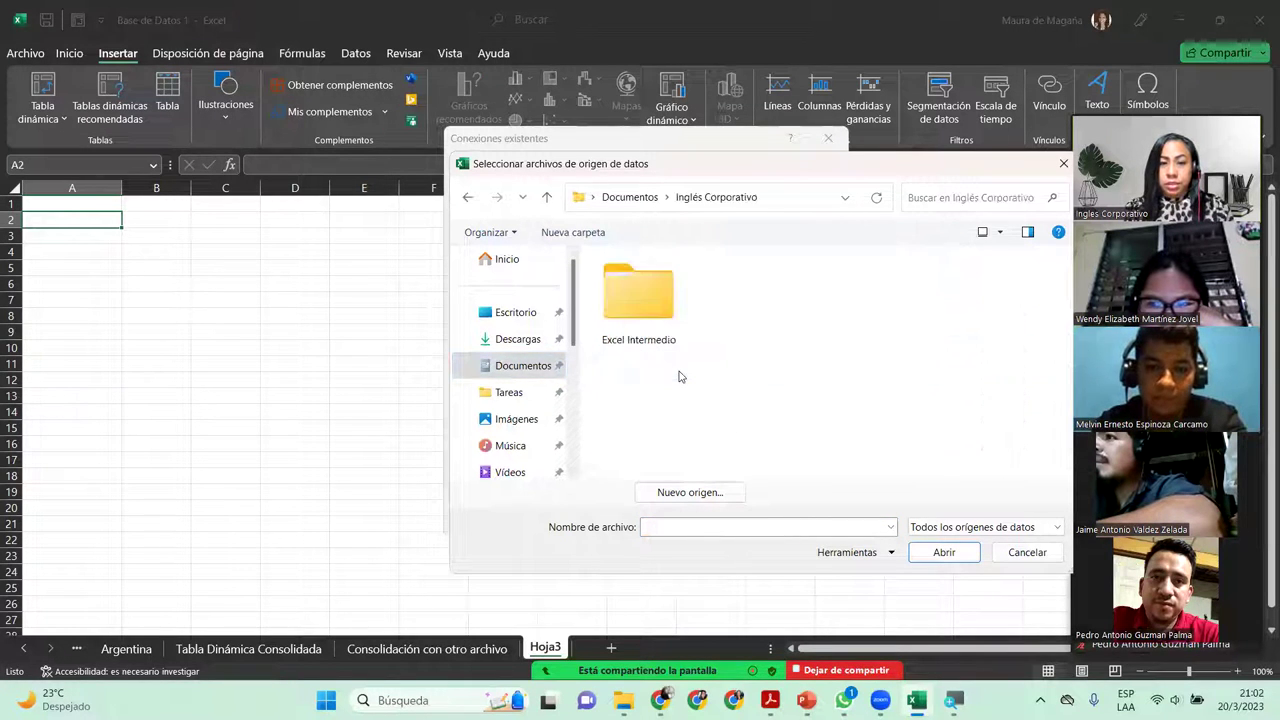
double_click(632, 295)
double_click(623, 287)
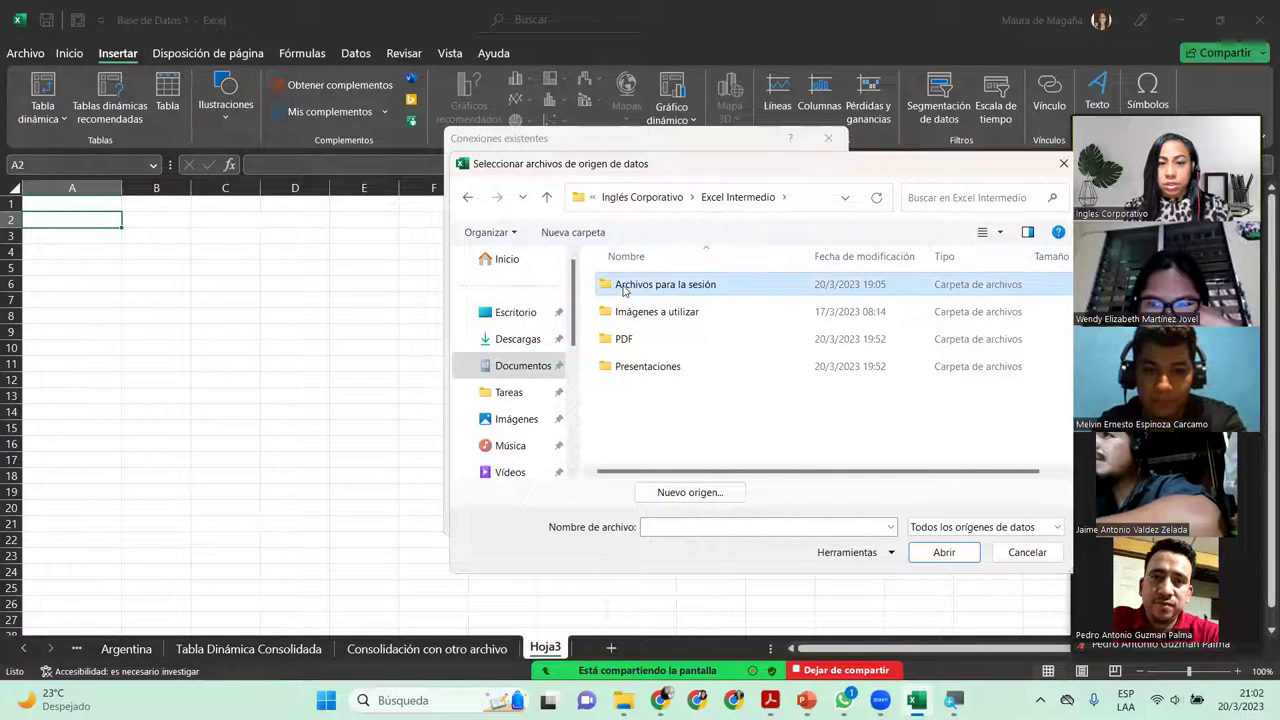
double_click(636, 394)
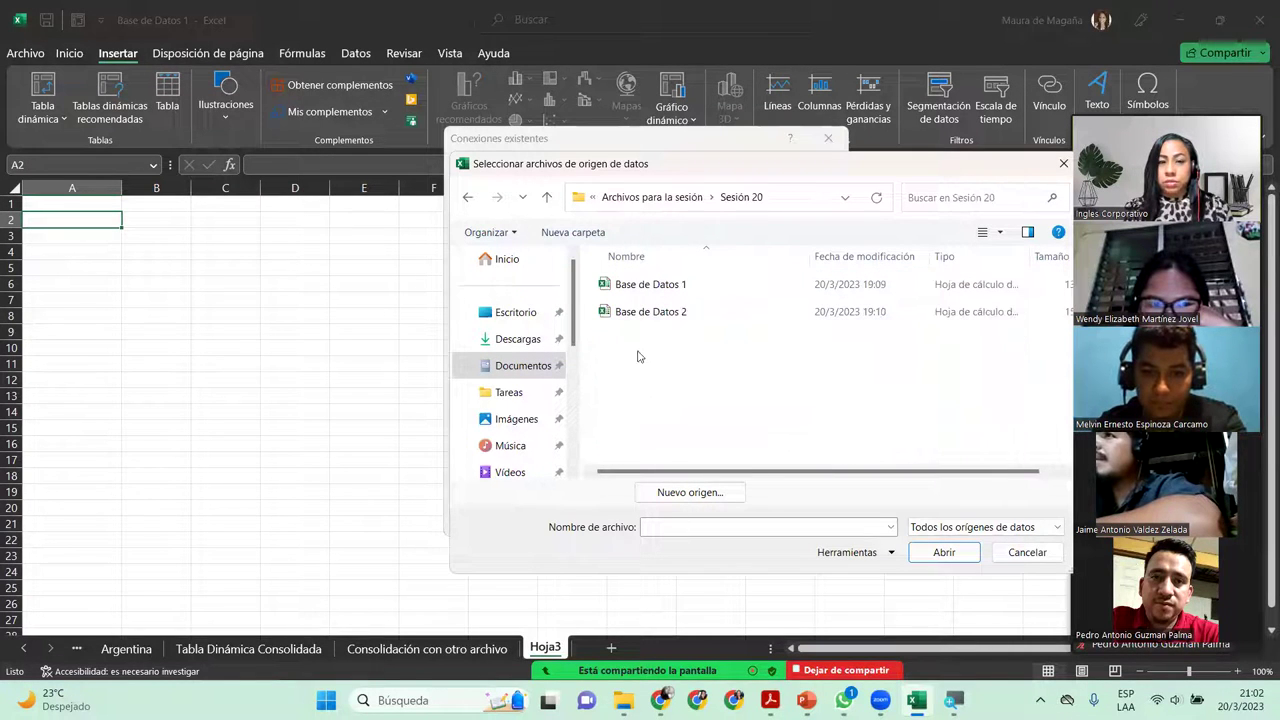
left_click(661, 313)
double_click(661, 313)
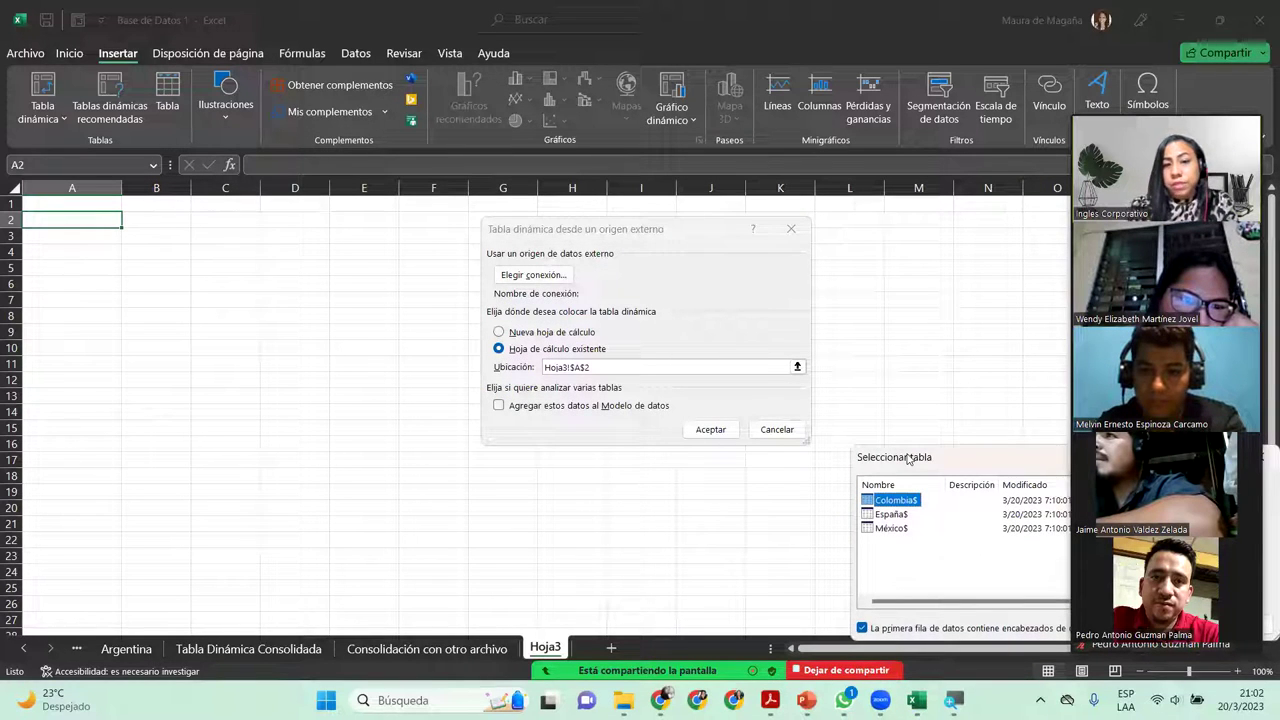
Use the Colombia$ table, add its data to the data model, and create the pivot table at cell A2 of Hoja3
left_click_drag(908, 458, 813, 220)
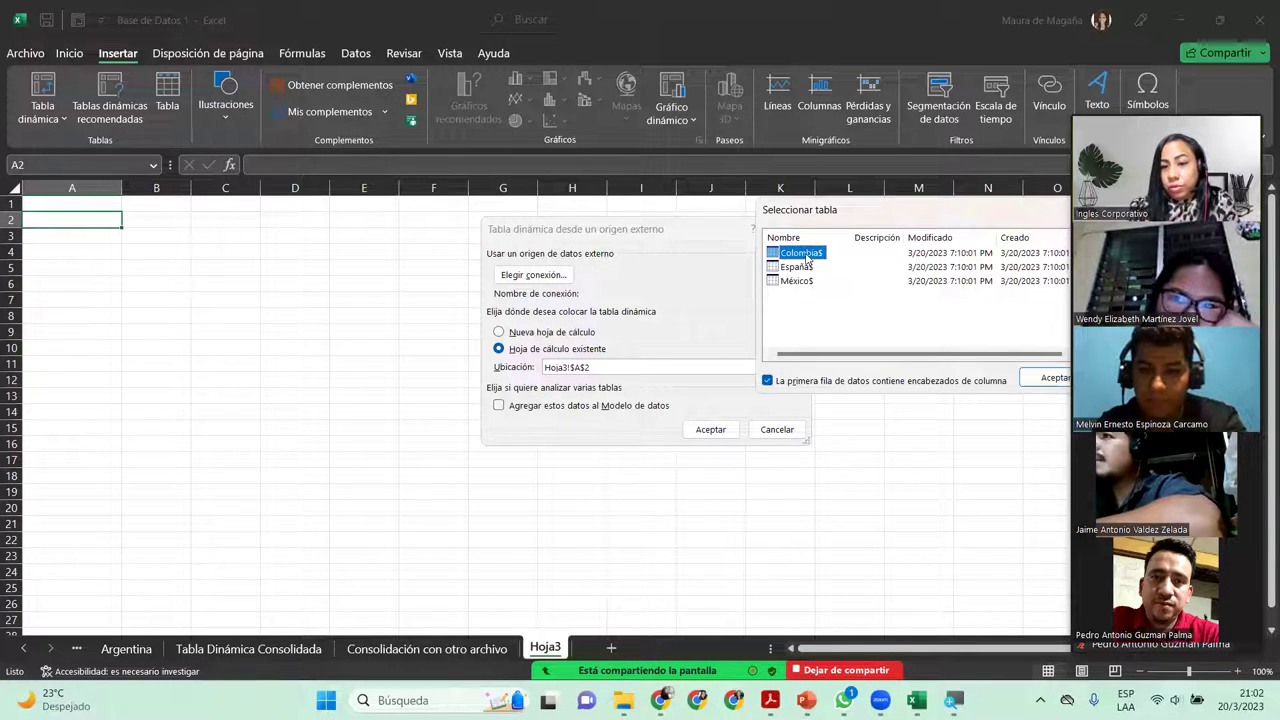
left_click(1030, 376)
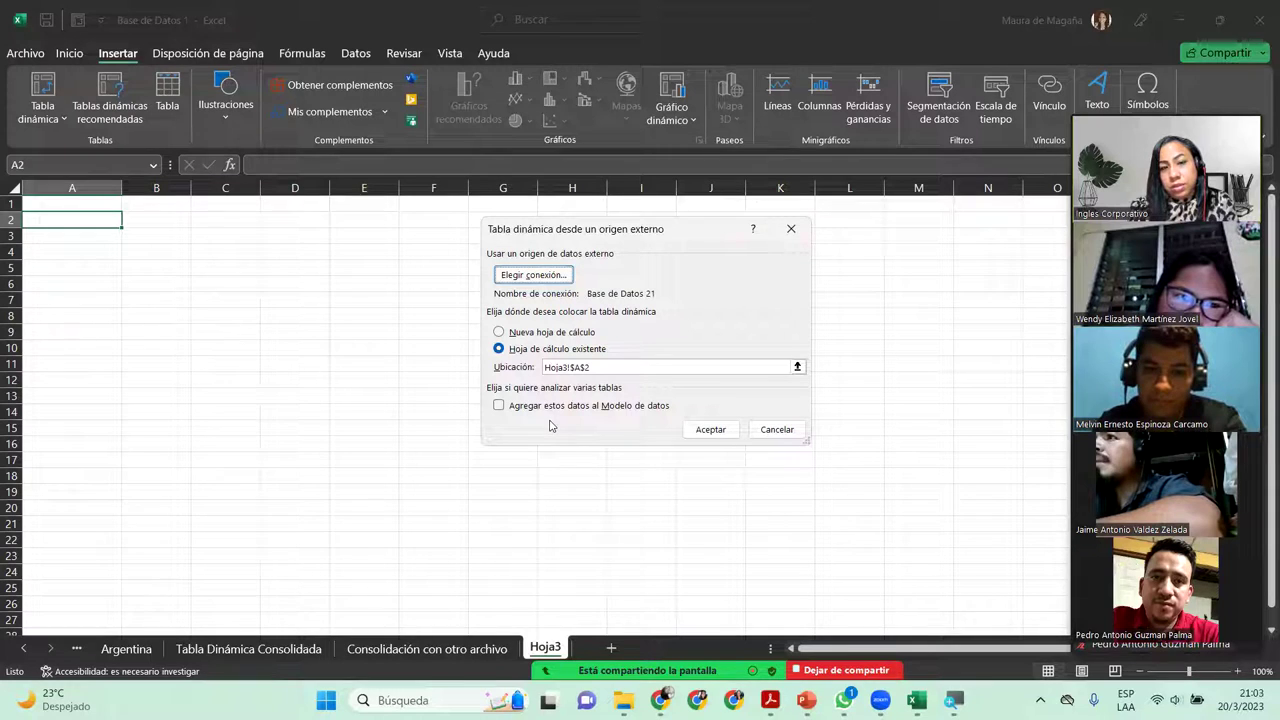
left_click(527, 410)
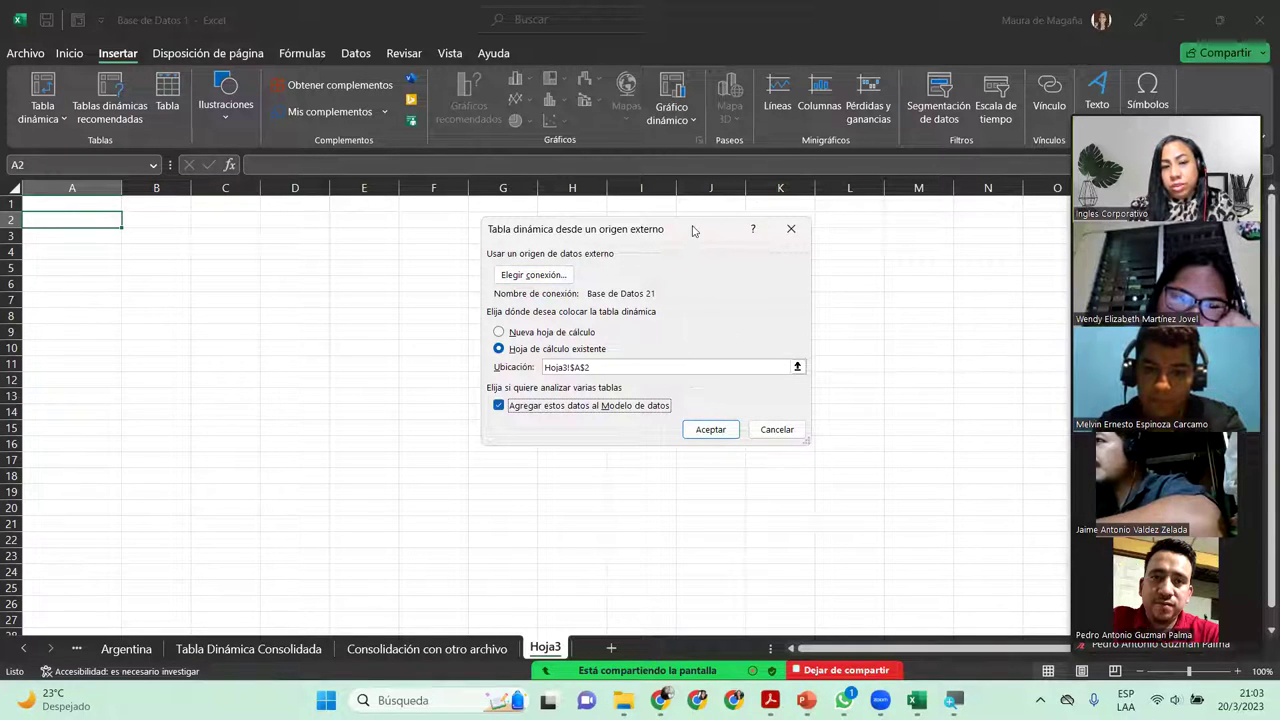
left_click_drag(691, 229, 595, 244)
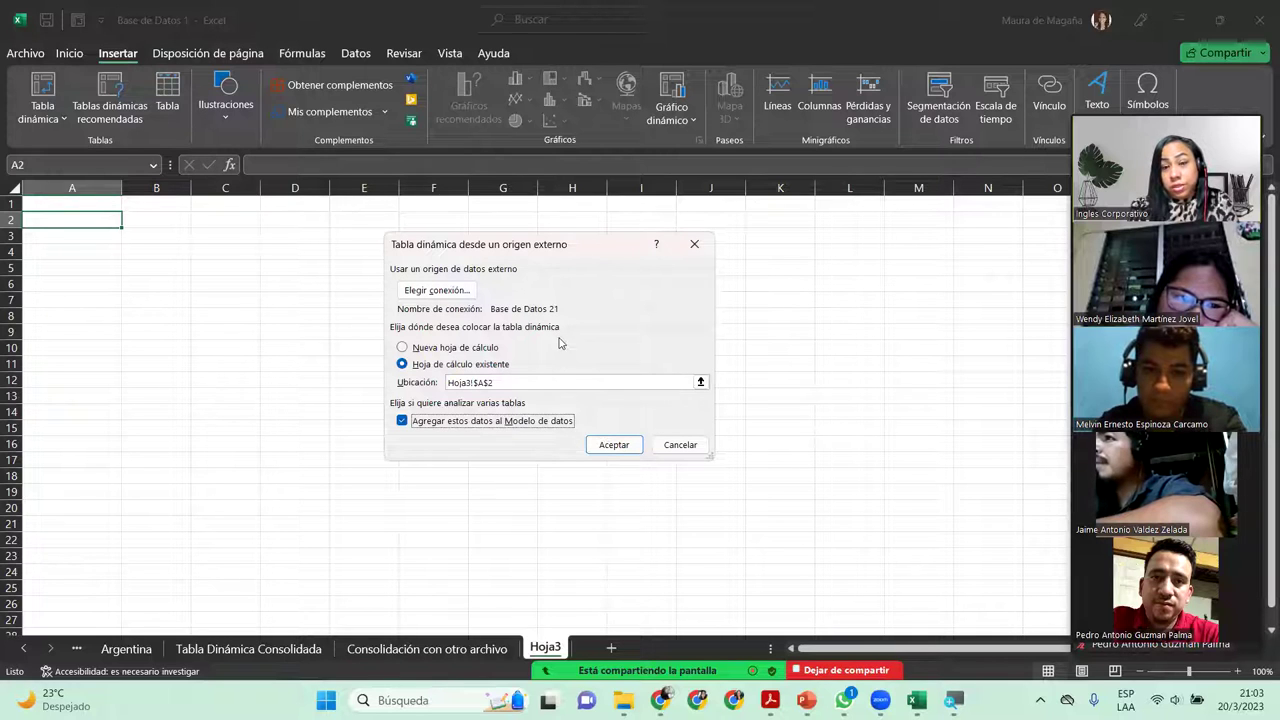
left_click(626, 446)
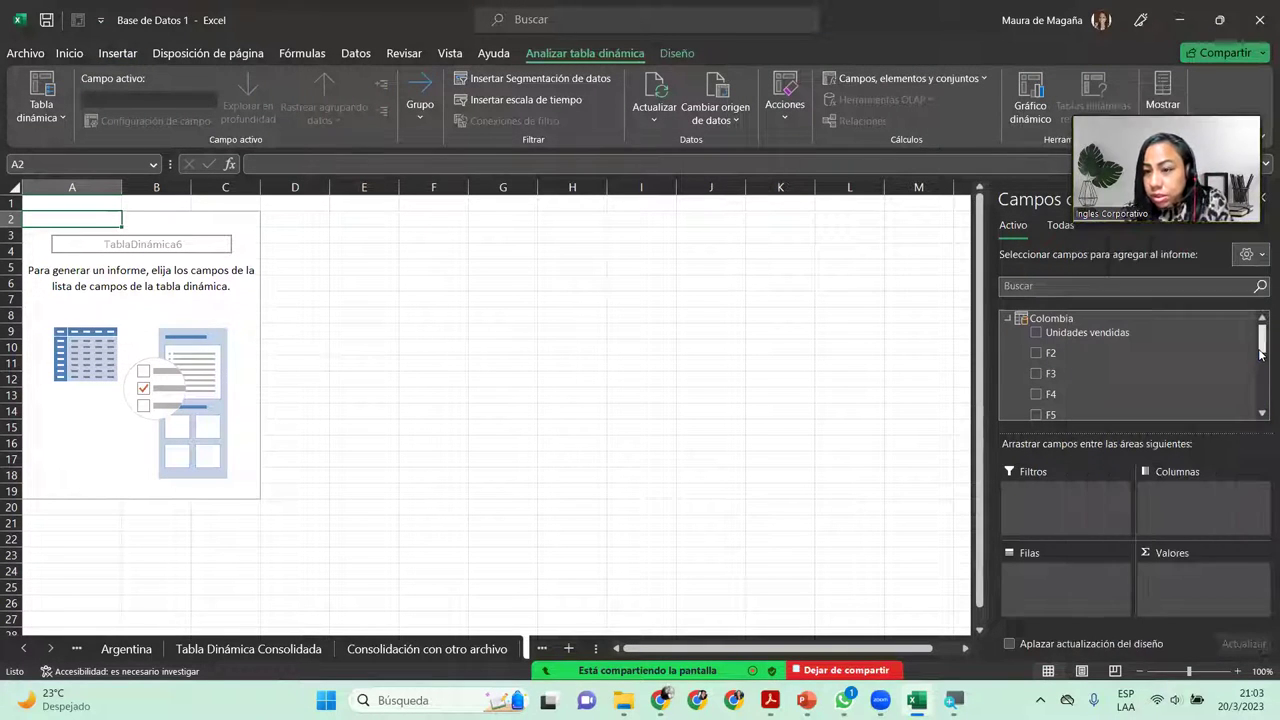
Check the Colombia fields offered for the pivot table against the headings on the Argentina sheet, and return to Hoja3
mouse_move(1262, 352)
left_mouse_down()
mouse_move(1262, 405)
mouse_move(1262, 335)
left_mouse_up()
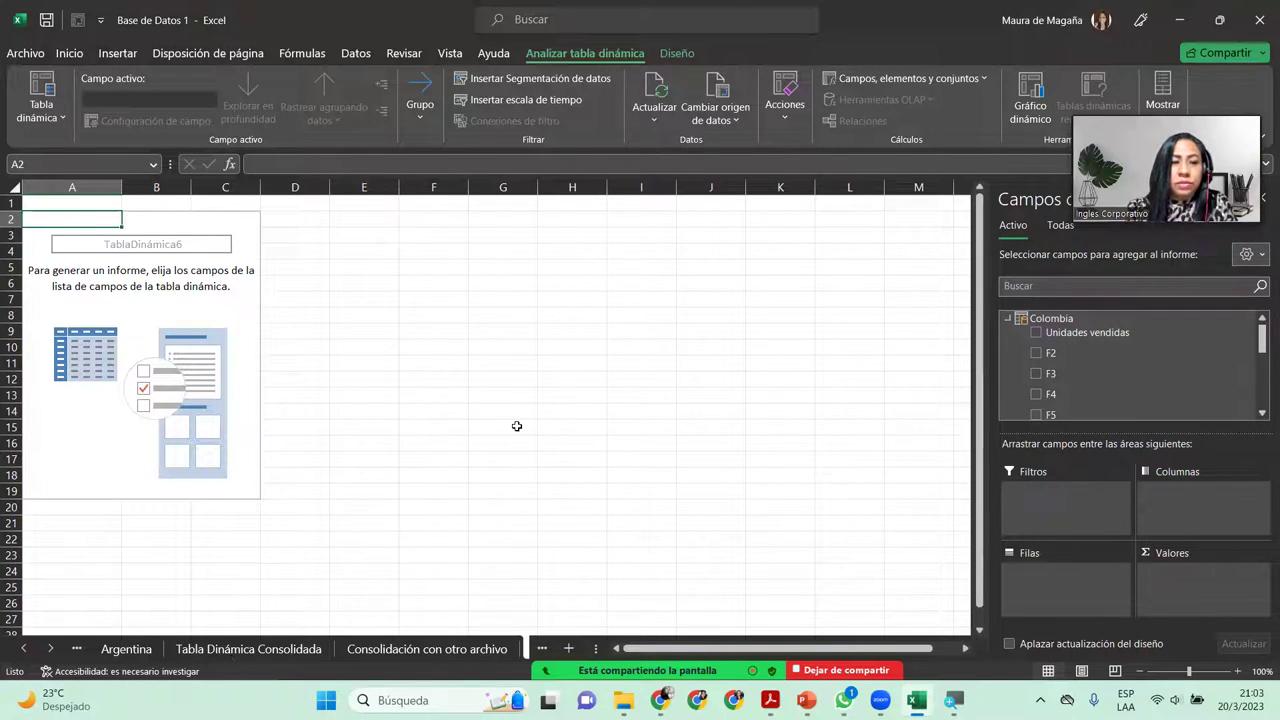
left_click(240, 649)
left_click(126, 649)
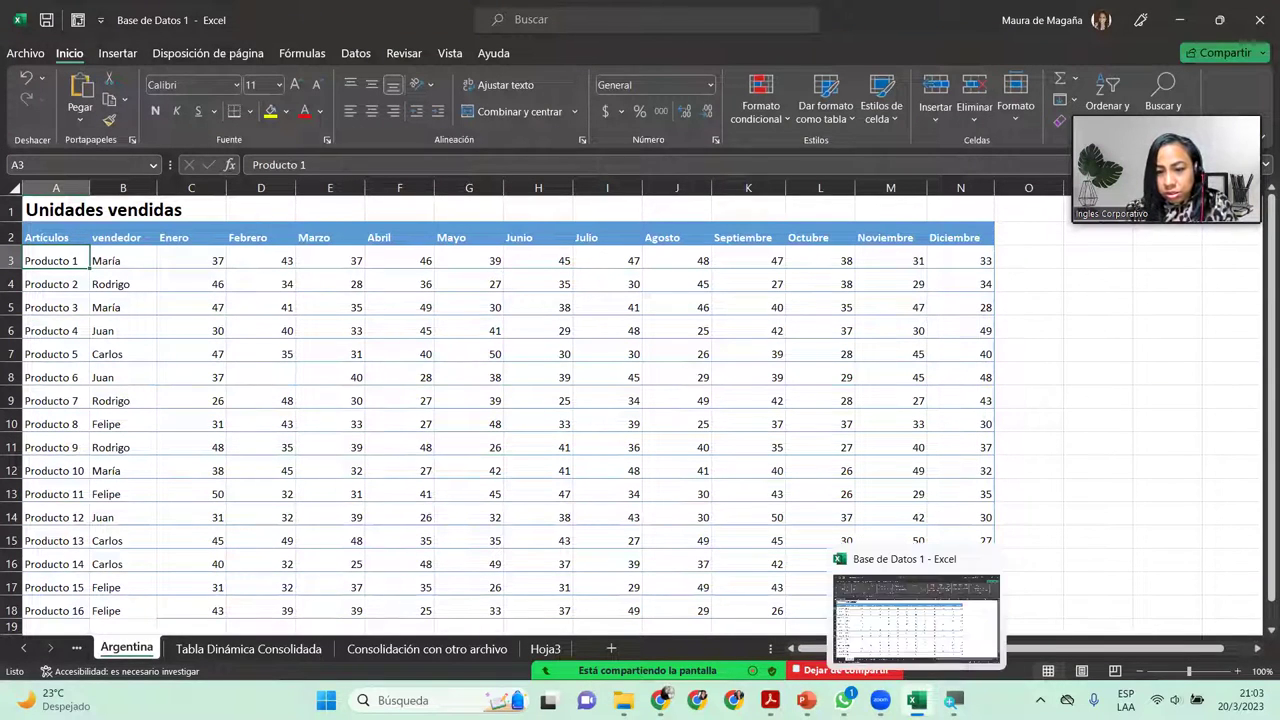
mouse_move(844, 700)
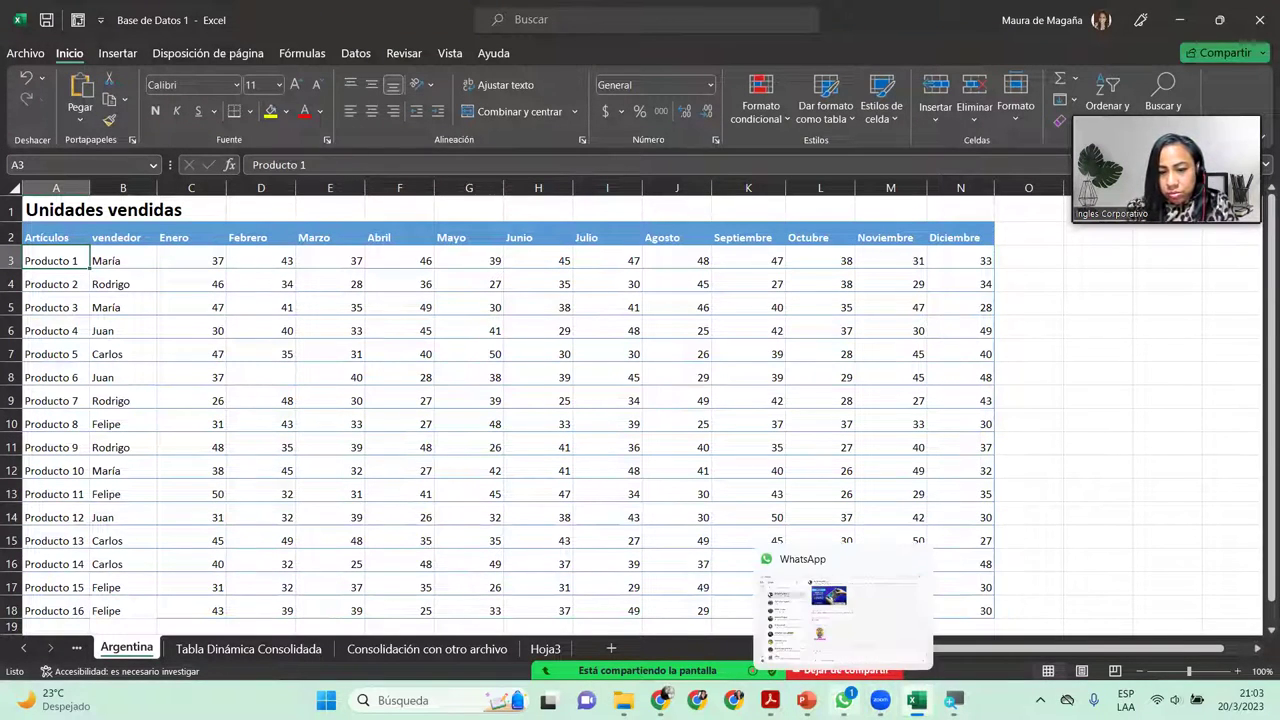
left_click(916, 700)
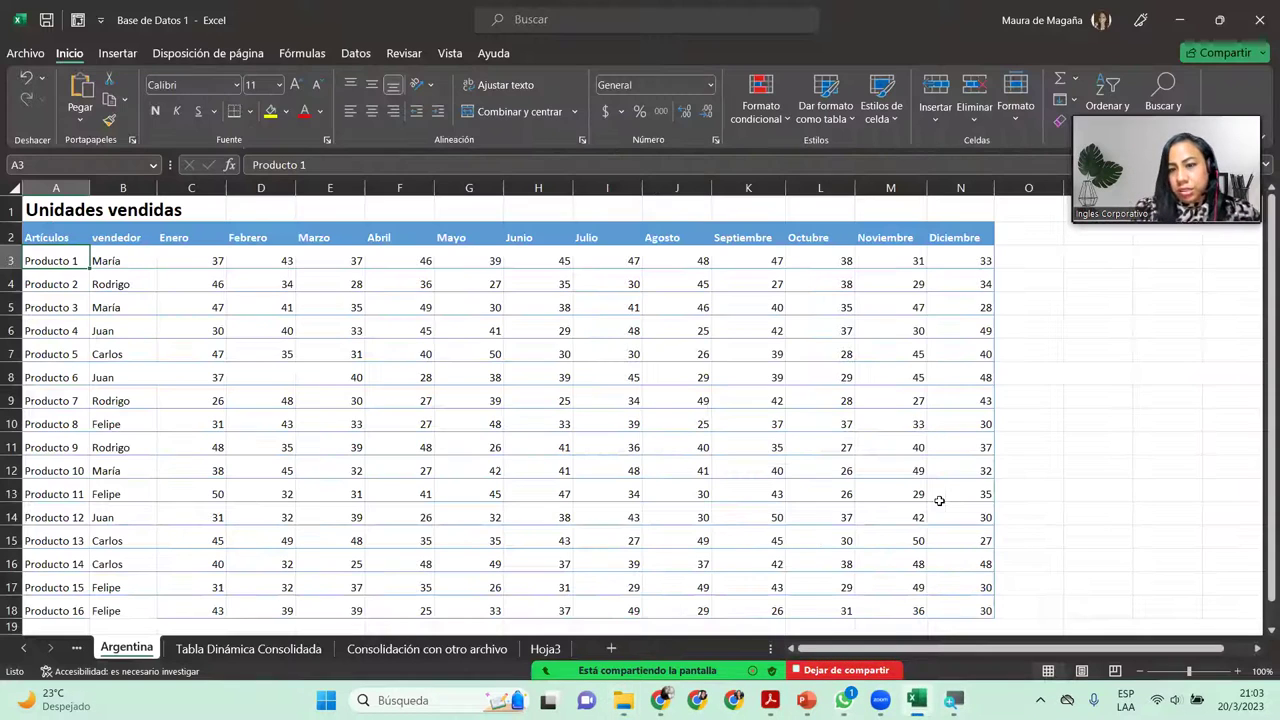
left_click(916, 700)
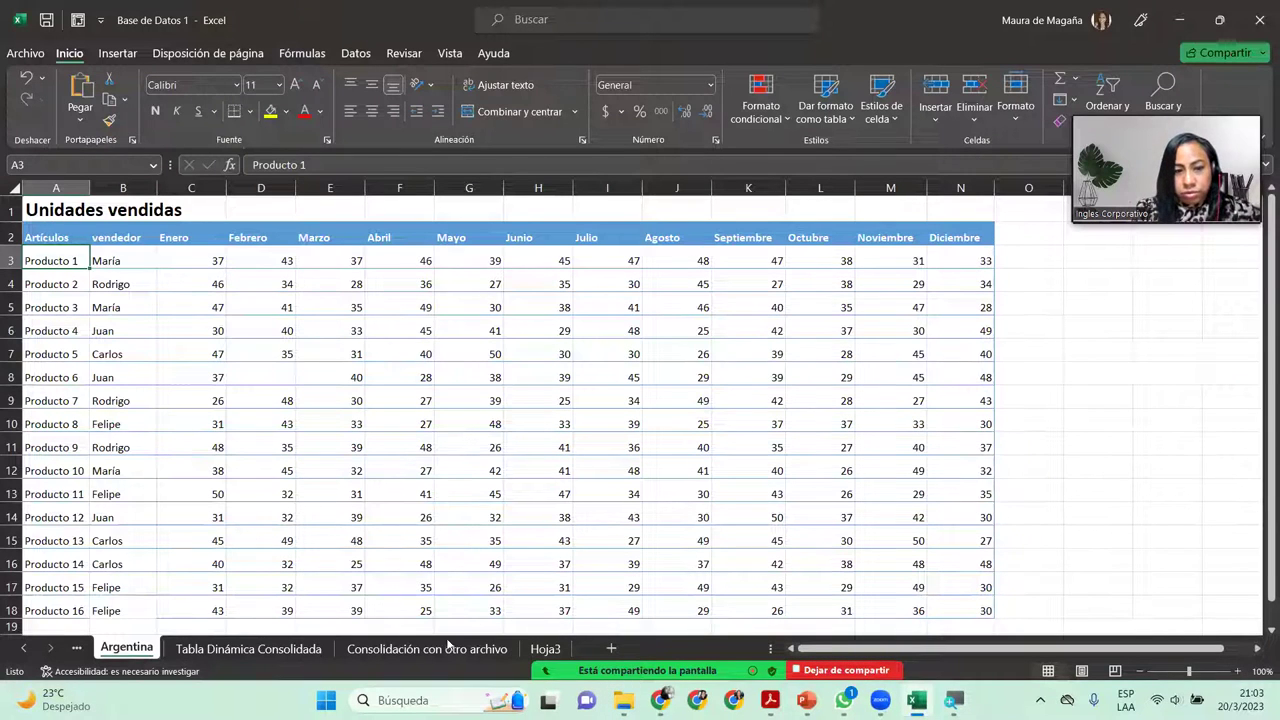
left_click(545, 649)
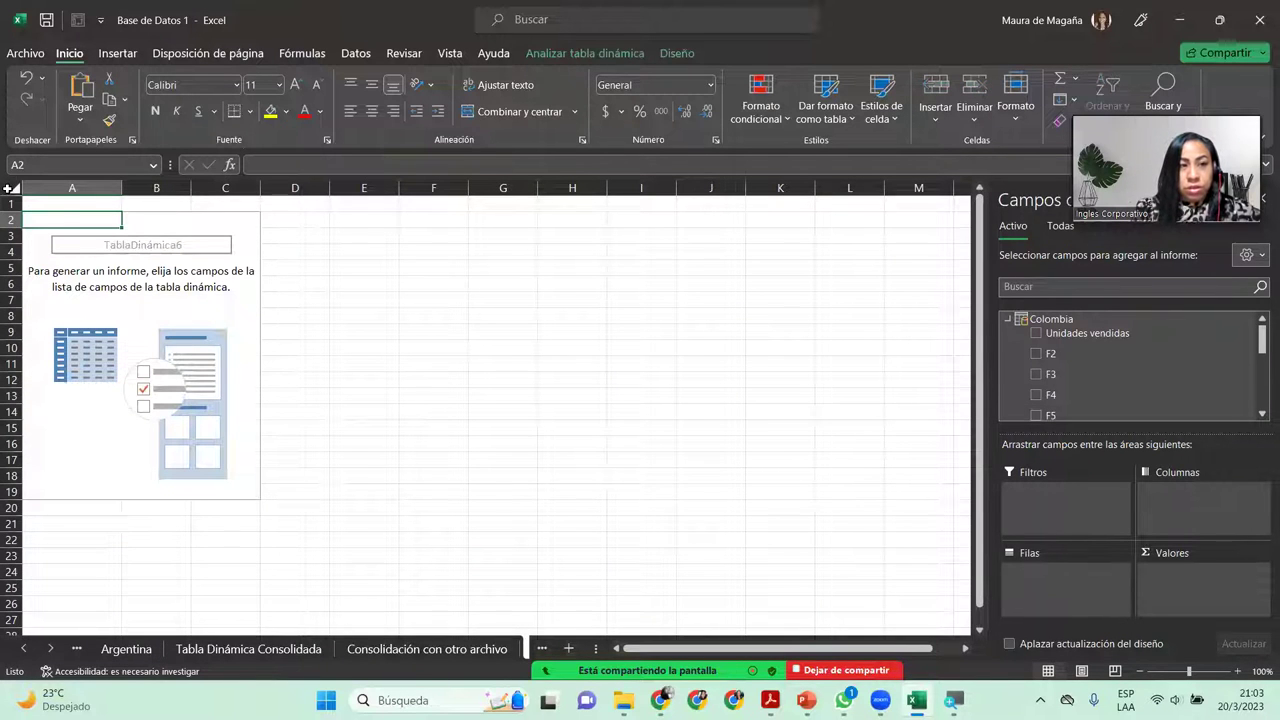
Delete the empty Colombia pivot table by removing all cells of Hoja3
left_click(10, 187)
right_click(10, 191)
left_click(83, 410)
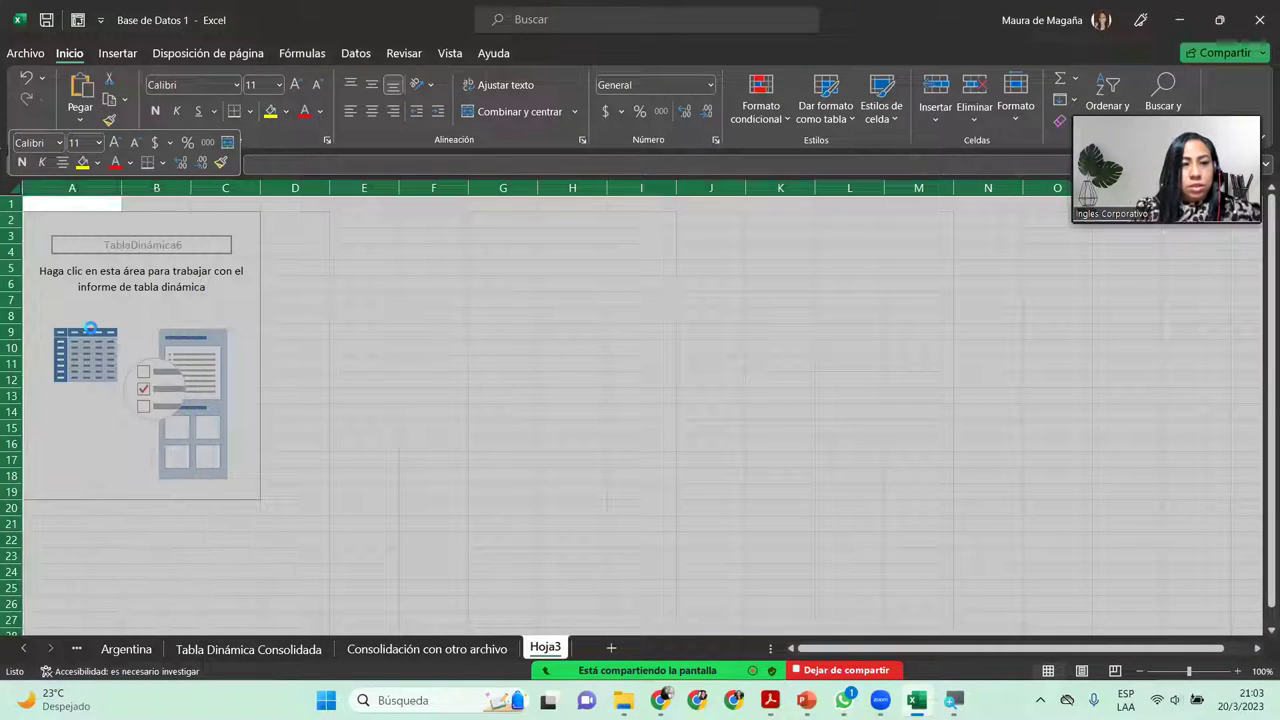
Start a pivot table at cell A2 from a Microsoft Excel list, choosing a source workbook from inside the Archivos para la sesión folder
left_click(64, 216)
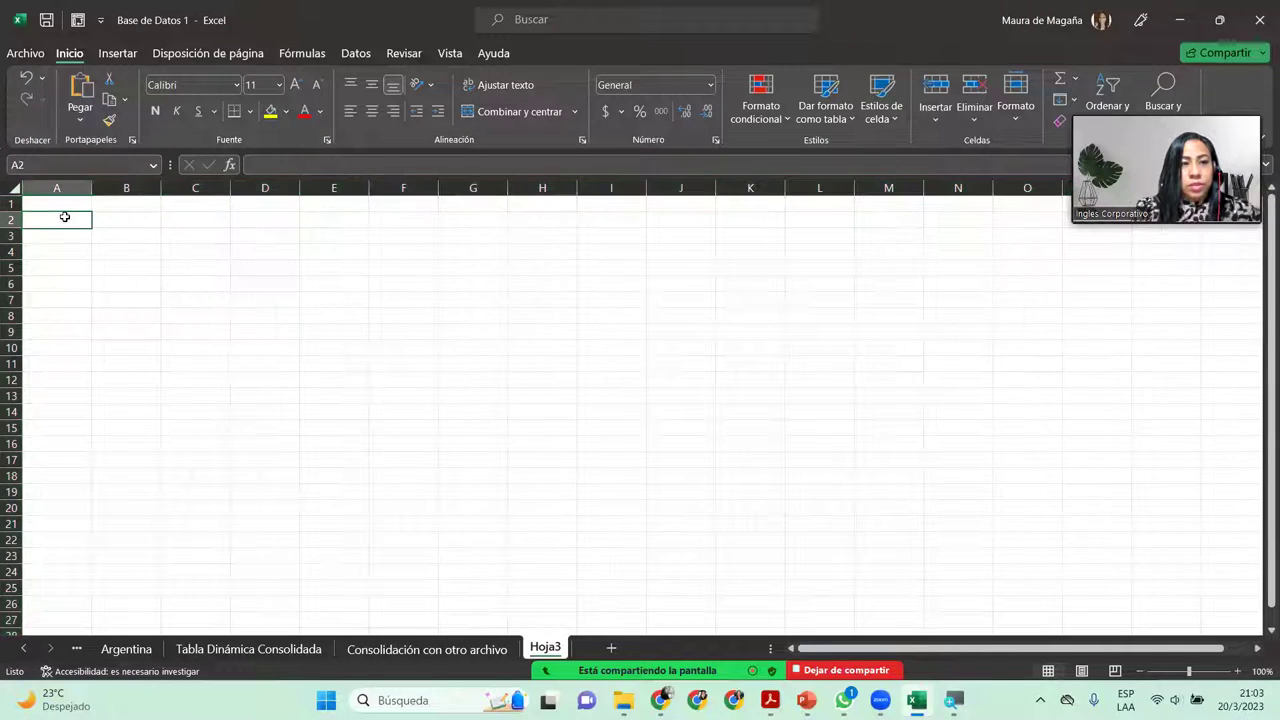
left_click(78, 20)
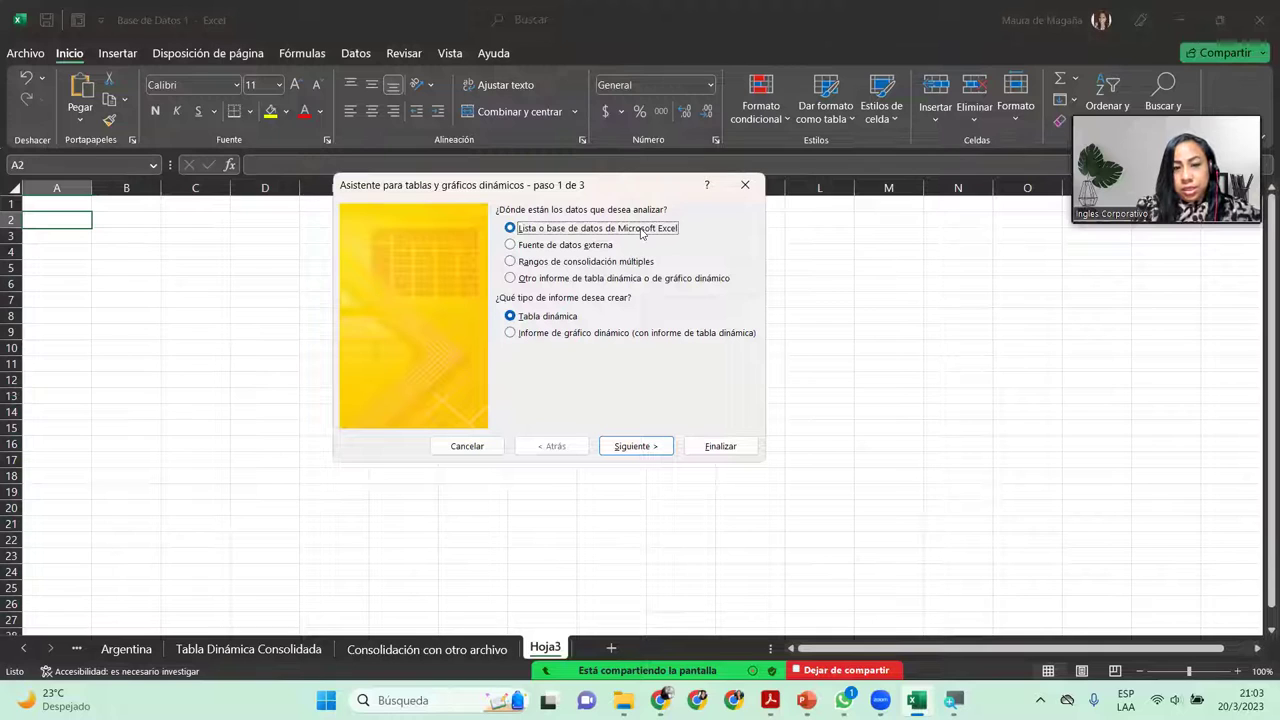
left_click(636, 446)
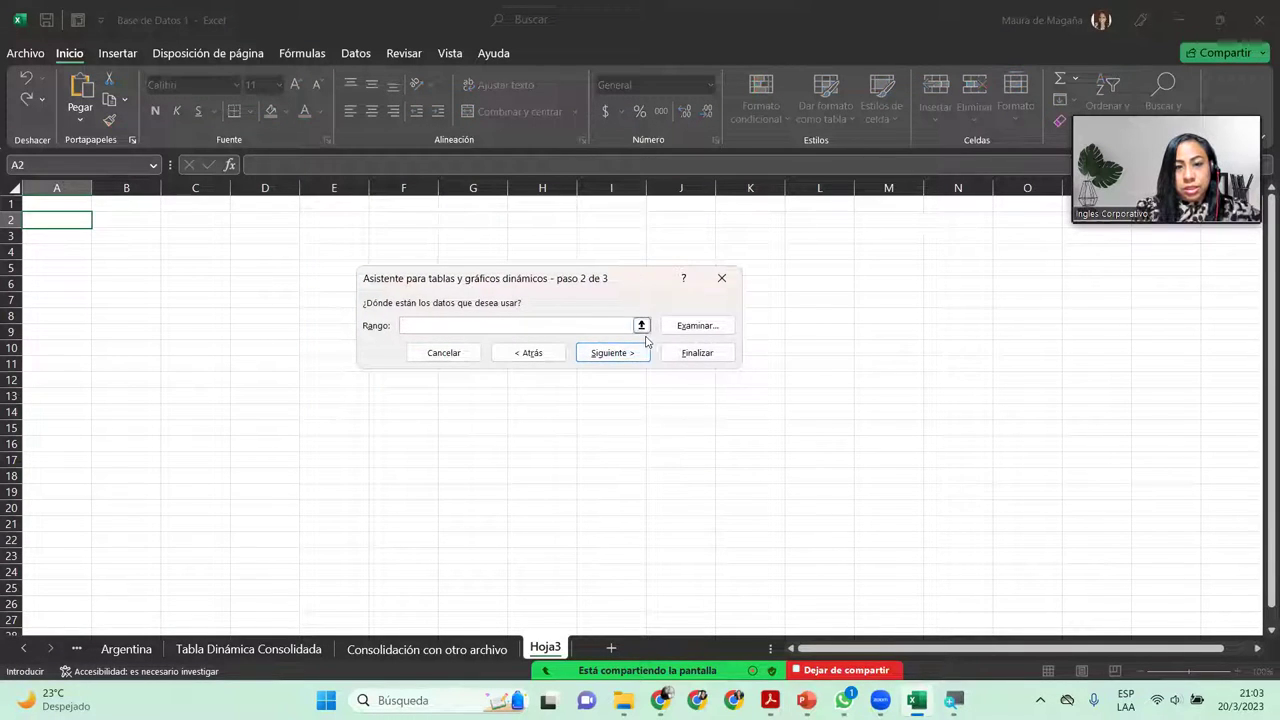
left_click(677, 330)
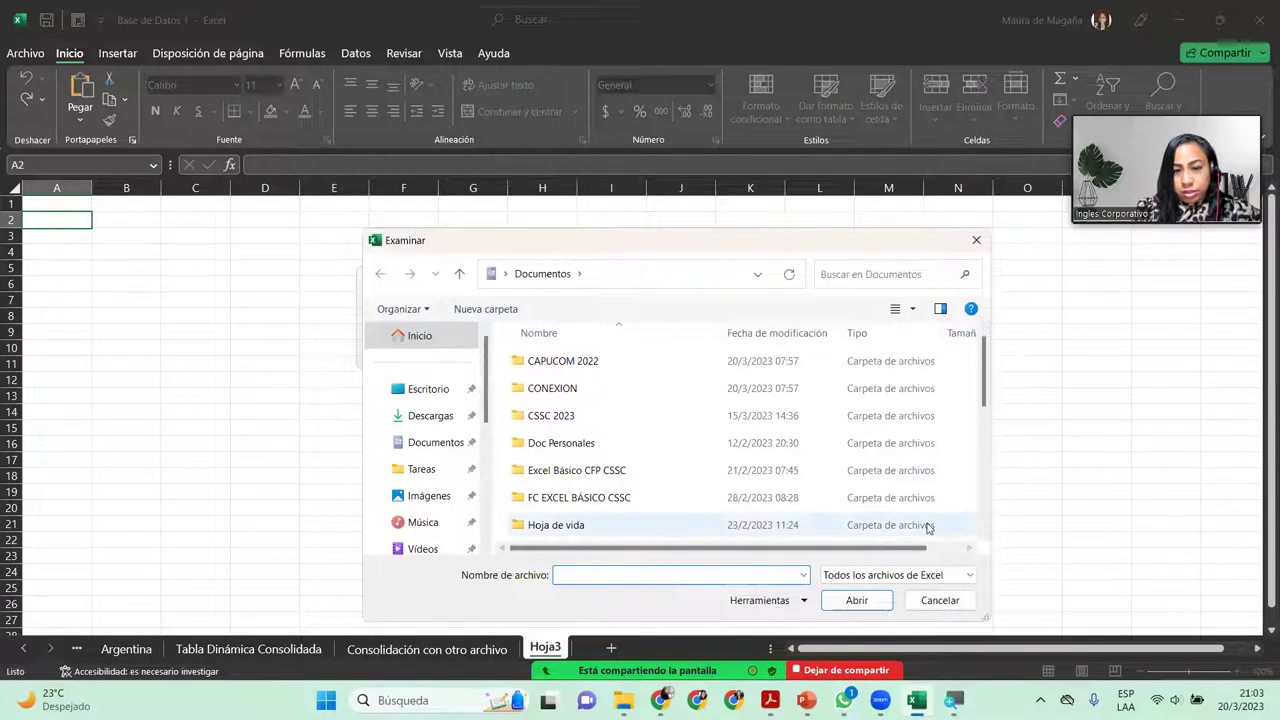
left_click(983, 538)
left_click(983, 538)
double_click(712, 473)
double_click(620, 362)
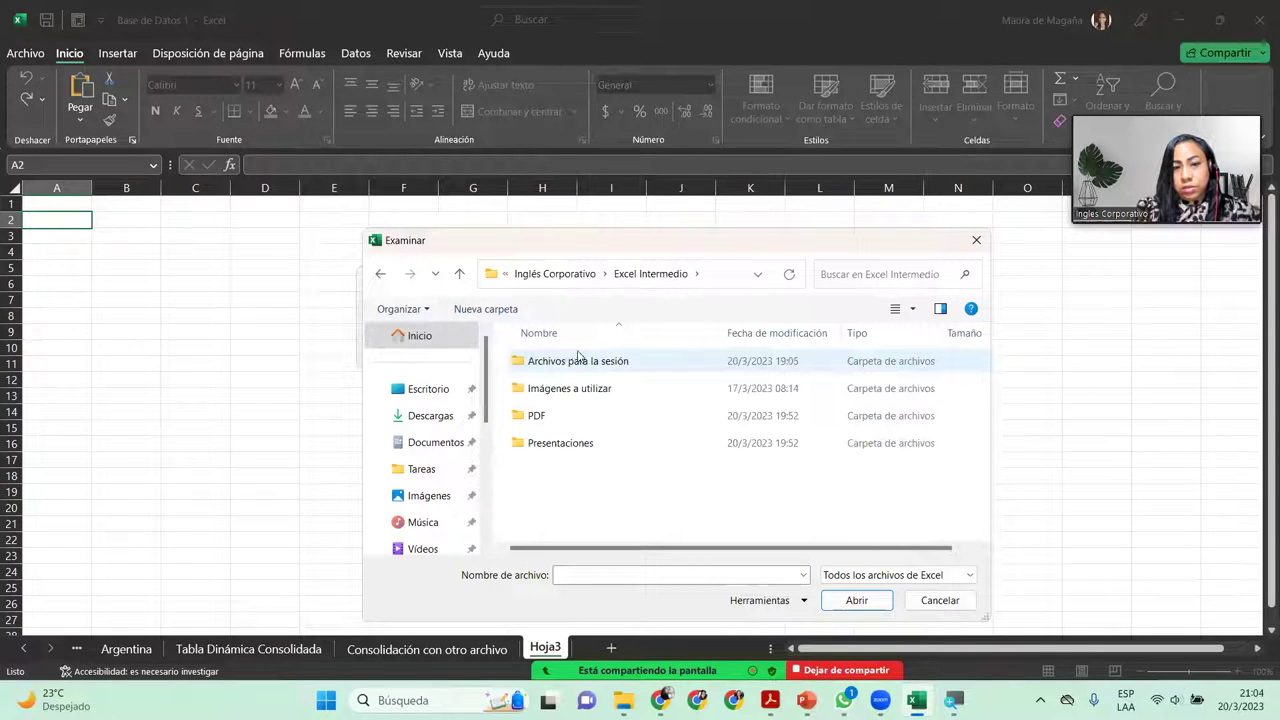
double_click(572, 365)
double_click(557, 469)
double_click(562, 390)
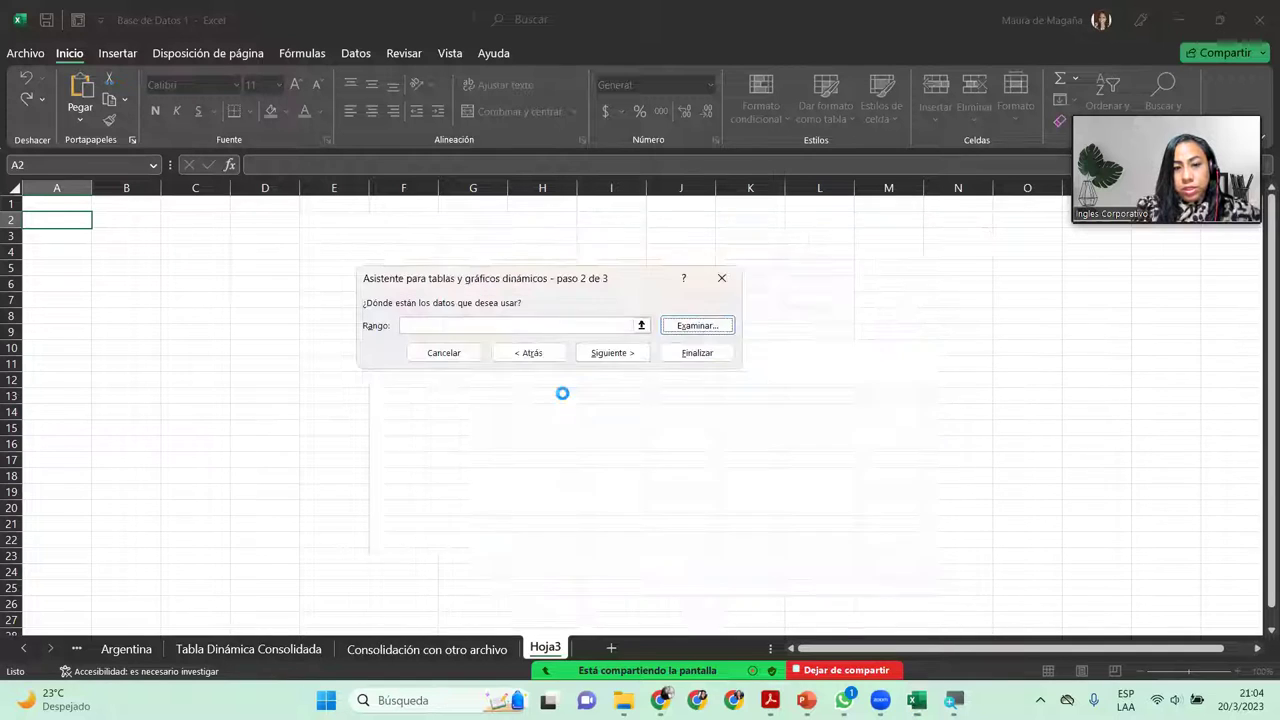
Try to continue and finish the pivot table with the browsed workbook as its range, and cancel the wizard
left_click(626, 356)
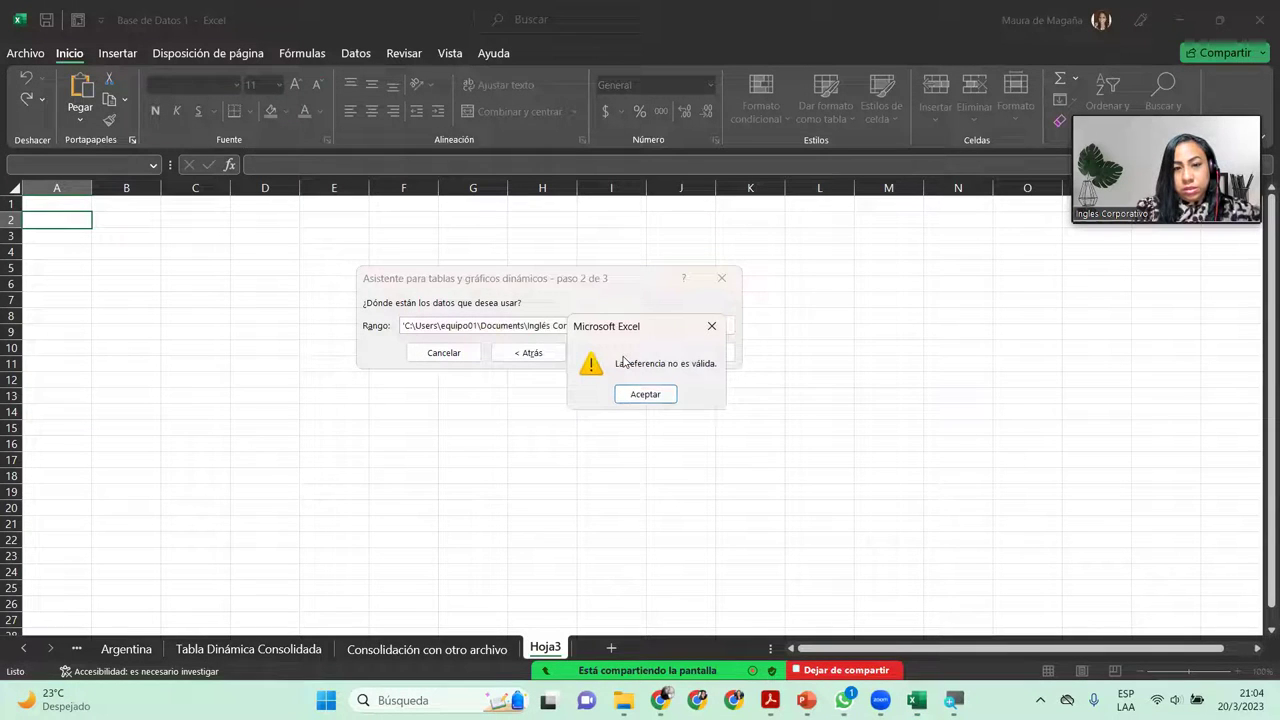
left_click(645, 394)
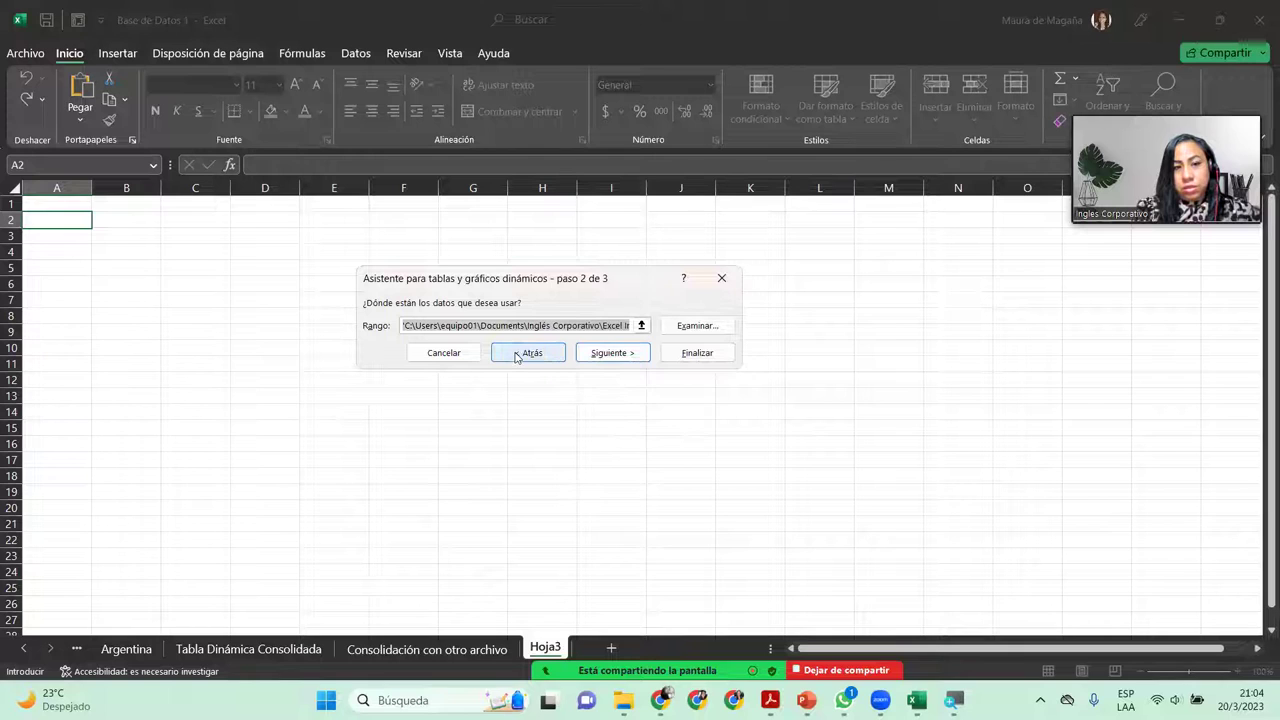
left_click(673, 357)
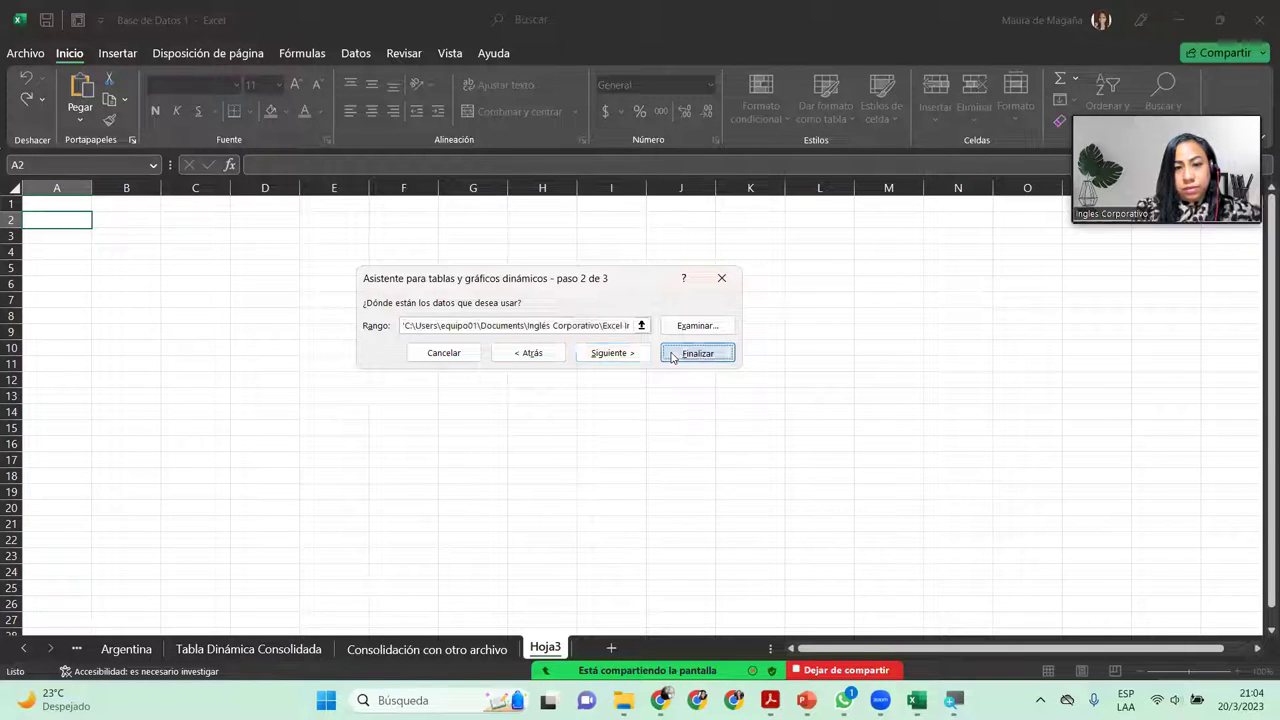
left_click(652, 393)
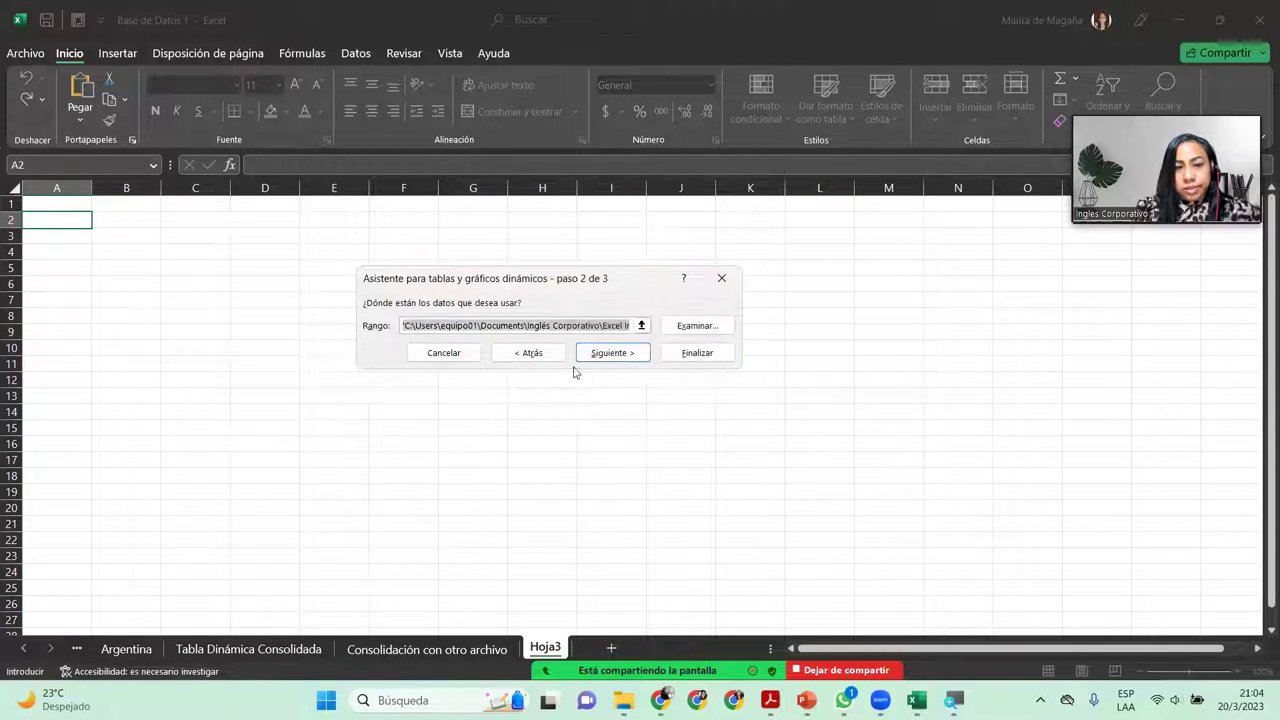
left_click(458, 358)
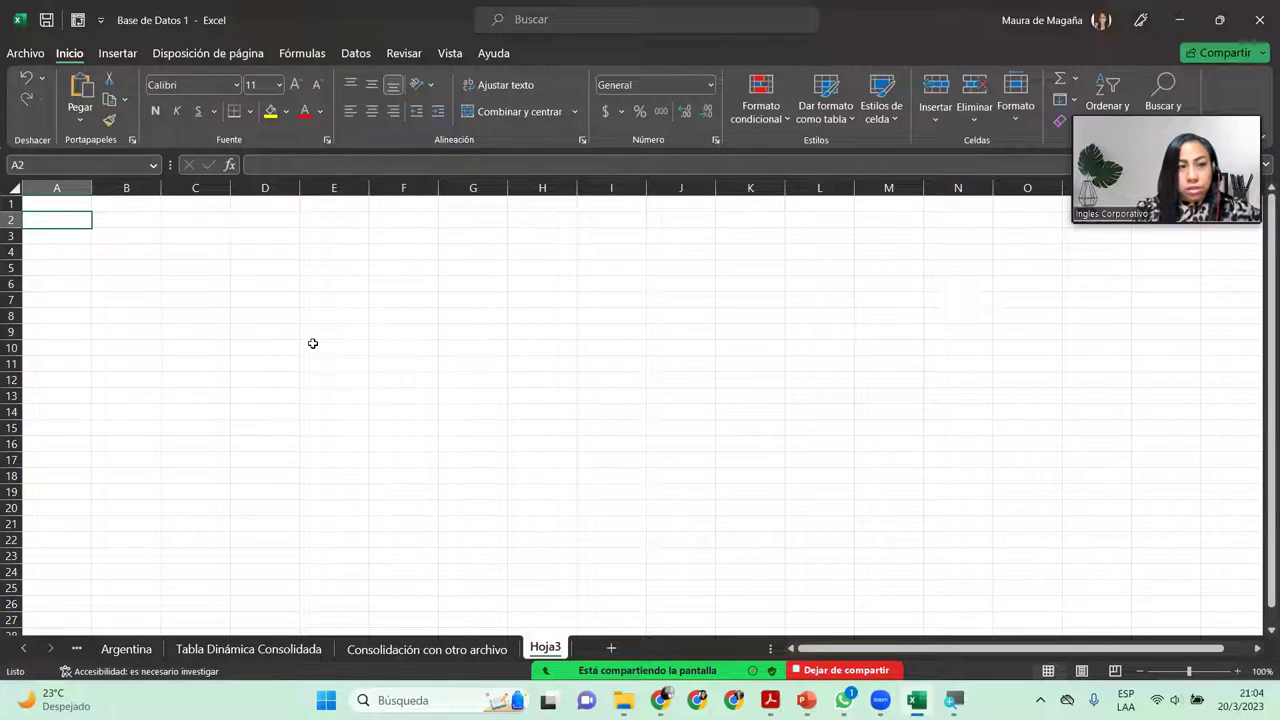
Restart the pivot table wizard with an external data source and review the available databases, queries and OLAP cubes
key("alt+d")
key("p")
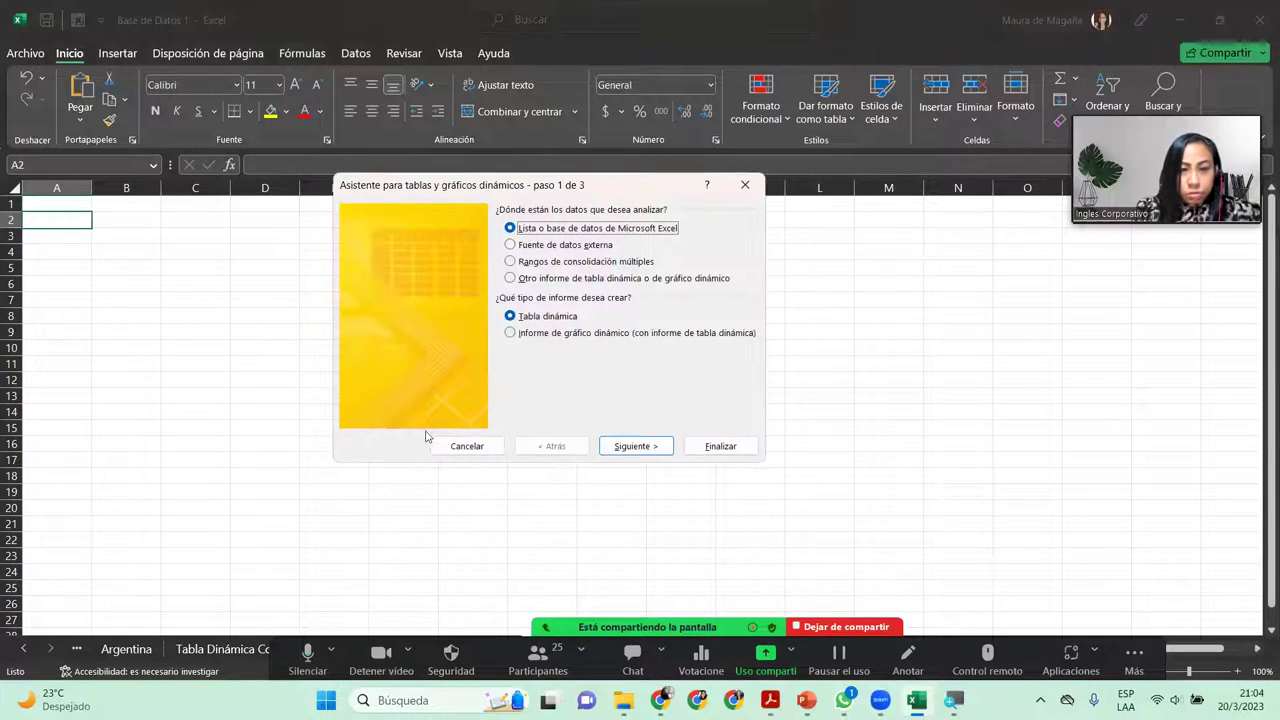
left_click(511, 245)
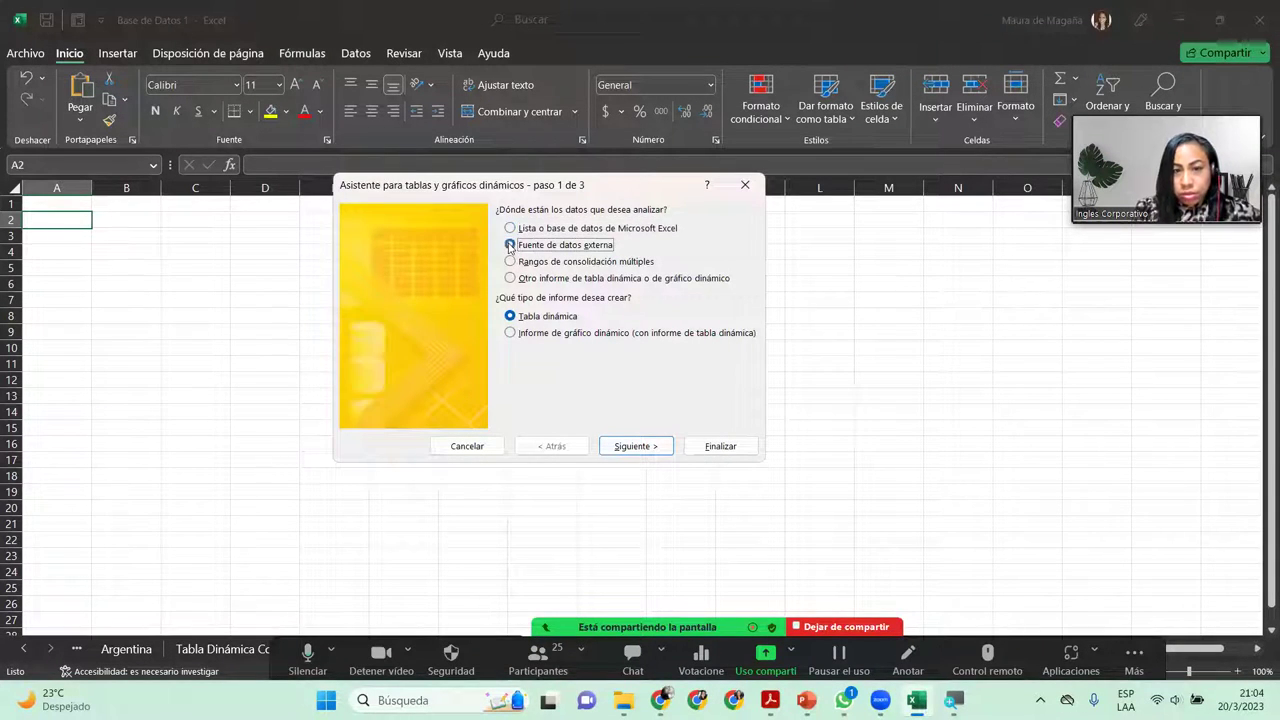
left_click(616, 452)
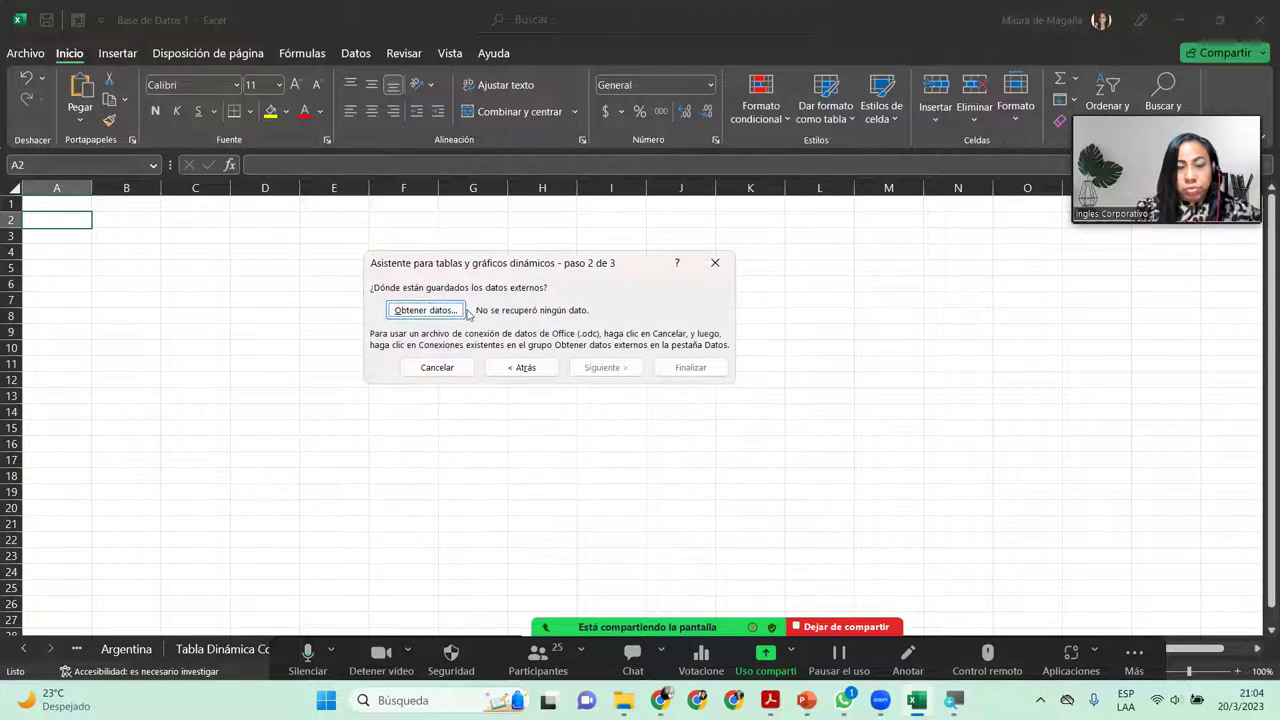
left_click(455, 313)
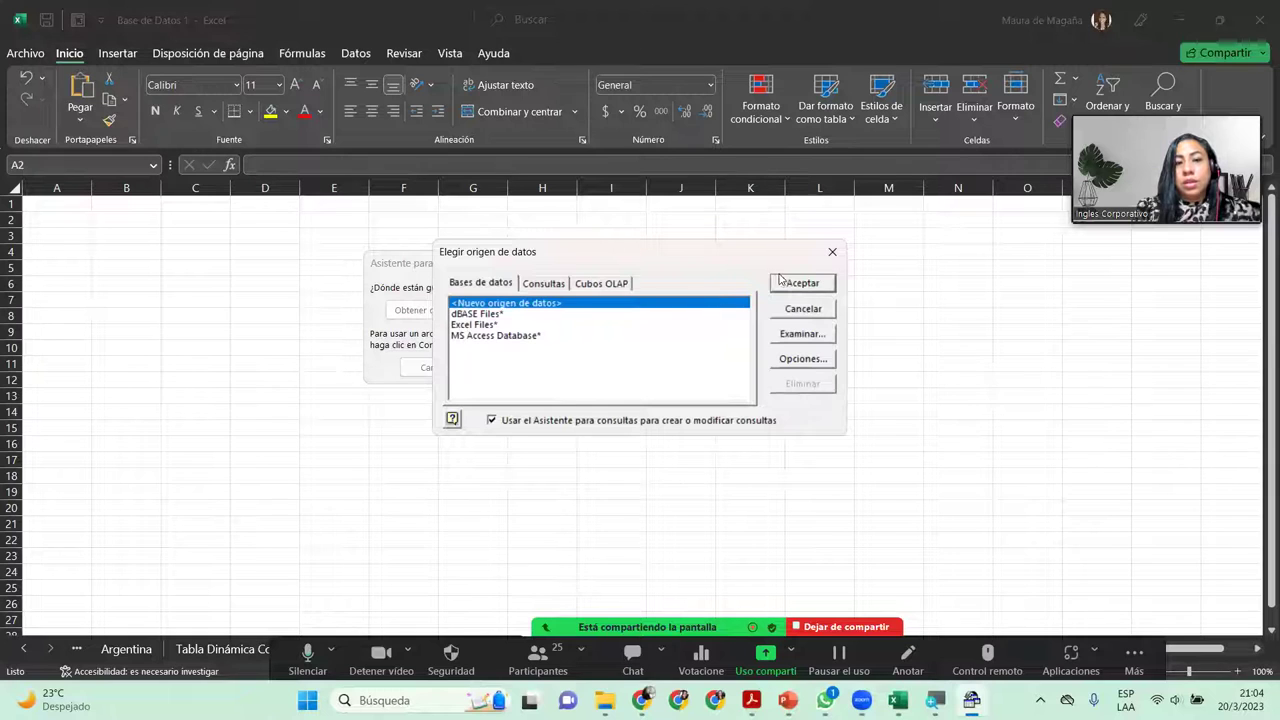
left_click(545, 285)
left_click(607, 283)
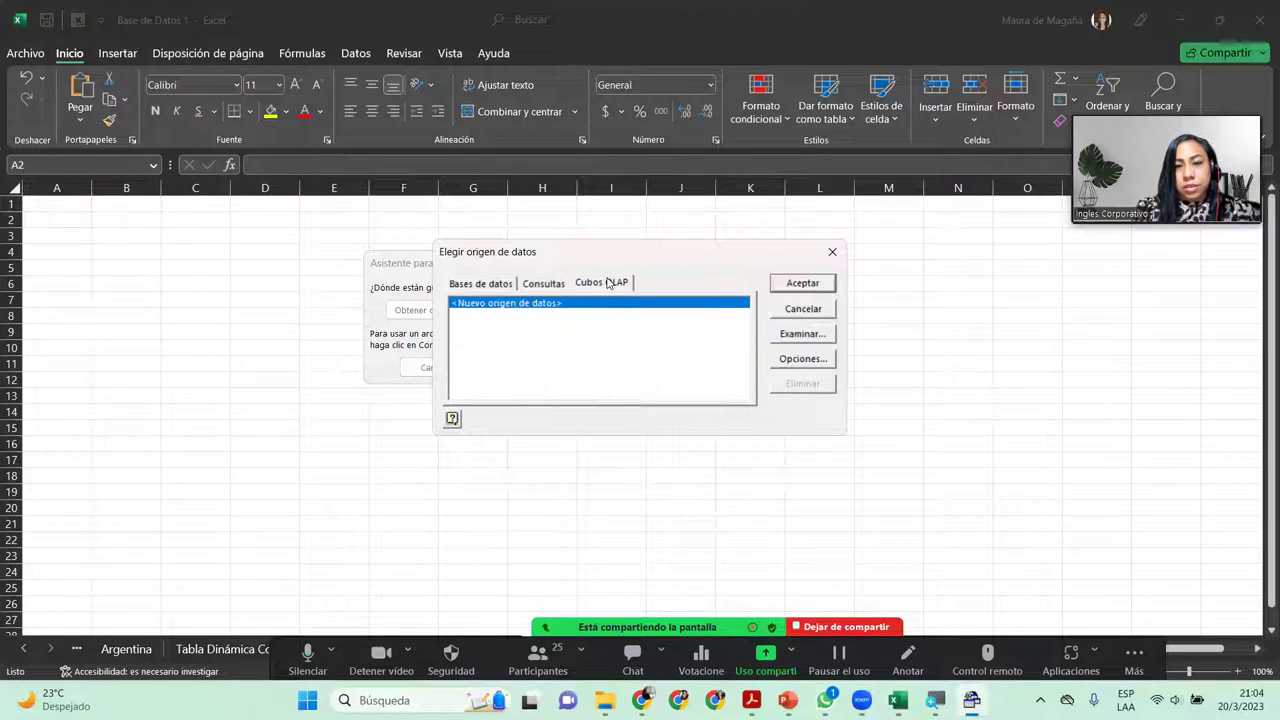
left_click(489, 284)
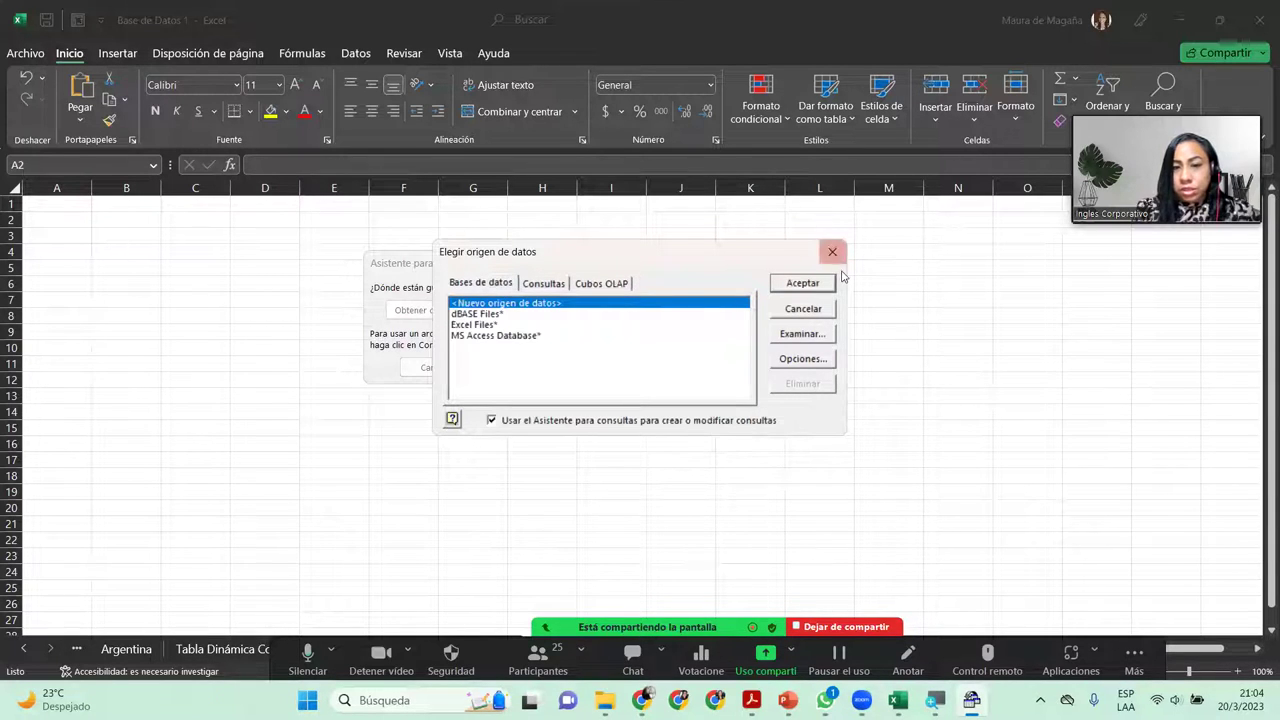
Try to find a data source in the Sesión 20 folder under Archivos para la sesión, and cancel the wizard
left_click(816, 341)
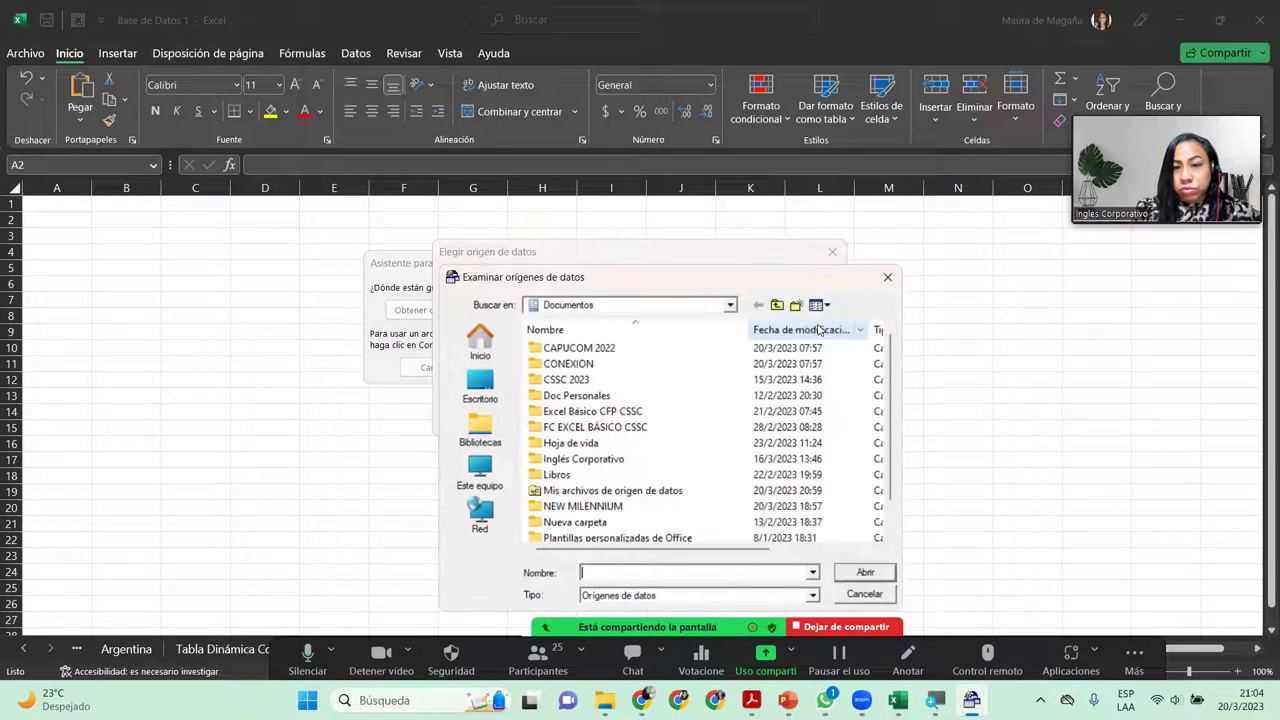
double_click(624, 459)
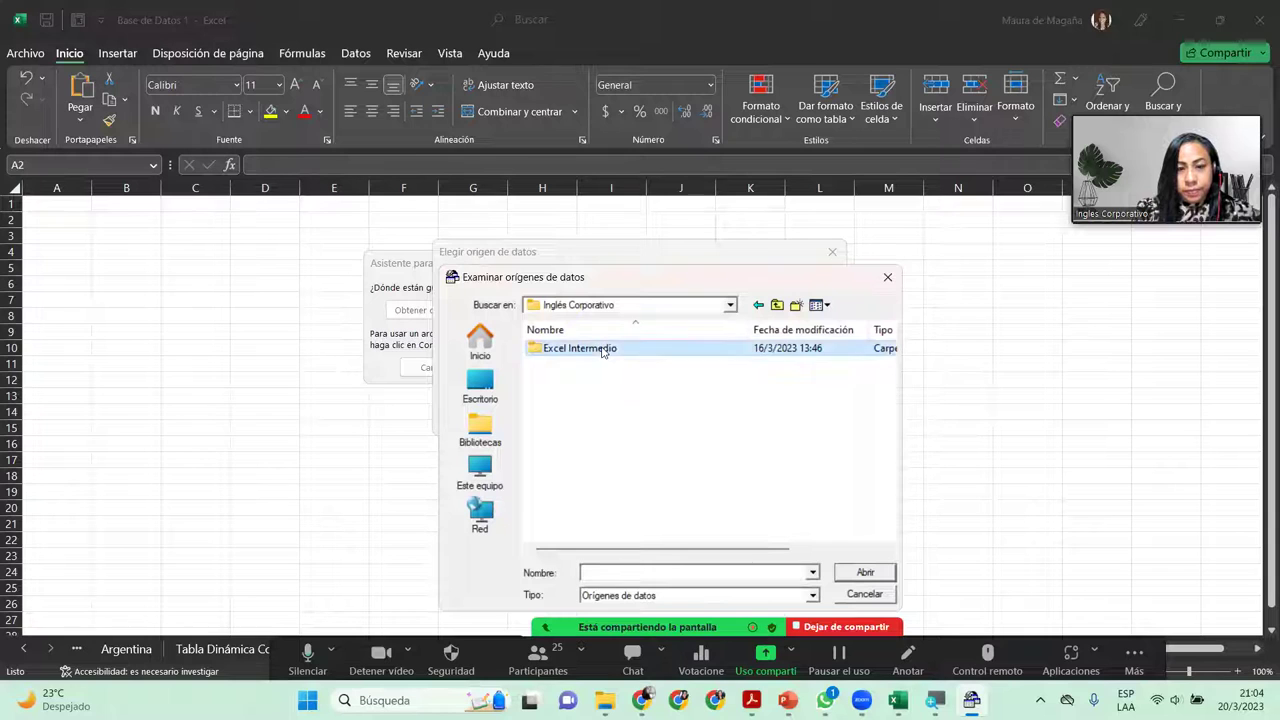
double_click(604, 349)
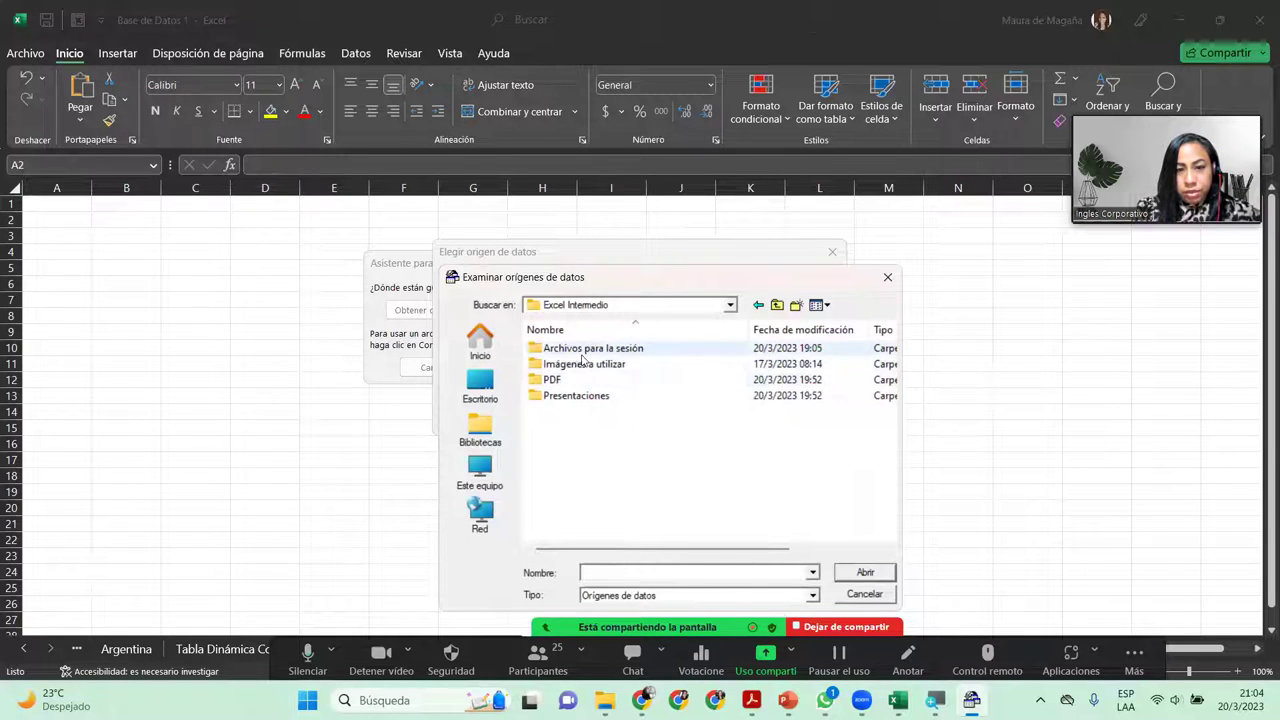
double_click(590, 348)
double_click(566, 411)
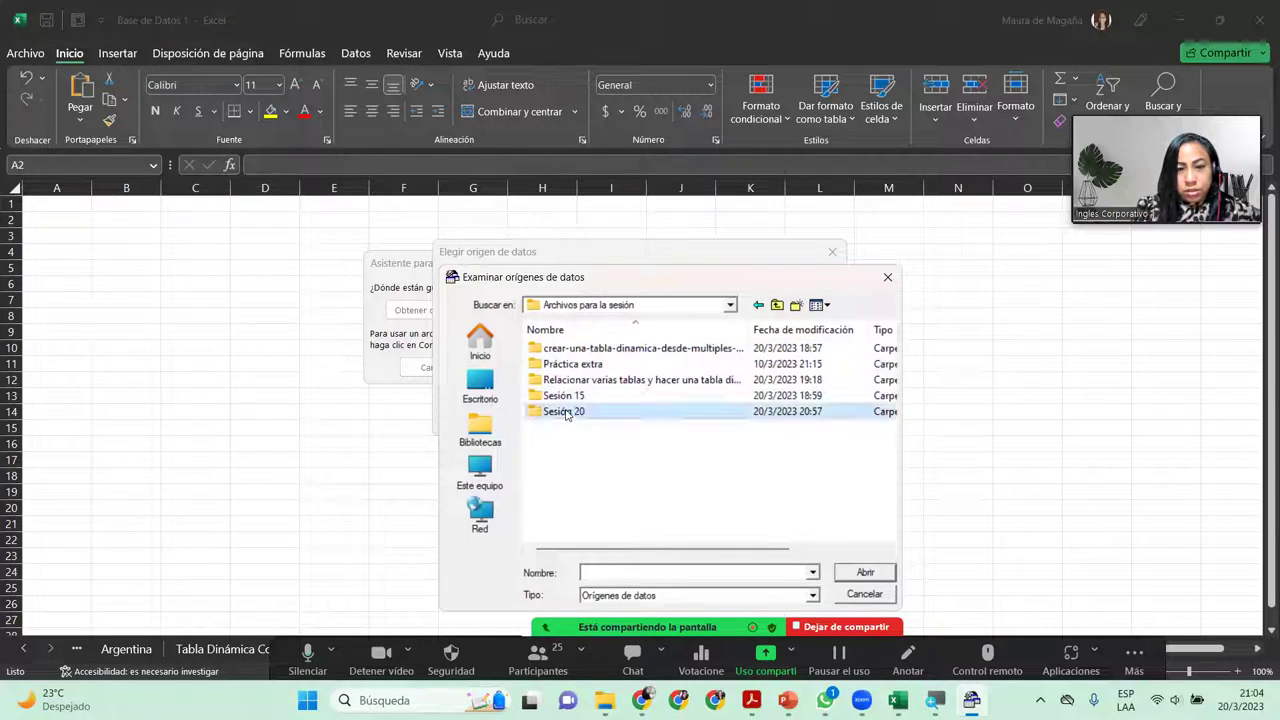
left_click(864, 594)
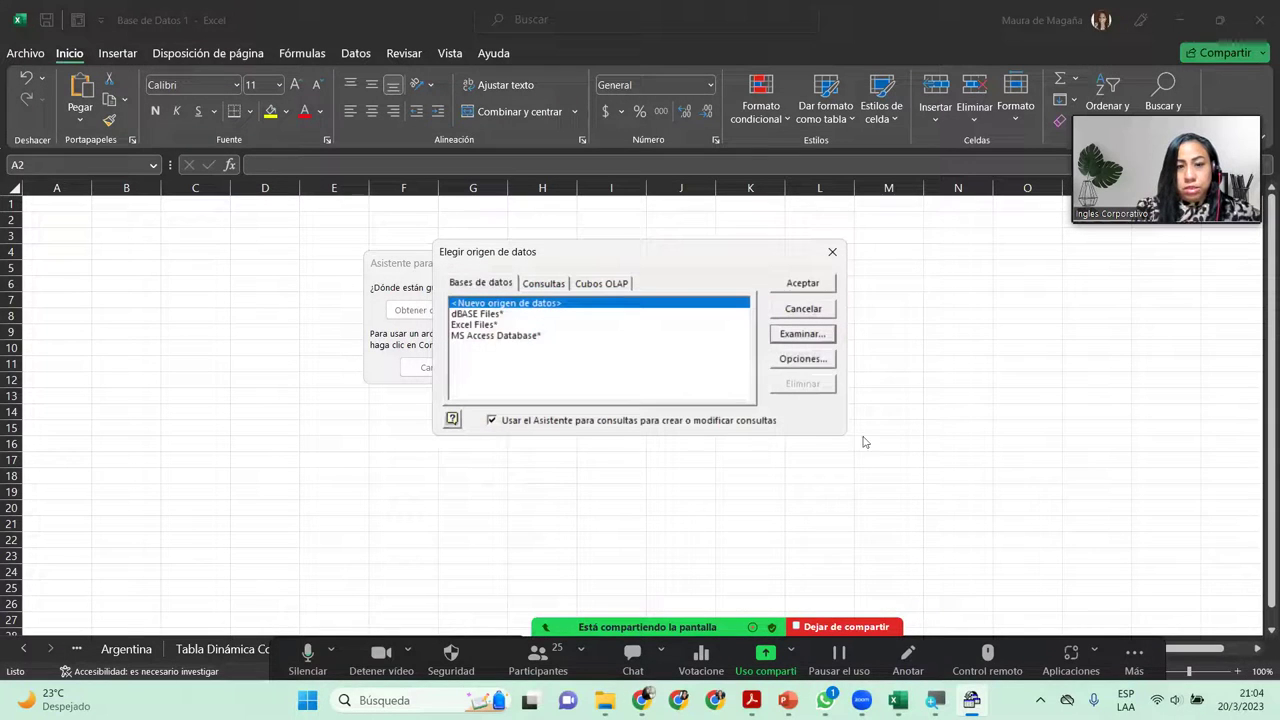
left_click(832, 251)
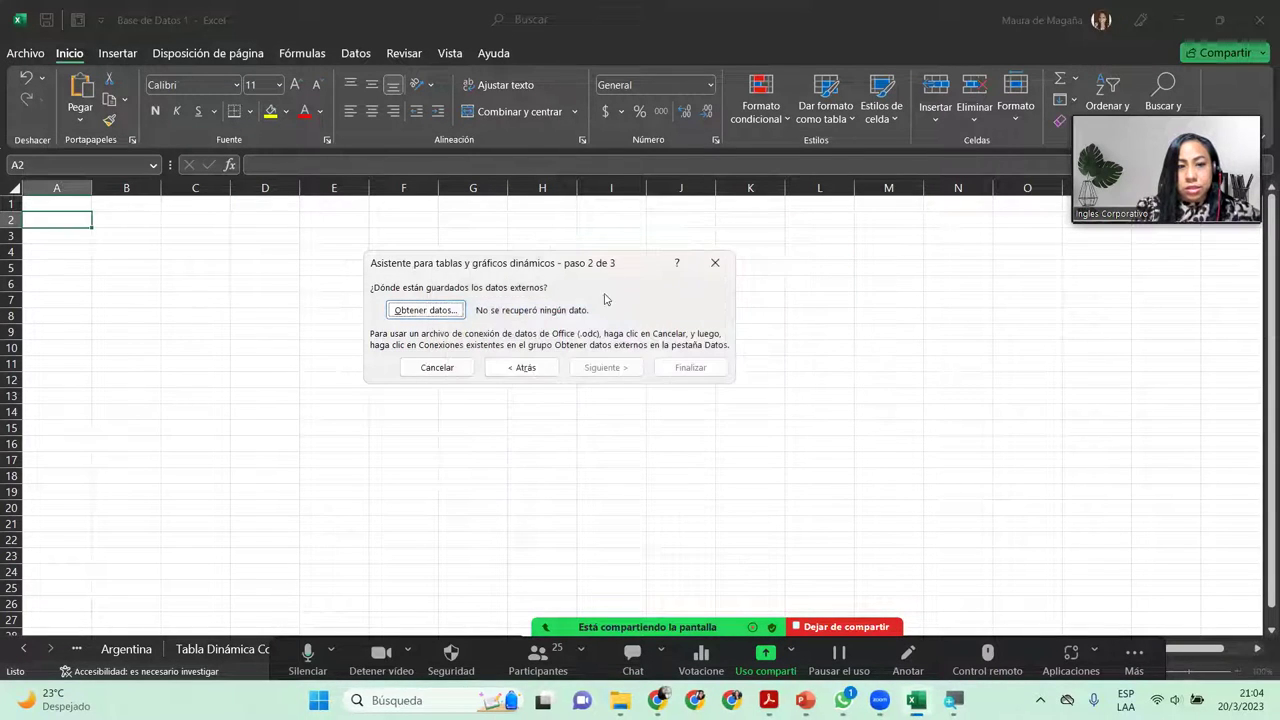
left_click(715, 262)
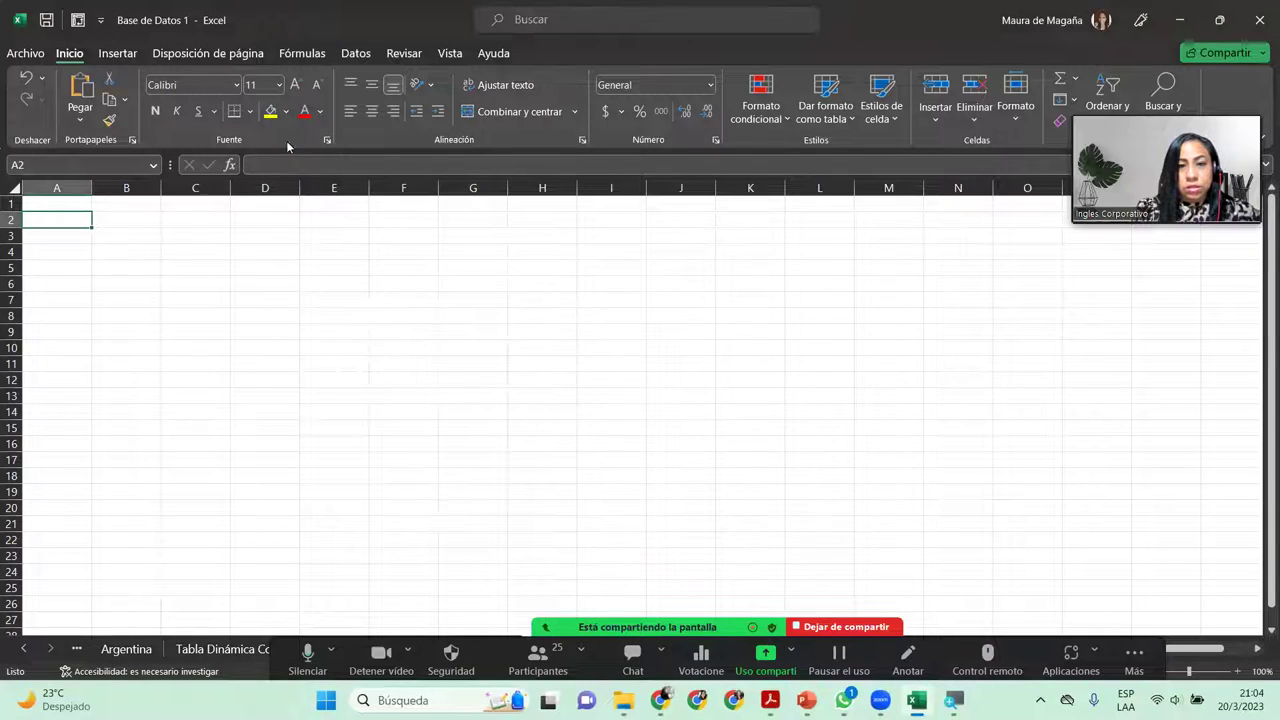
Start a pivot table from an external data source at cell A2 of Hoja3 and browse for additional connection files
left_click(115, 55)
left_click(55, 114)
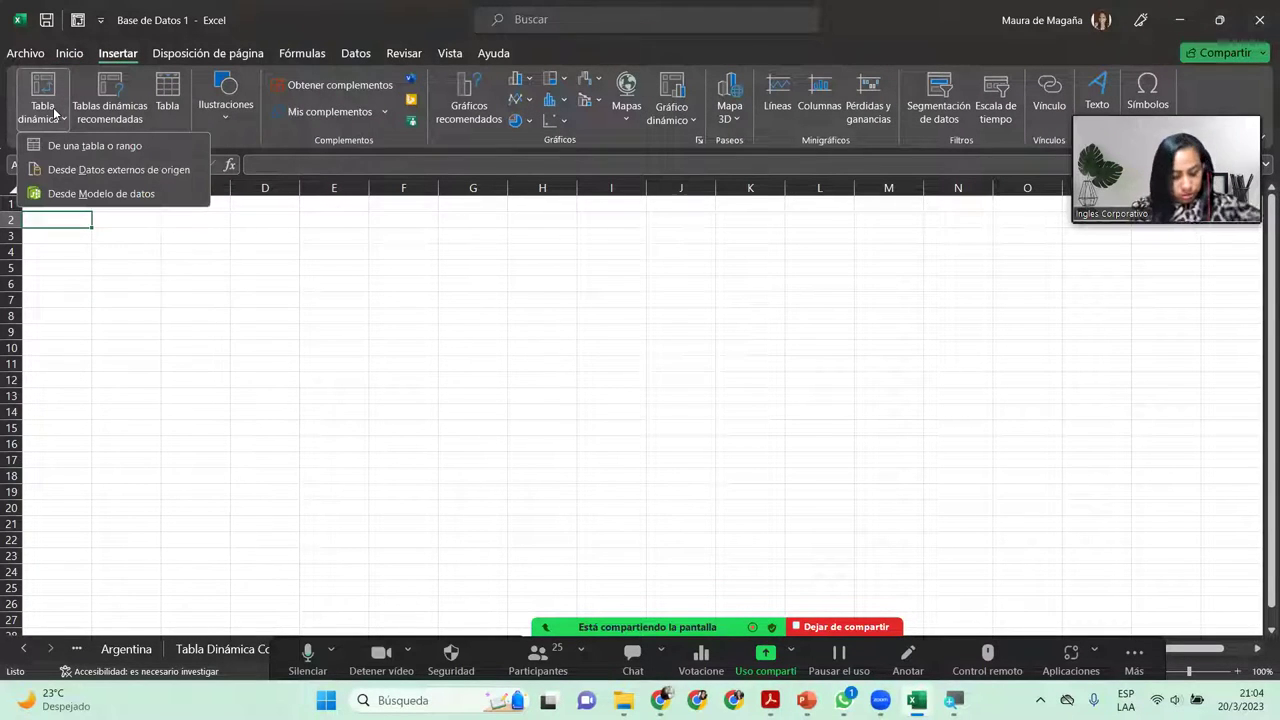
left_click(141, 176)
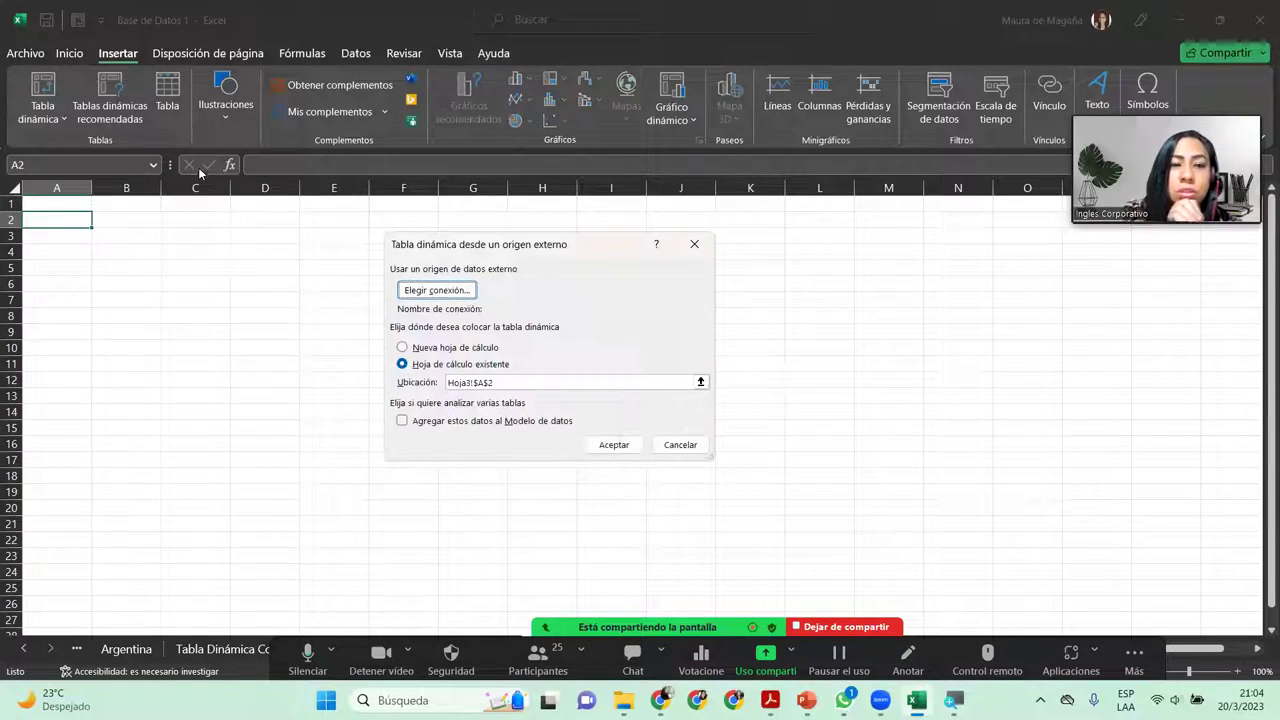
left_click(453, 292)
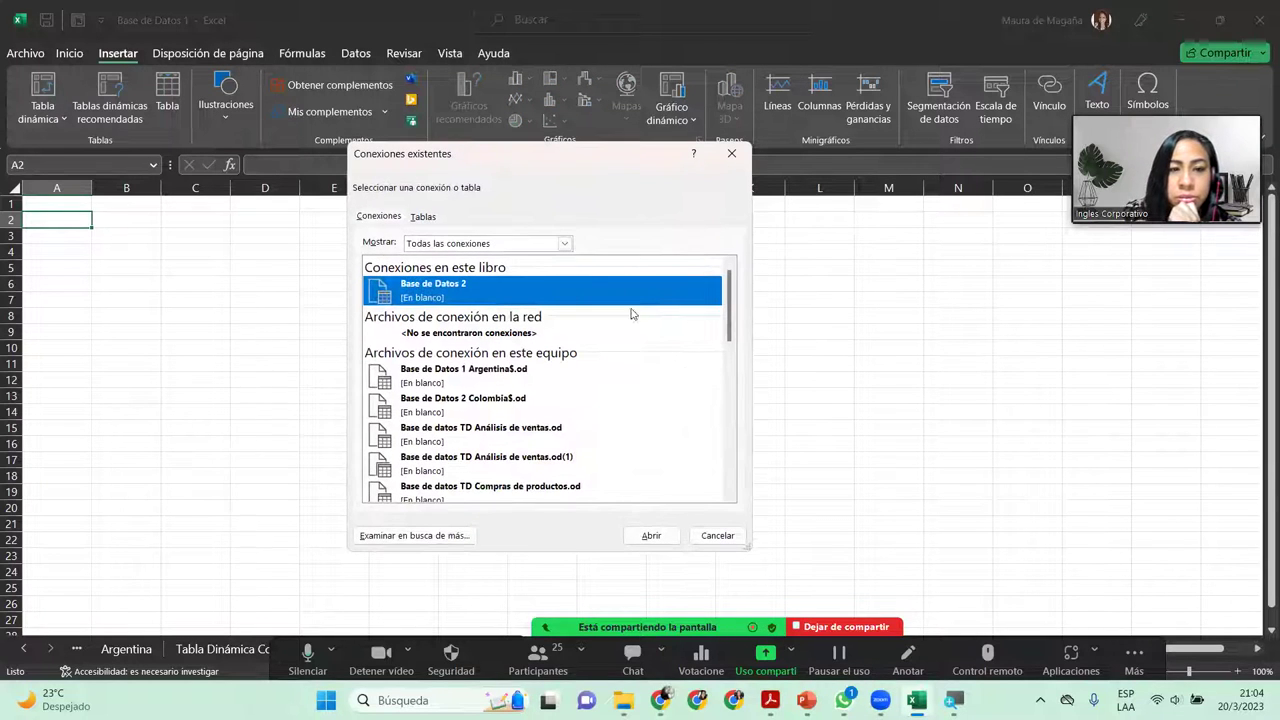
left_click(412, 535)
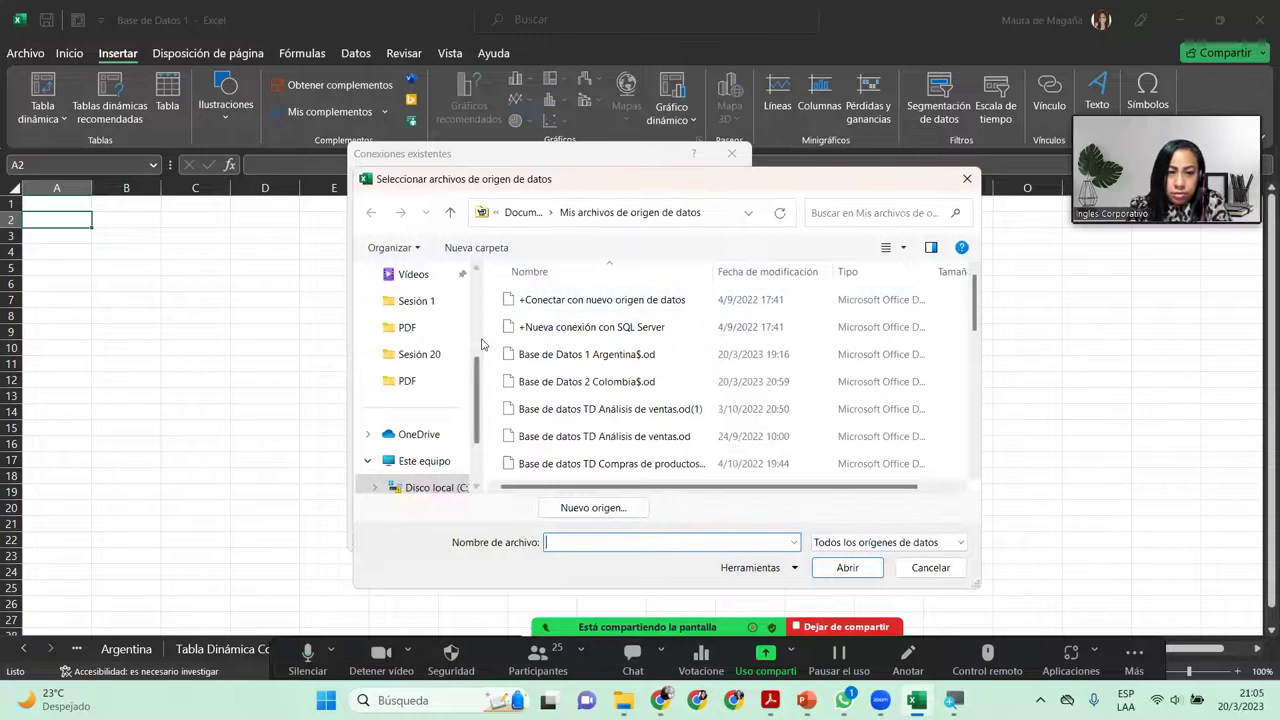
Open the workbook Práctica Sesión 16 from Documentos > Inglés Corporativo > Excel Intermedio > Archivos para la sesión as the external data source
scroll(456, 299, "up", 5)
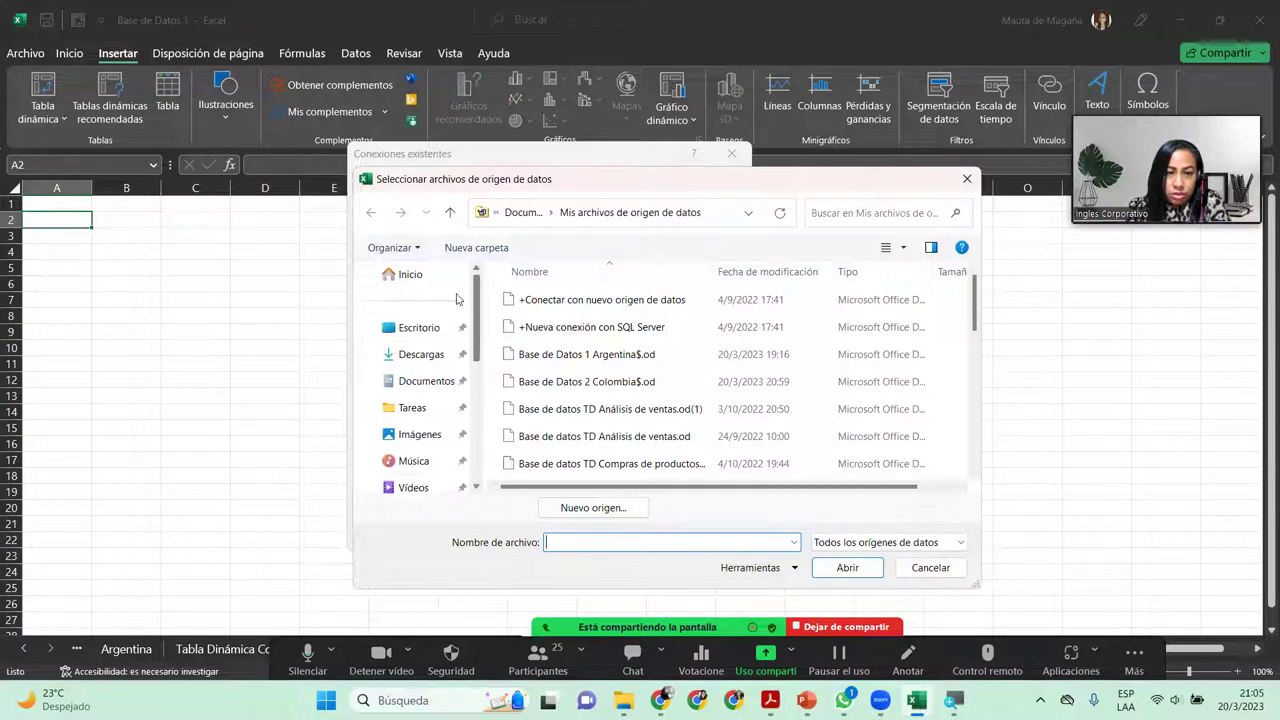
left_click(415, 381)
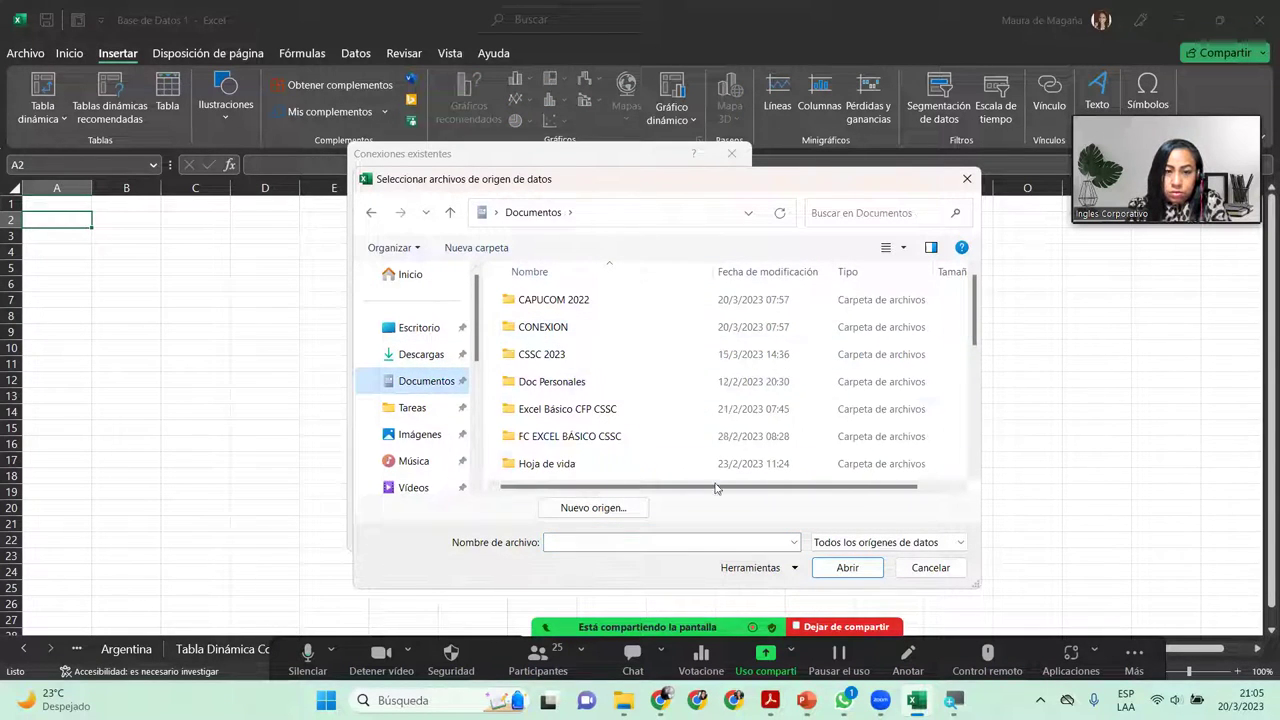
scroll(977, 478, "down", 2)
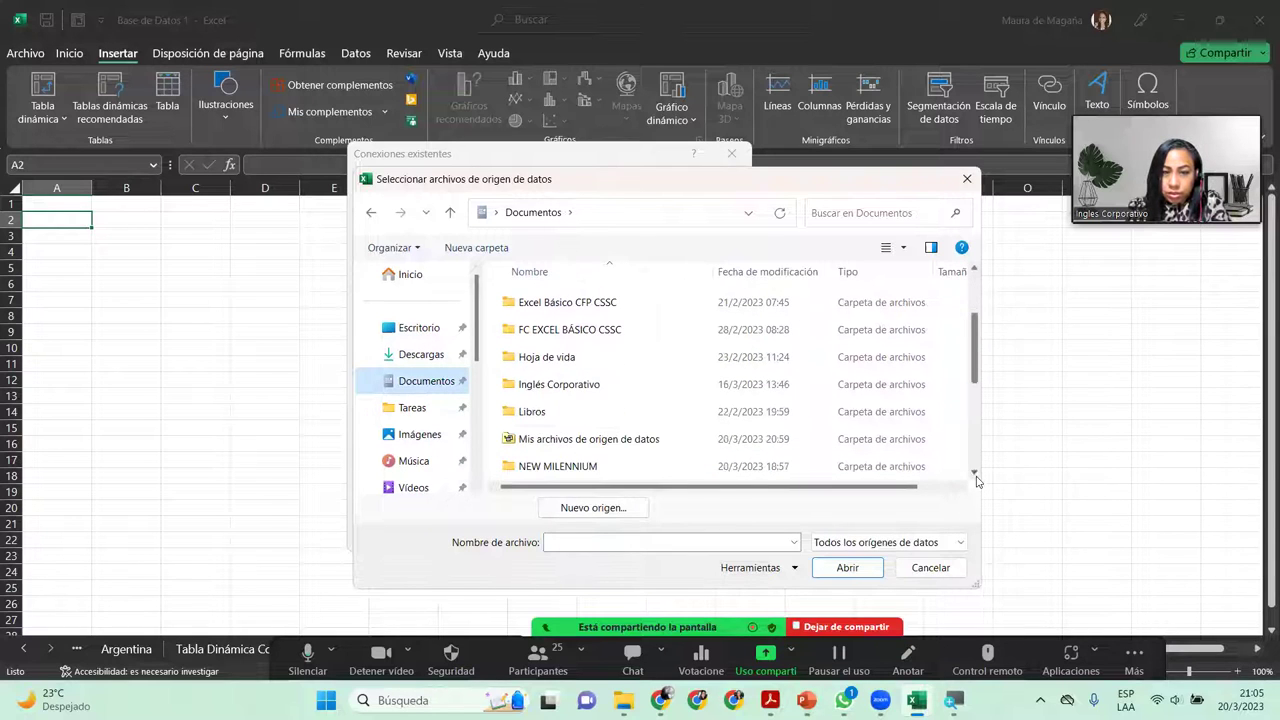
double_click(655, 398)
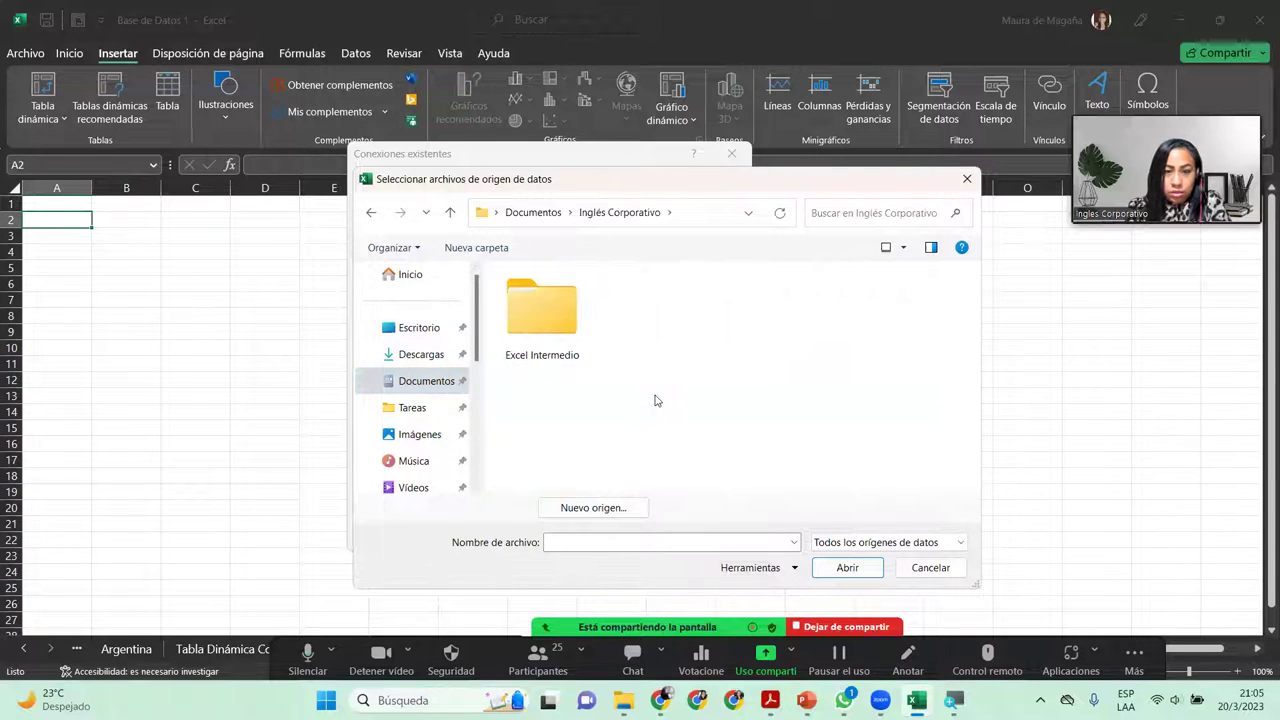
double_click(556, 340)
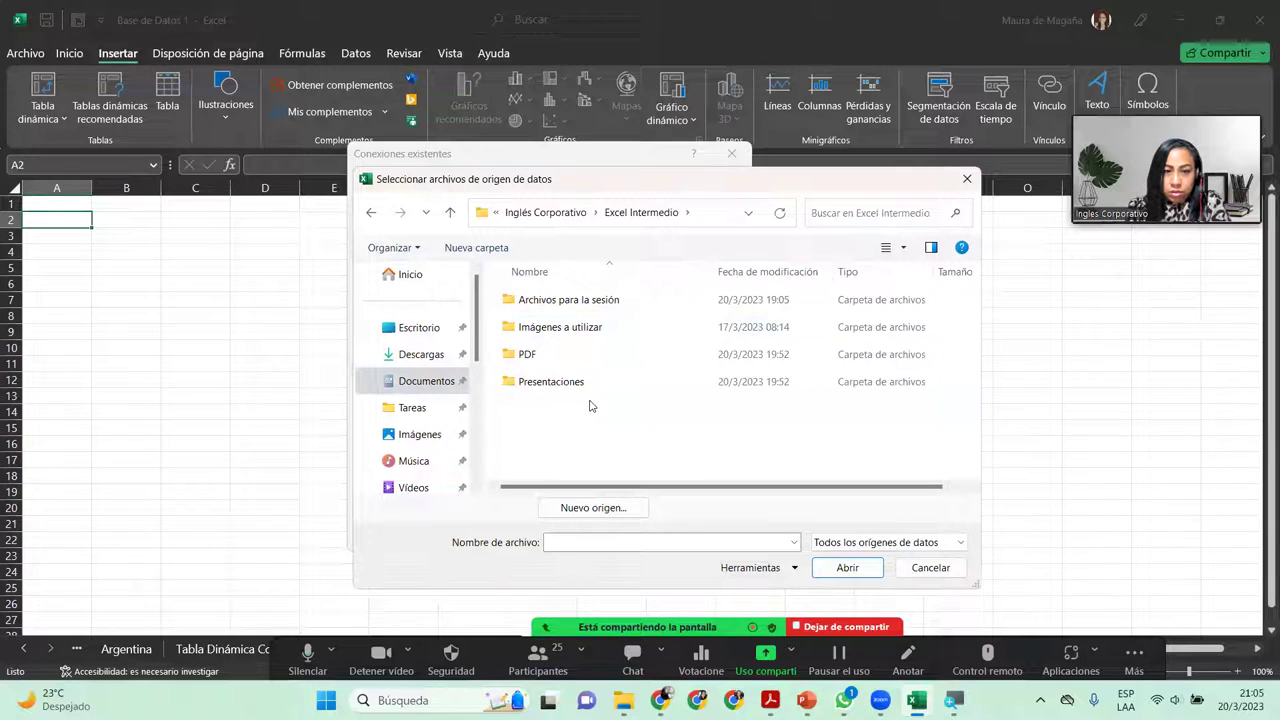
left_click(615, 305)
double_click(617, 305)
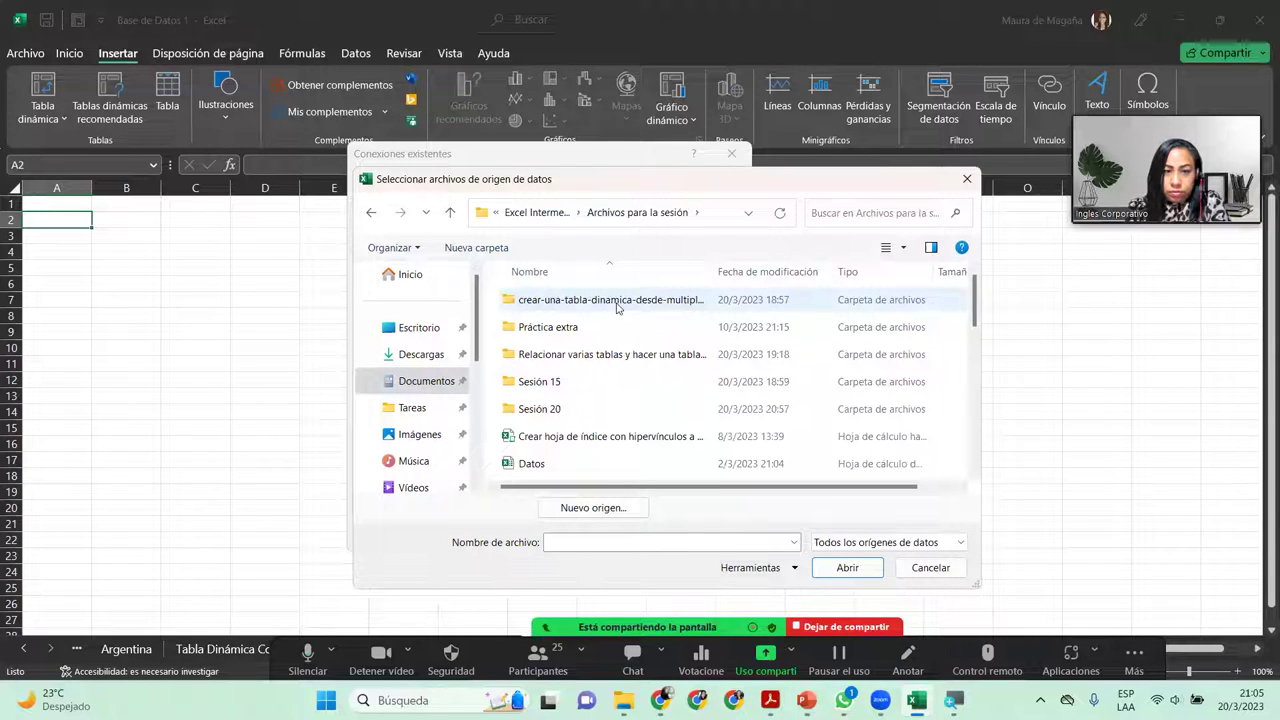
left_click_drag(974, 296, 1002, 451)
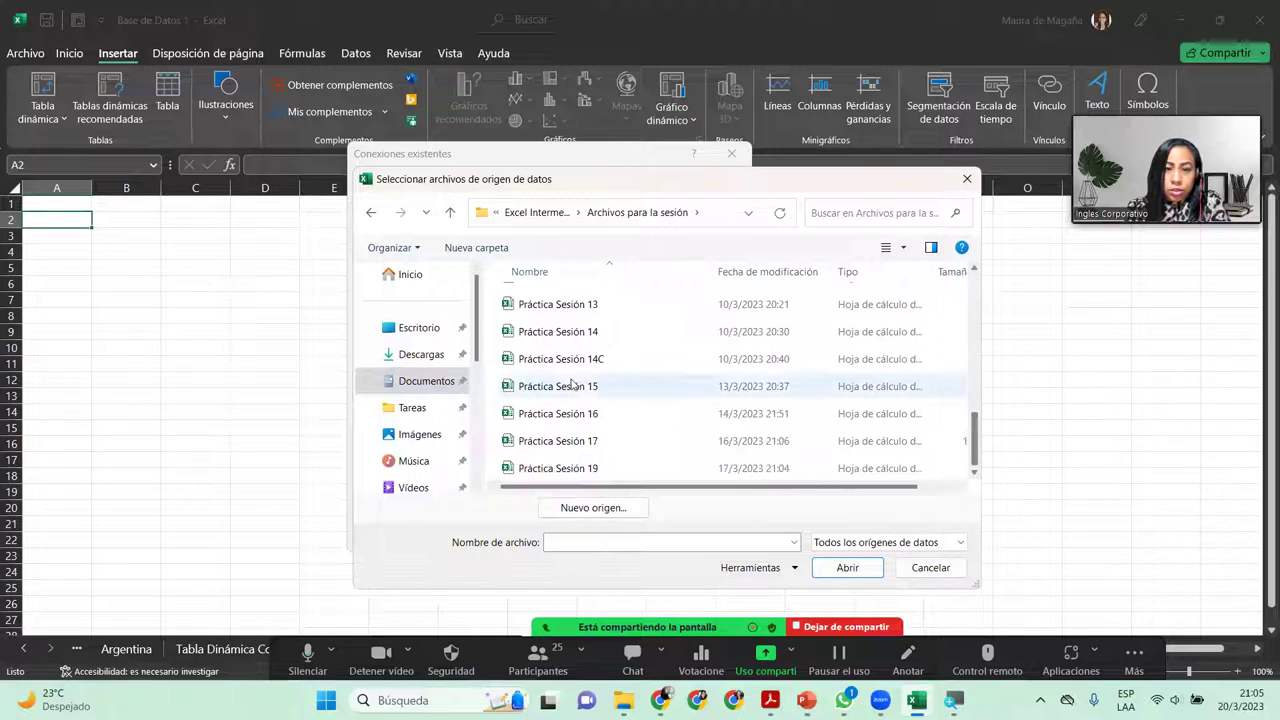
left_click(571, 414)
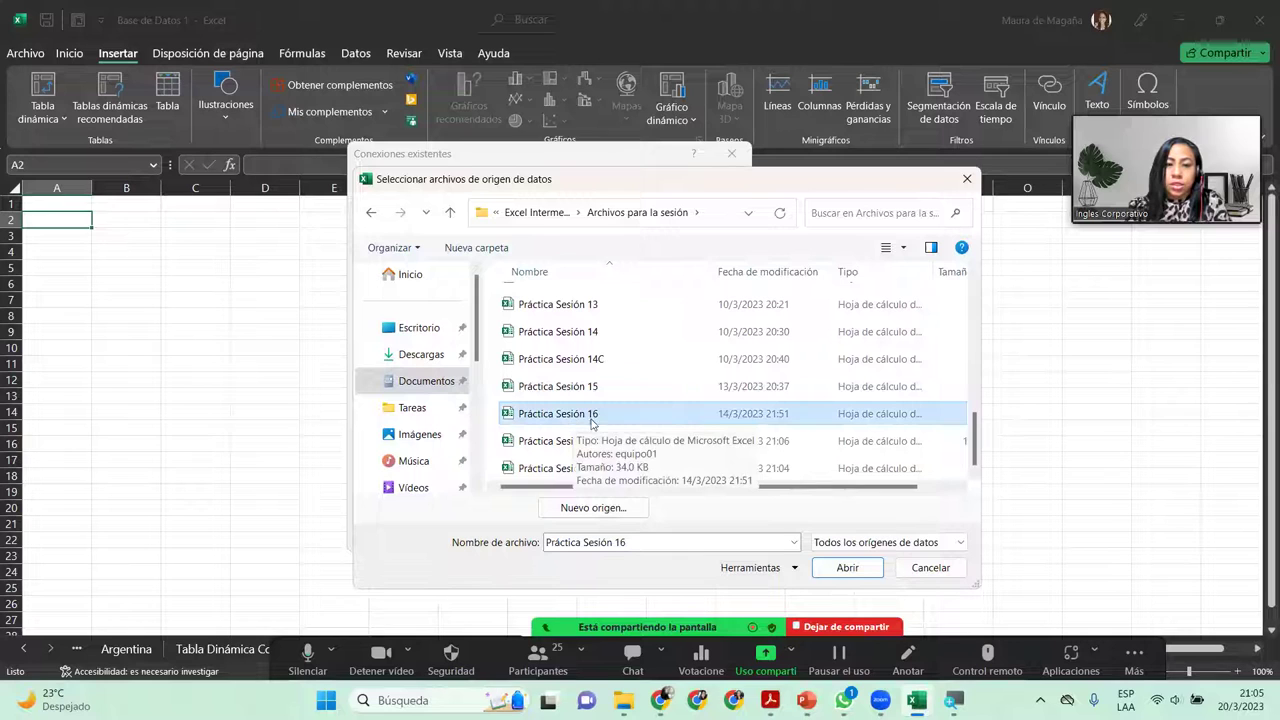
left_click(846, 568)
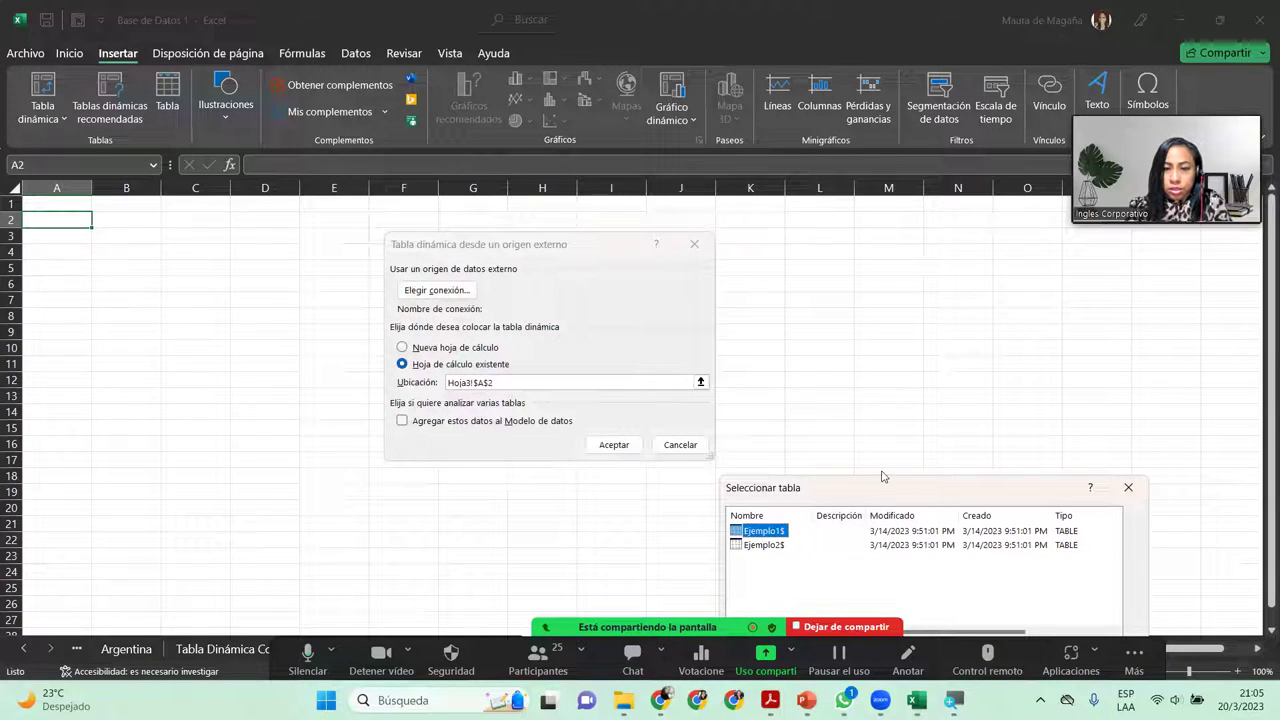
Create the pivot table from the Ejemplo1$ table, with Ventas summed as values and Cliente as rows
left_click_drag(882, 480, 872, 306)
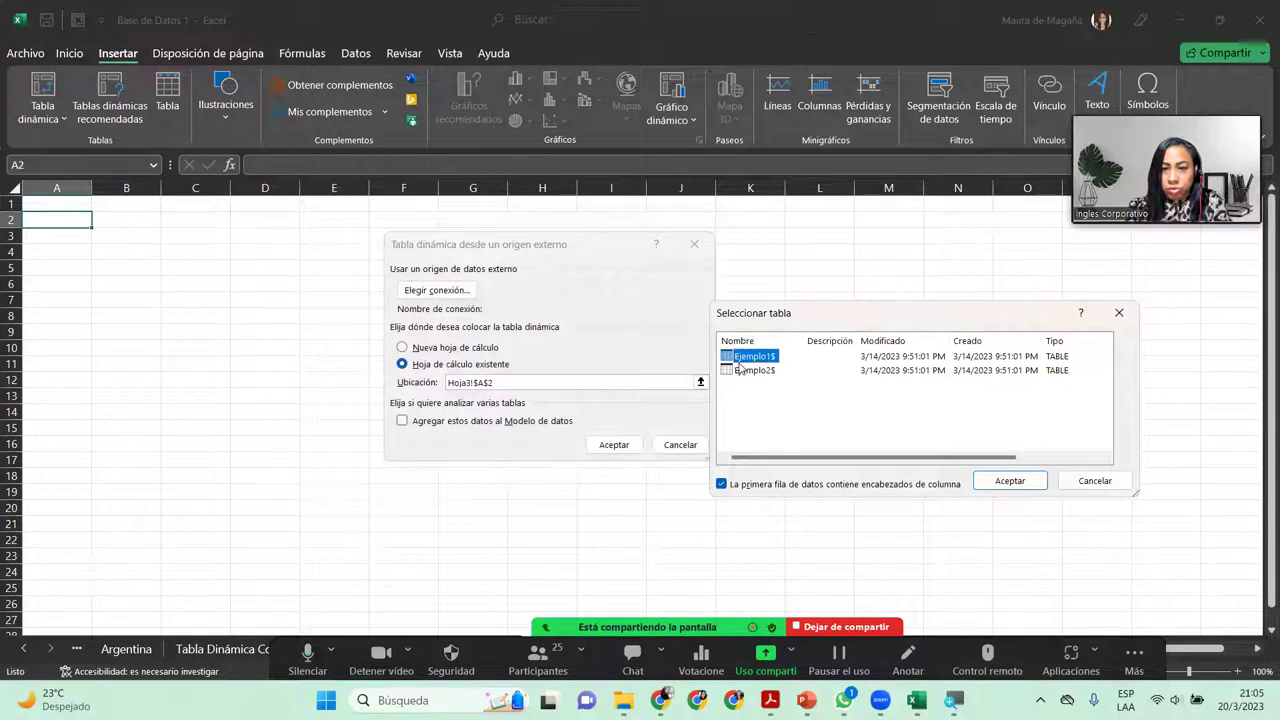
left_click(1033, 481)
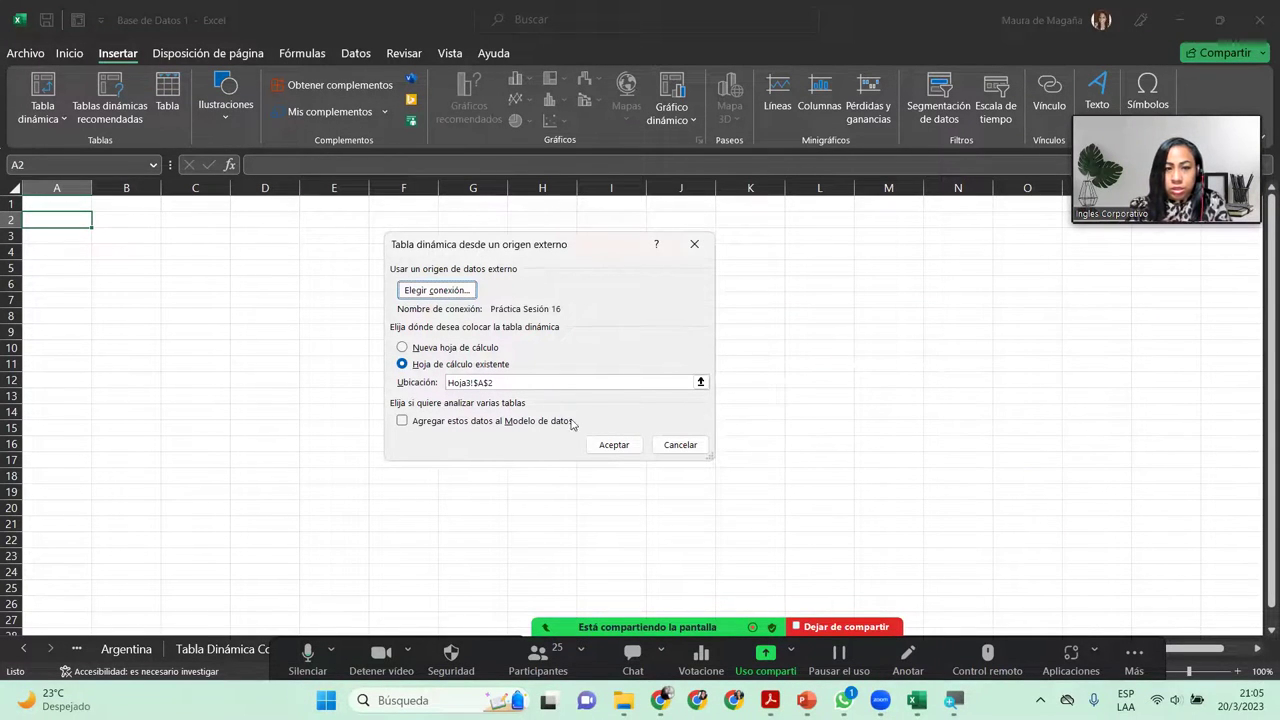
left_click(612, 444)
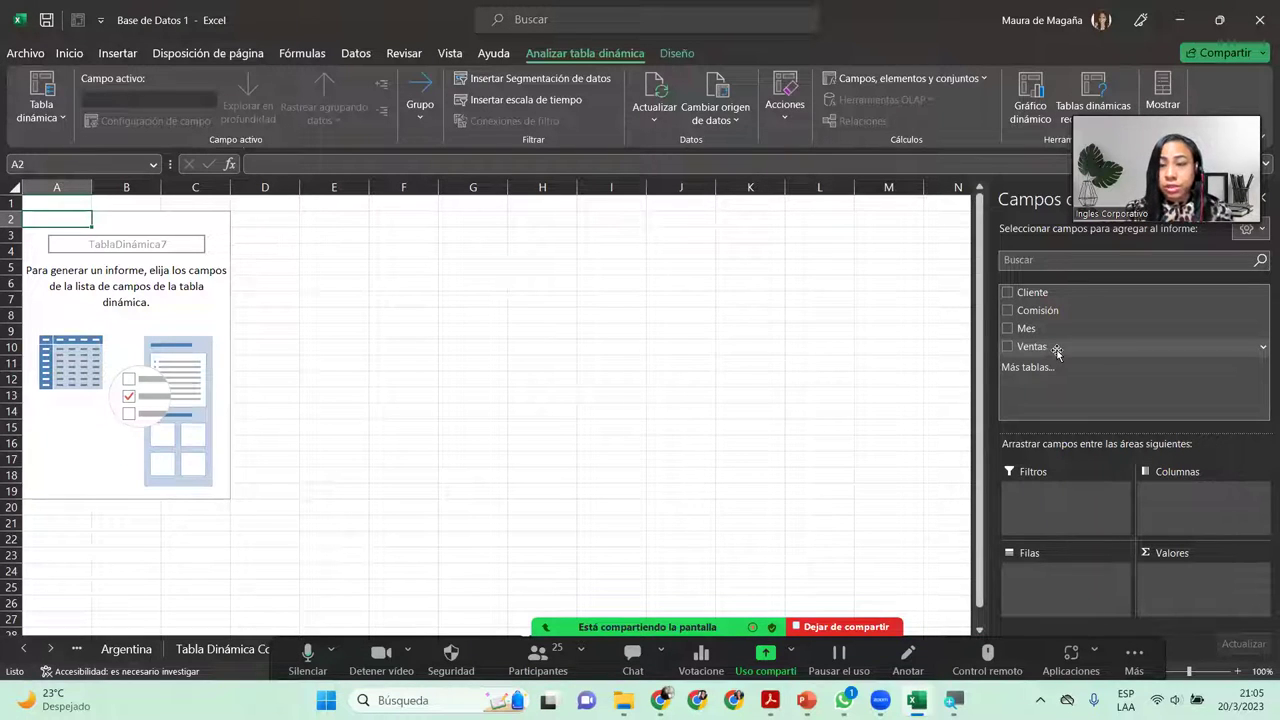
left_click_drag(1061, 348, 1180, 590)
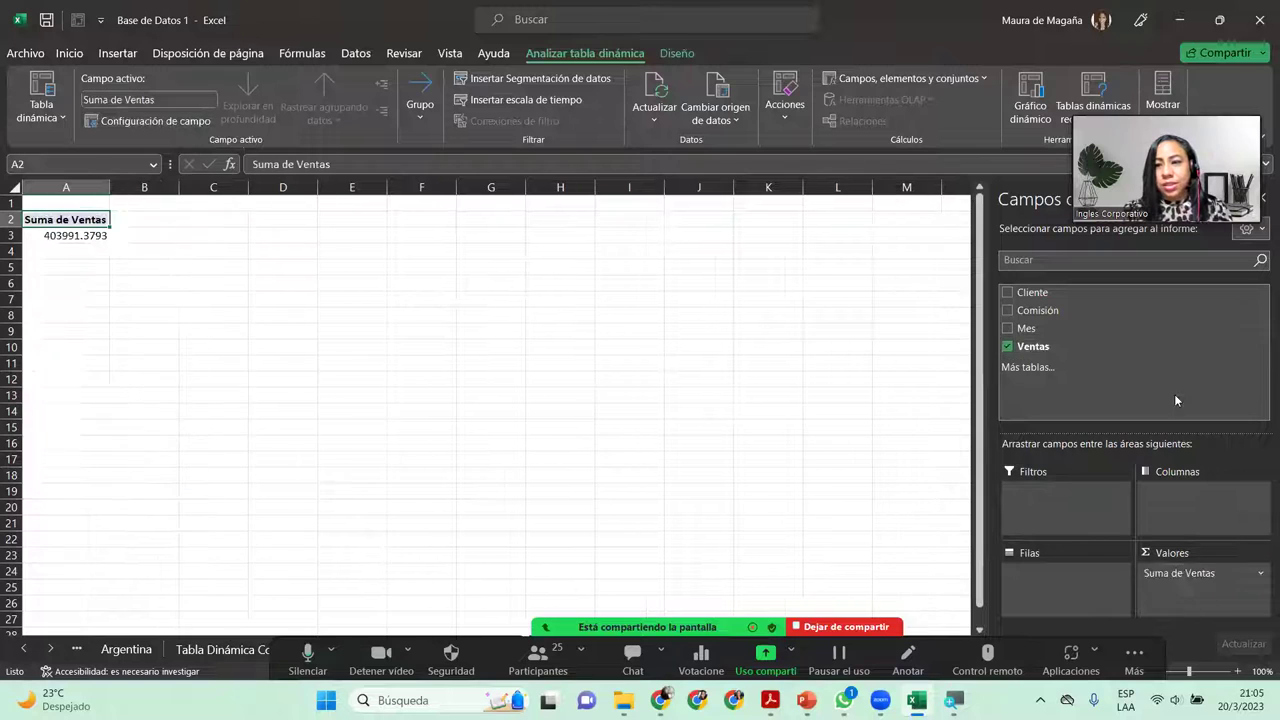
left_click_drag(1048, 297, 1048, 578)
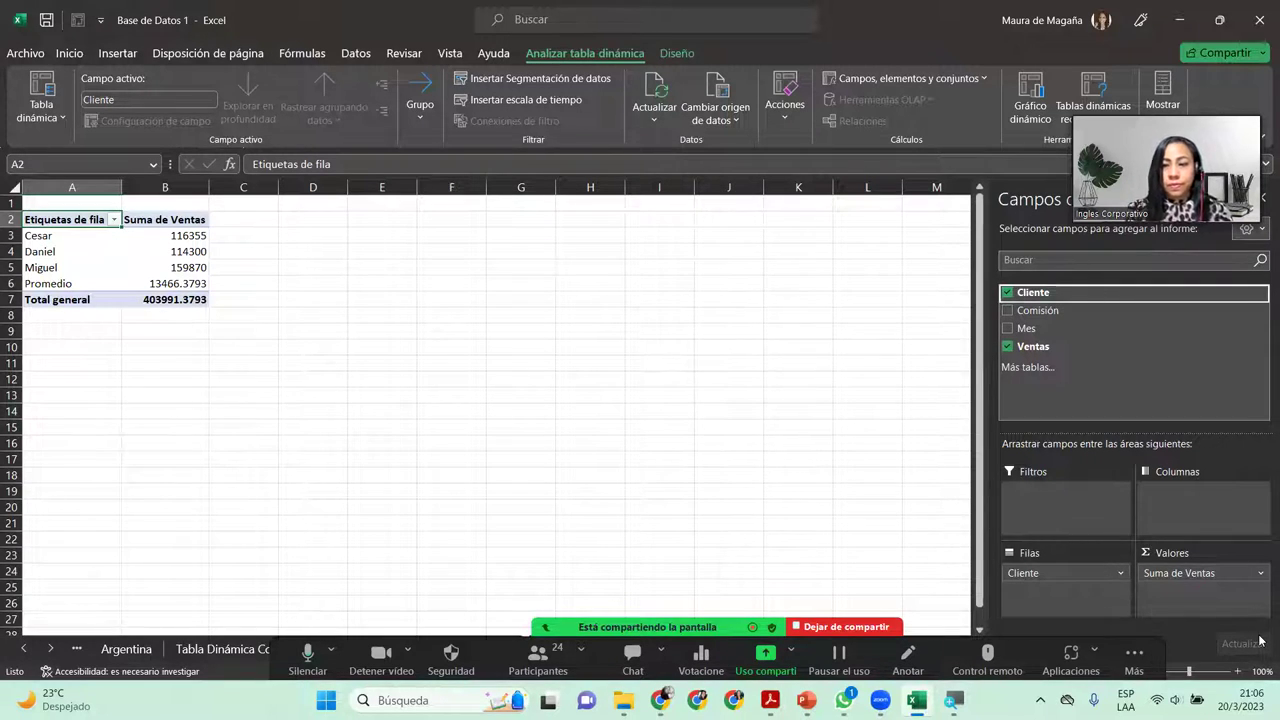
Format the Suma de Ventas values as Contabilidad with the $ Español (El Salvador) symbol
left_click(1256, 574)
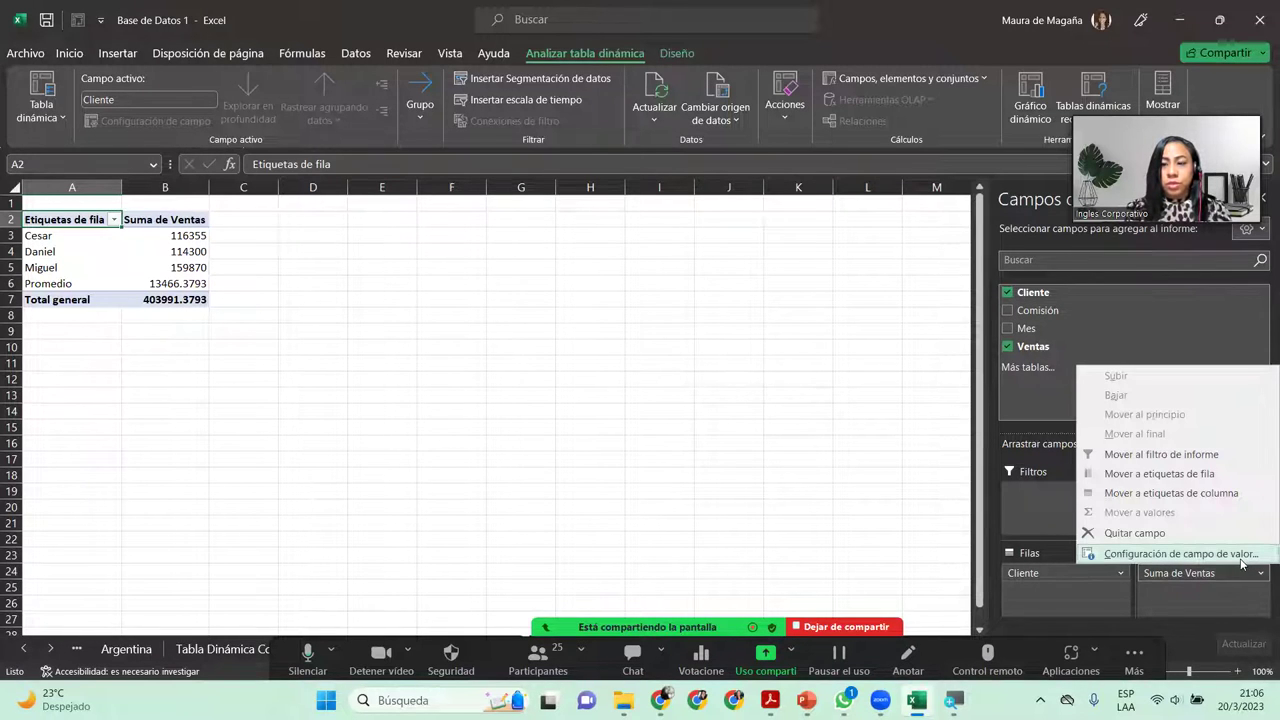
left_click(1180, 554)
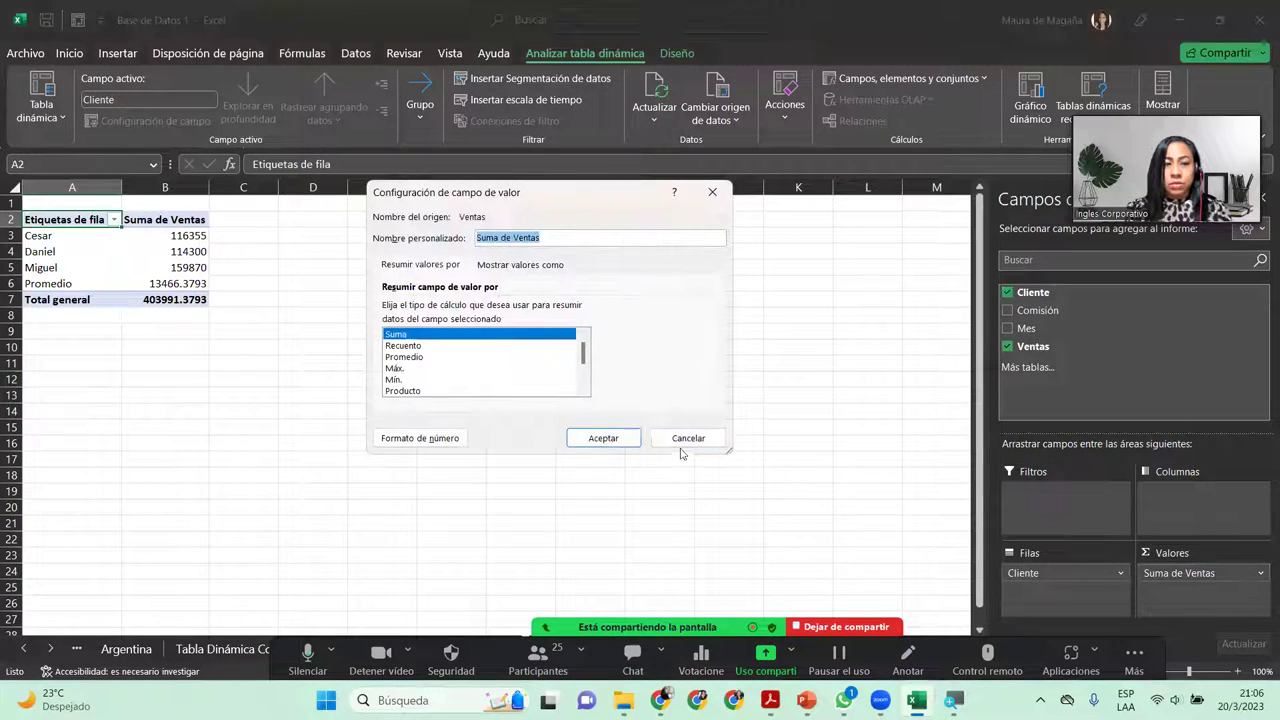
left_click(420, 436)
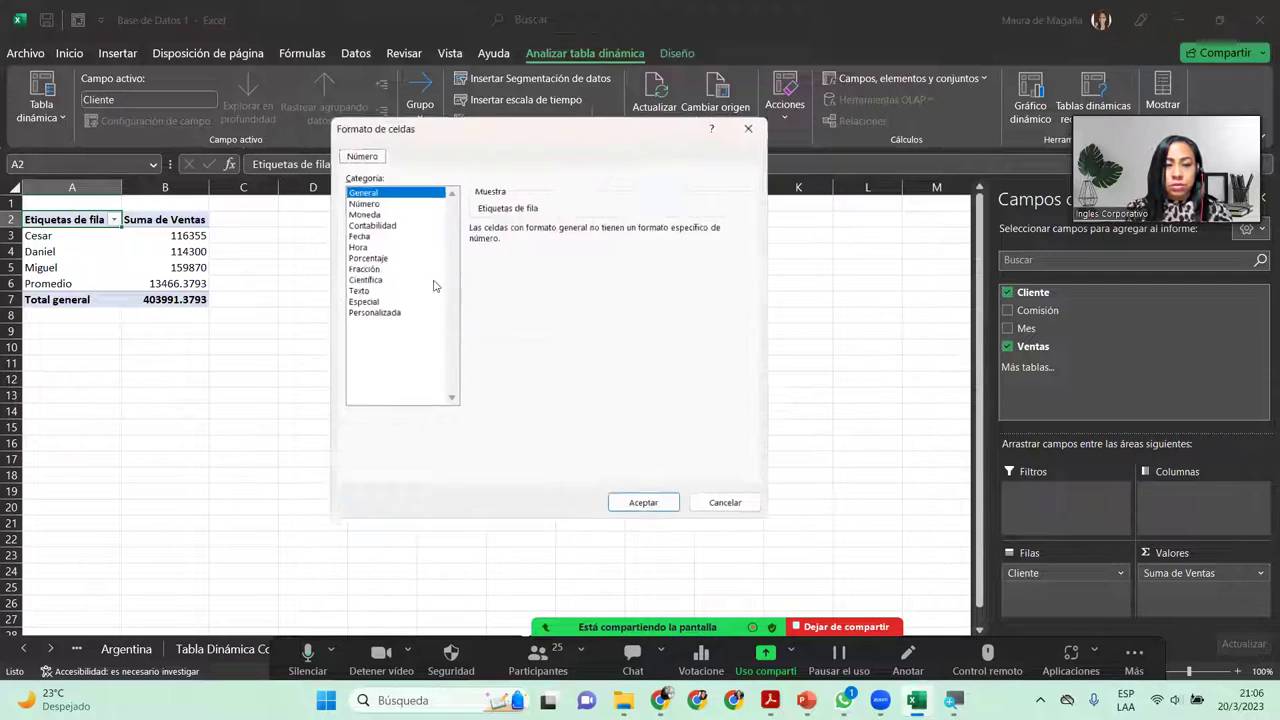
left_click(374, 222)
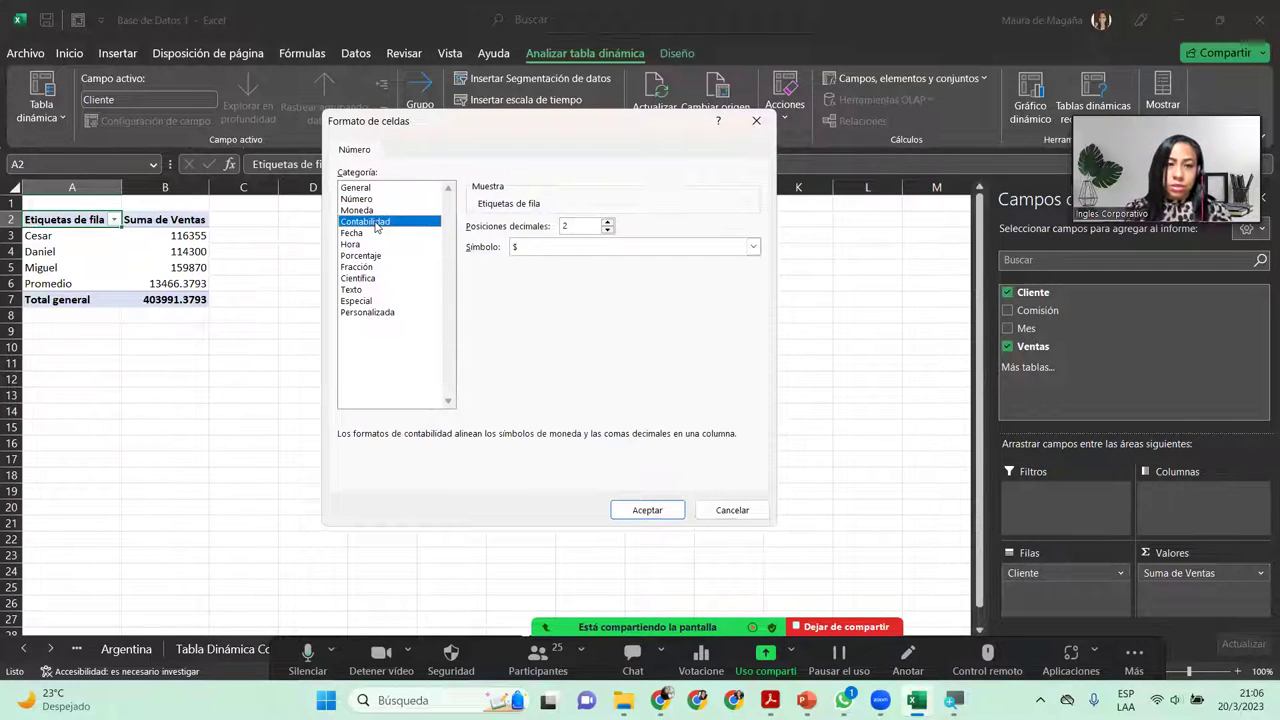
left_click(752, 246)
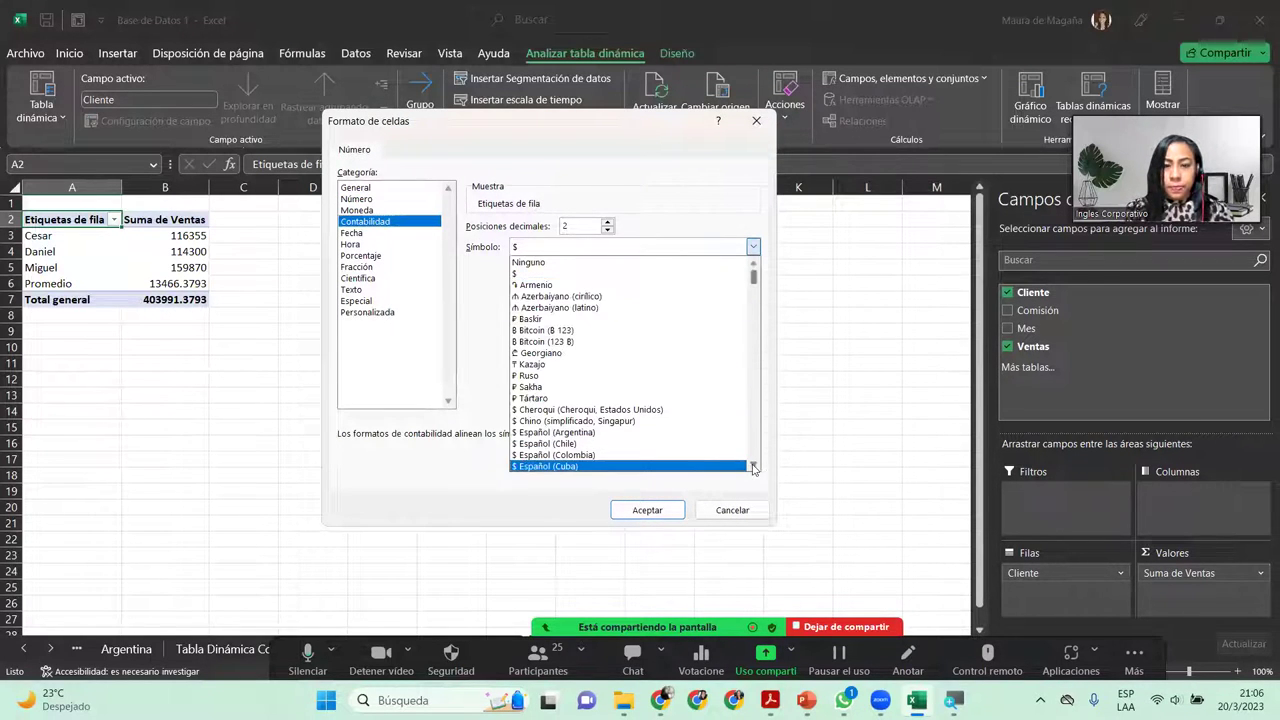
scroll(700, 440, "down", 5)
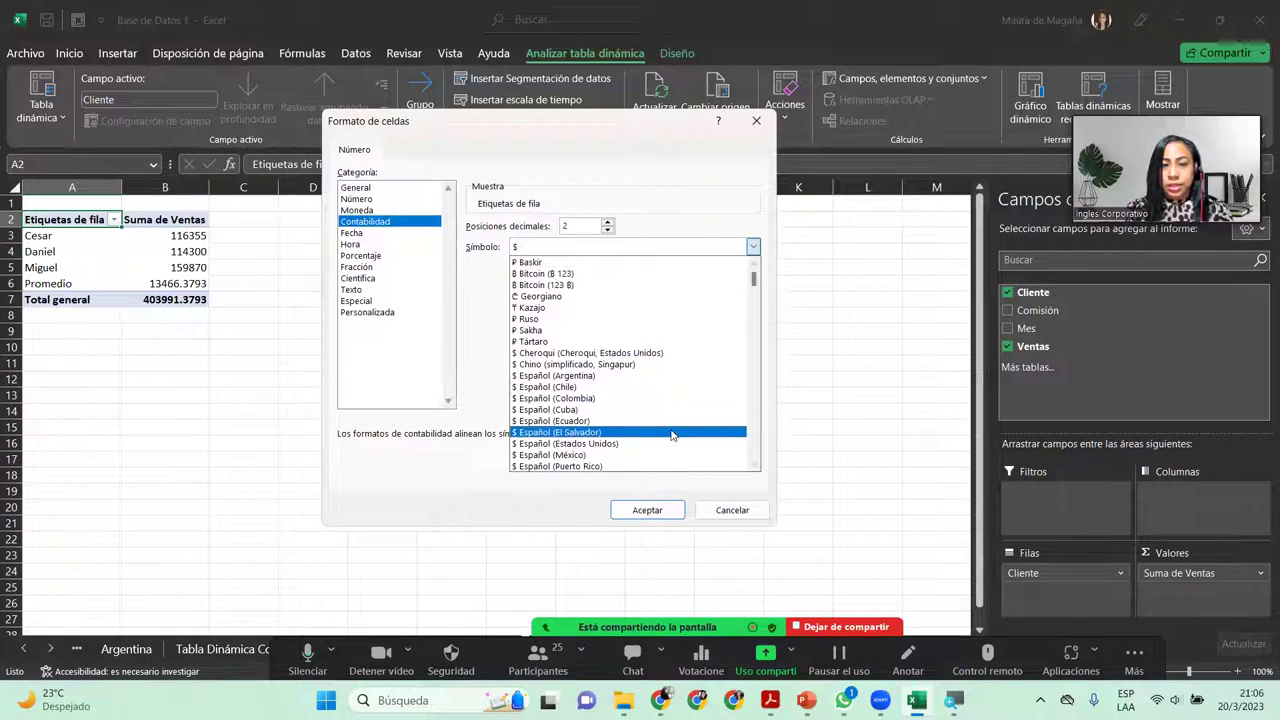
left_click(671, 432)
left_click(655, 512)
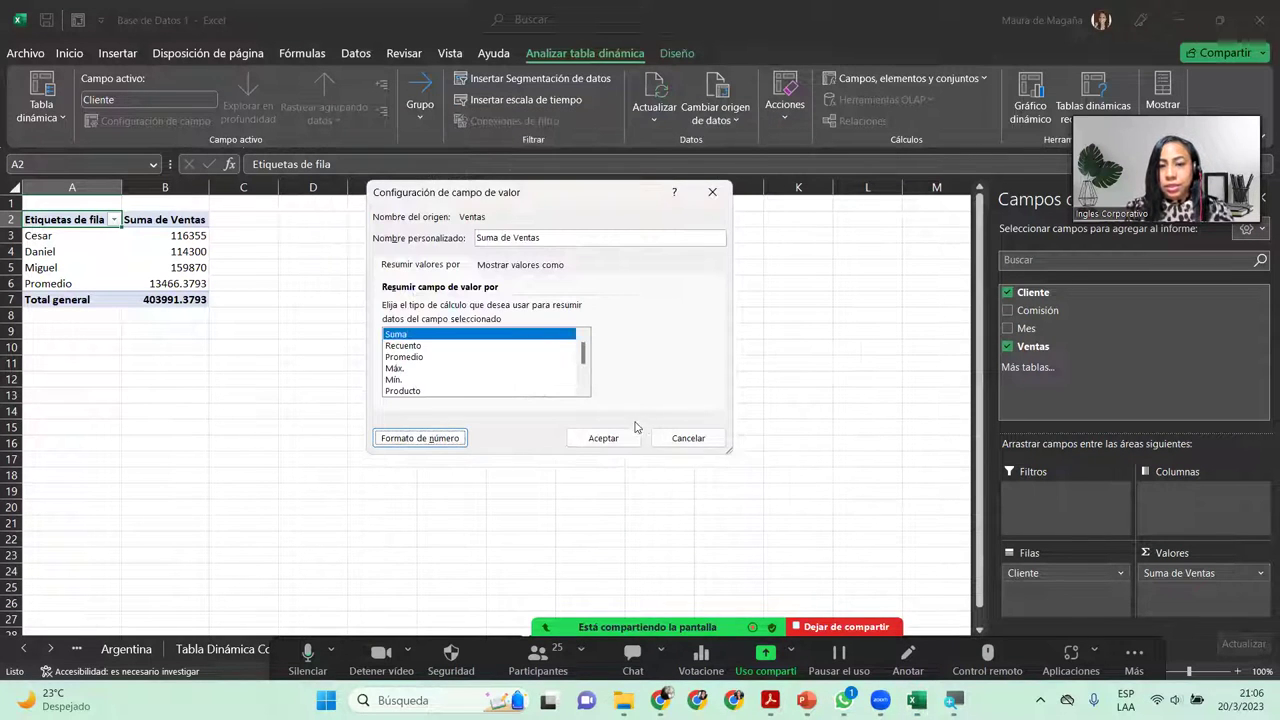
left_click(603, 438)
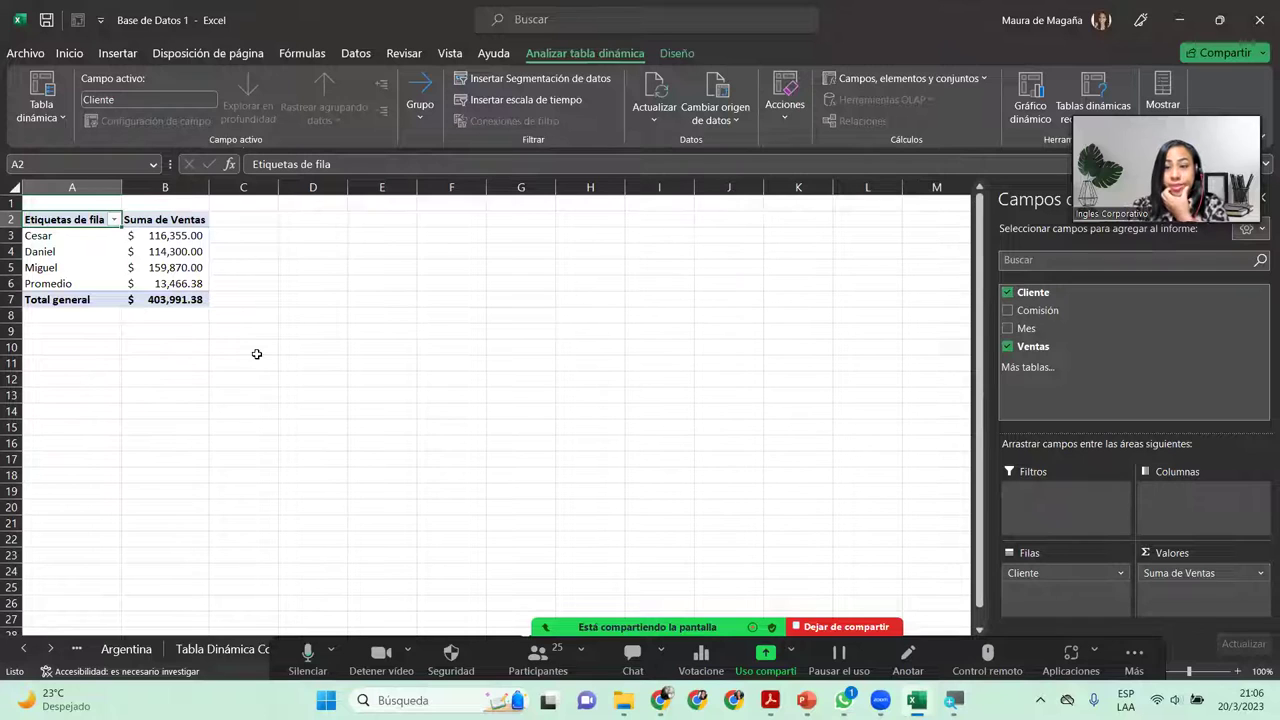